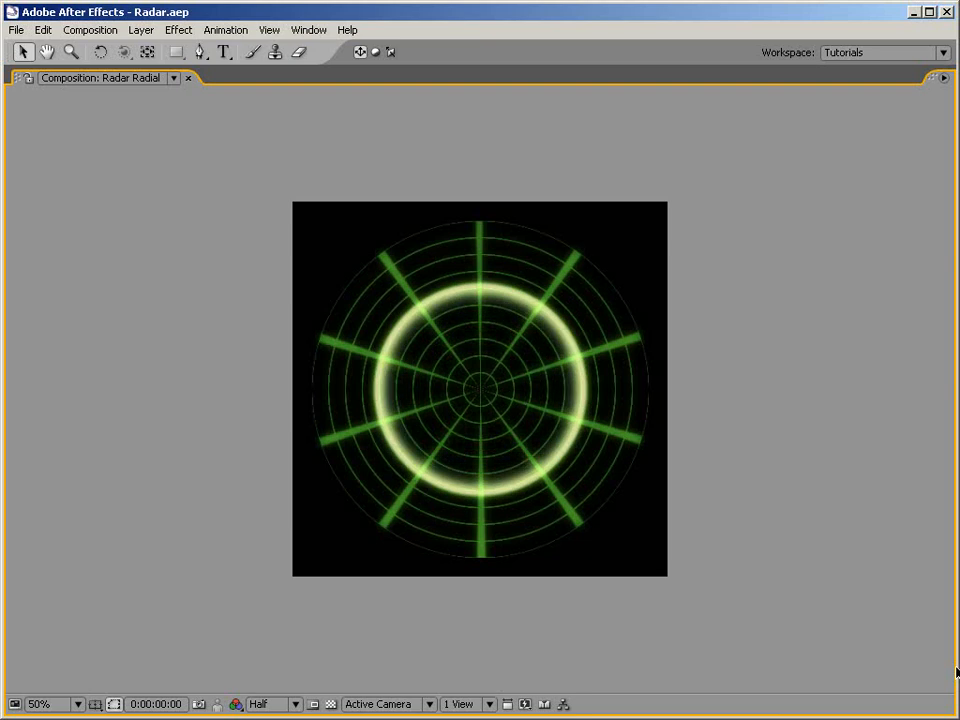
Step: Stop the preview, restore the full panel layout and scrub through the Radar Land Radial composition to examine its land scan
key(space)
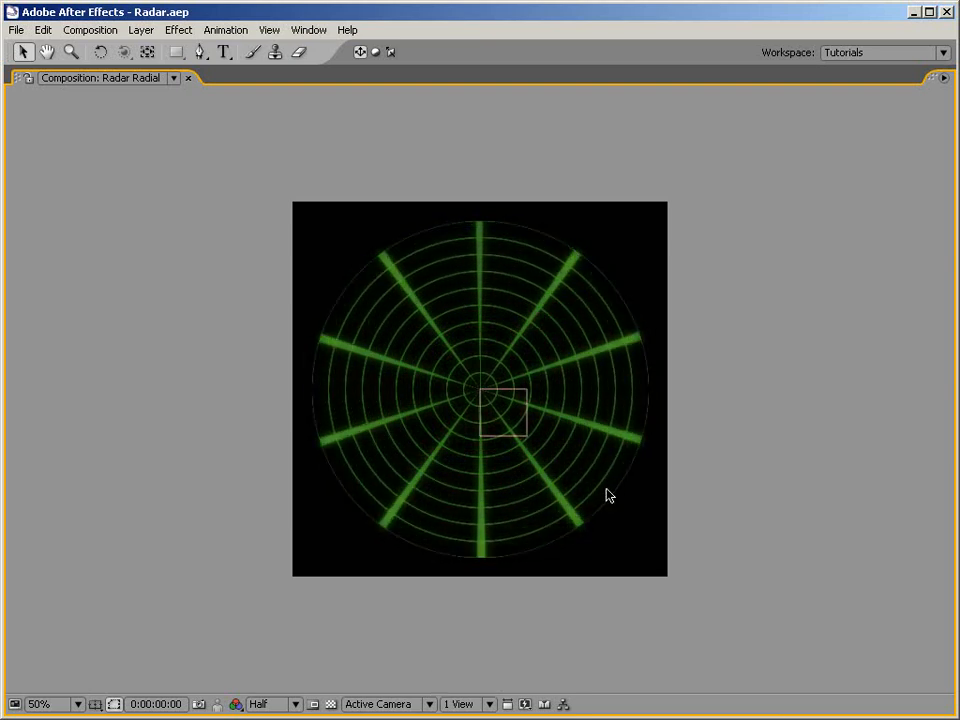
key(grave)
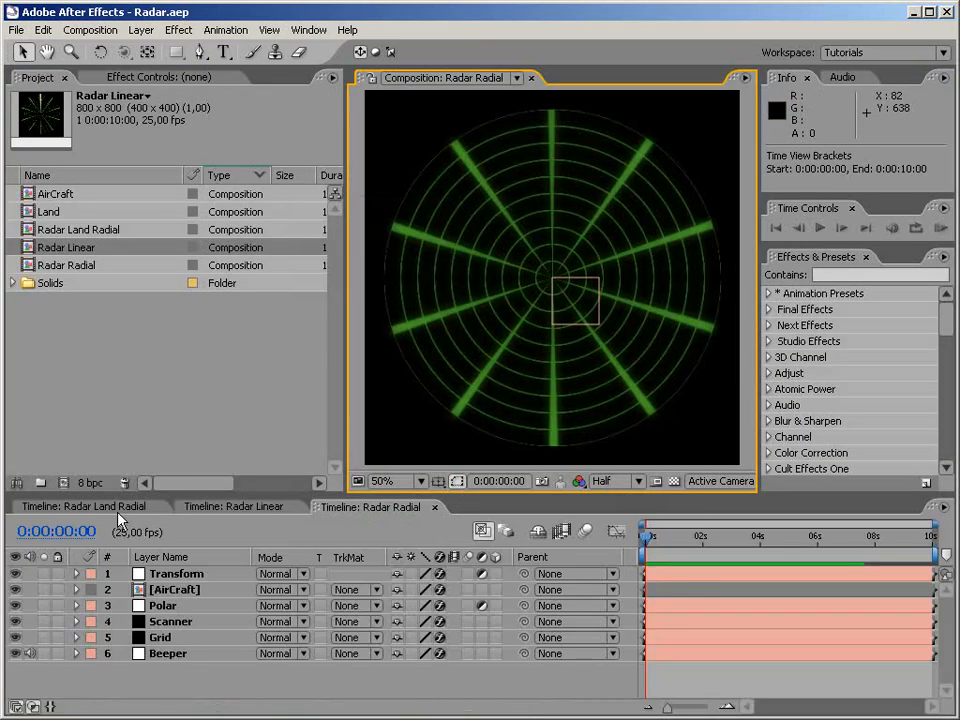
click(84, 506)
drag(655, 545, 729, 528)
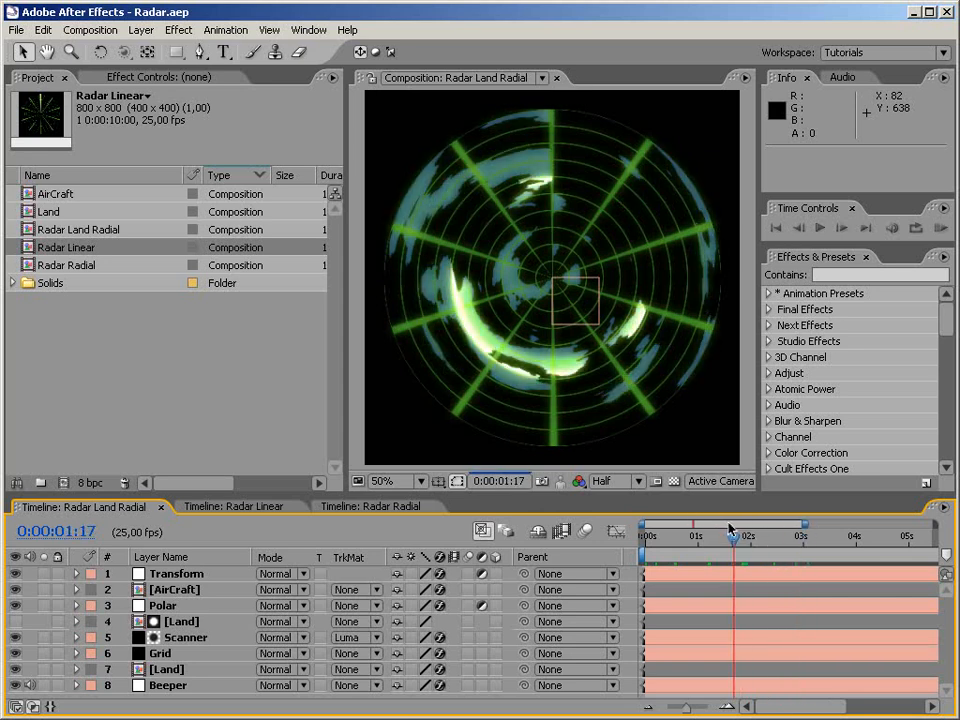
Step: Scrub through the Radar Linear composition to examine the rotating scanner beam and the aircraft blip
click(270, 507)
mouse_move(510, 543)
mouse_down()
mouse_move(544, 544)
mouse_move(508, 540)
mouse_up()
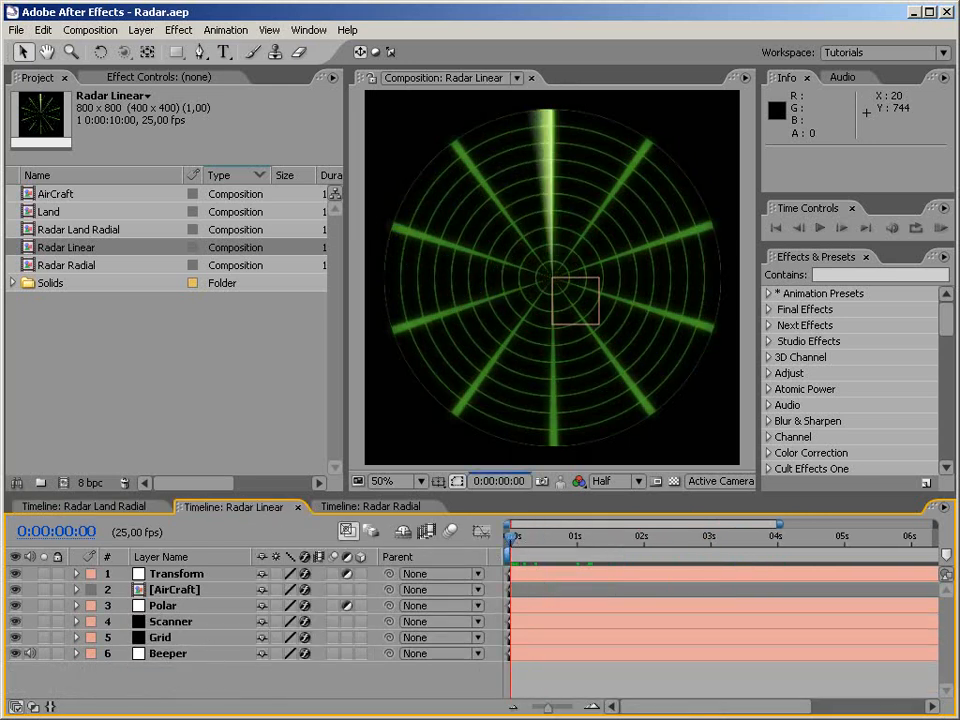
drag(521, 545, 669, 533)
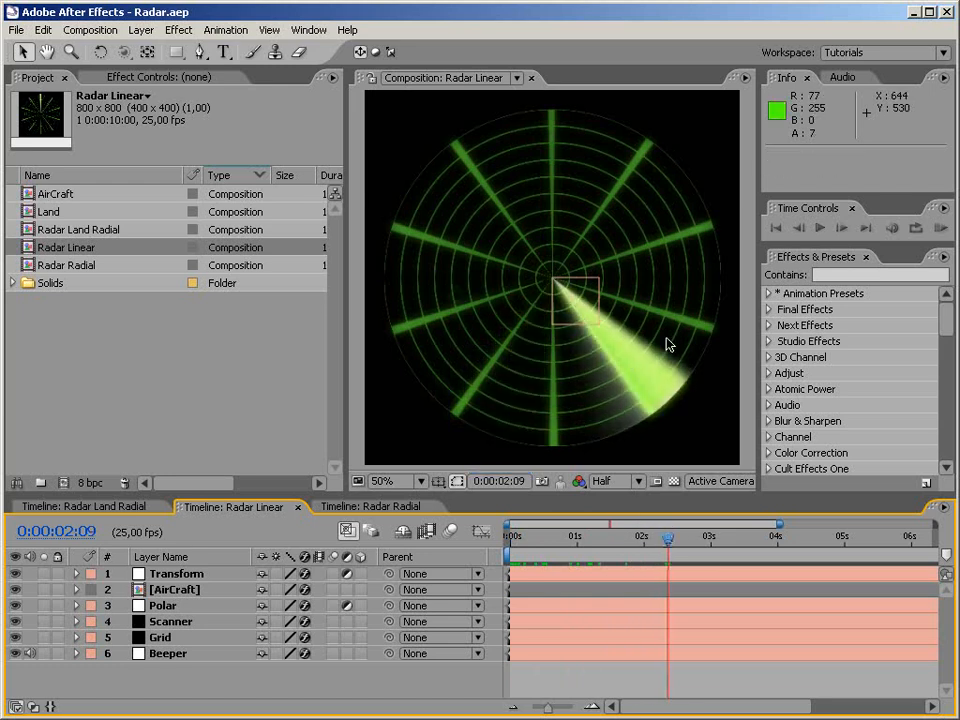
key(Home)
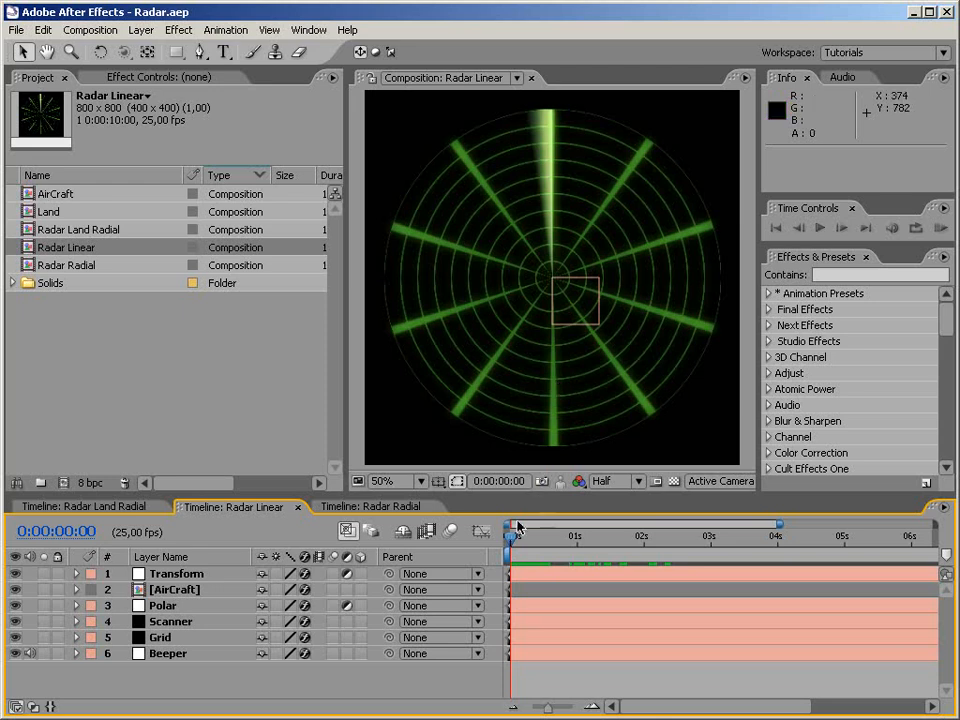
drag(518, 527, 601, 537)
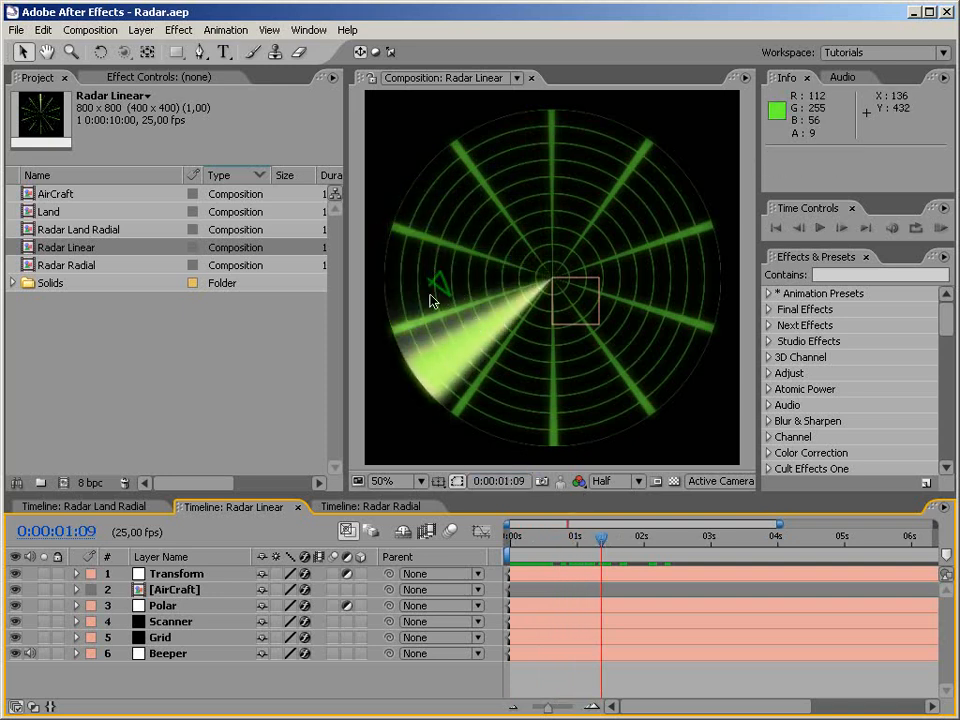
mouse_move(601, 538)
mouse_down()
mouse_move(553, 540)
mouse_move(610, 540)
mouse_up()
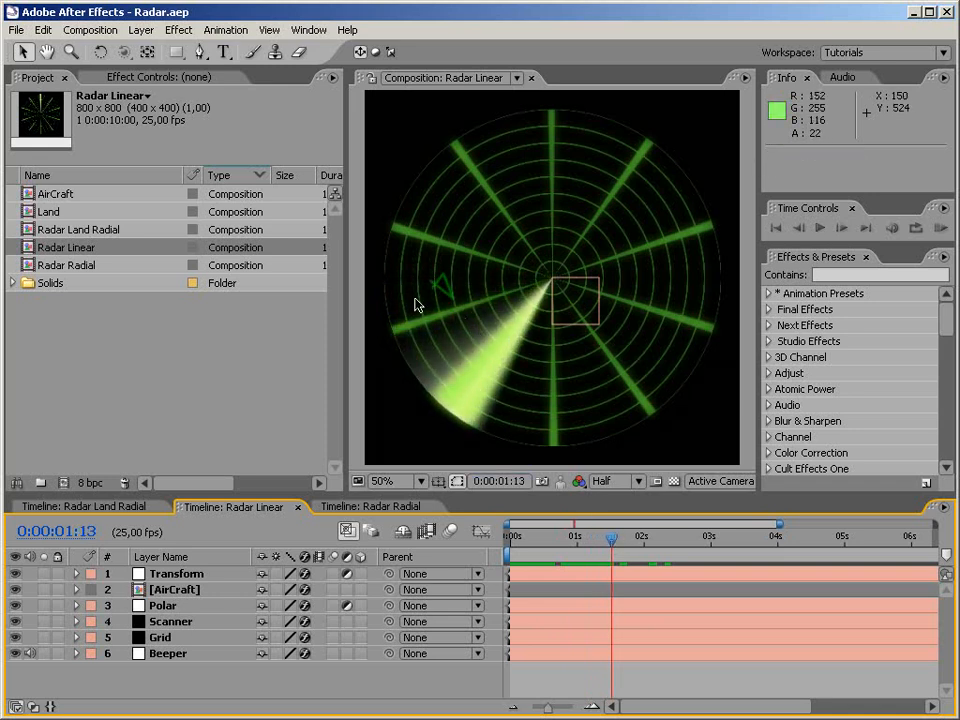
mouse_move(618, 541)
mouse_down()
mouse_move(553, 546)
mouse_move(628, 542)
mouse_up()
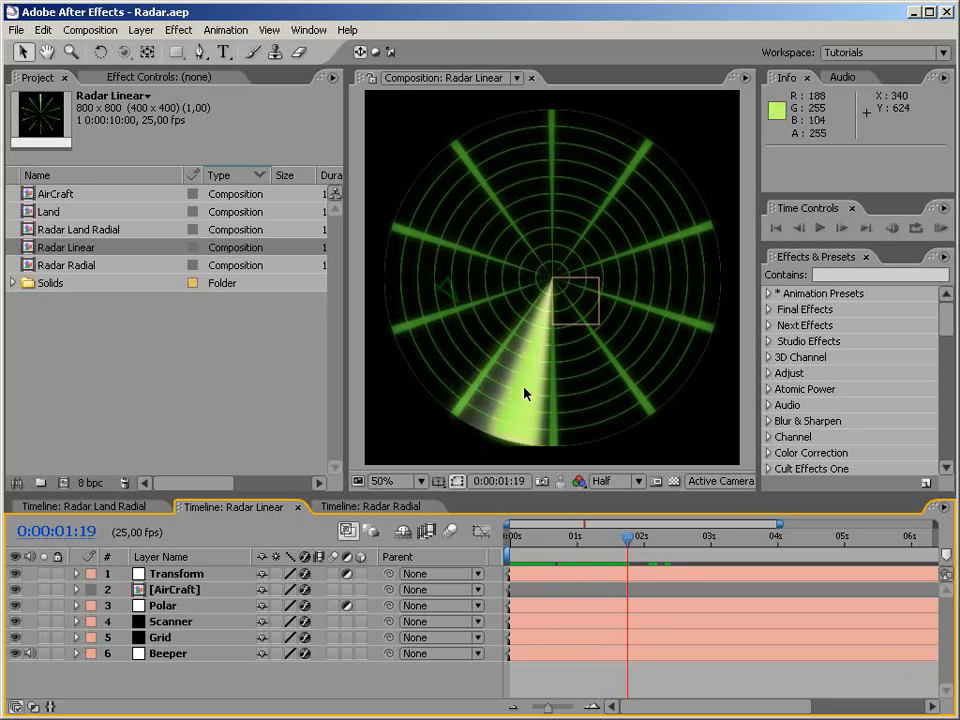
Step: Scrub through the Radar Radial composition to examine its expanding ring scanner
click(368, 507)
drag(645, 527, 695, 550)
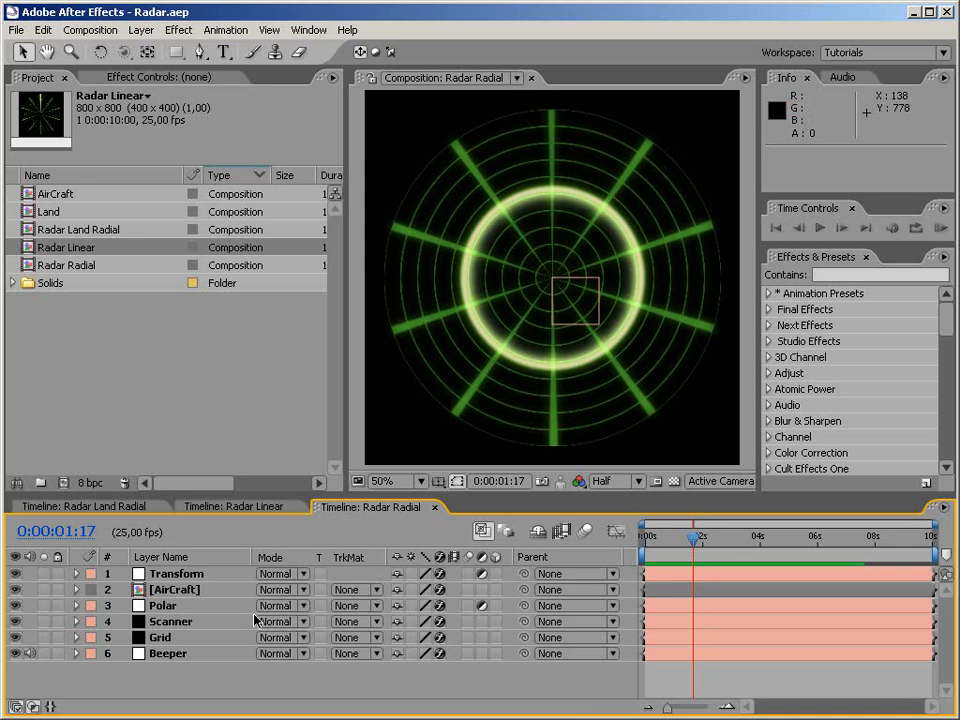
drag(716, 551, 582, 549)
Step: Return to the Radar Linear composition, select the Beeper layer and examine the beam passing over the aircraft around one second
click(228, 507)
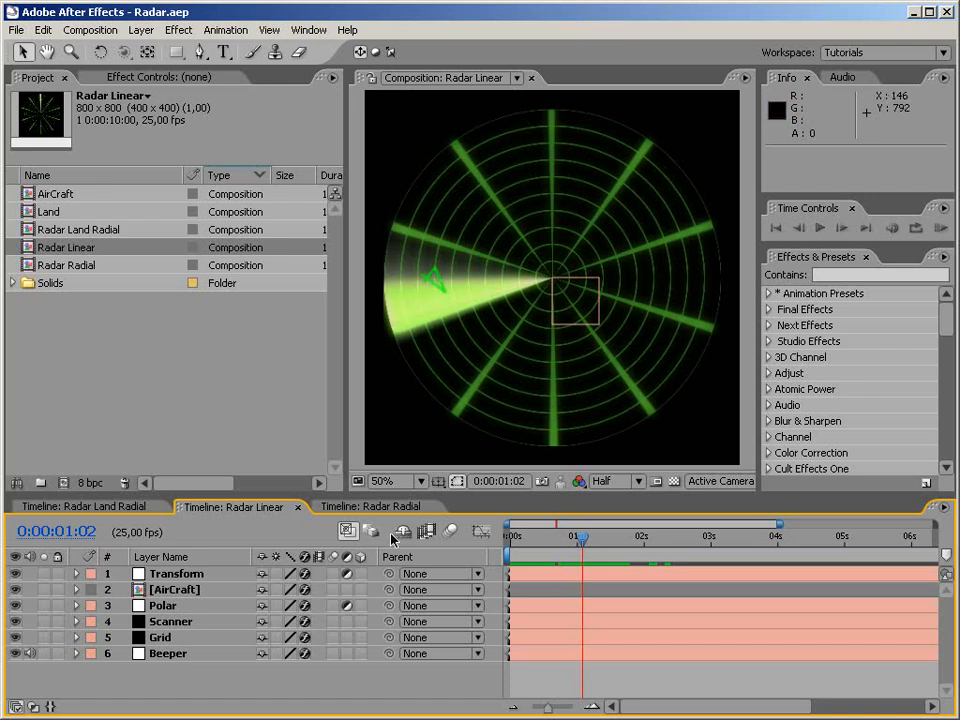
drag(568, 540, 598, 547)
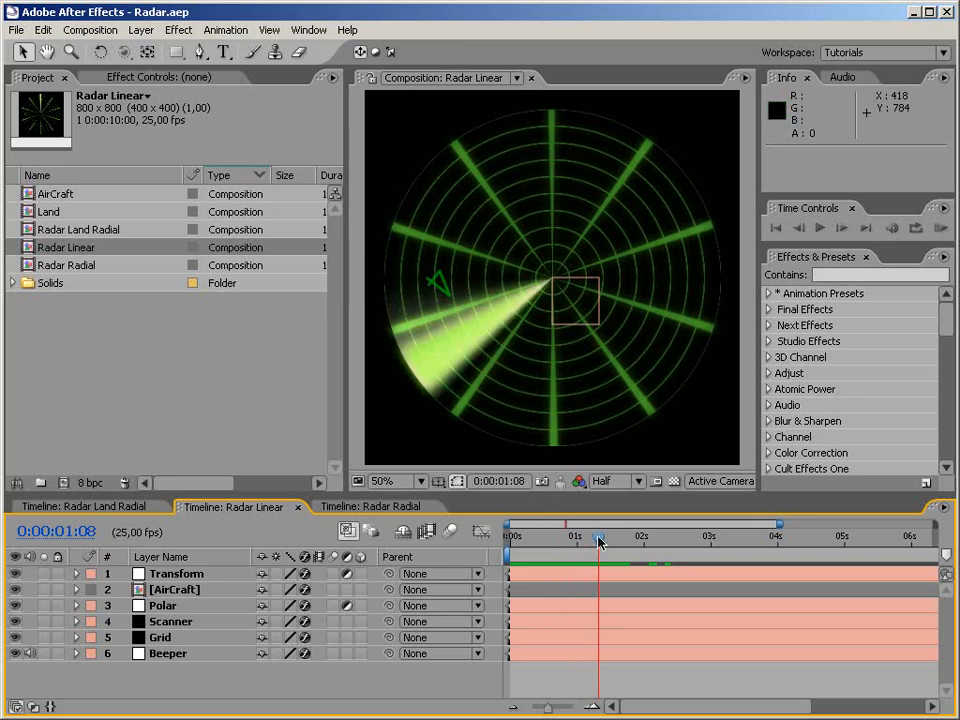
drag(598, 540, 565, 541)
click(168, 655)
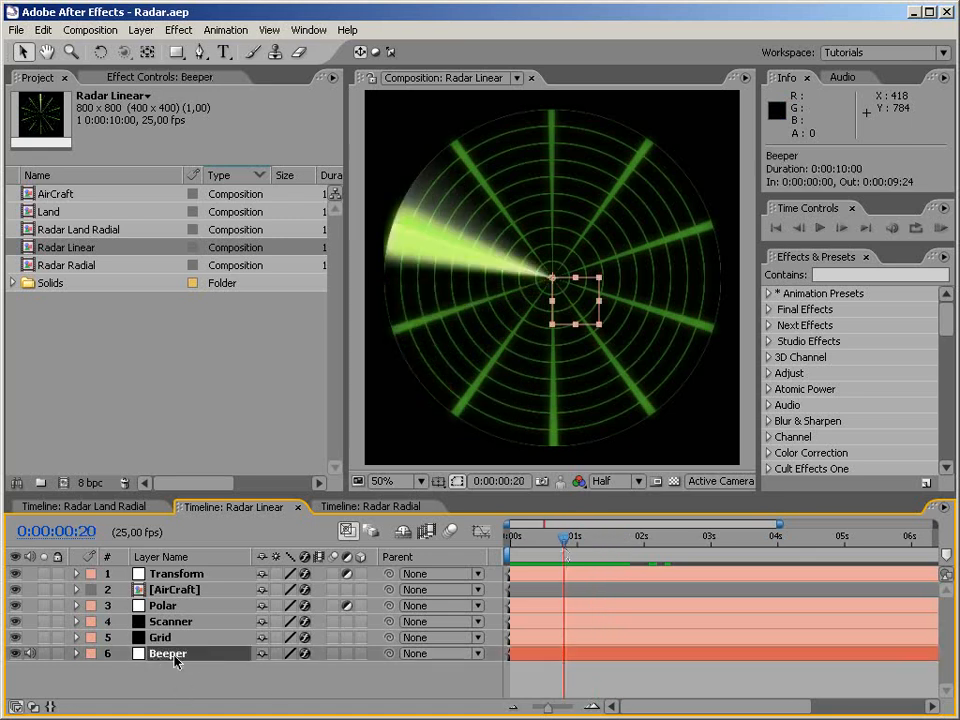
drag(561, 553, 613, 549)
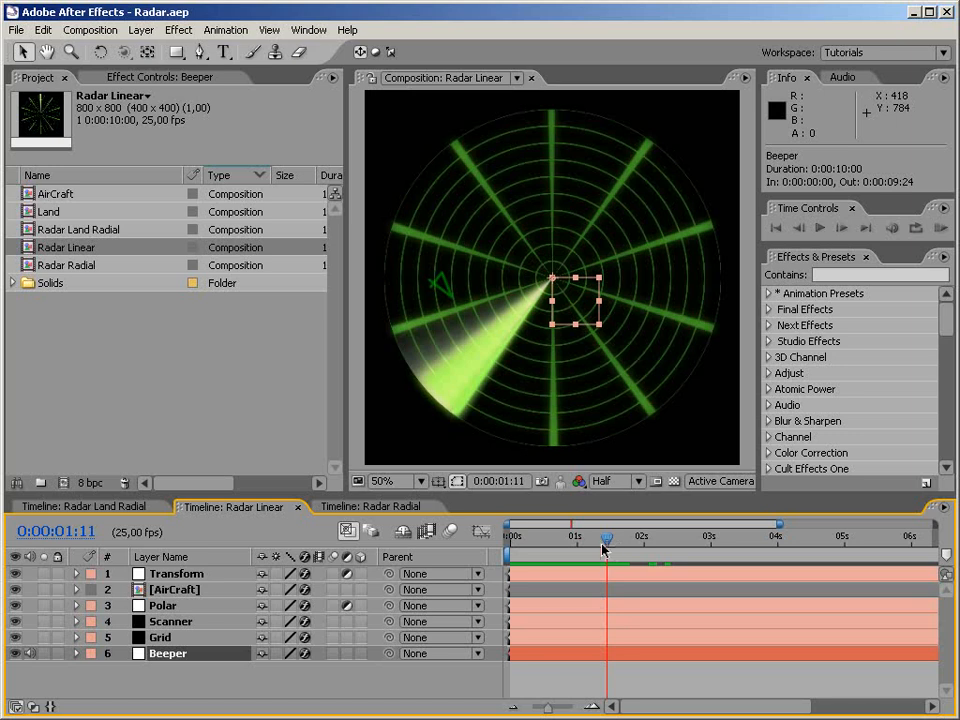
drag(605, 548, 575, 558)
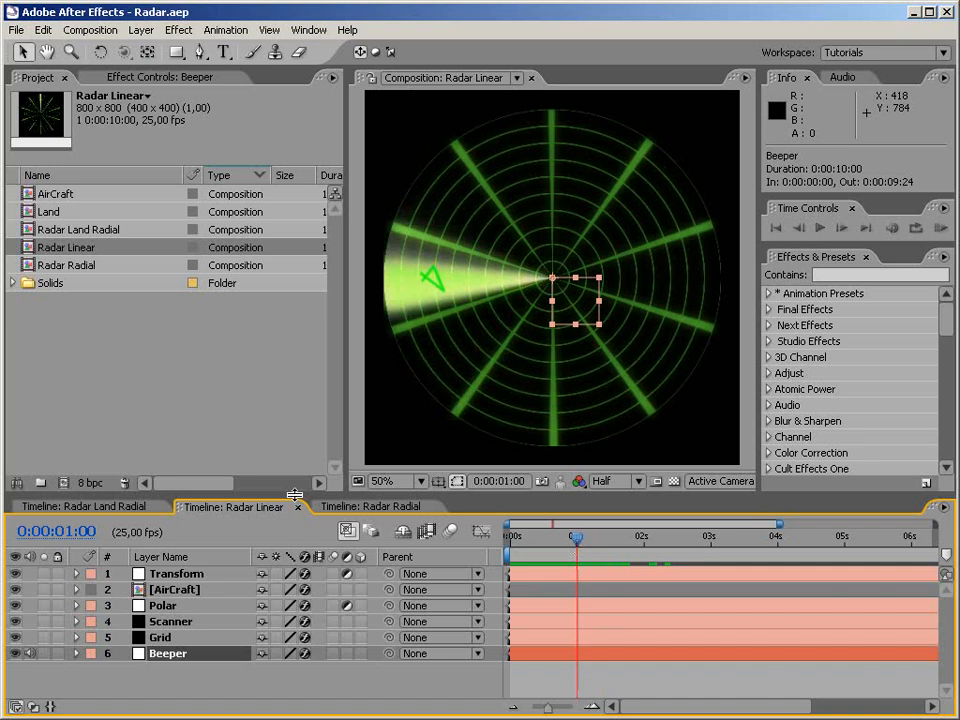
Step: Start a new, empty project in place of the finished radar project
click(107, 283)
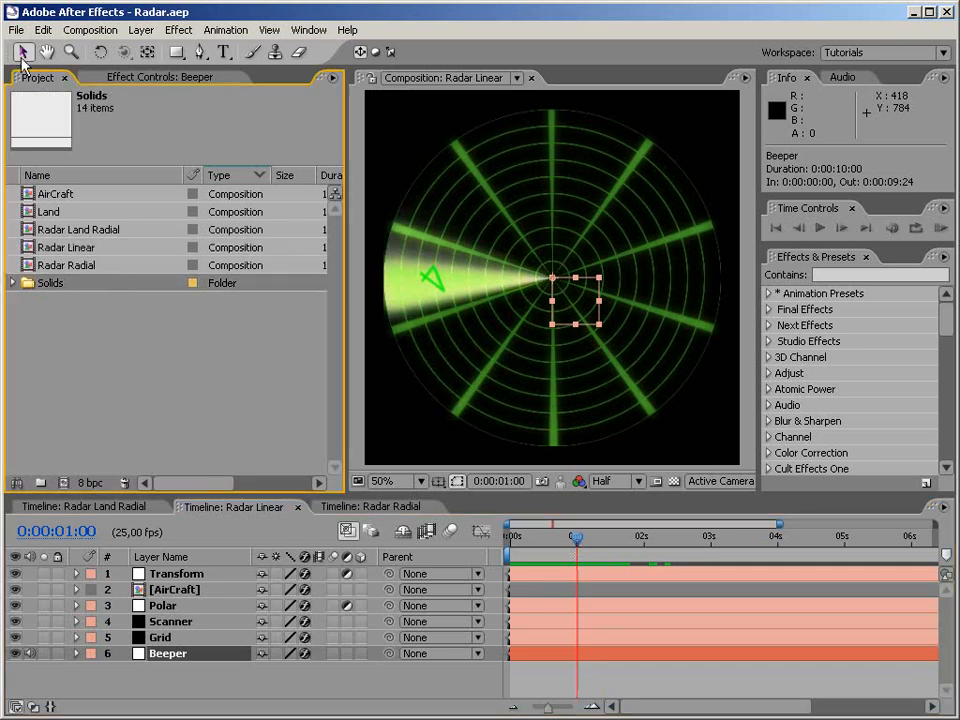
click(17, 30)
mouse_move(40, 48)
click(305, 48)
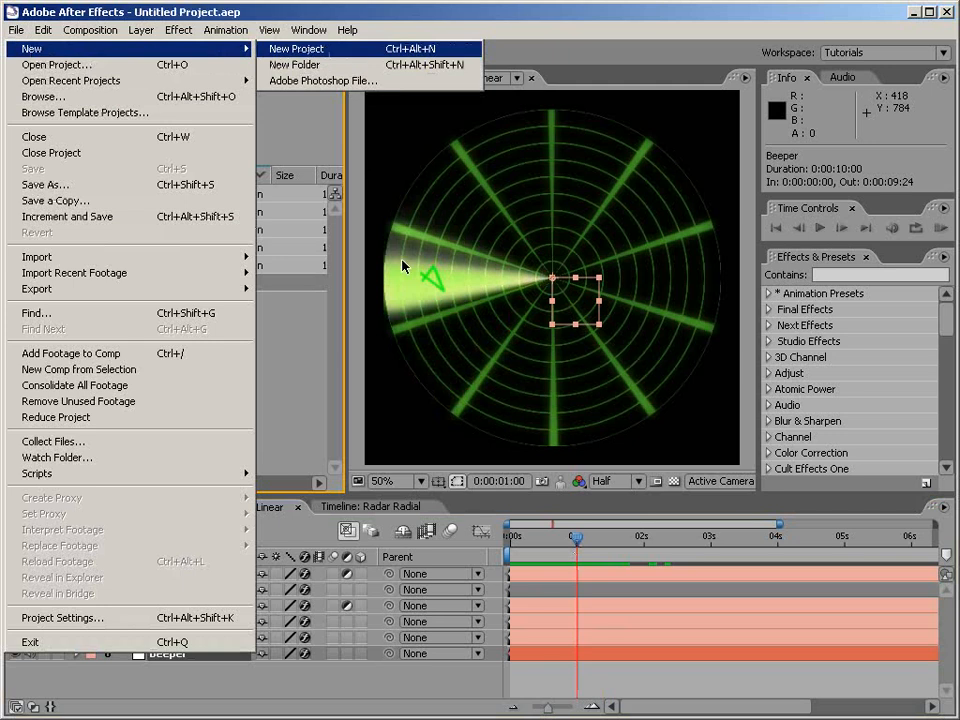
Step: Create an 800 × 800 pixel composition and set its viewer resolution to Half
right_click(144, 318)
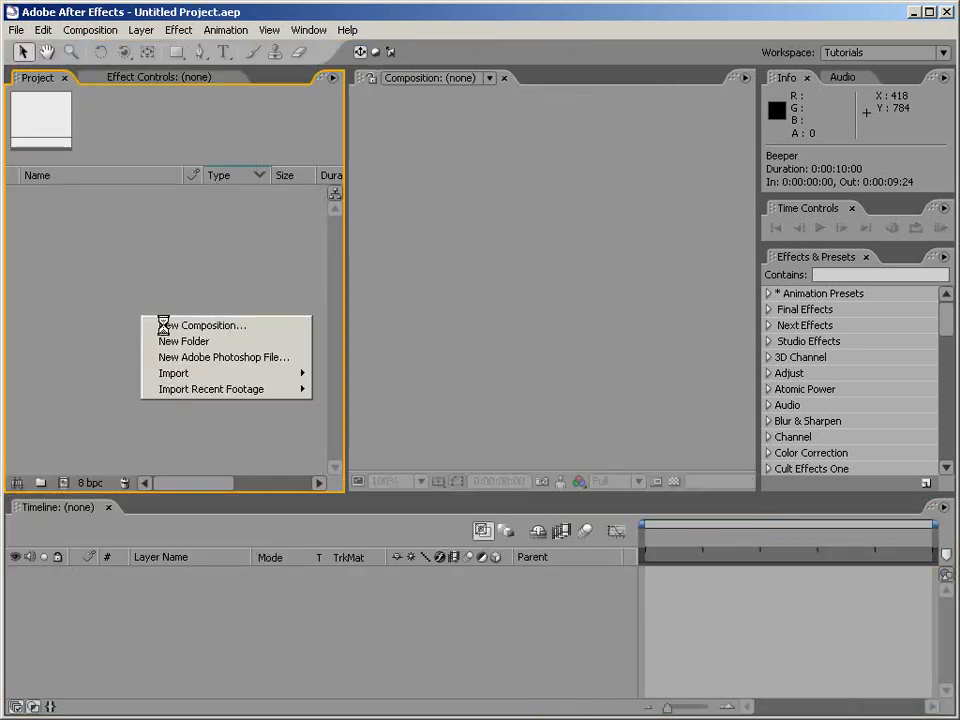
click(162, 326)
double_click(353, 346)
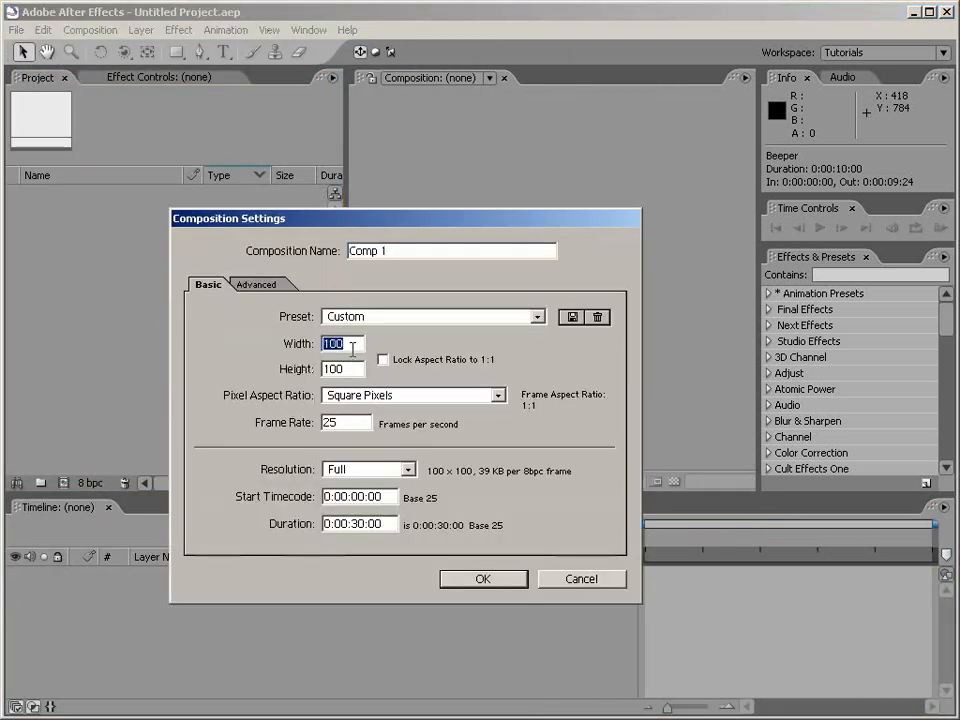
text(800)
key(Tab)
key(Tab)
text(800)
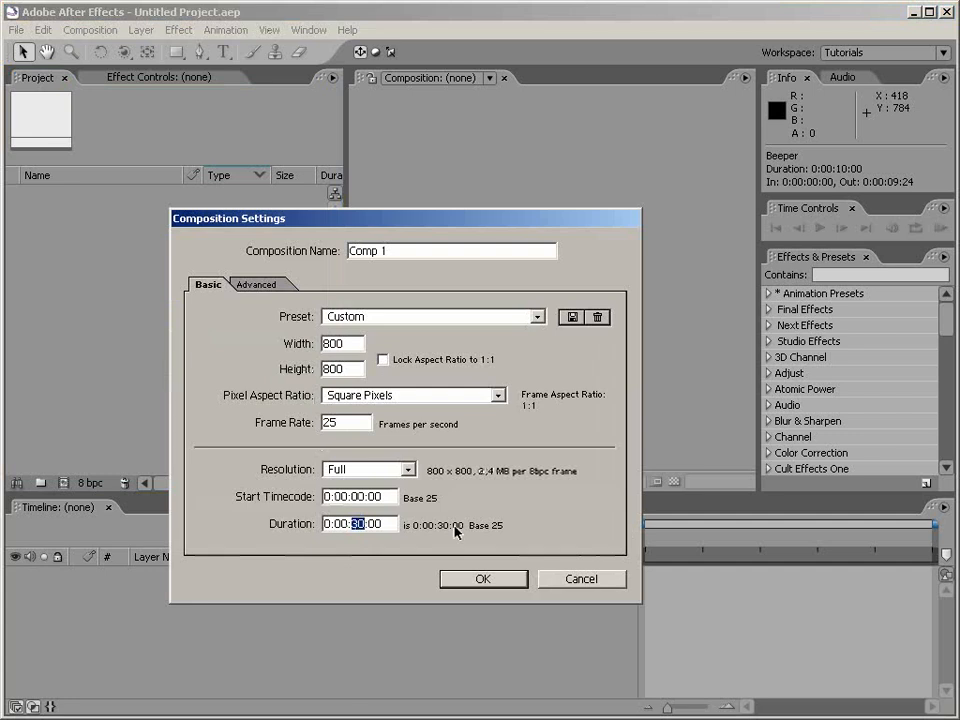
click(483, 578)
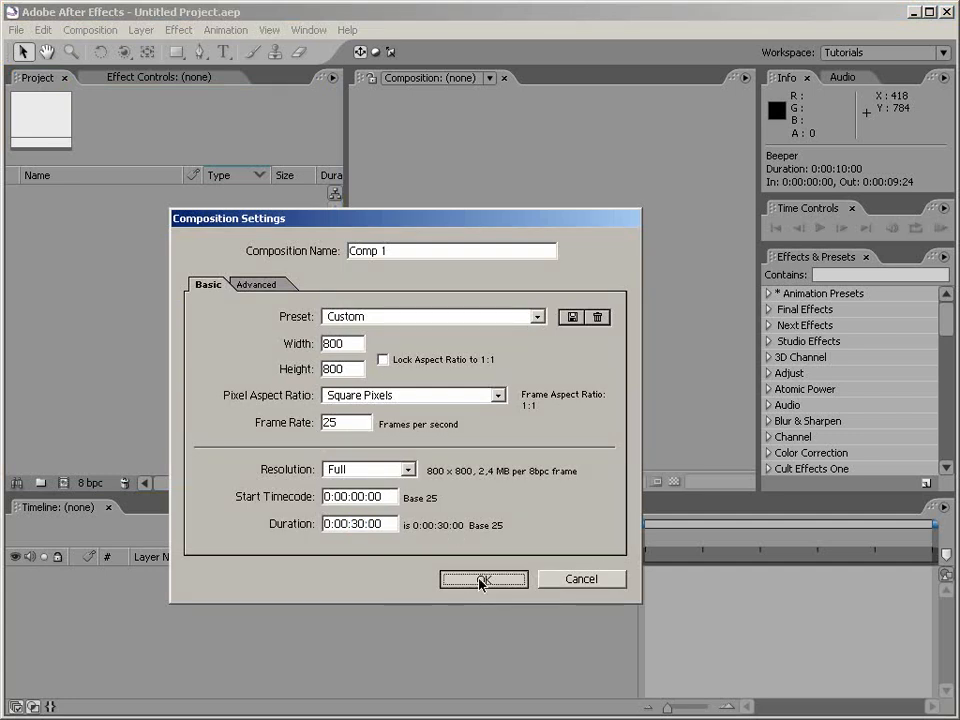
click(610, 481)
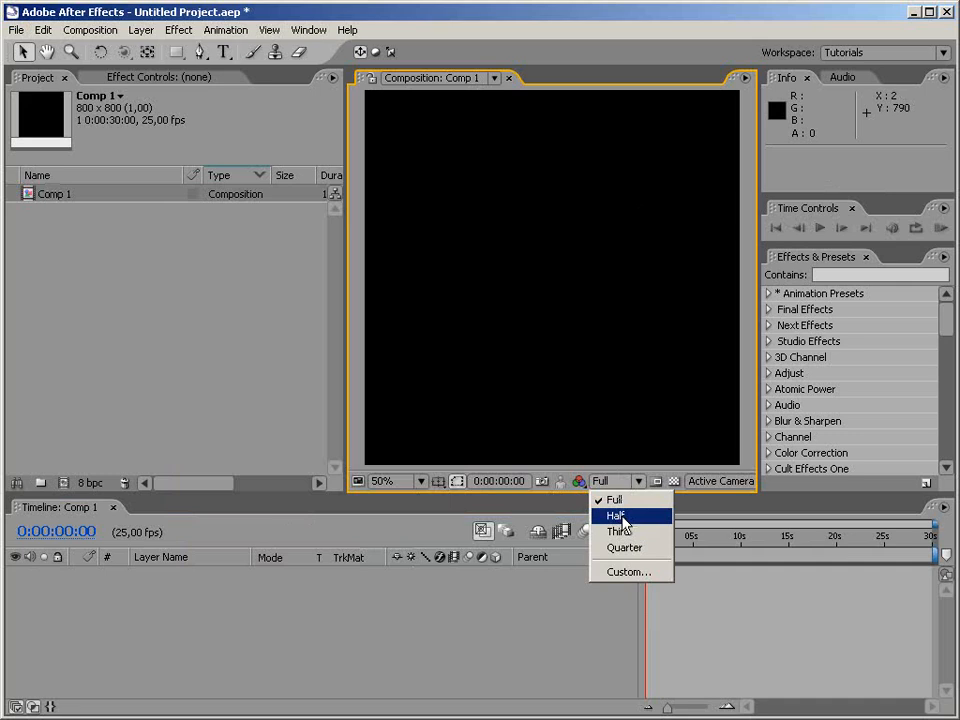
click(616, 516)
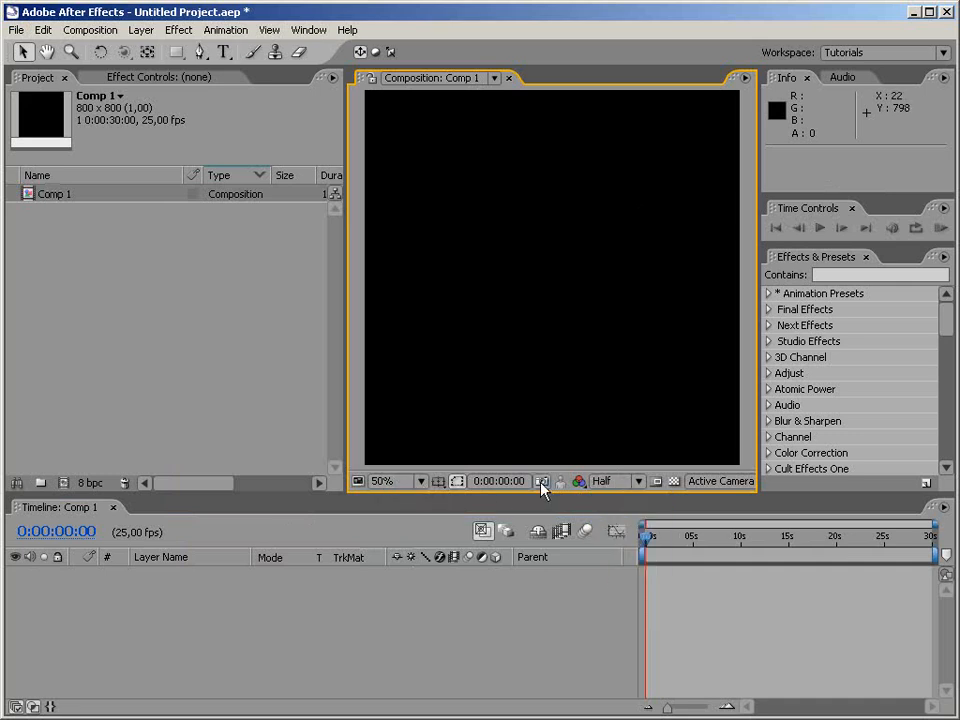
Step: Rename the new composition to "Radial Radar"
click(64, 204)
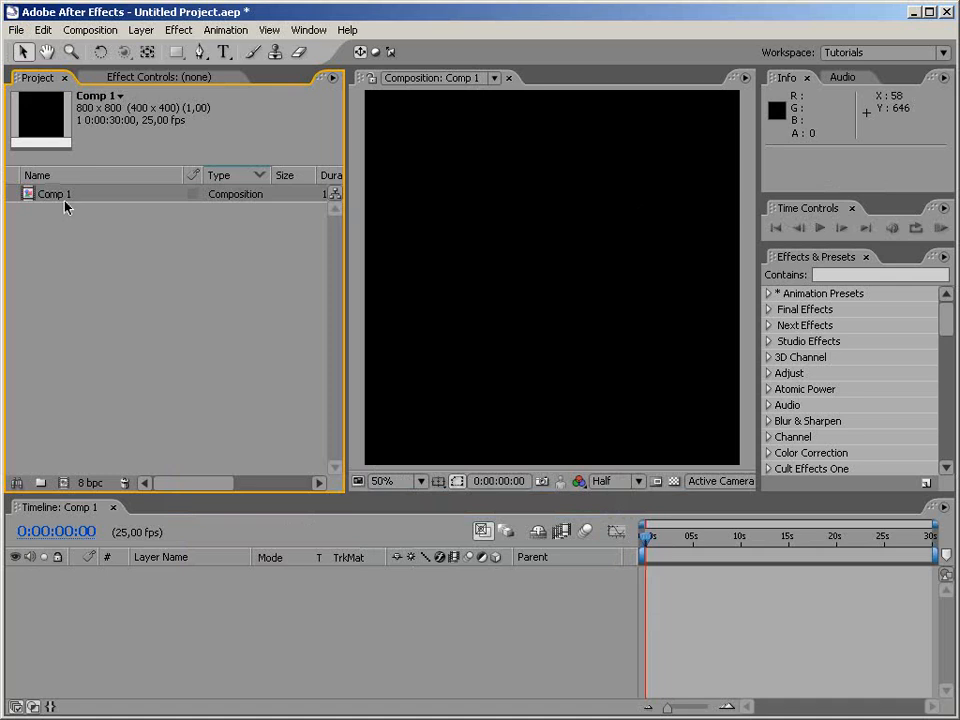
key(Return)
text(Radial)
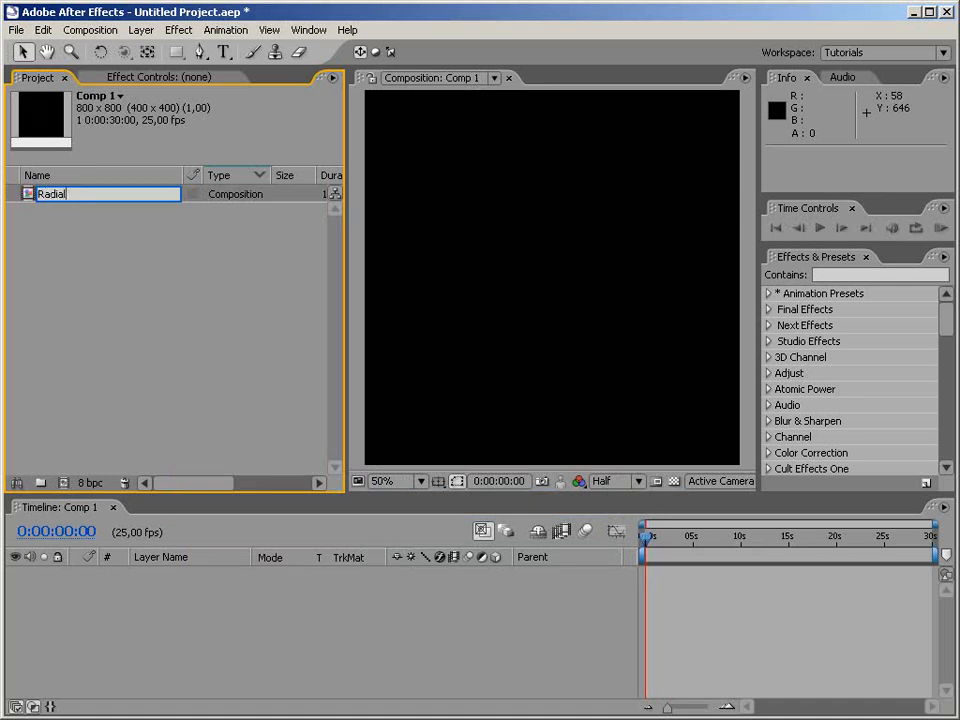
text( Radar)
key(Return)
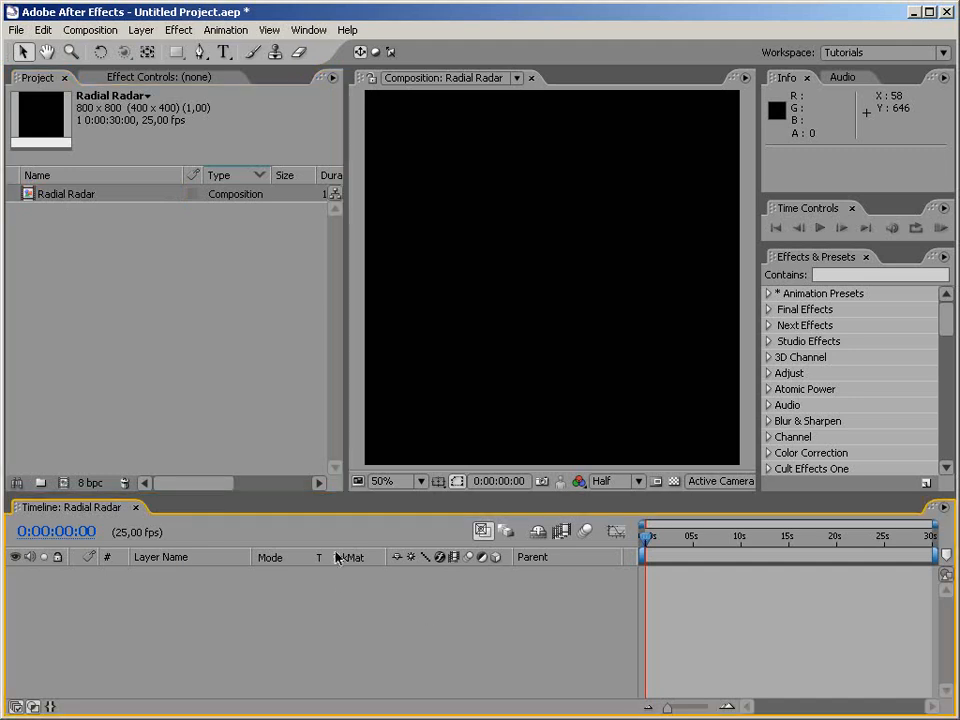
Step: Add a red solid layer at composition size to Radial Radar and rename it "Grid"
right_click(330, 604)
mouse_move(343, 609)
click(577, 652)
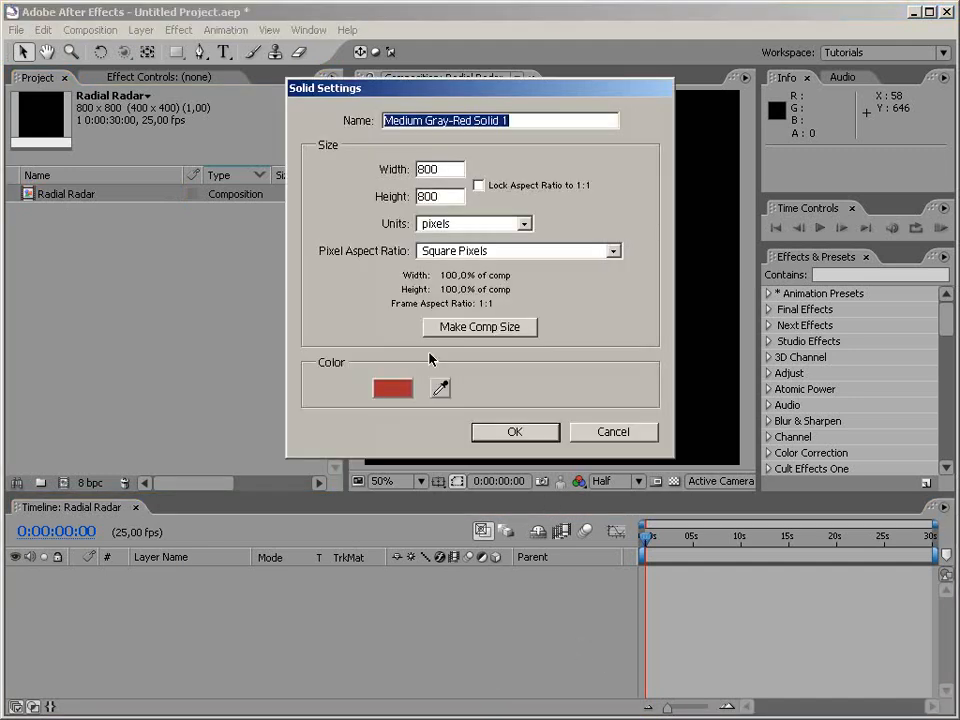
click(456, 327)
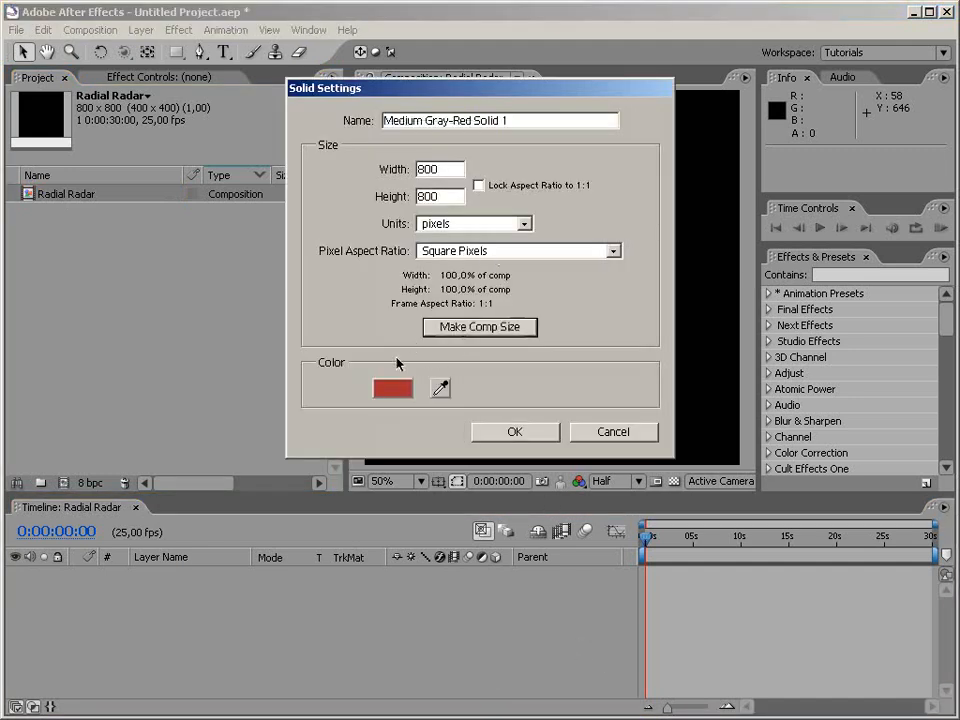
click(518, 433)
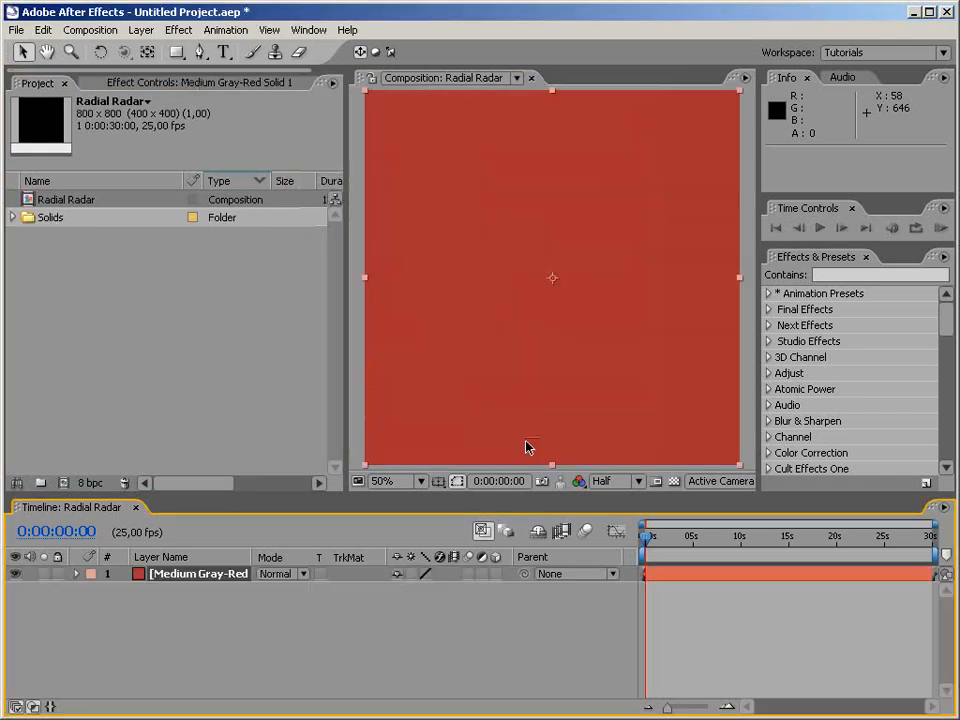
key(Return)
text(Grid)
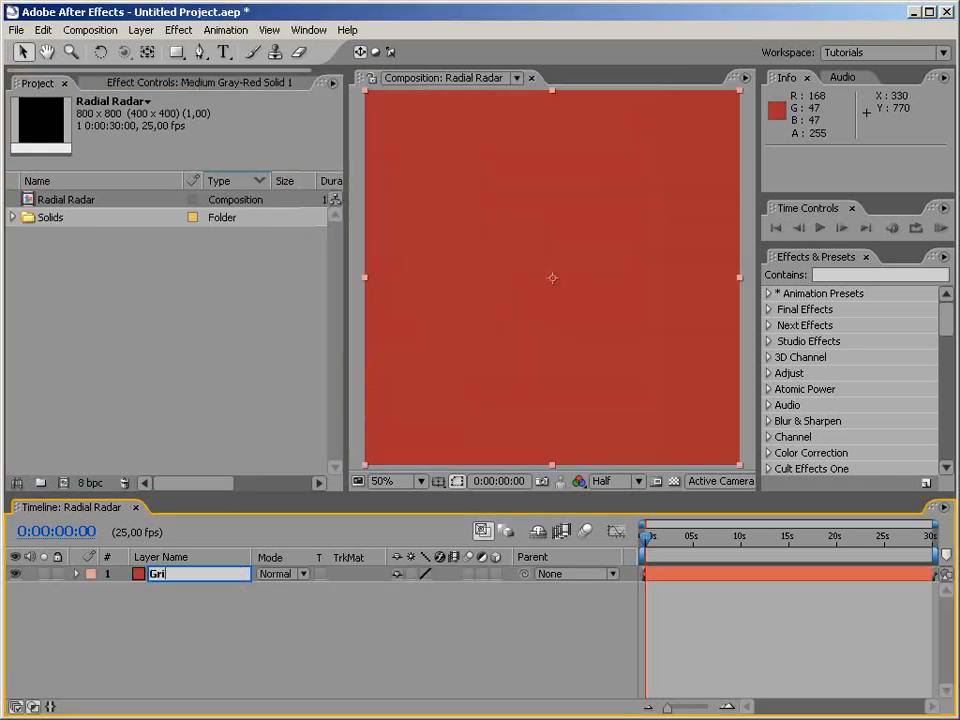
key(Return)
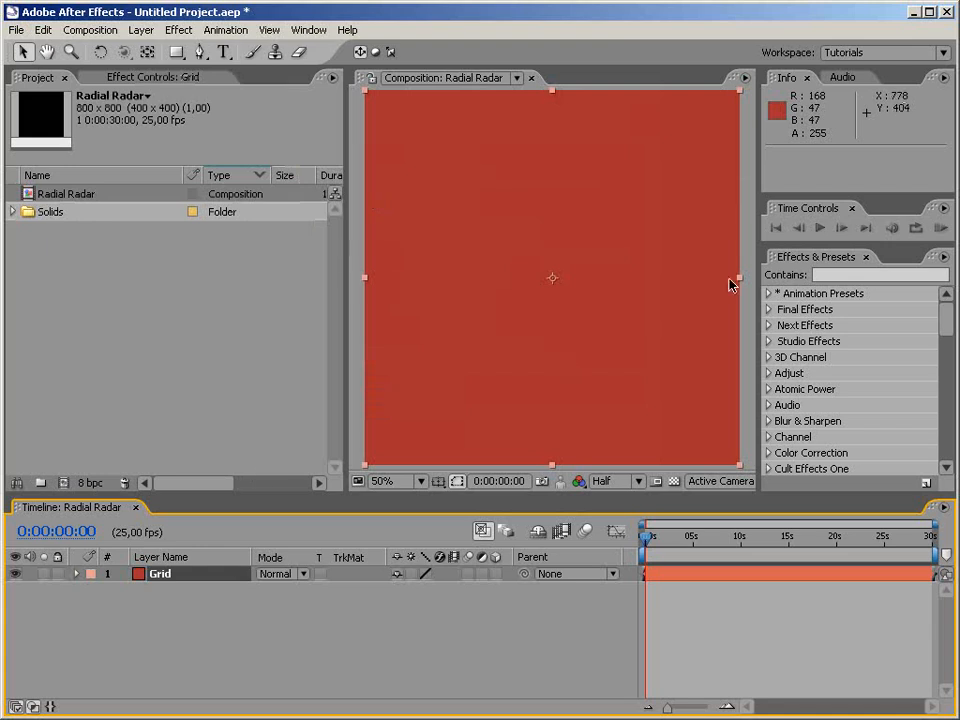
Step: Find the Generate category's Grid effect by searching "grid" and apply it to the Grid layer
click(835, 274)
text(g)
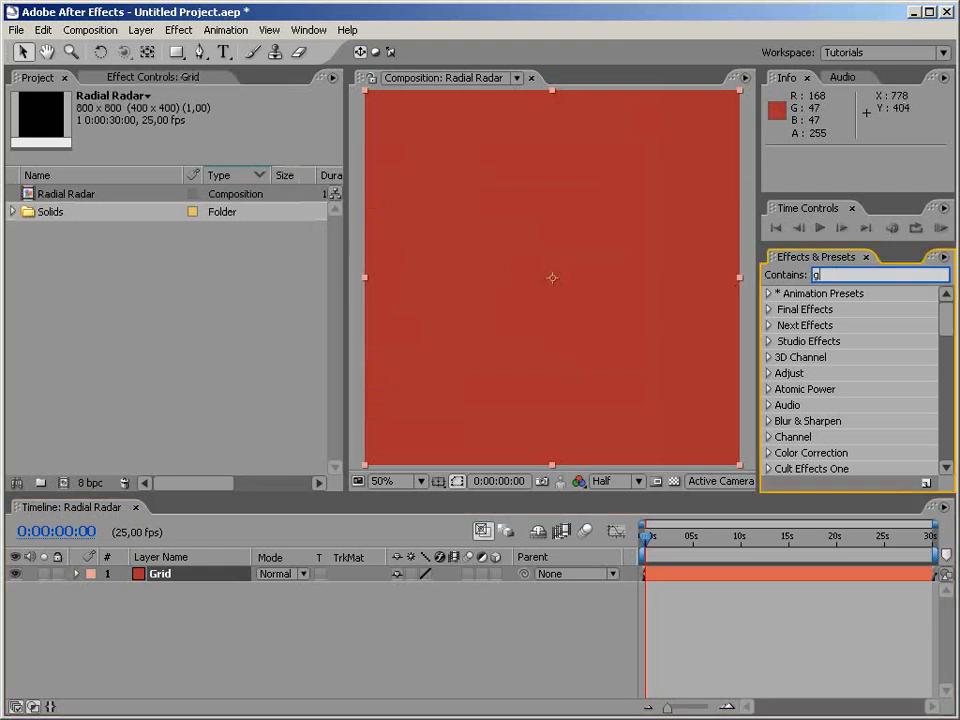
text(rid)
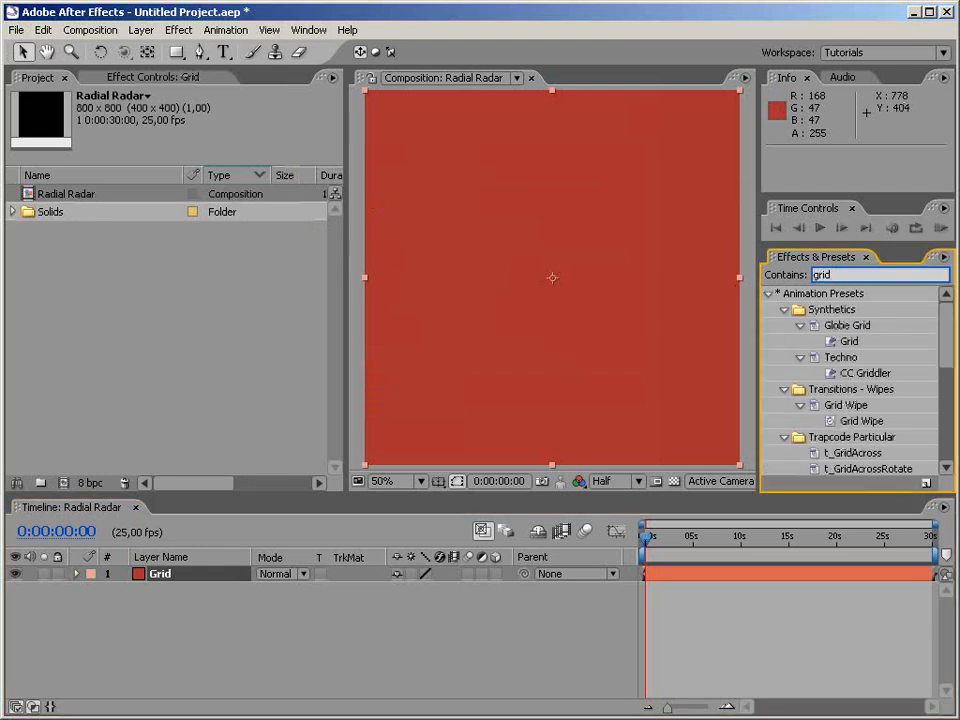
click(768, 294)
scroll(945, 392, down, 1)
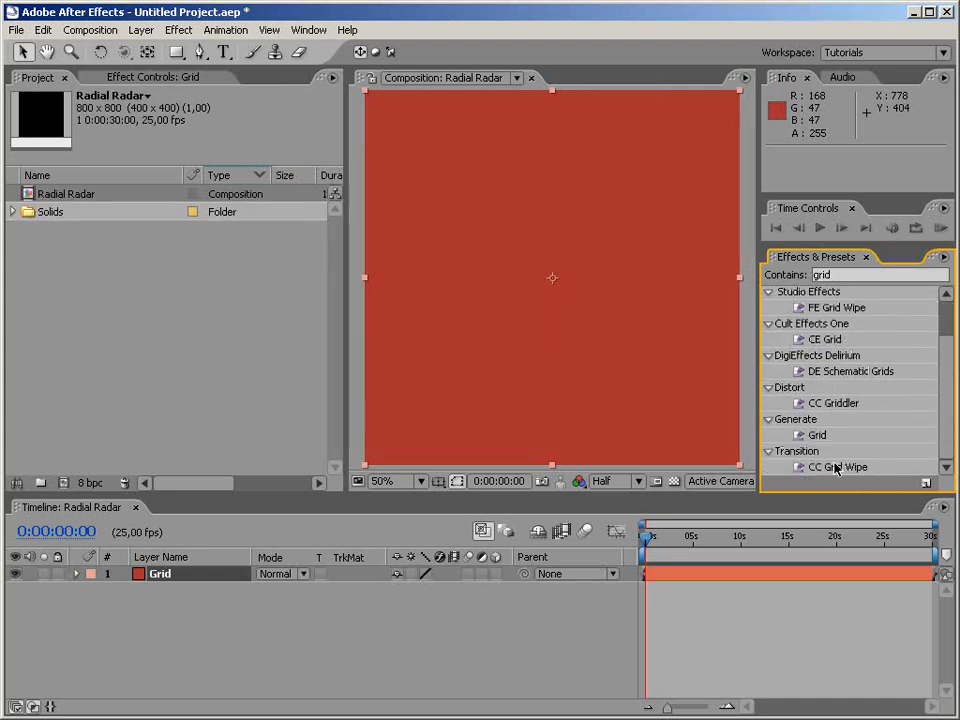
double_click(816, 436)
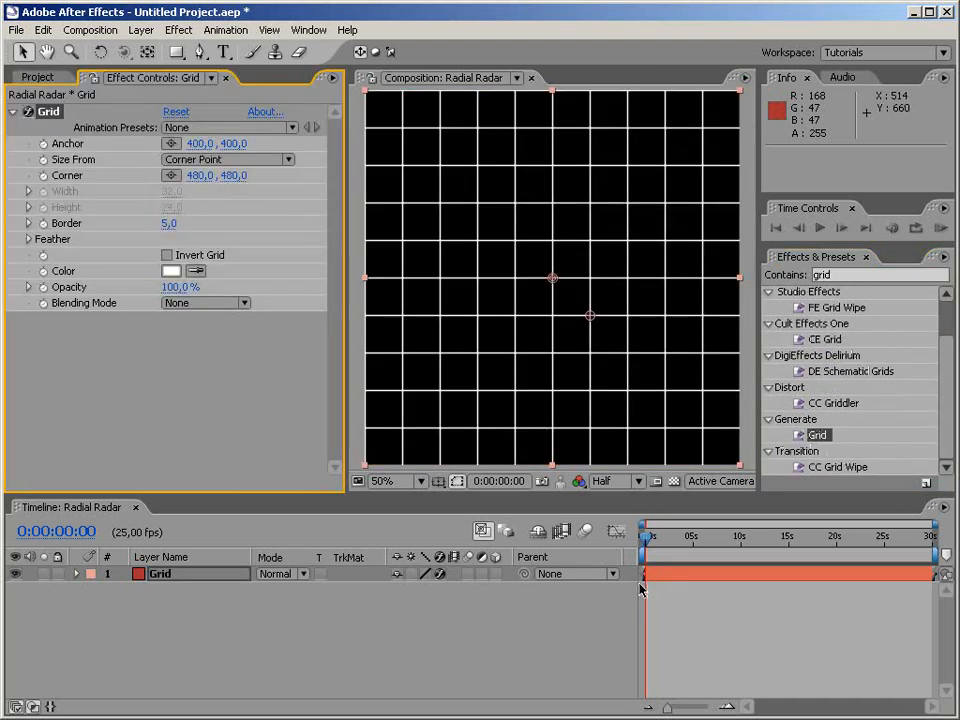
Step: Set the Grid effect's color to dark green 146812
click(170, 272)
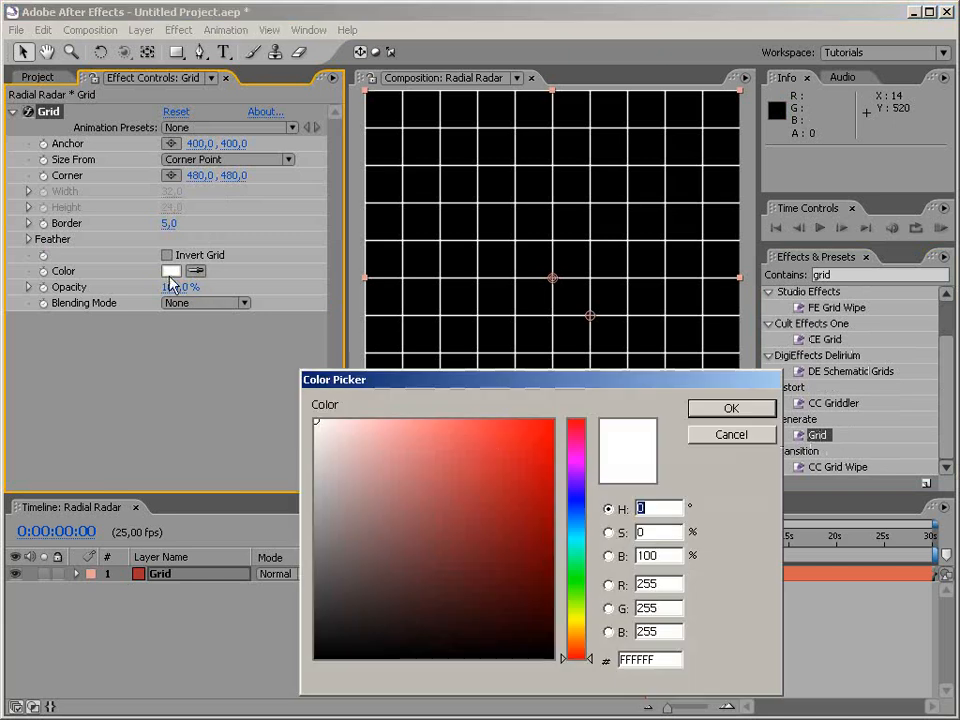
click(577, 583)
click(491, 530)
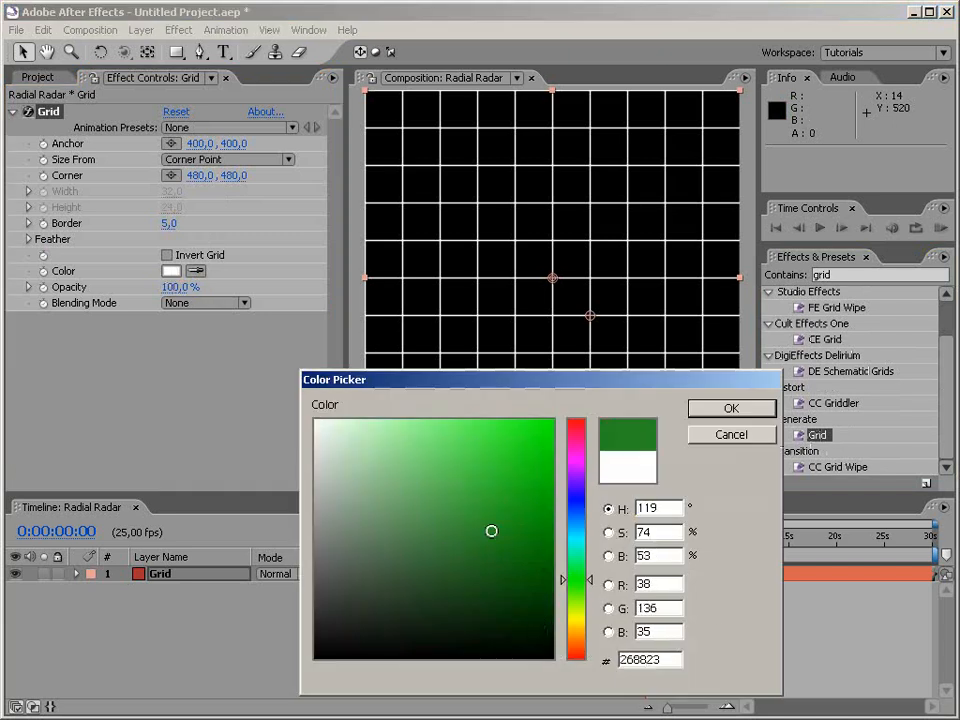
click(513, 561)
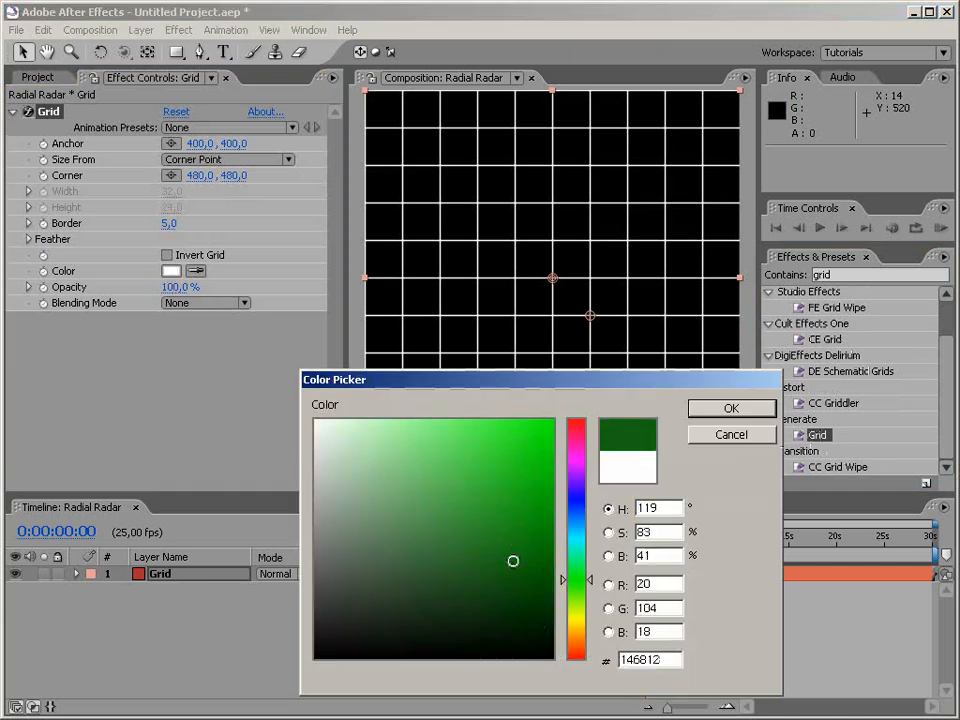
click(731, 408)
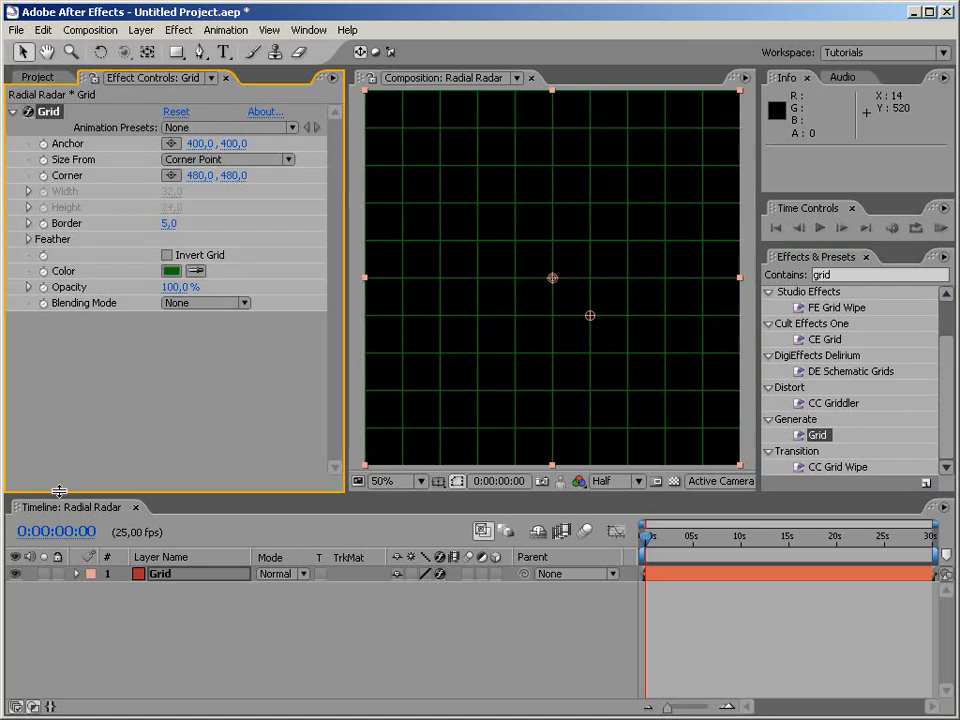
Step: Add an 800 × 800 pixel red solid layer above the Grid layer and rename it "Scanner"
click(289, 626)
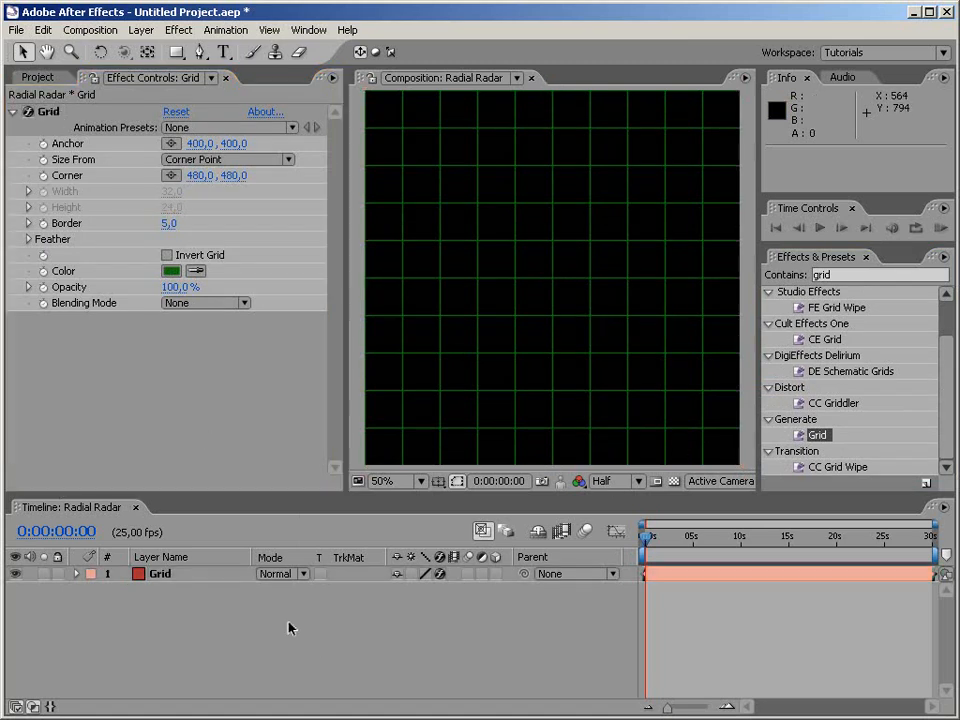
right_click(289, 626)
mouse_move(300, 635)
click(500, 674)
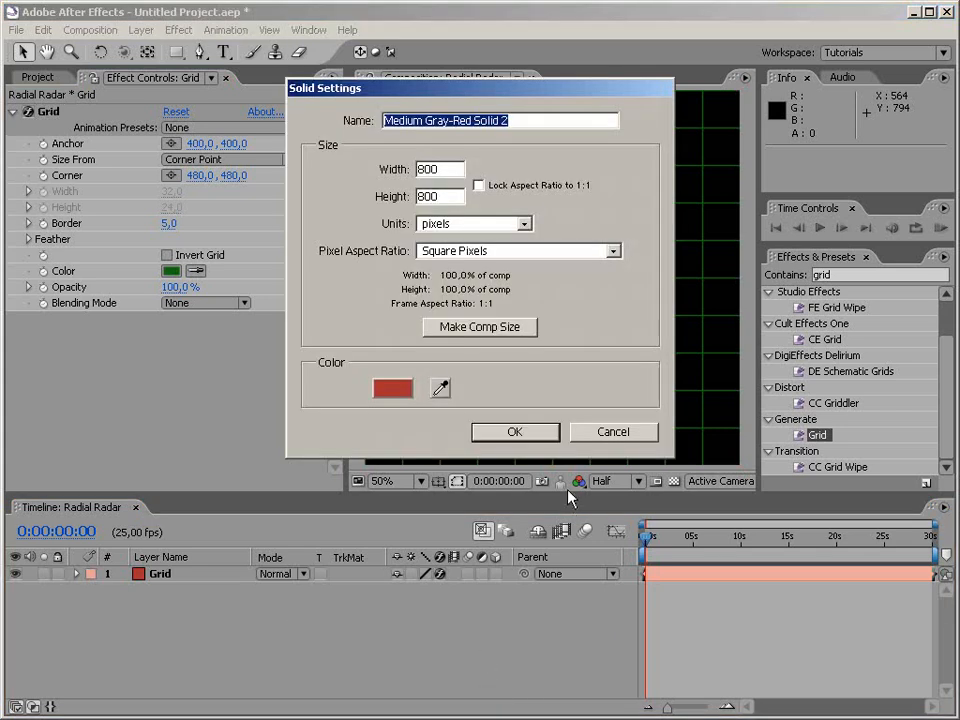
click(516, 431)
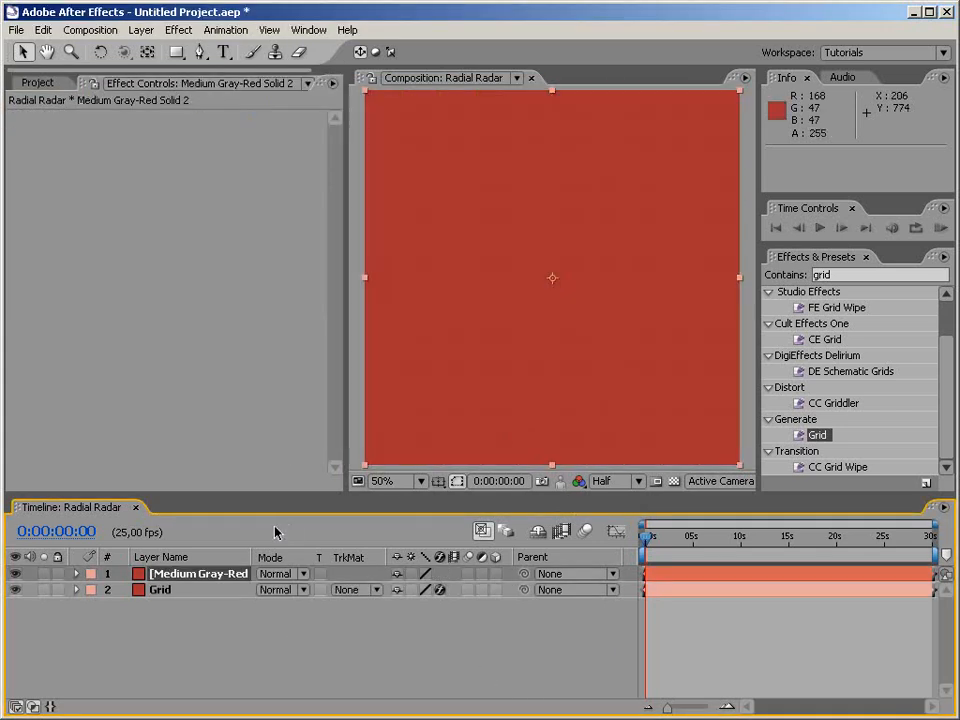
key(Return)
text(Scanner)
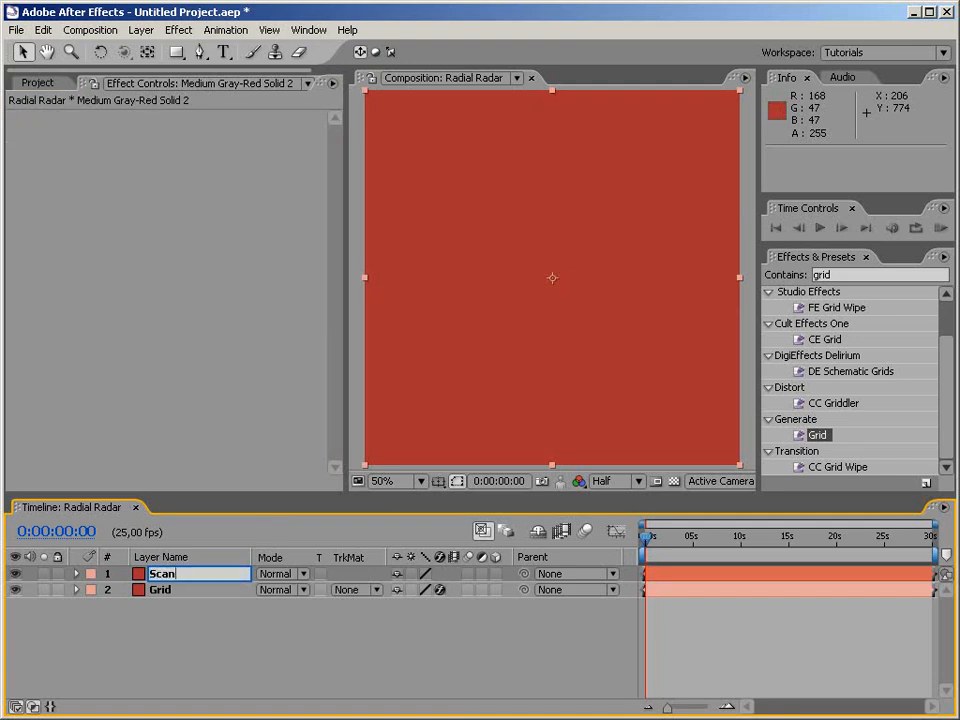
key(Return)
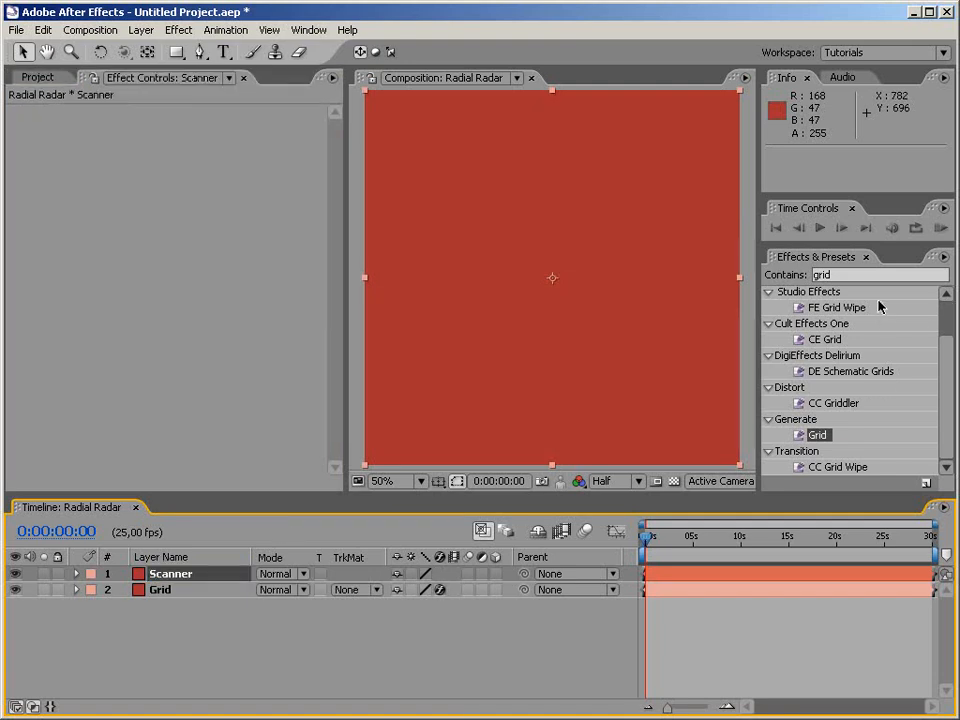
Step: Find the Beam effect by searching "Beam", apply it to the Scanner layer and set its Length to 100%
drag(850, 275, 740, 291)
text(Beam)
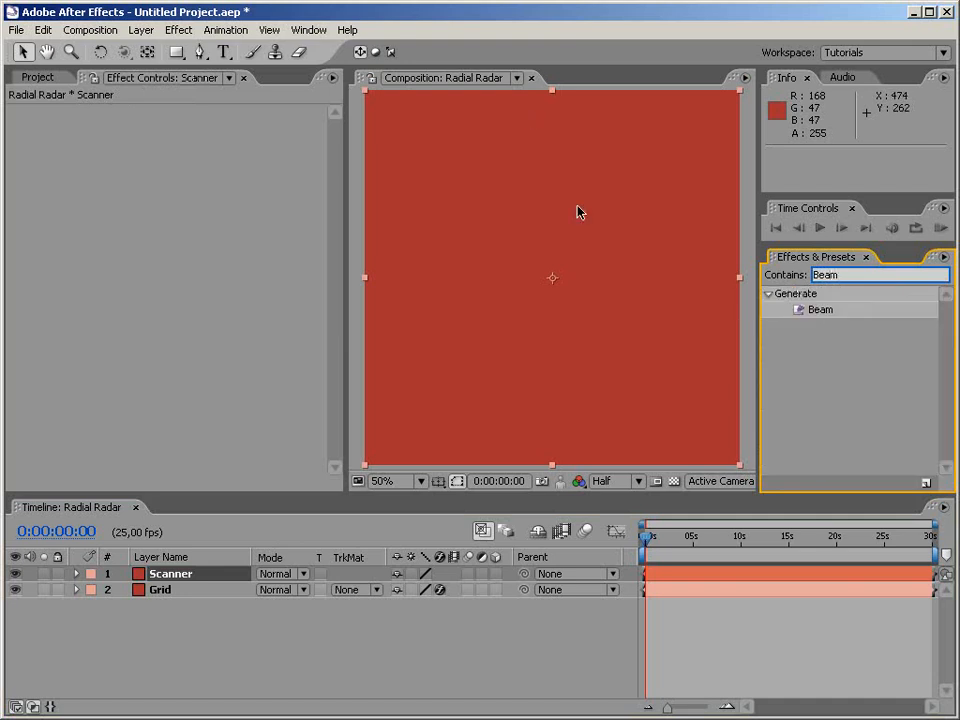
drag(815, 311, 576, 354)
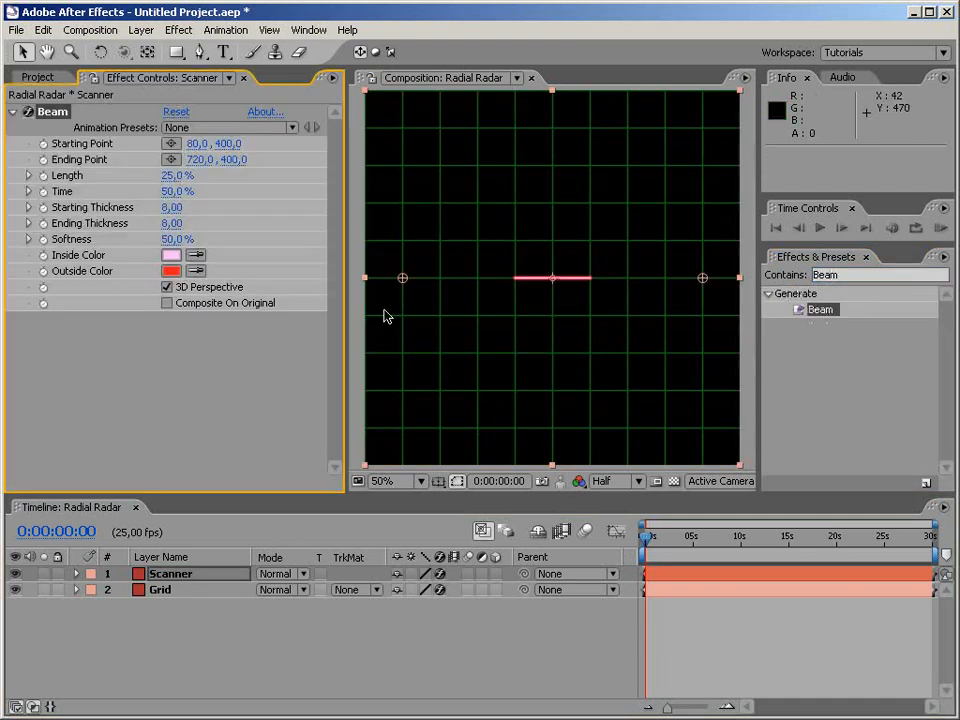
drag(172, 179, 534, 308)
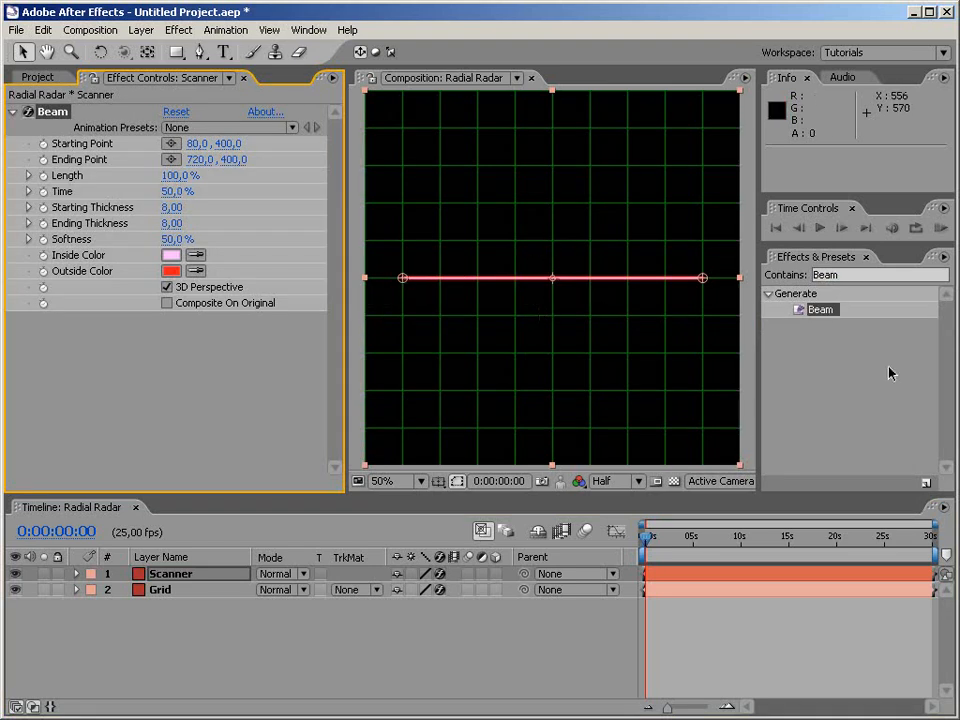
Step: Add an adjustment layer above Scanner and apply the Polar Coordinates effect to it, found by searching "pola"
click(189, 626)
right_click(190, 623)
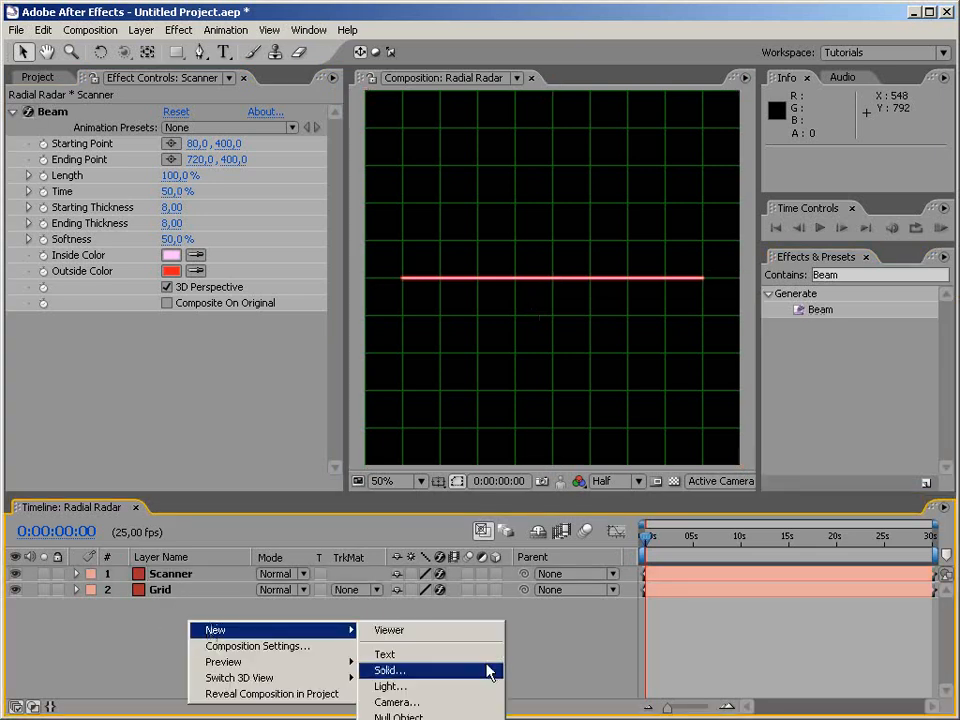
click(452, 719)
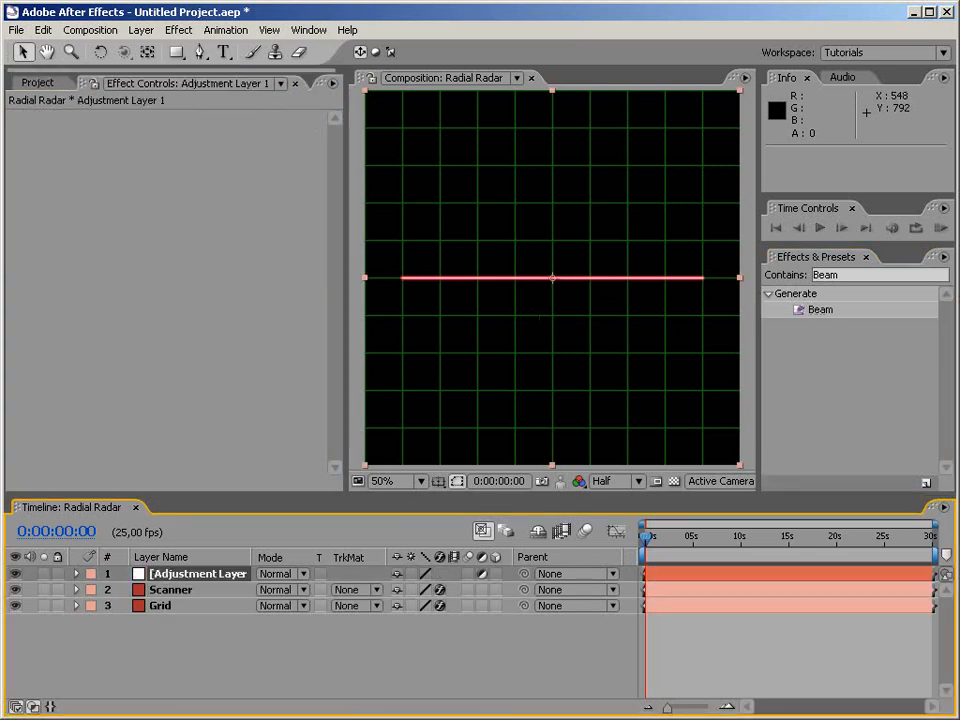
click(790, 275)
text(pr)
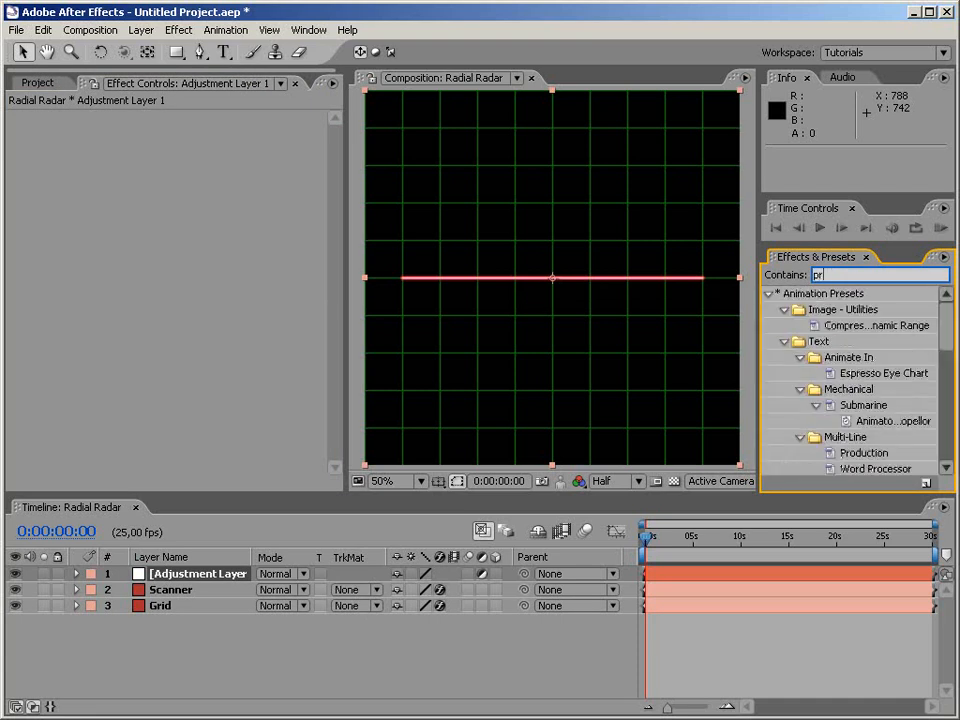
key(BackSpace)
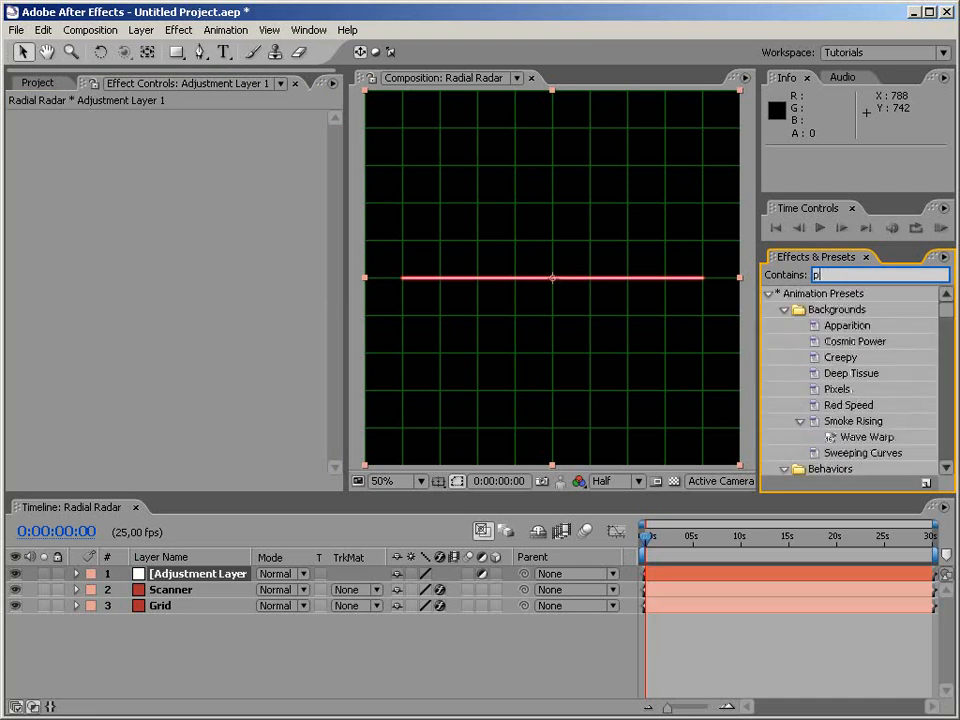
text(ola)
drag(849, 310, 205, 577)
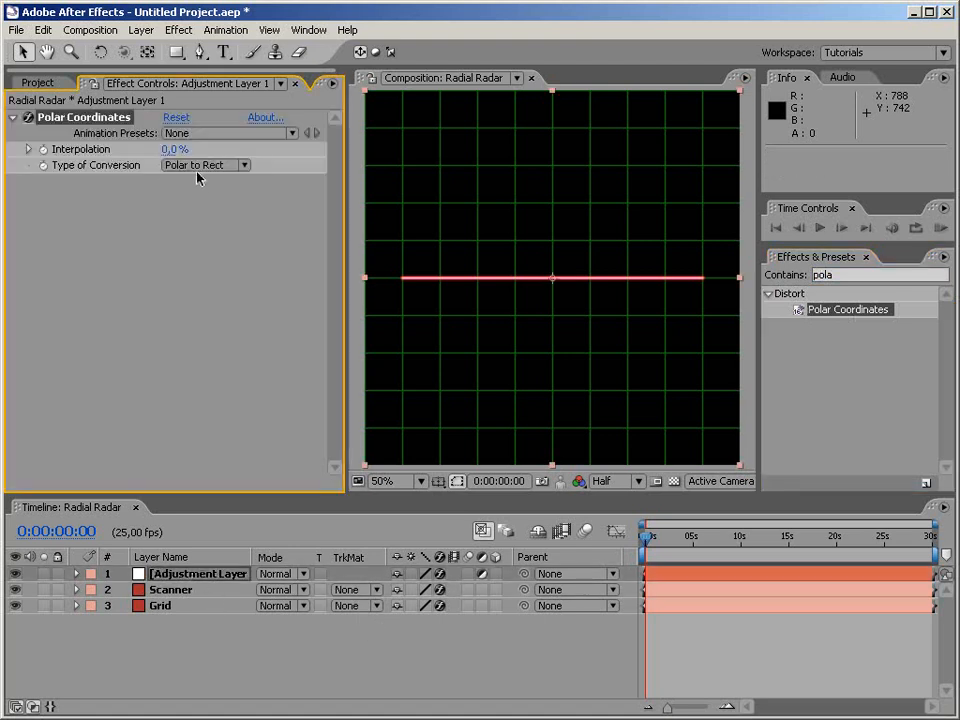
Step: Set the Polar Coordinates conversion type to Rect to Polar and its Interpolation to 100%
click(200, 166)
click(199, 150)
drag(172, 149, 280, 136)
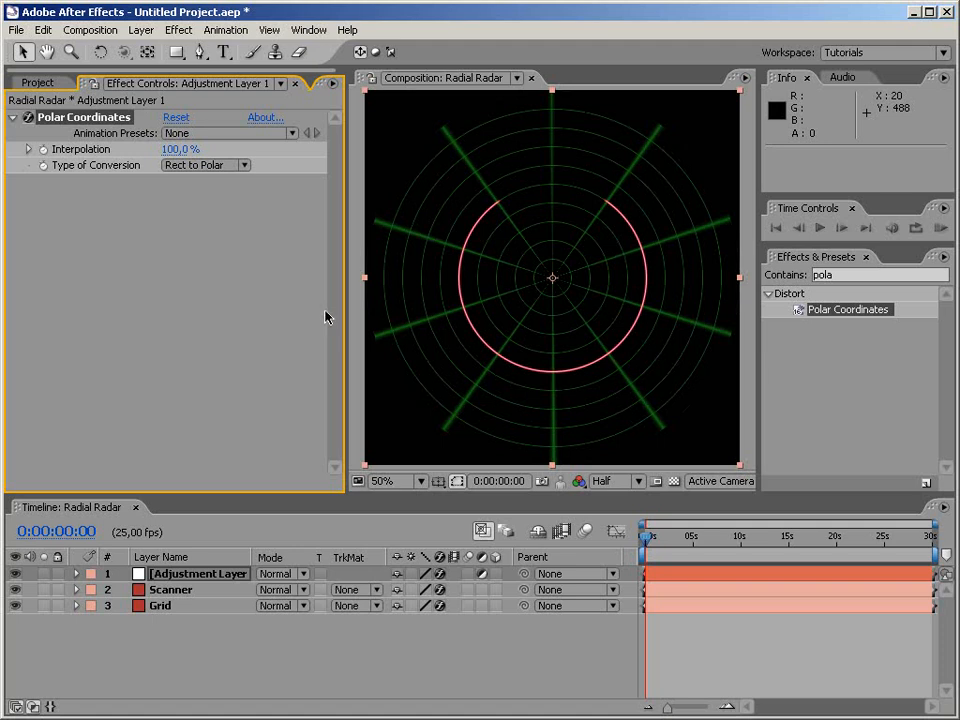
Step: Switch off Polar Coordinates, then give the Scanner's beam a bright green 30FF00 inside color and a dark green outside color
click(27, 117)
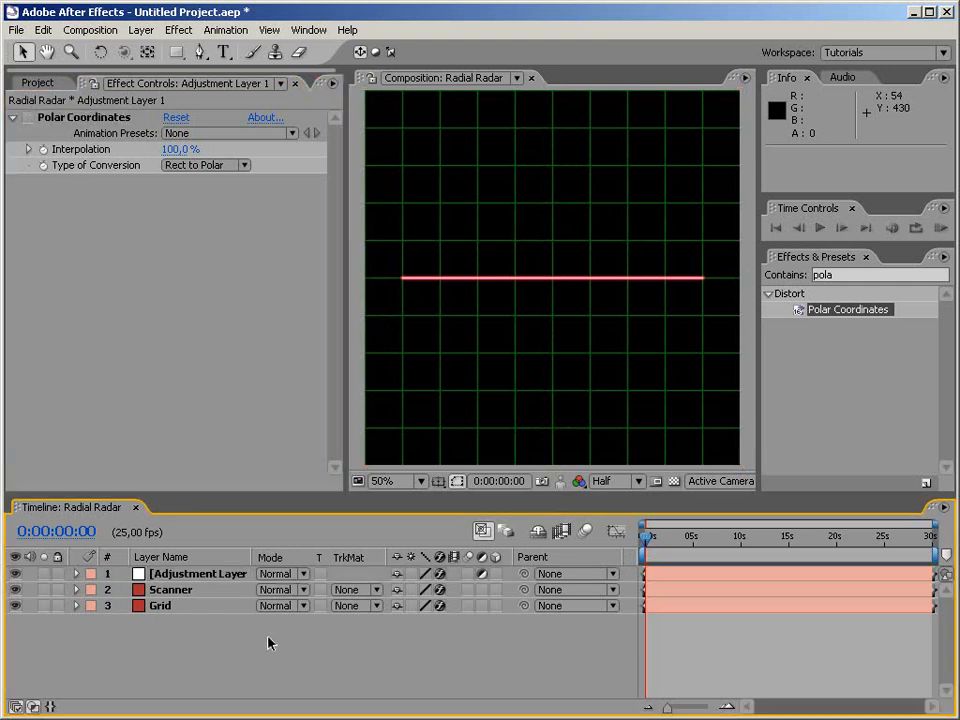
click(174, 591)
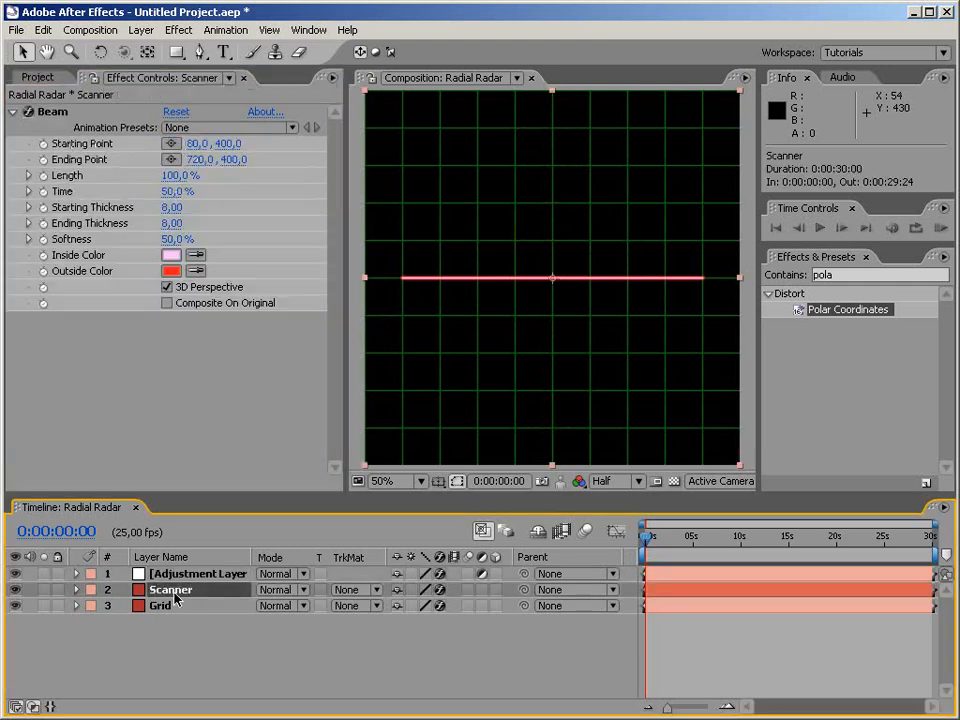
click(172, 256)
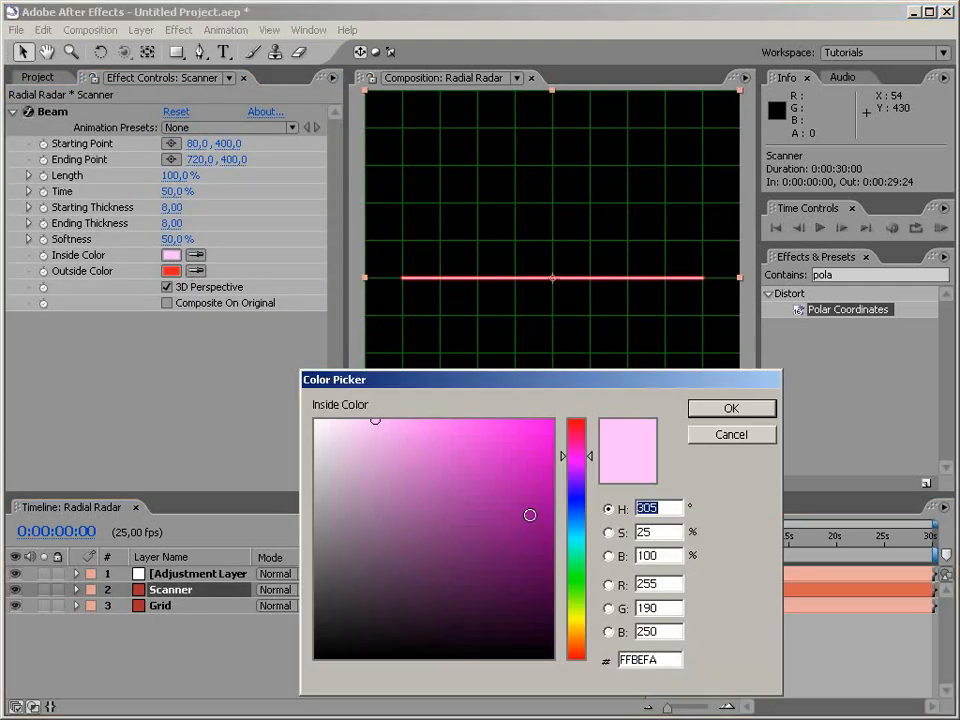
mouse_move(577, 594)
mouse_down()
mouse_move(577, 574)
mouse_move(577, 587)
mouse_up()
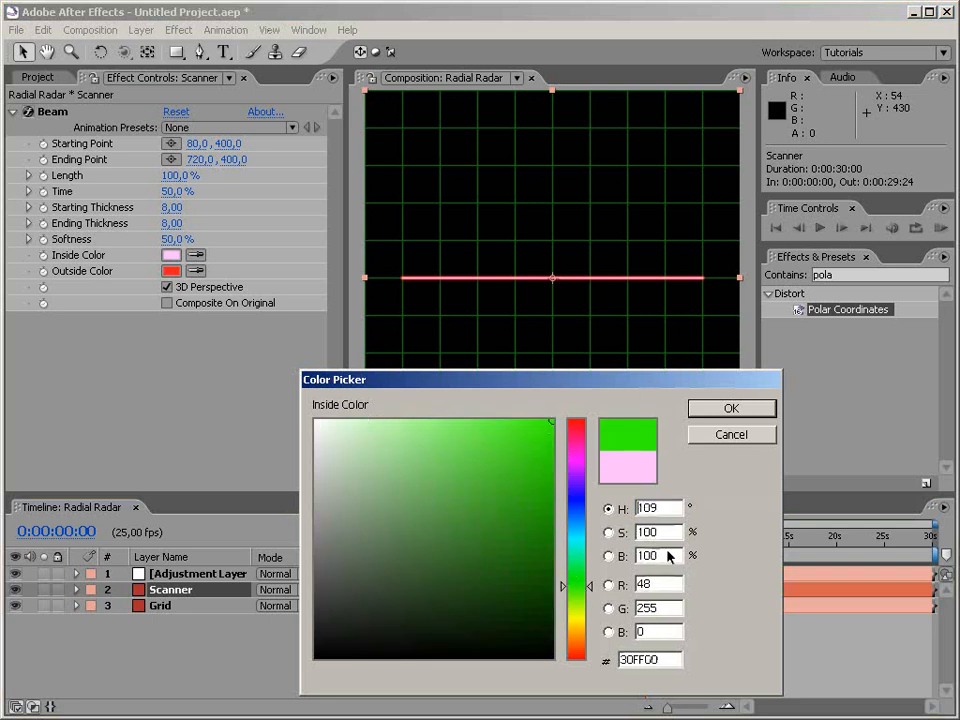
click(729, 408)
click(172, 271)
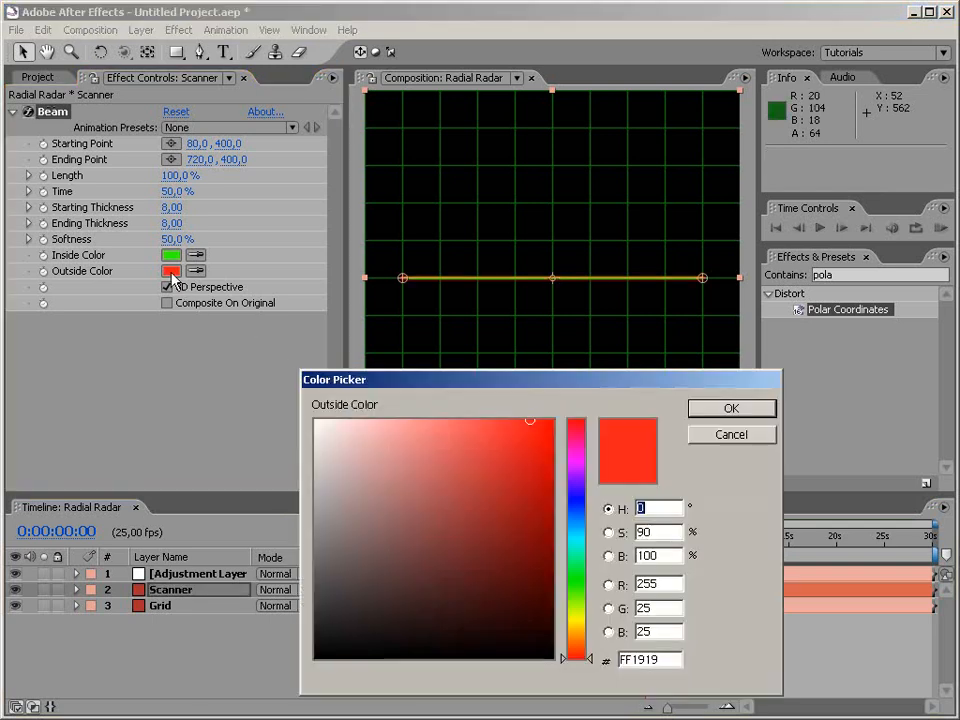
drag(577, 628, 577, 594)
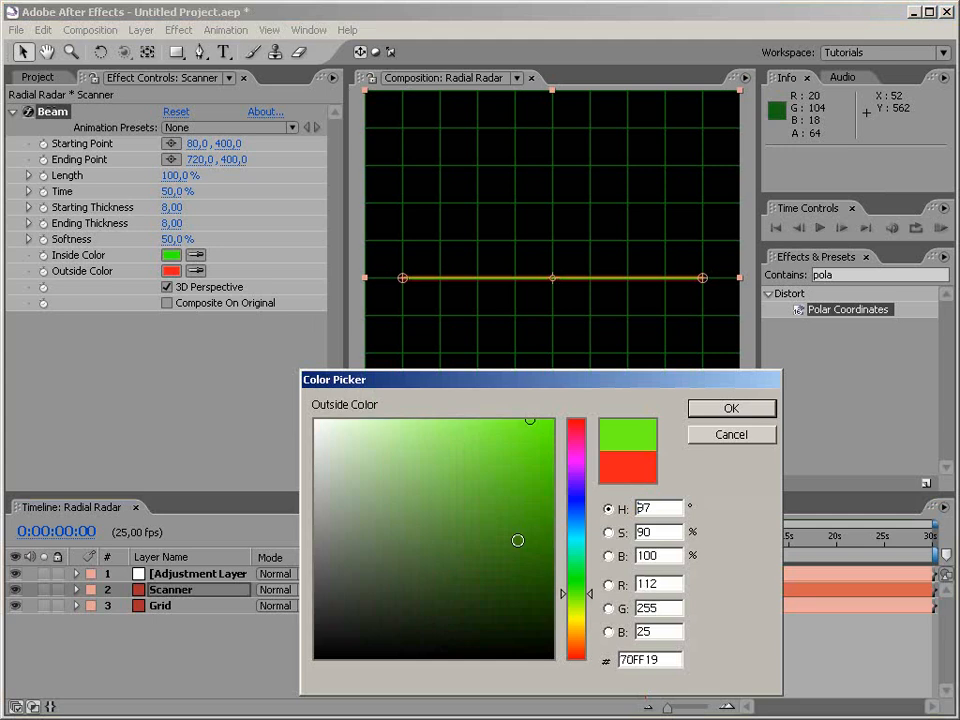
click(731, 408)
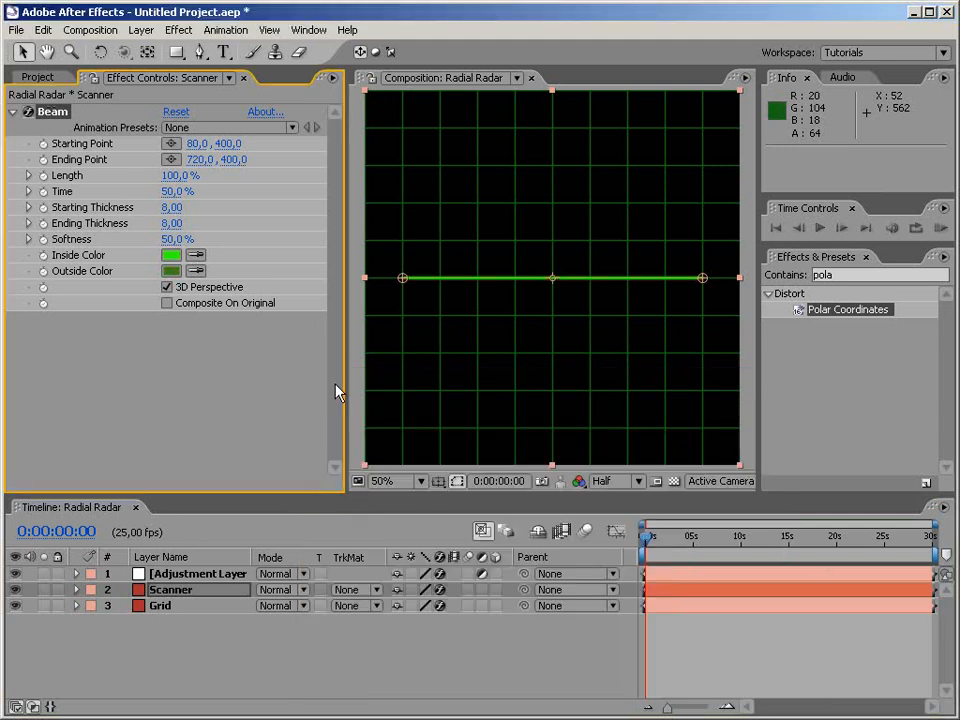
Step: Extend the Scanner's beam across the full composition width by setting its Starting Point X to 0 and Ending Point X to 800
click(192, 143)
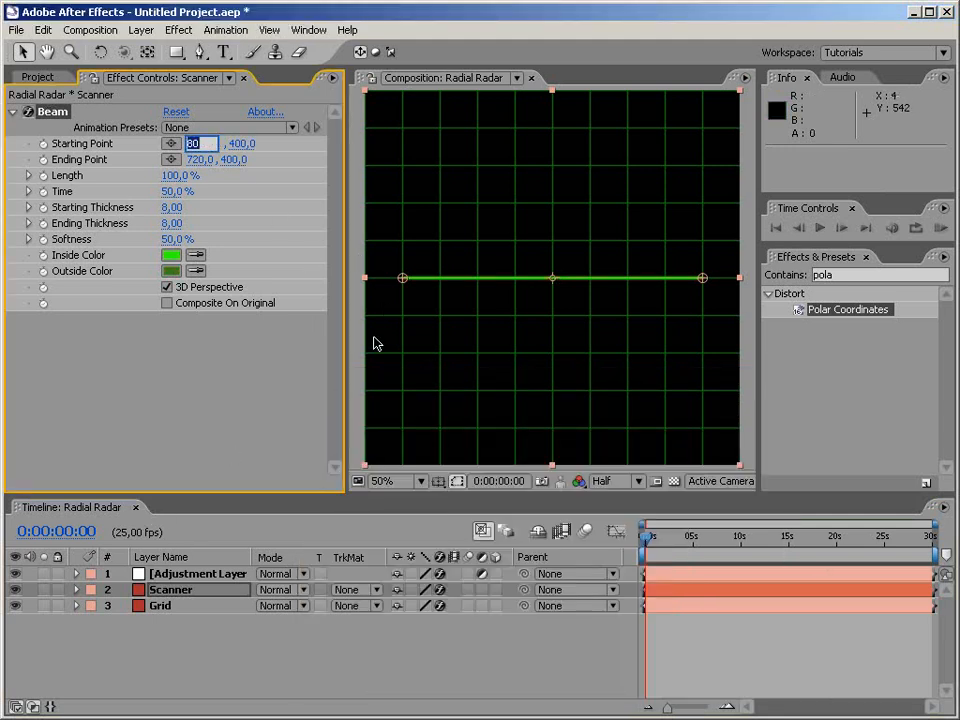
click(294, 390)
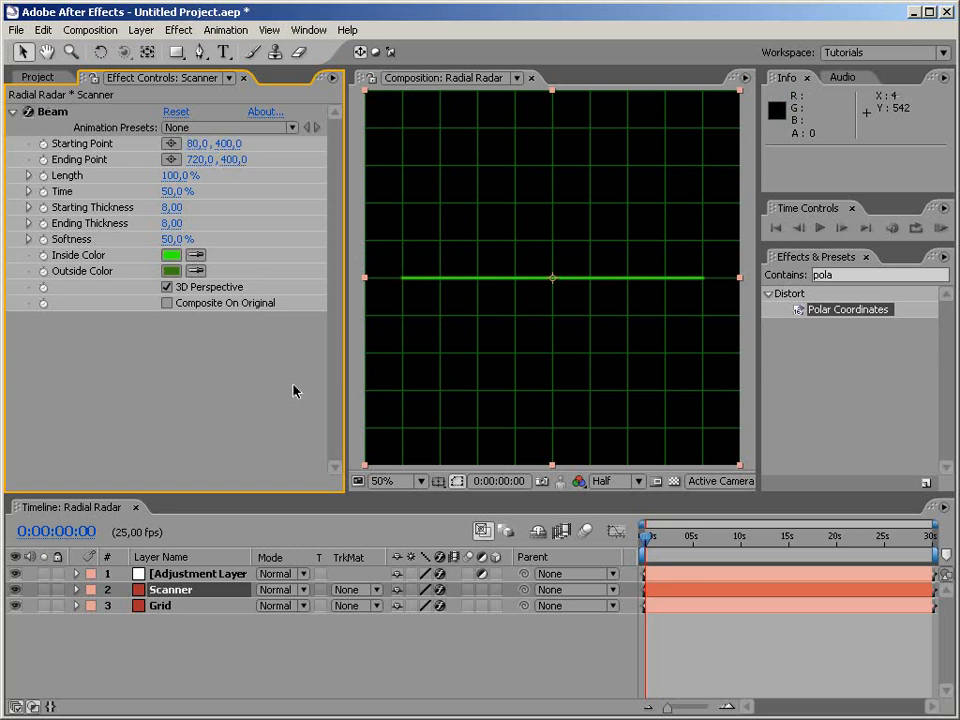
click(192, 143)
text(0)
key(Return)
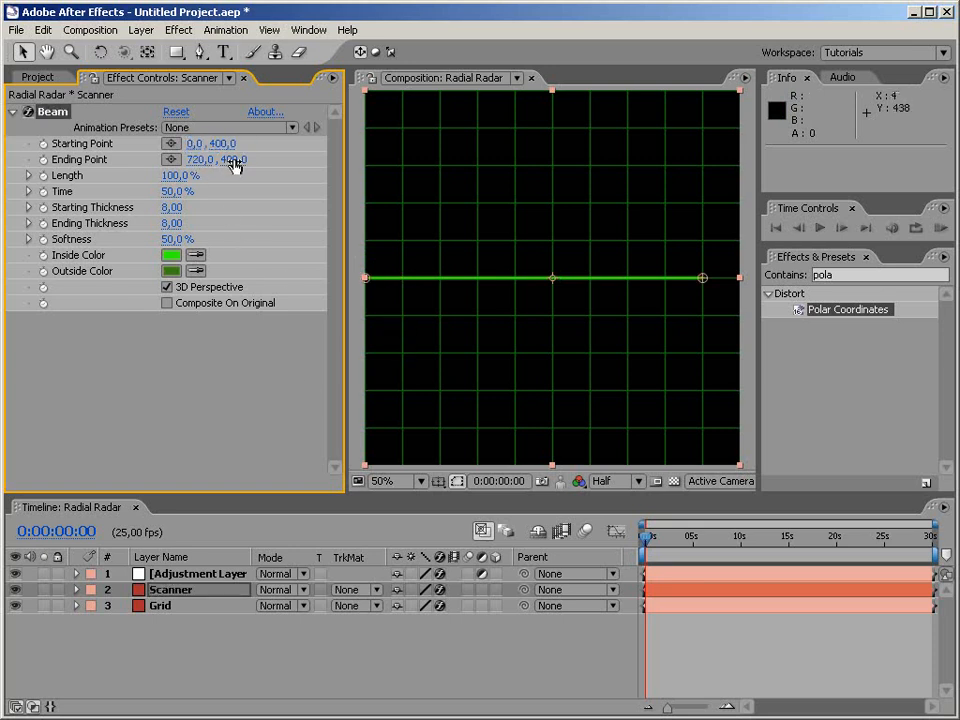
click(235, 161)
click(205, 167)
click(204, 160)
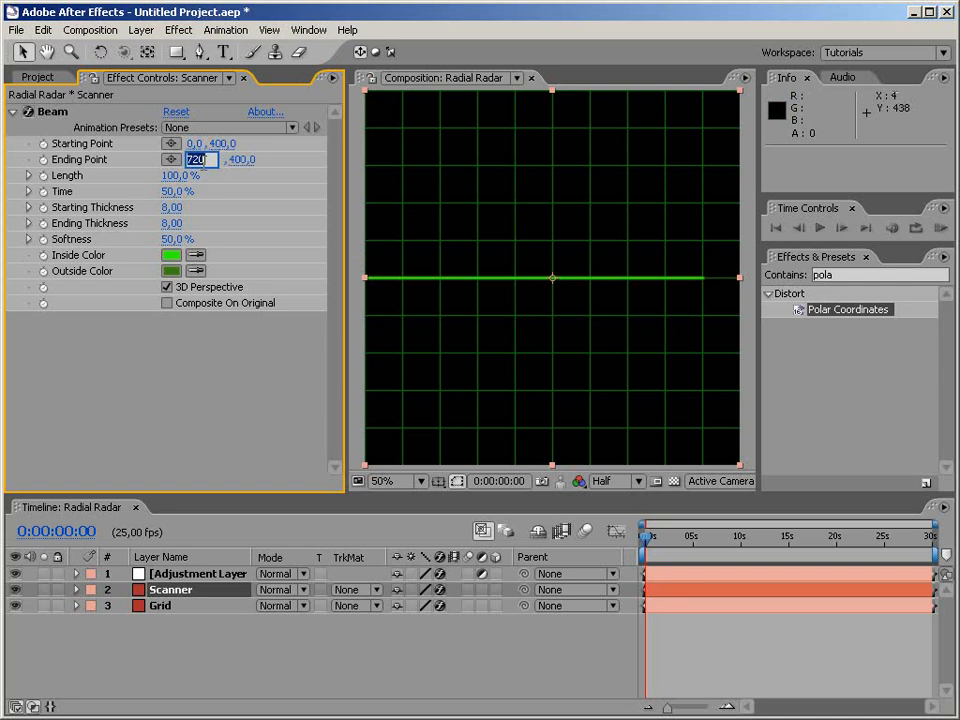
text(800)
key(Return)
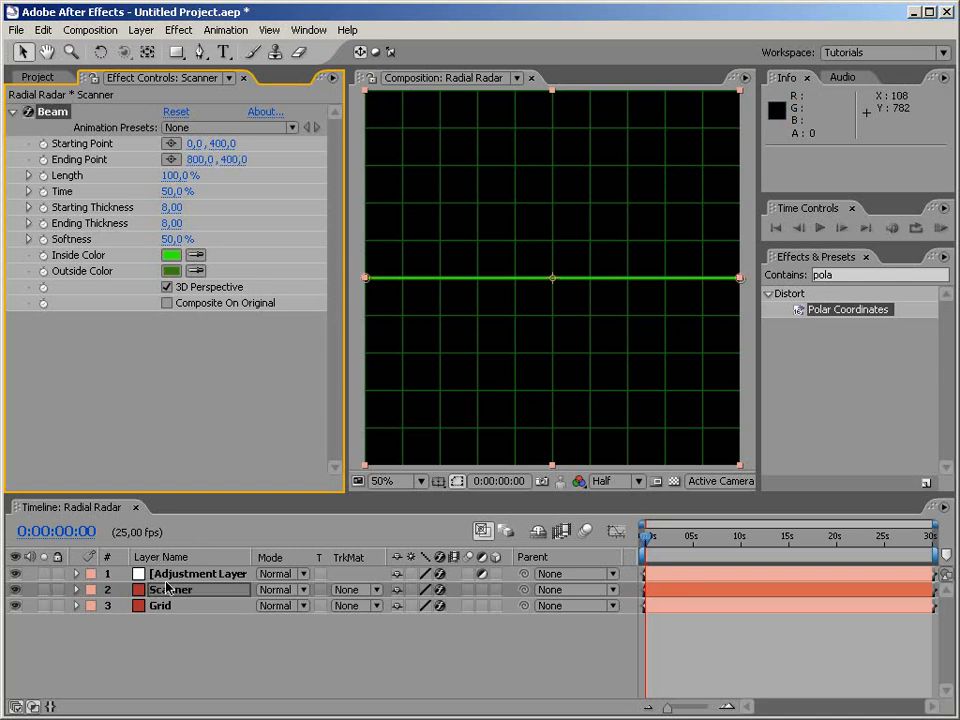
Step: Switch the Polar Coordinates effect back on for the adjustment layer
click(195, 574)
click(28, 118)
click(28, 118)
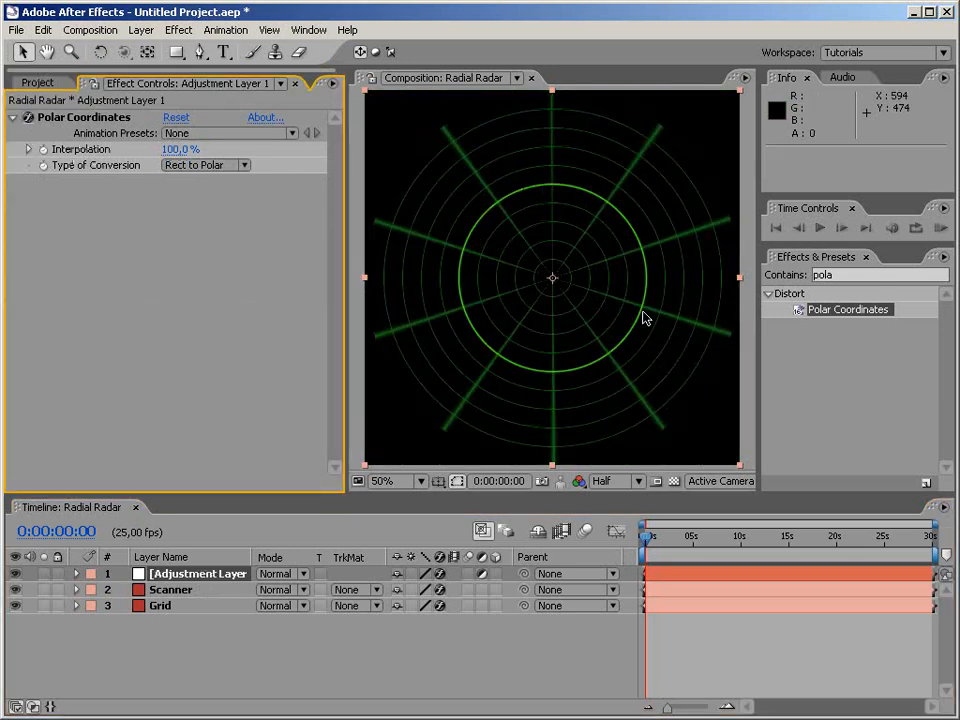
Step: Hide the adjustment layer and select the Scanner layer for further effect work
click(15, 574)
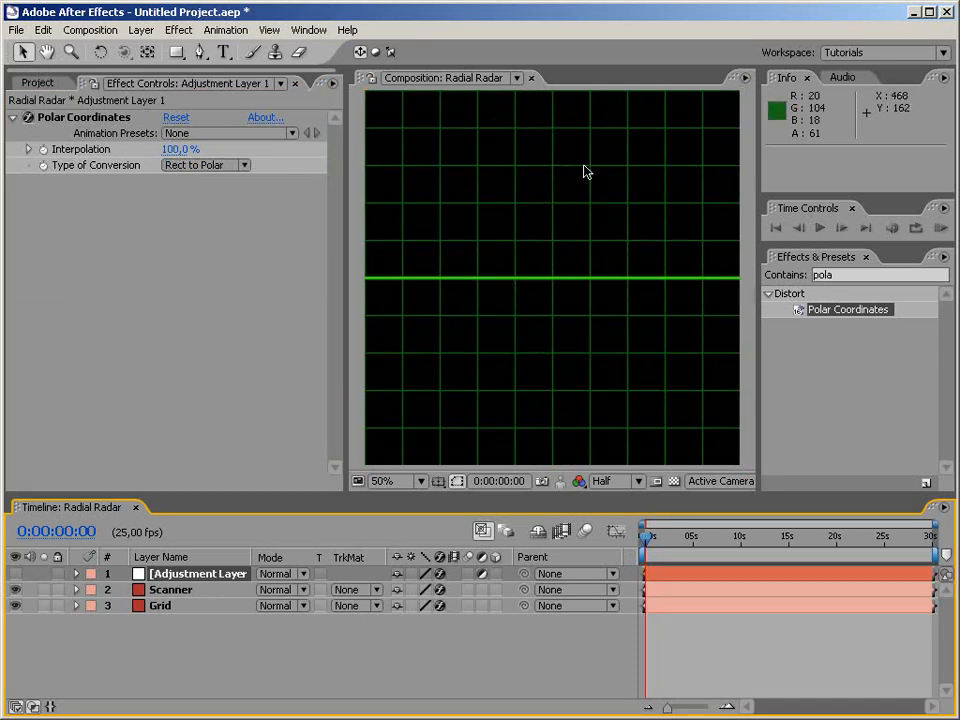
click(230, 636)
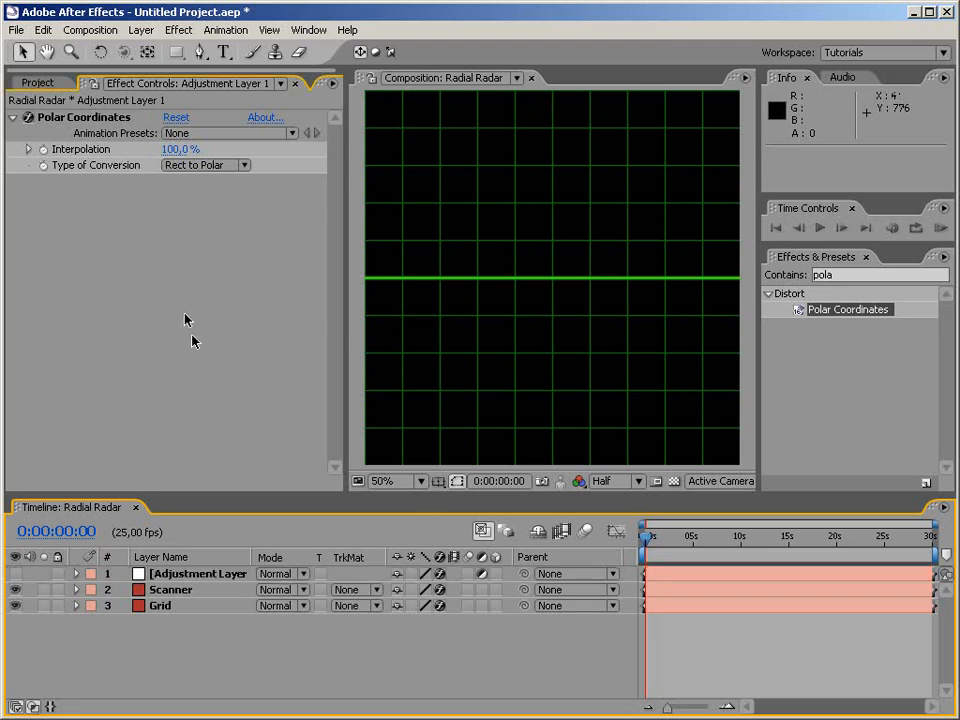
click(268, 349)
click(190, 590)
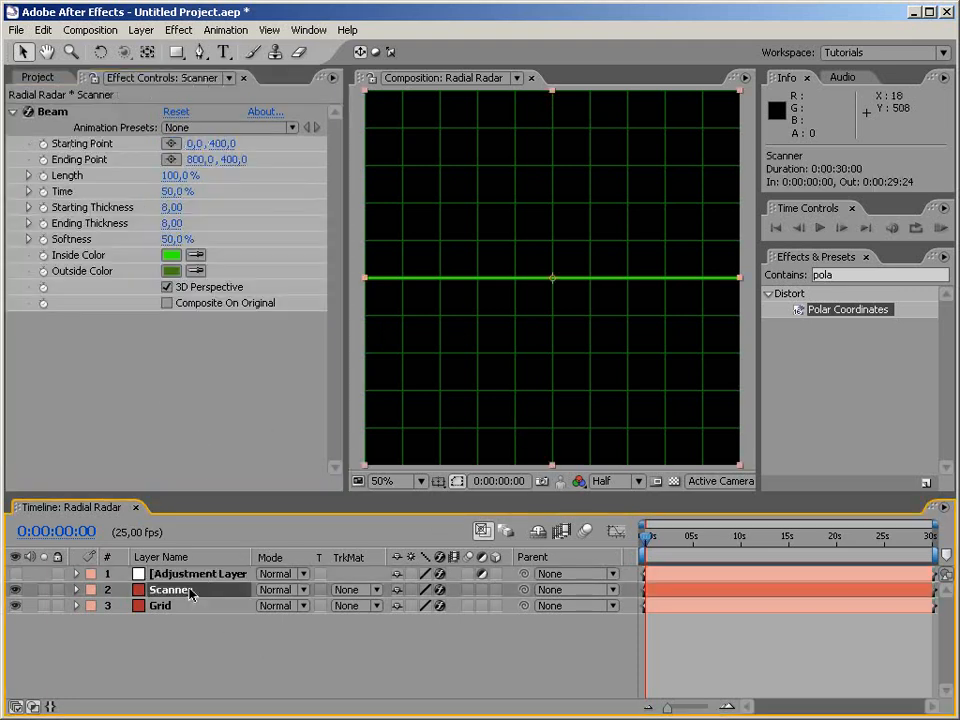
click(840, 274)
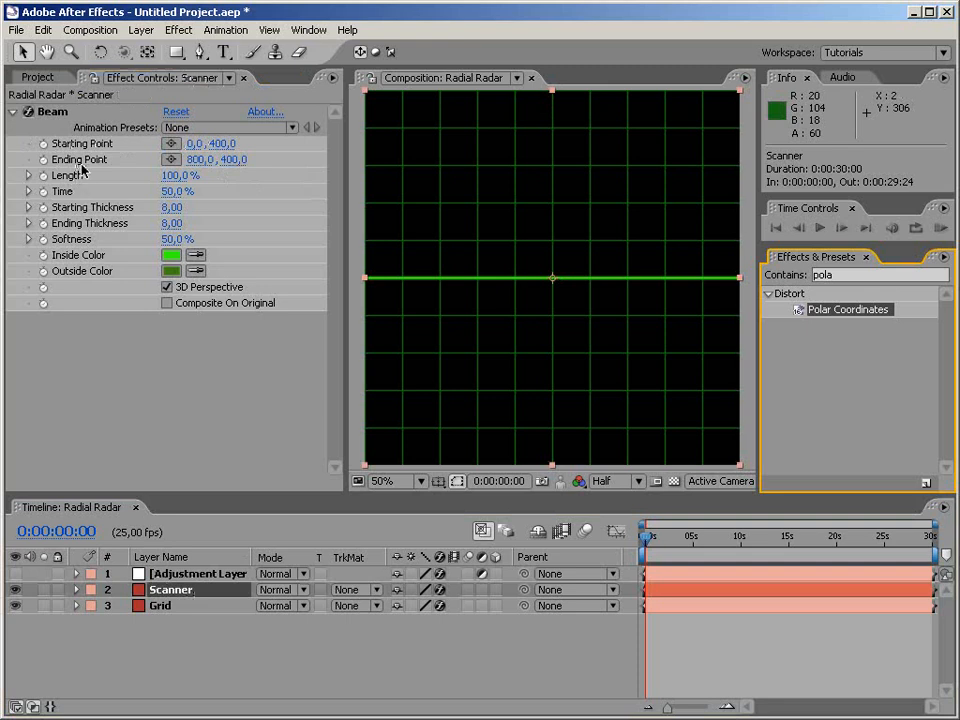
Step: Find the Slider Control expression effect and apply it to the Scanner layer above the Beam effect
double_click(866, 274)
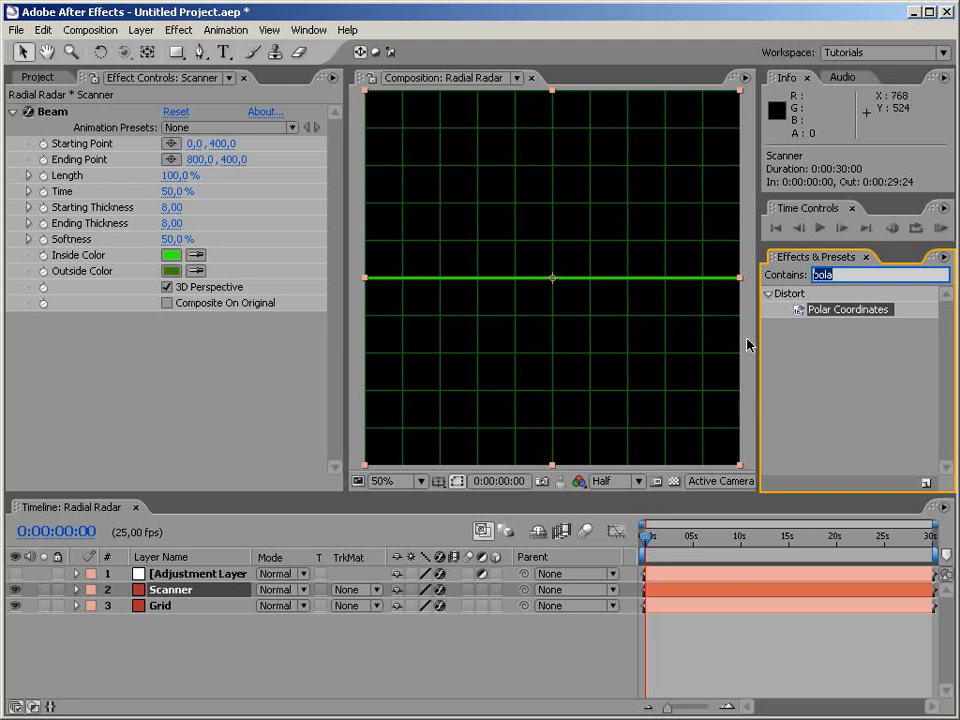
text(slider)
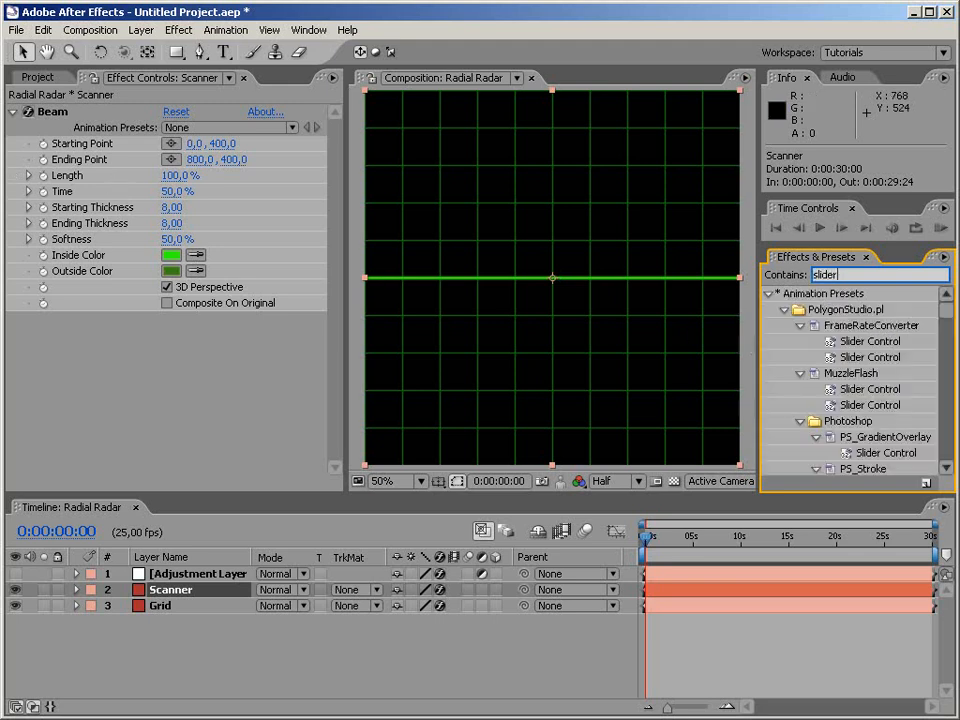
click(768, 293)
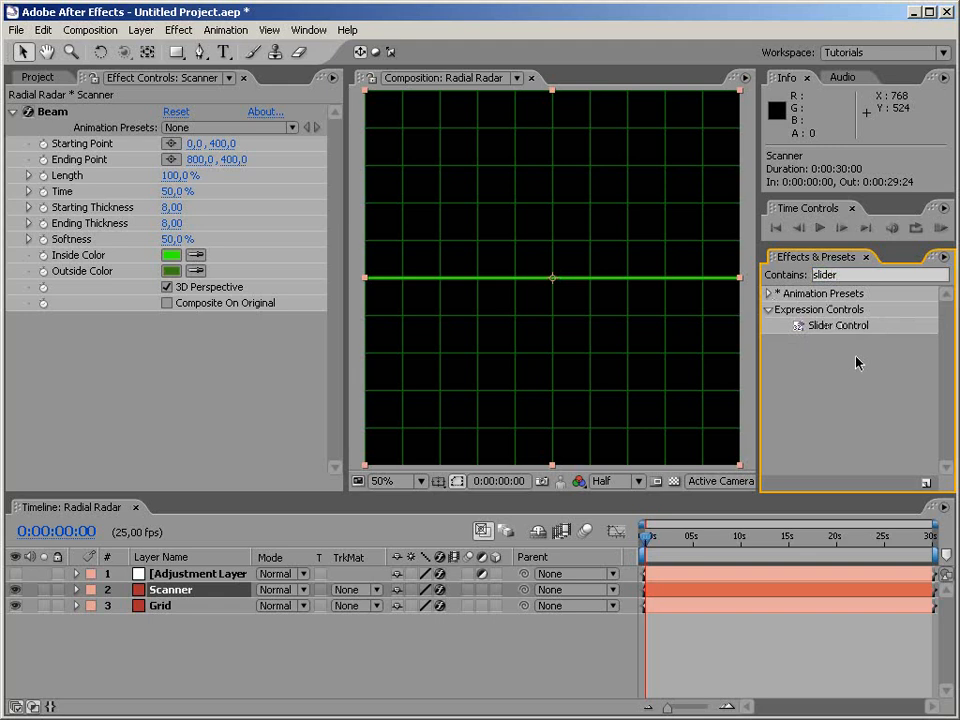
drag(835, 325, 133, 95)
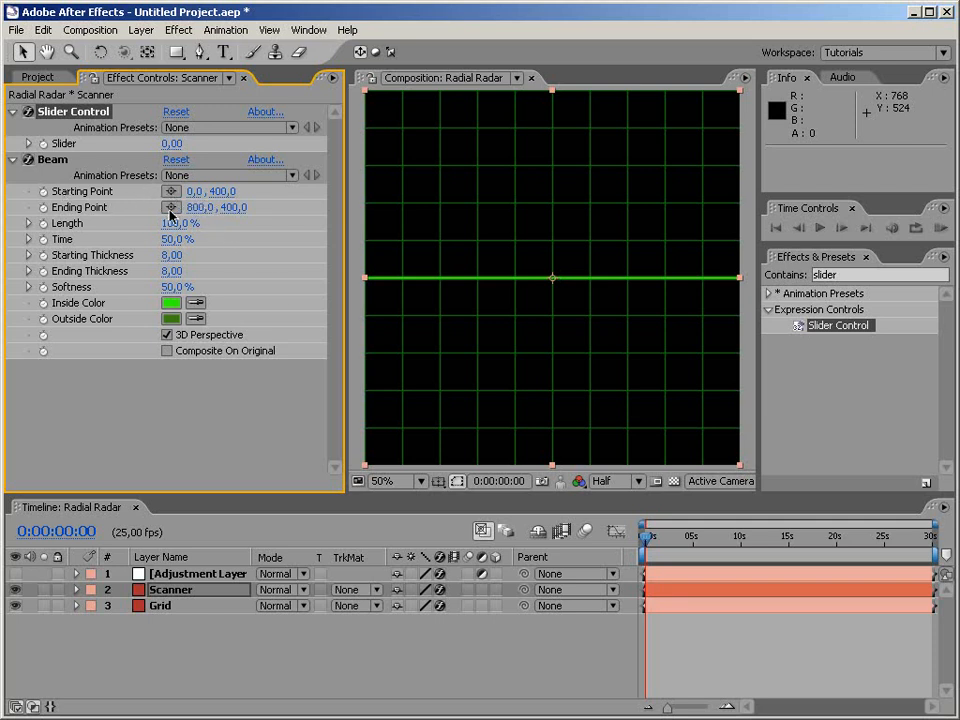
Step: Give the Beam's Starting Point the expression sld = effect("Slider Control")("Slider"); [0,sld]; and test it by raising the slider to 77
alt+click(43, 194)
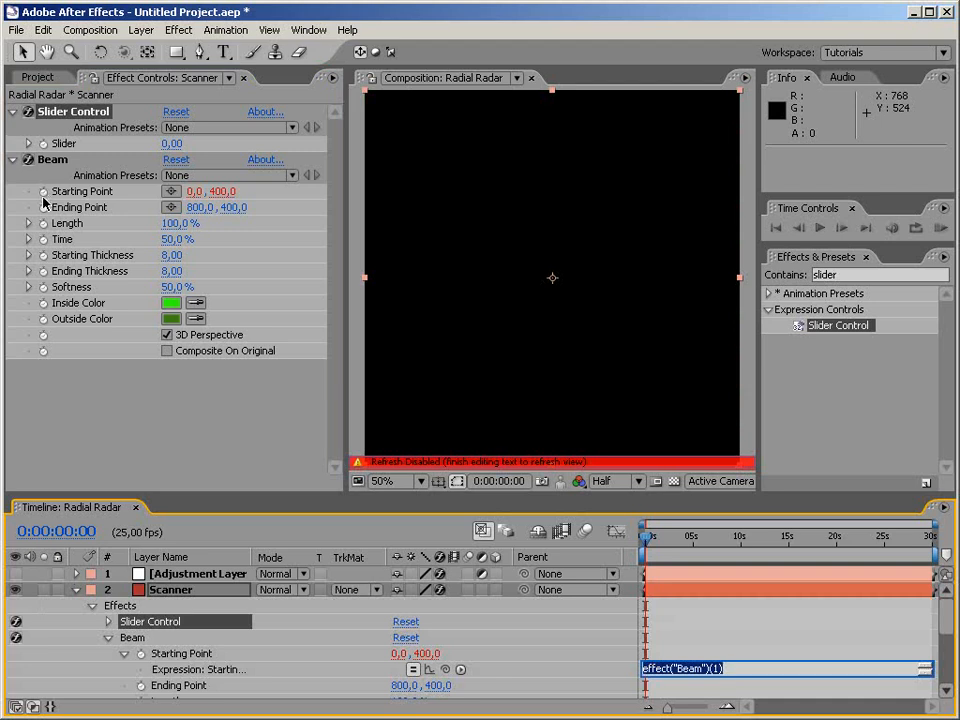
text(sld =)
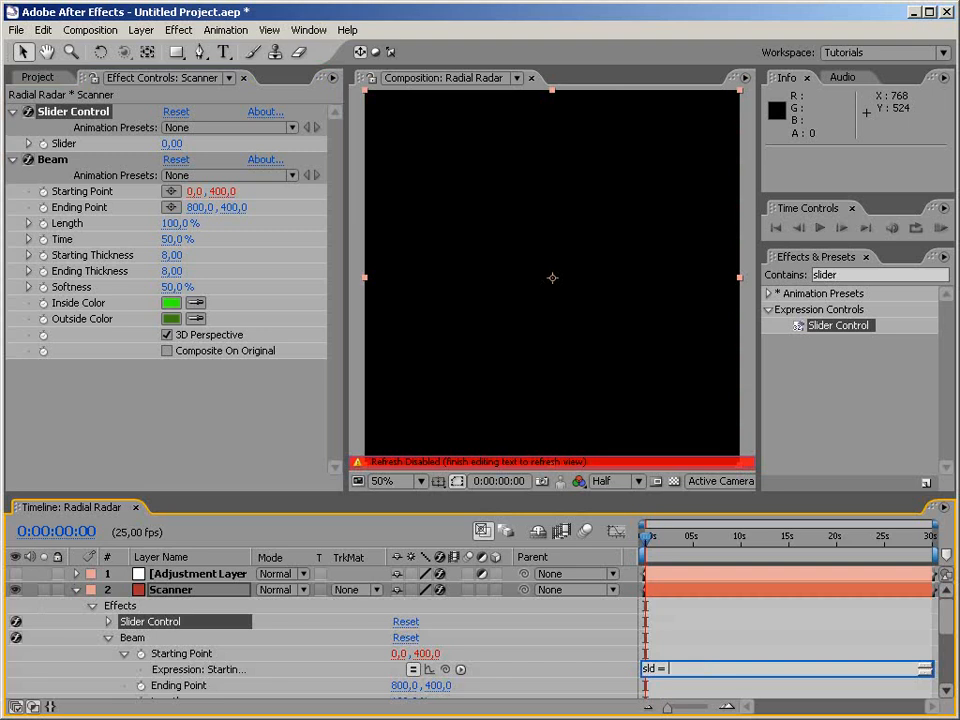
drag(445, 669, 84, 146)
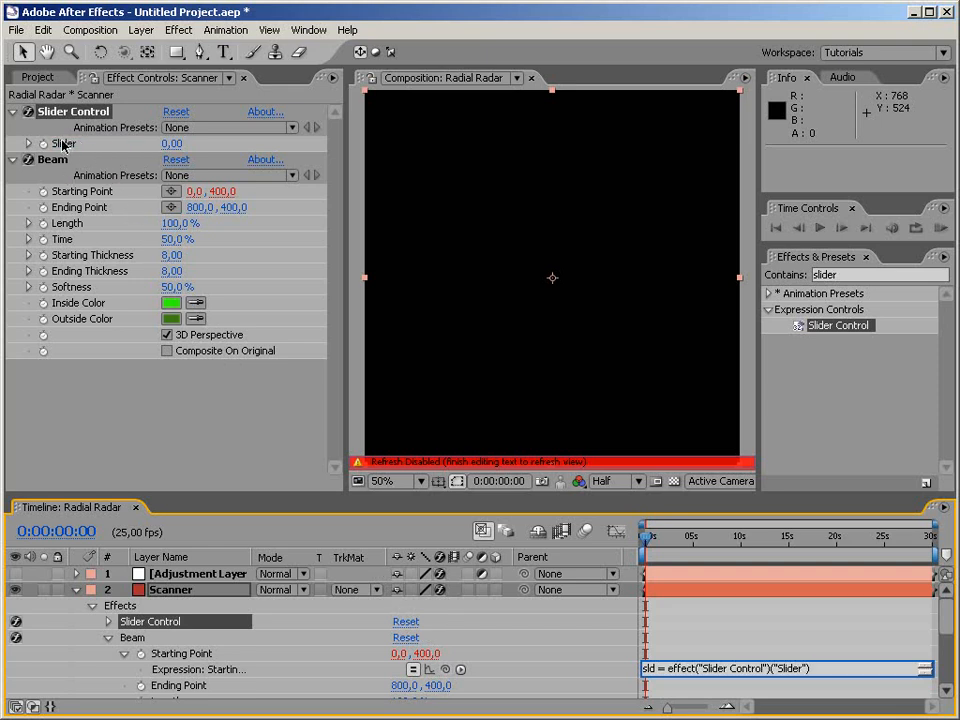
text(;)
key(Return)
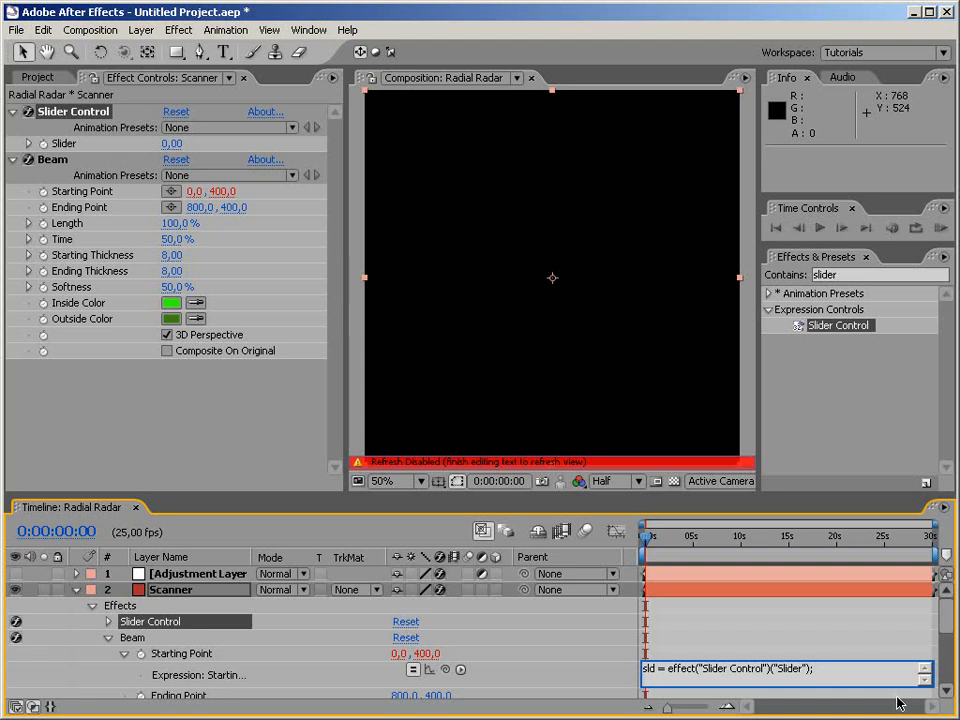
text([0,)
text(sl)
click(634, 604)
drag(172, 144, 259, 467)
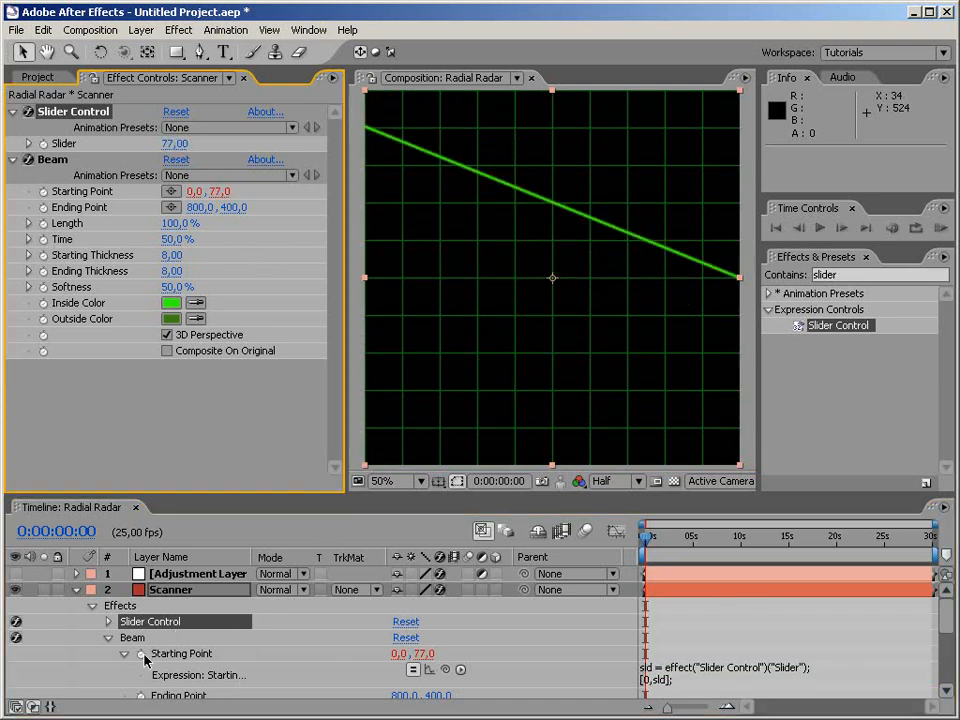
Step: Give the Beam's Ending Point the expression sld = effect("Slider Control")("Slider"); [800,sld]; so it follows the same slider
click(124, 653)
alt+click(141, 669)
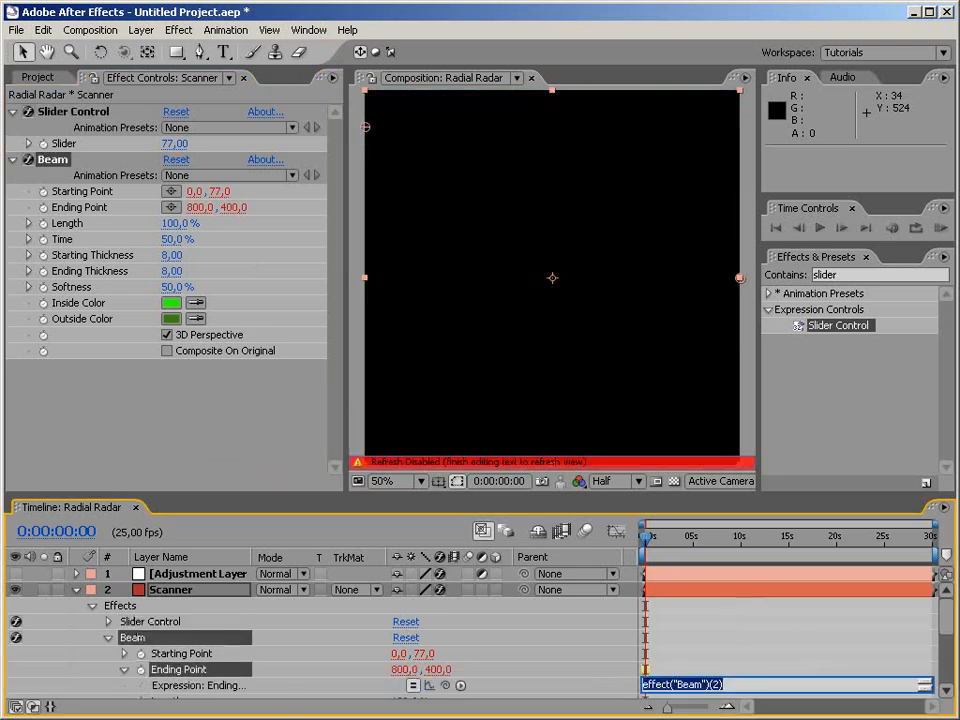
text(sld =)
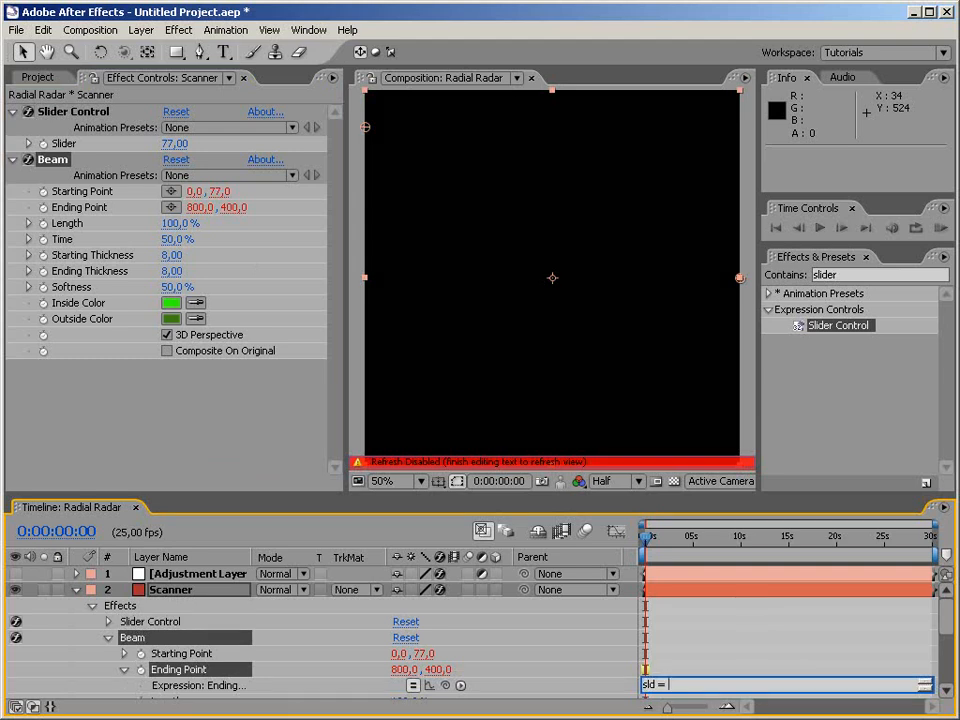
drag(445, 685, 132, 146)
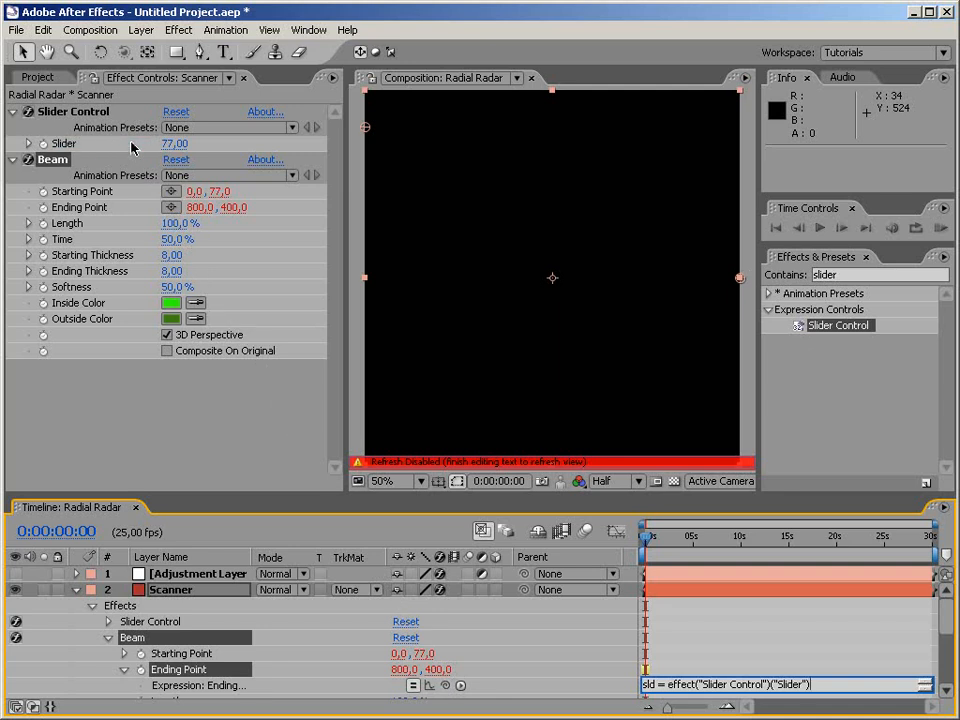
key(Return)
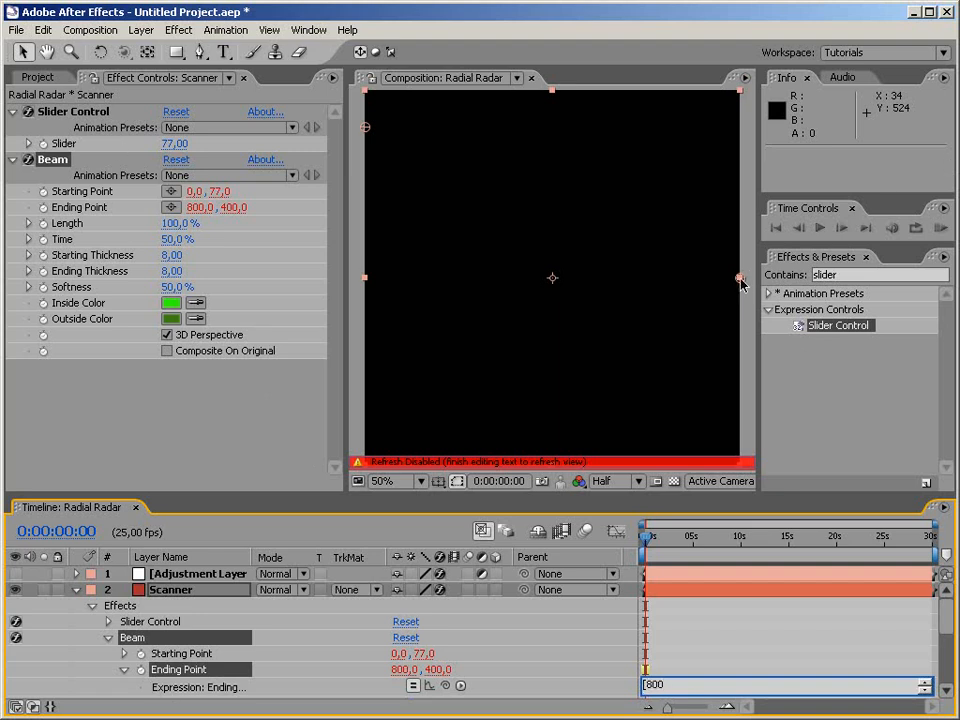
text([800,sld];)
key(KP_Enter)
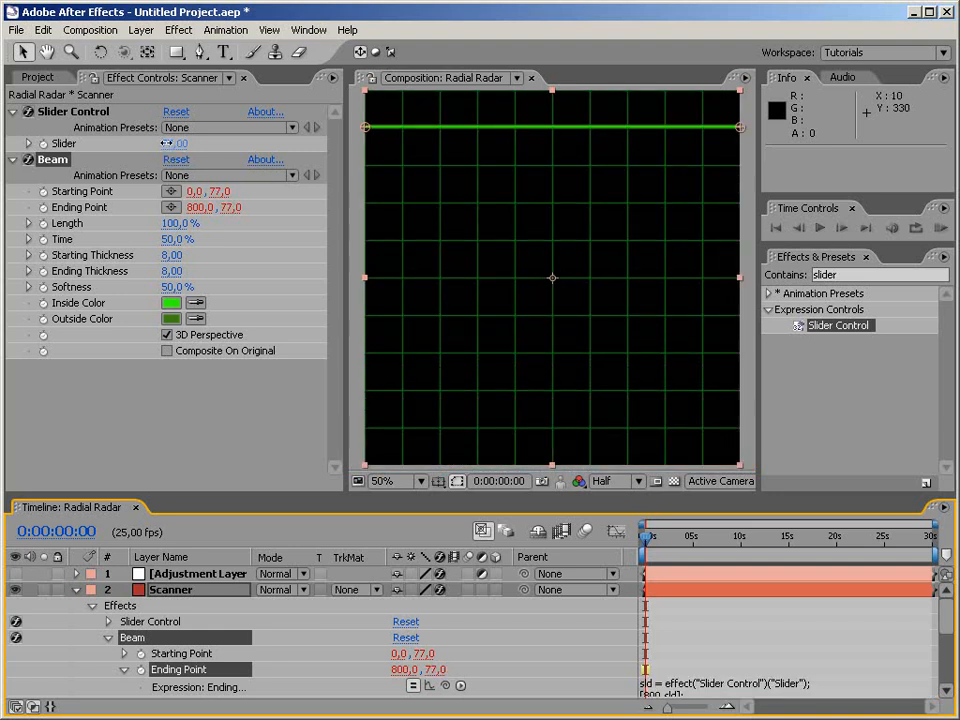
Step: Show the adjustment layer again and raise the slider to 442 to test how the circular beam expands
drag(175, 144, 279, 470)
click(15, 573)
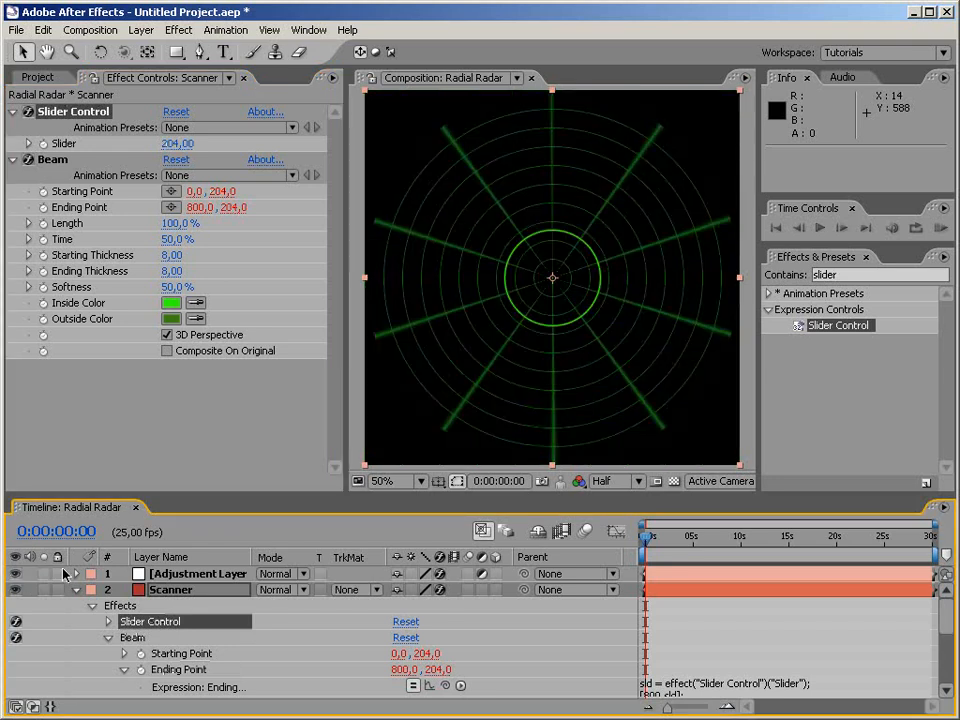
drag(180, 145, 617, 377)
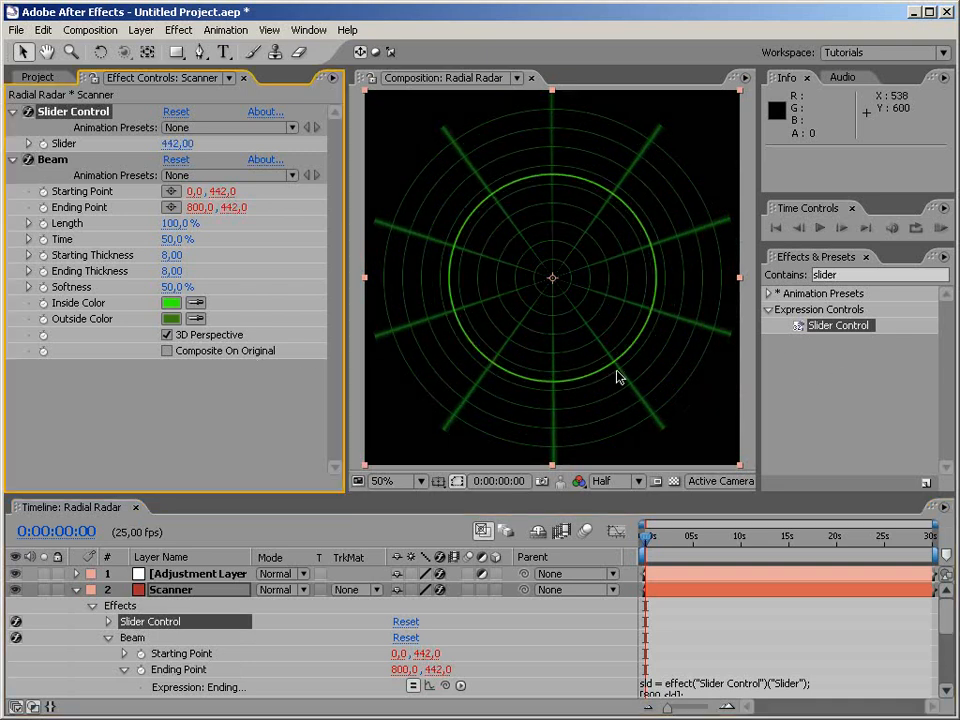
Step: Set the Beam's Starting Thickness and Ending Thickness to 20
click(171, 255)
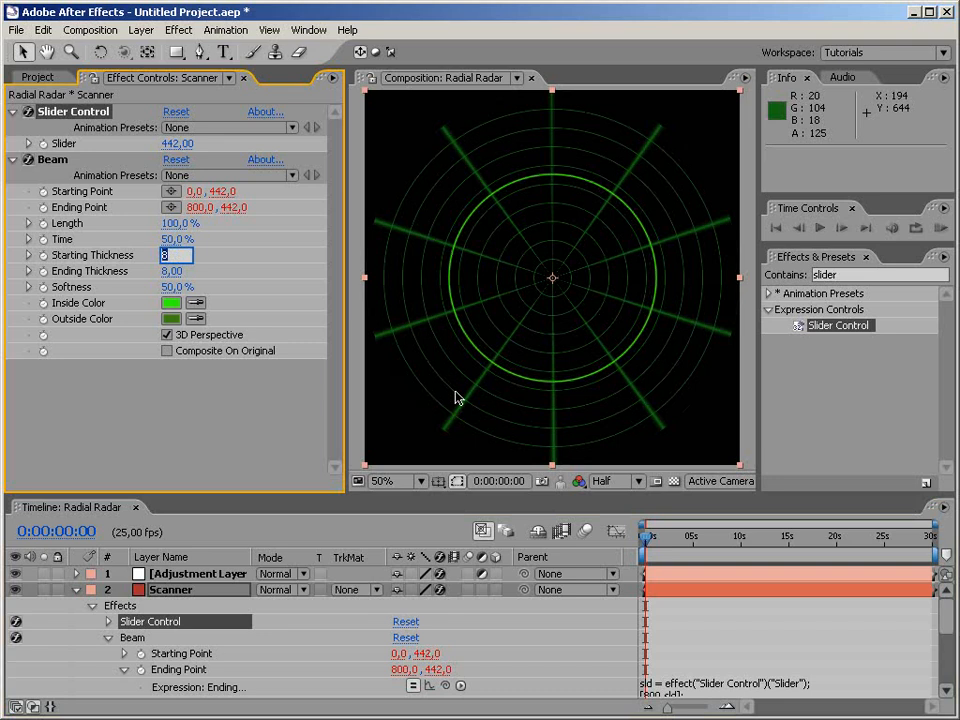
text(20)
key(Tab)
text(20)
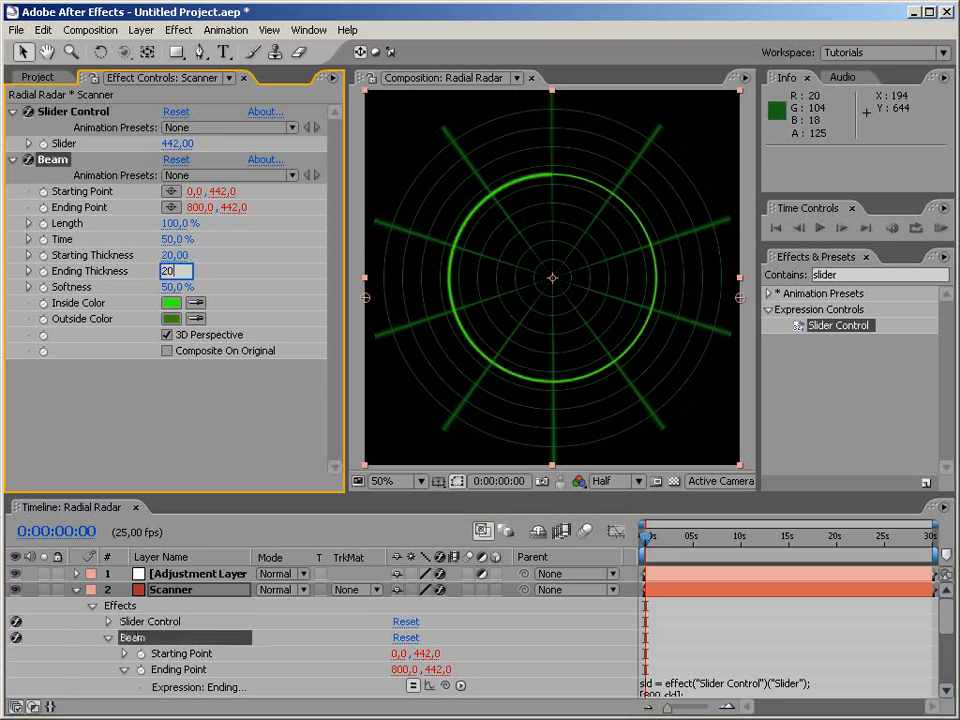
key(Return)
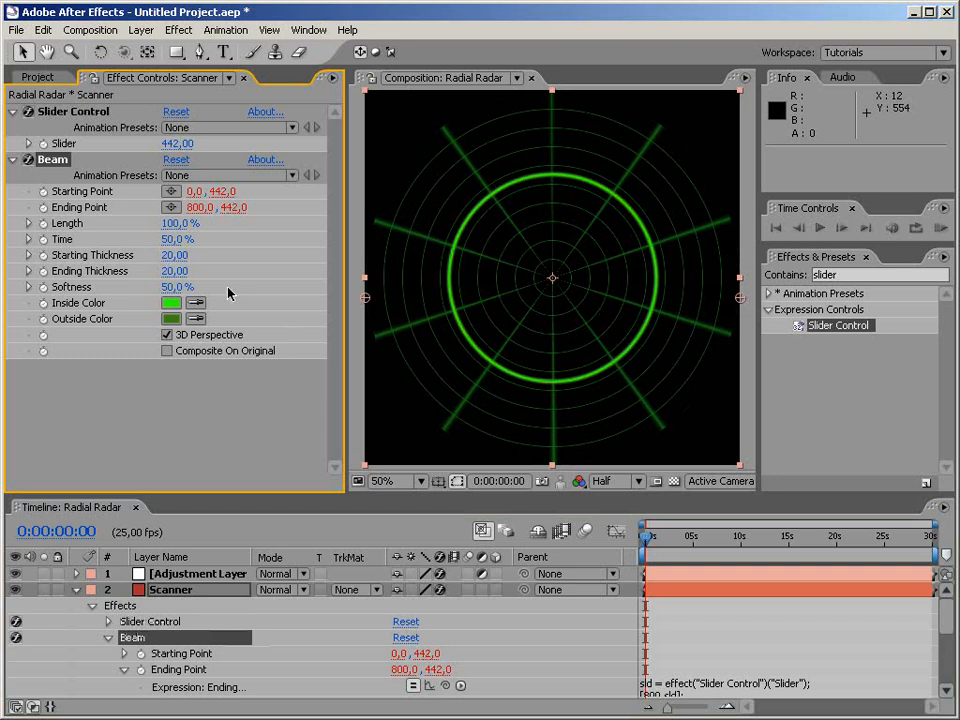
Step: Set the Beam's Starting Thickness and Ending Thickness to 35 and its Softness to 100%
click(171, 255)
text(35)
key(Tab)
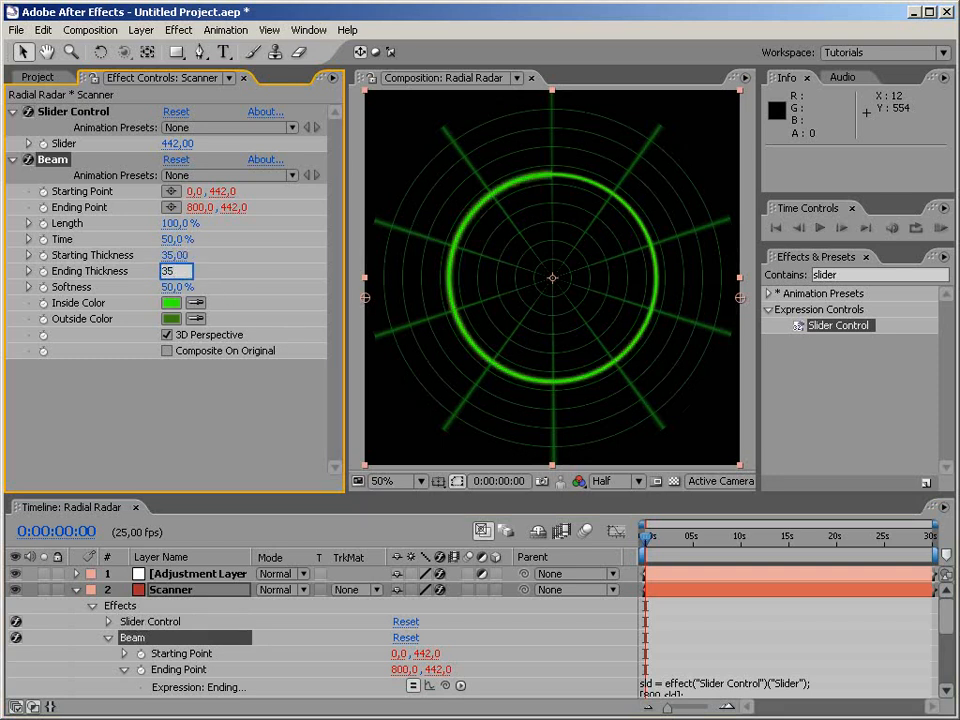
text(35)
key(Return)
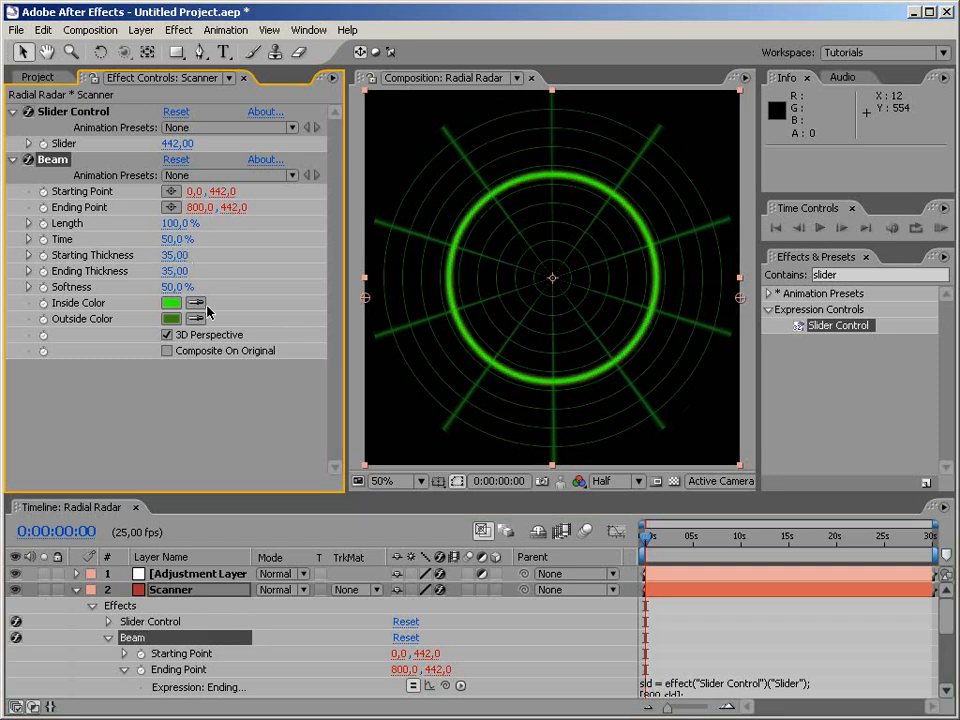
drag(185, 287, 254, 289)
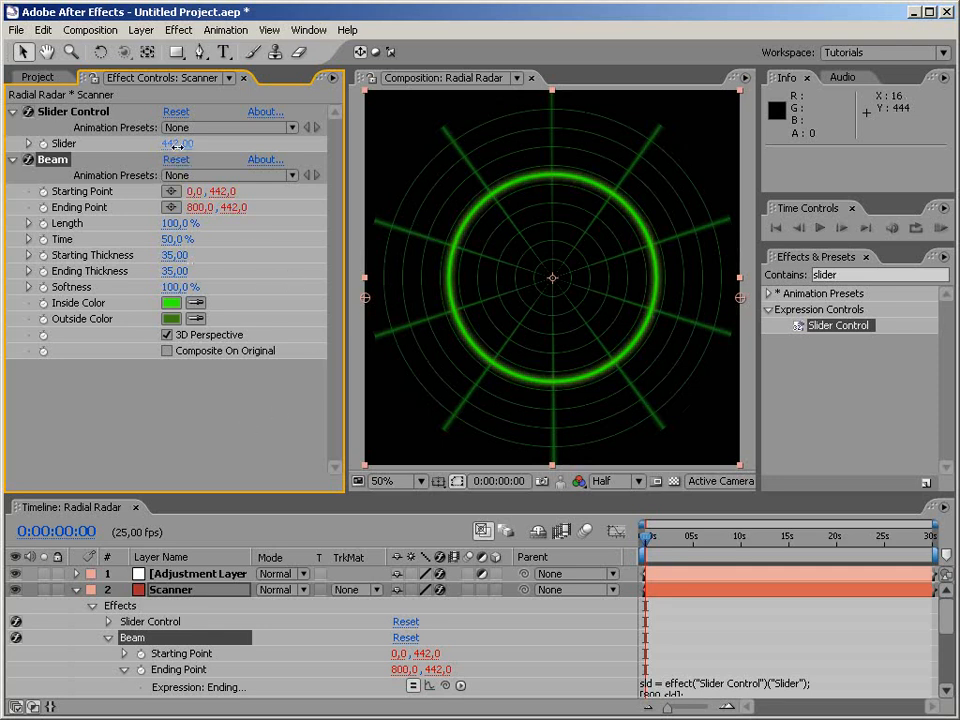
Step: Keyframe the Scanner's Slider from -80 at 0 seconds to 880 at 5 seconds
drag(177, 143, 79, 181)
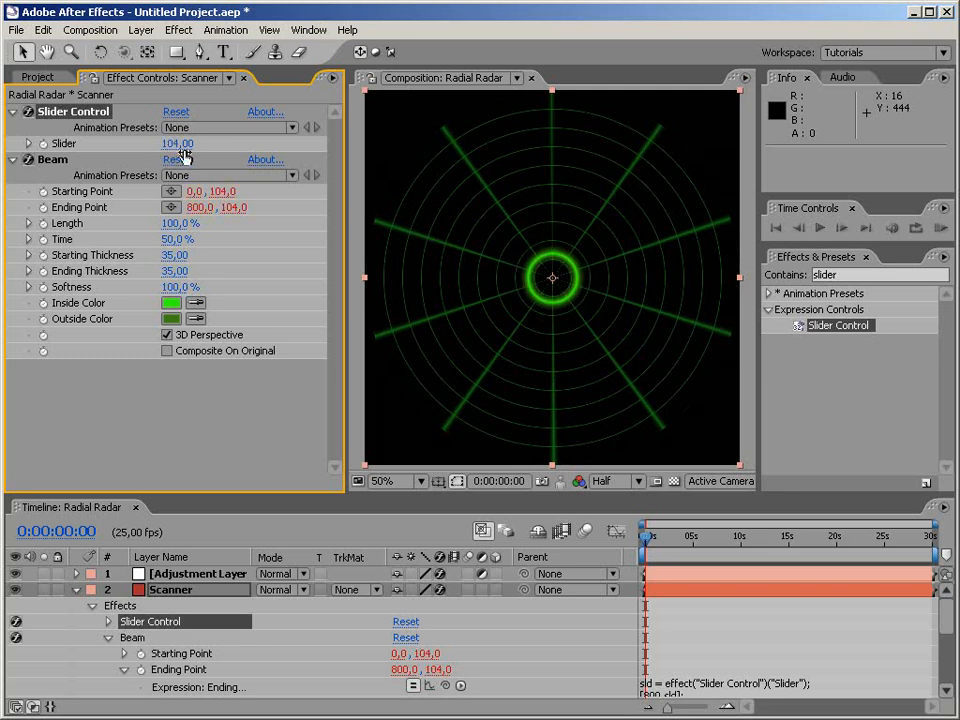
drag(184, 146, 62, 142)
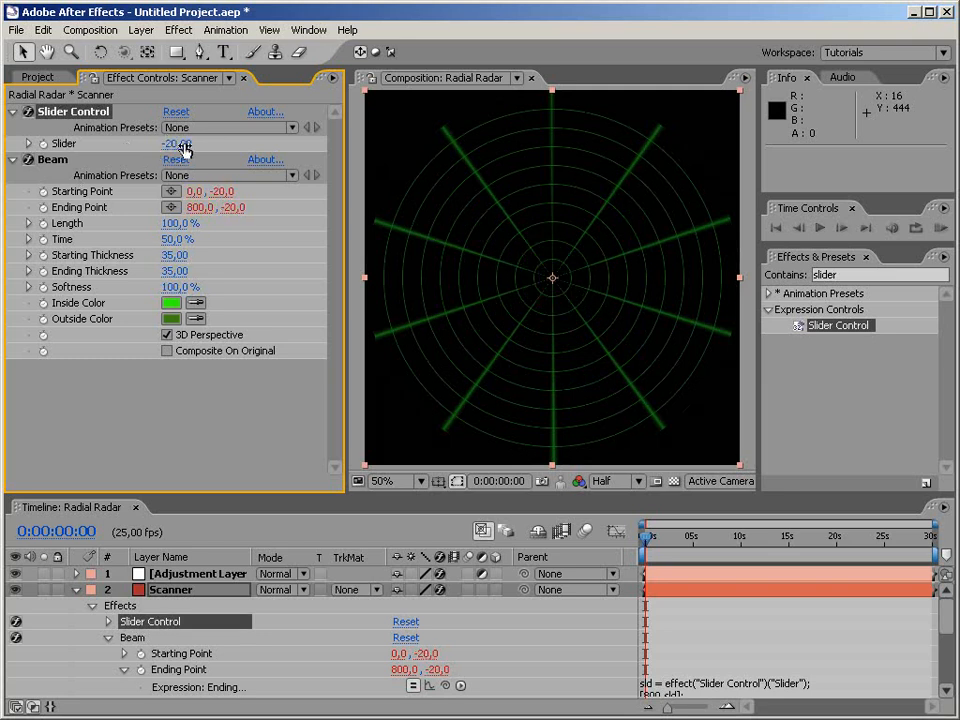
drag(184, 146, 128, 144)
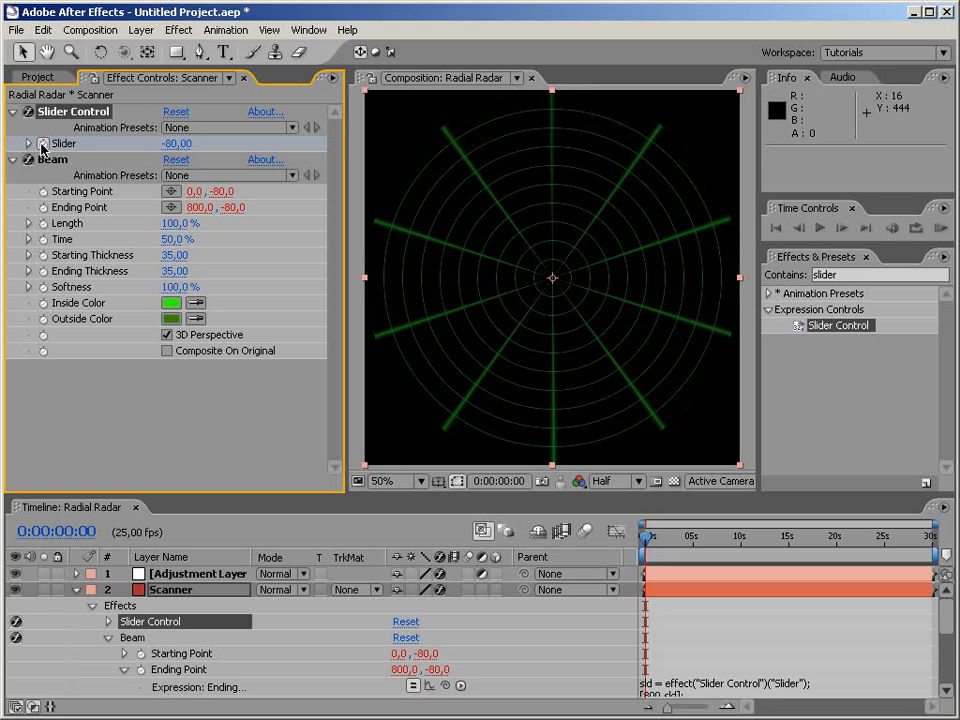
click(694, 548)
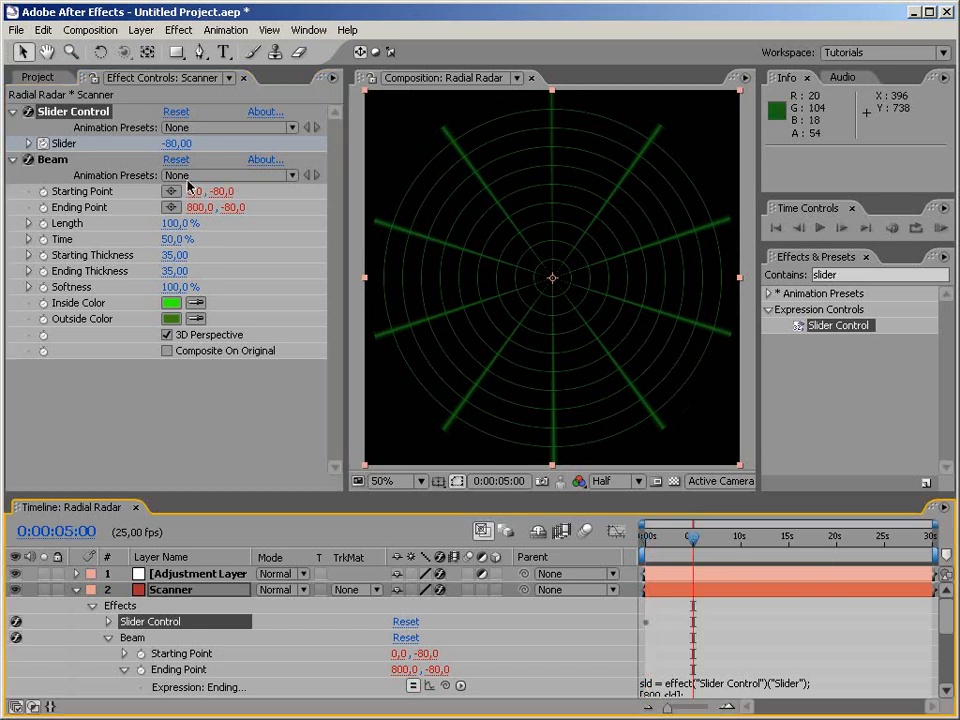
click(185, 143)
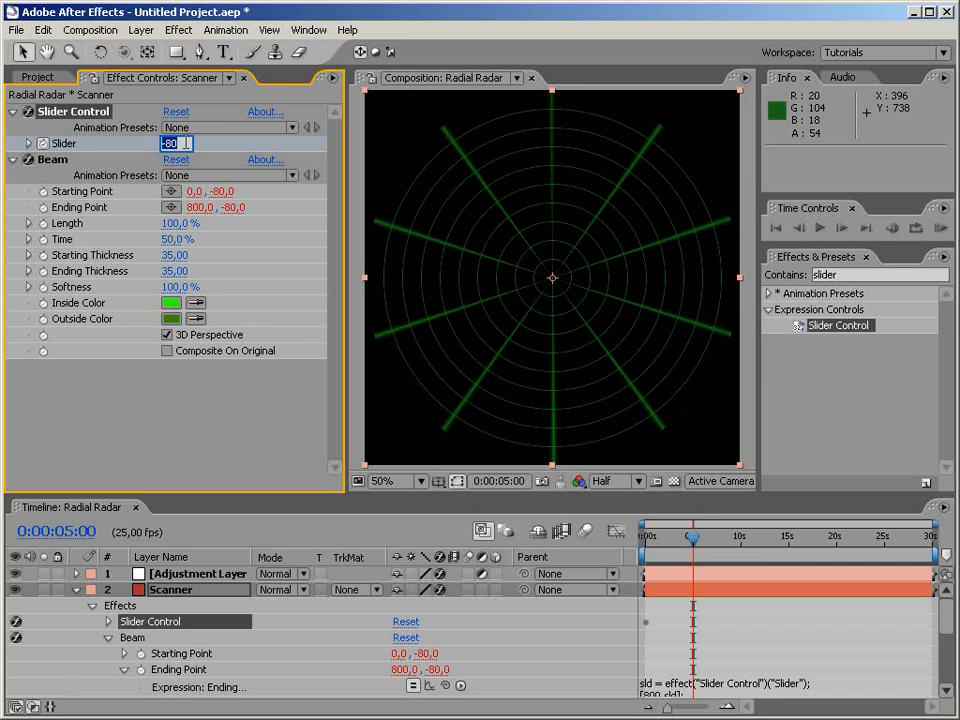
text(8)
key(Return)
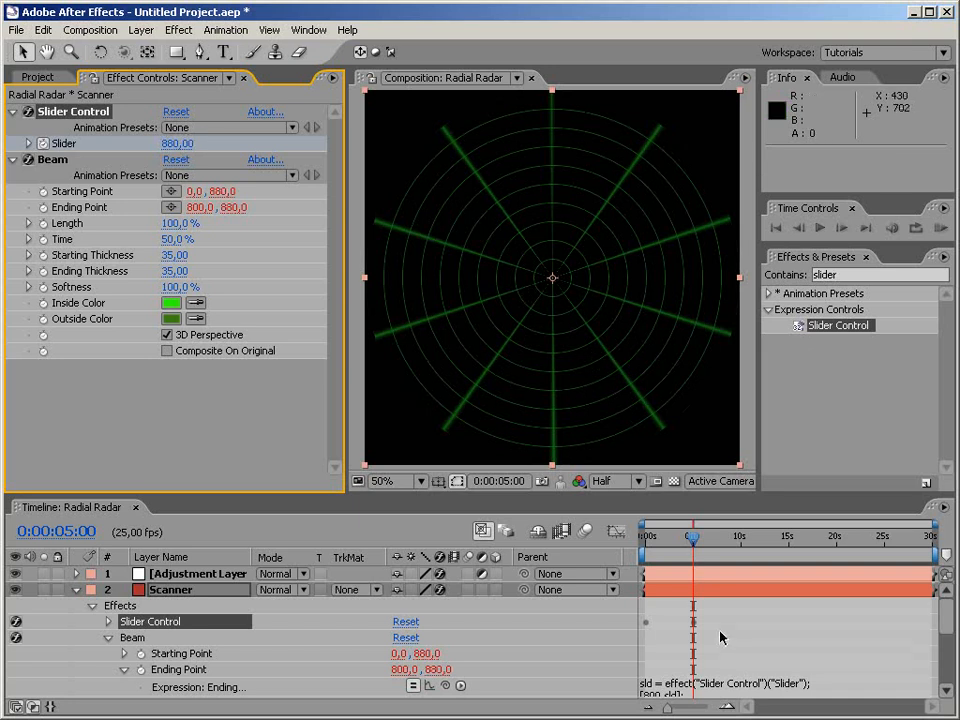
Step: Preview the scanner animation from the start and scrub to 0:00:01:09 to examine the expanding ring
drag(690, 542, 645, 542)
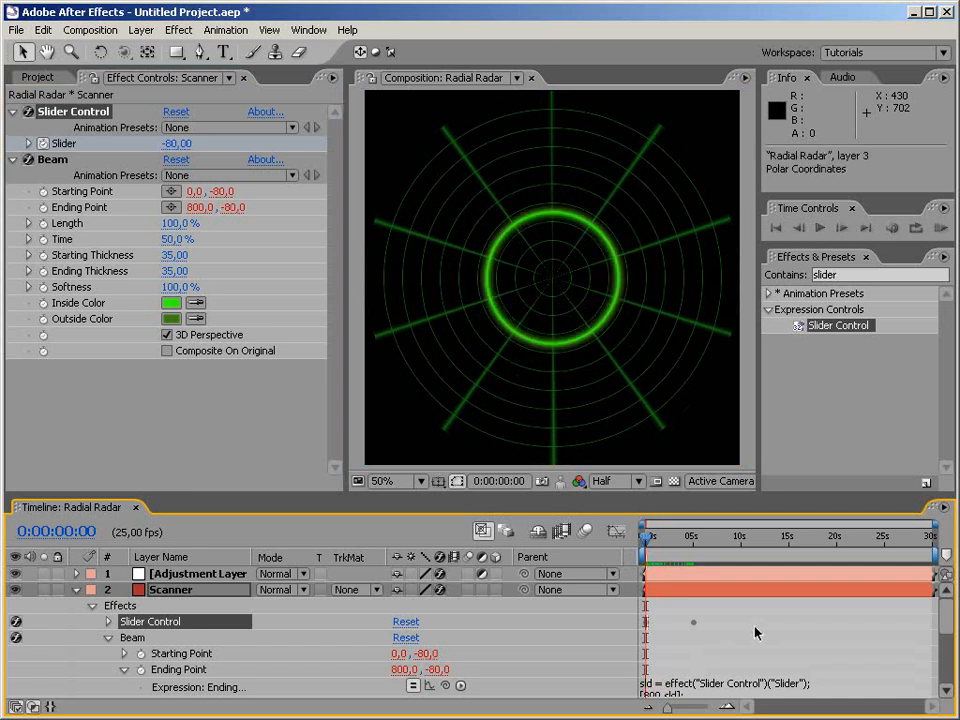
click(655, 547)
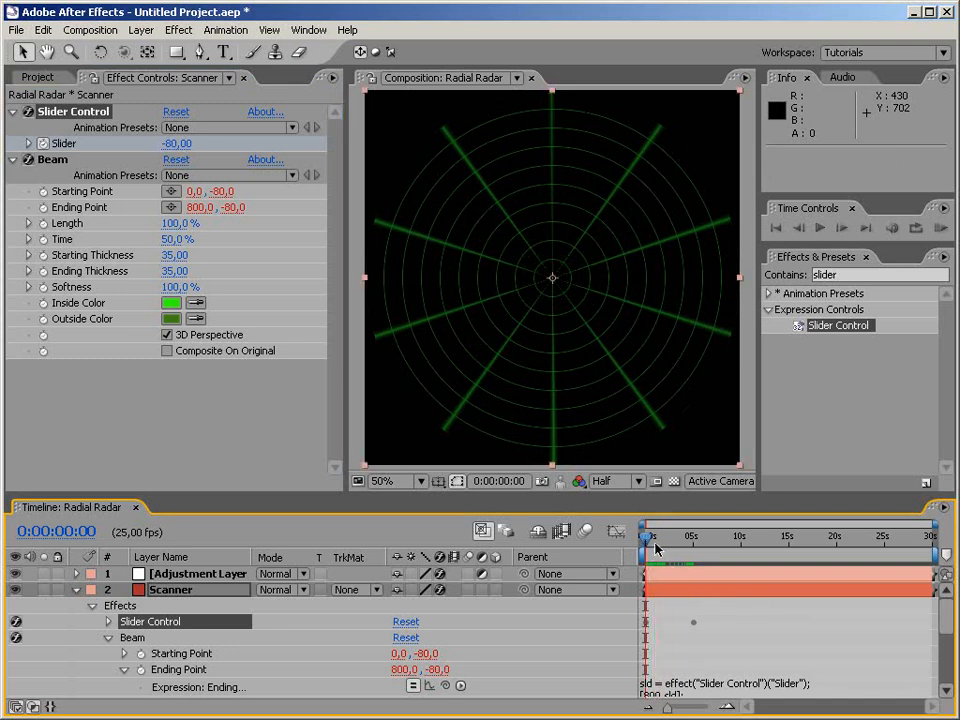
drag(648, 543, 658, 543)
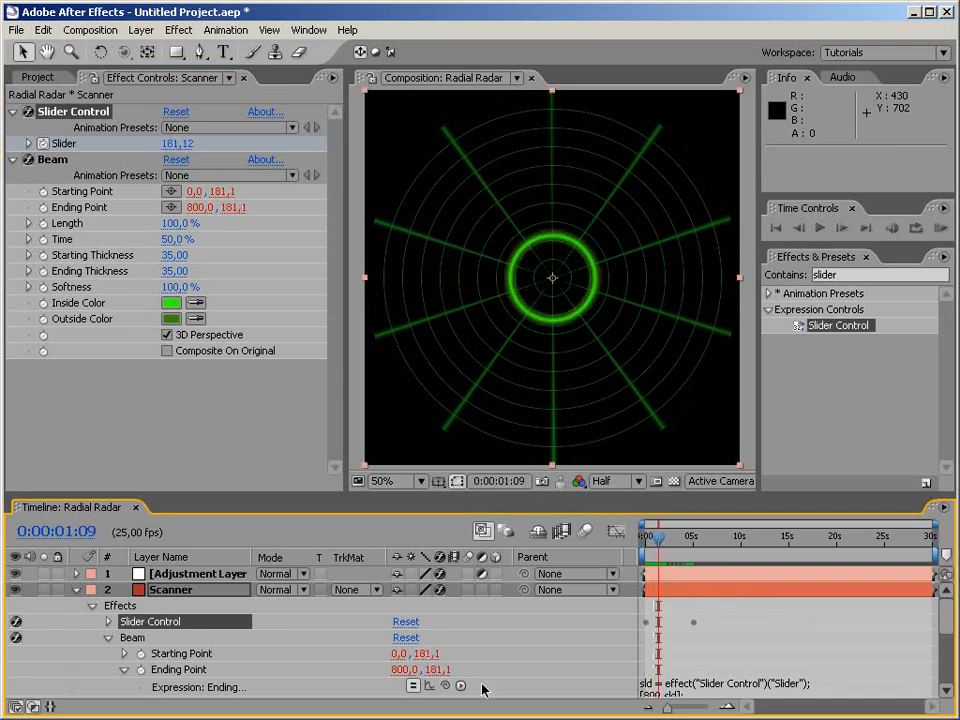
Step: Add the expression loopOutDuration(type = "cycle", duration = 0) to the Scanner's Slider and scrub to 0:00:07:21 to check the repeating pulse
click(108, 639)
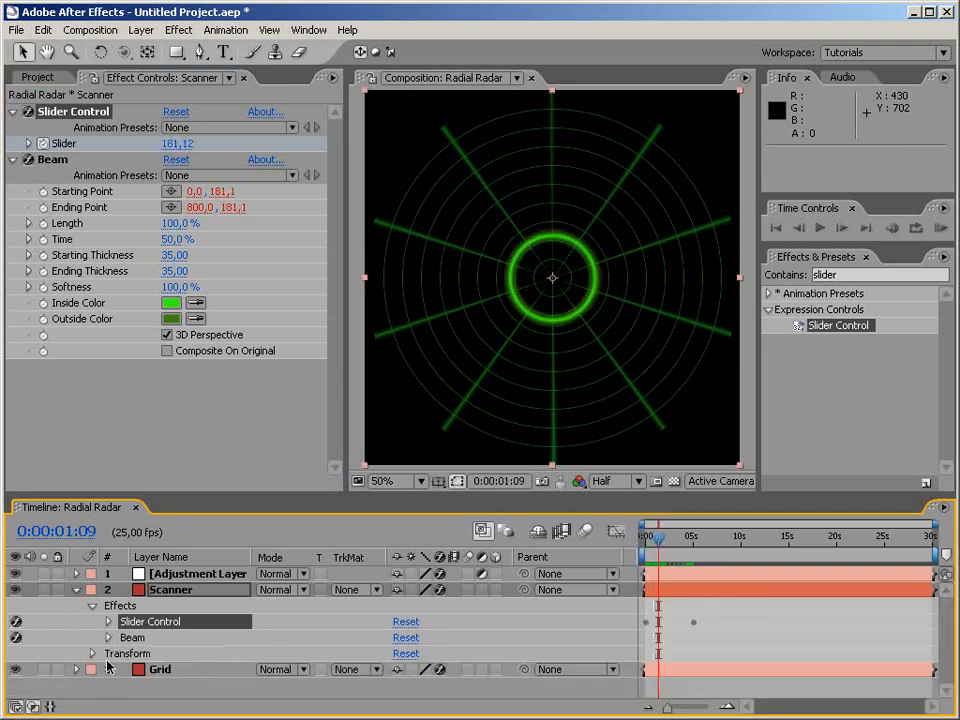
key(u)
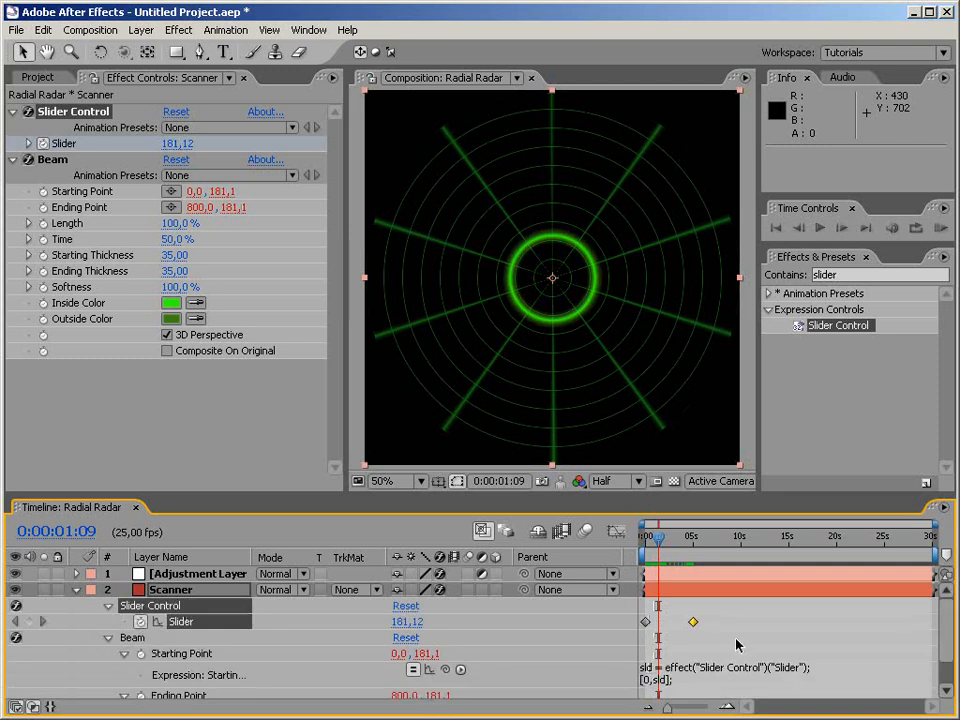
drag(717, 620, 639, 629)
click(281, 634)
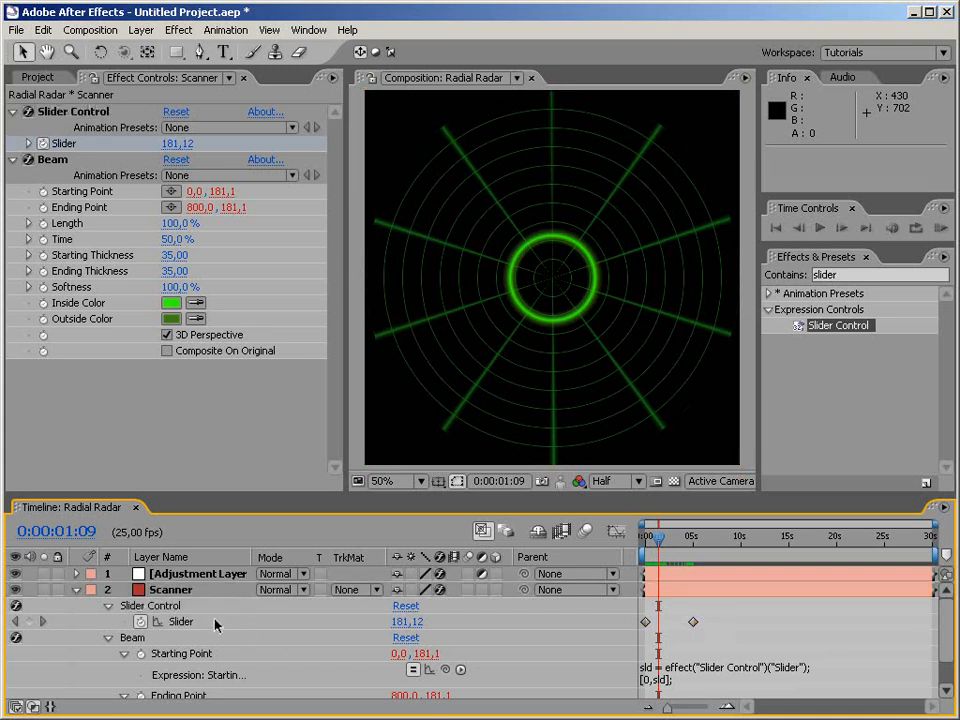
alt+click(140, 621)
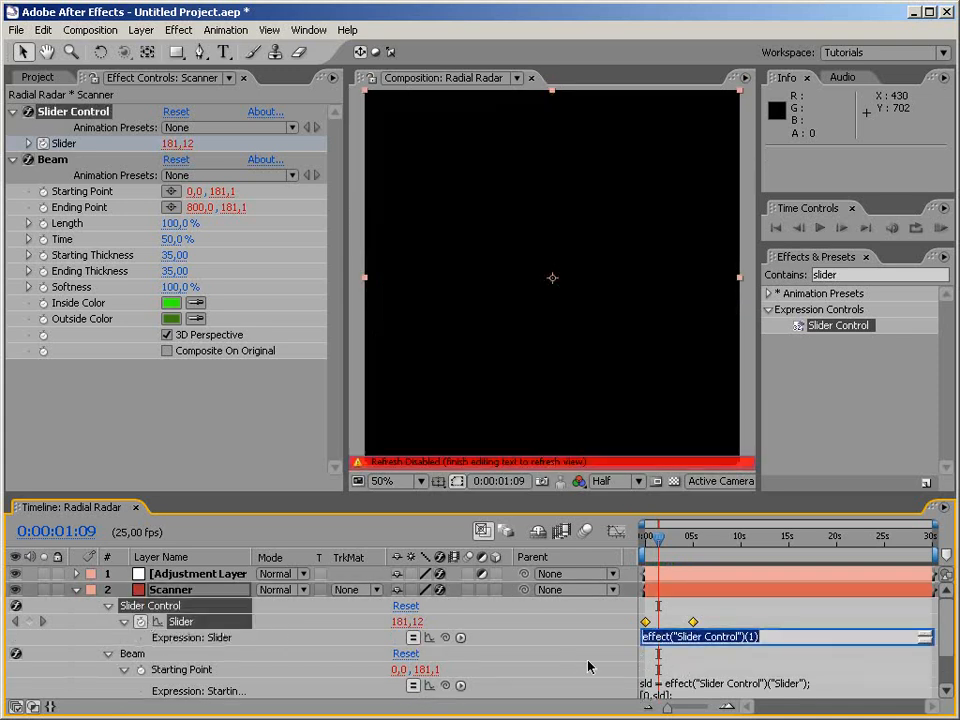
click(460, 637)
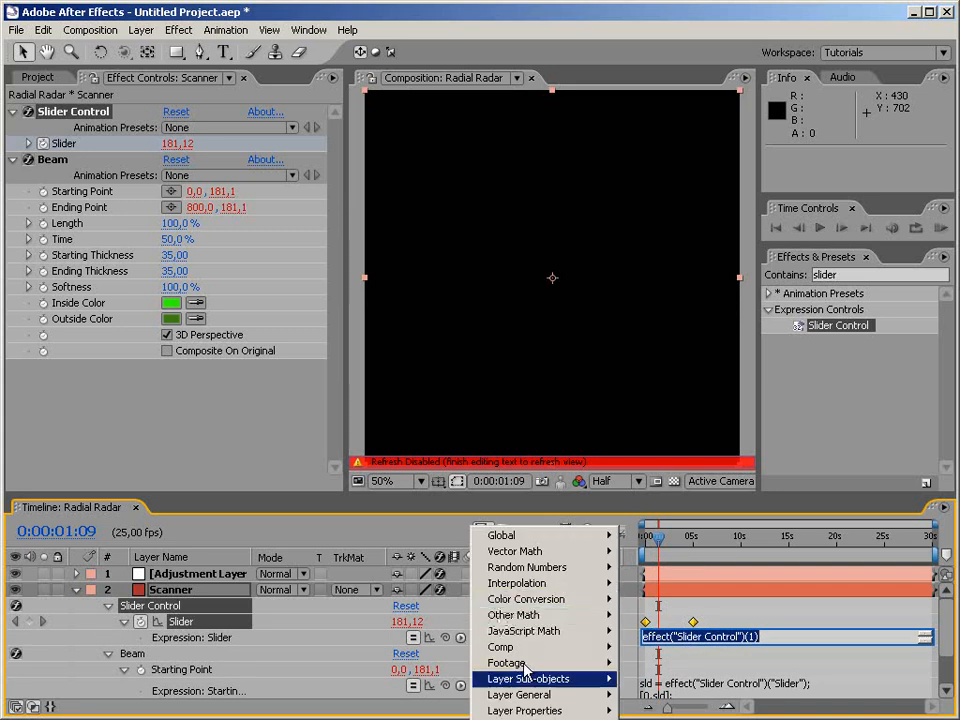
mouse_move(507, 636)
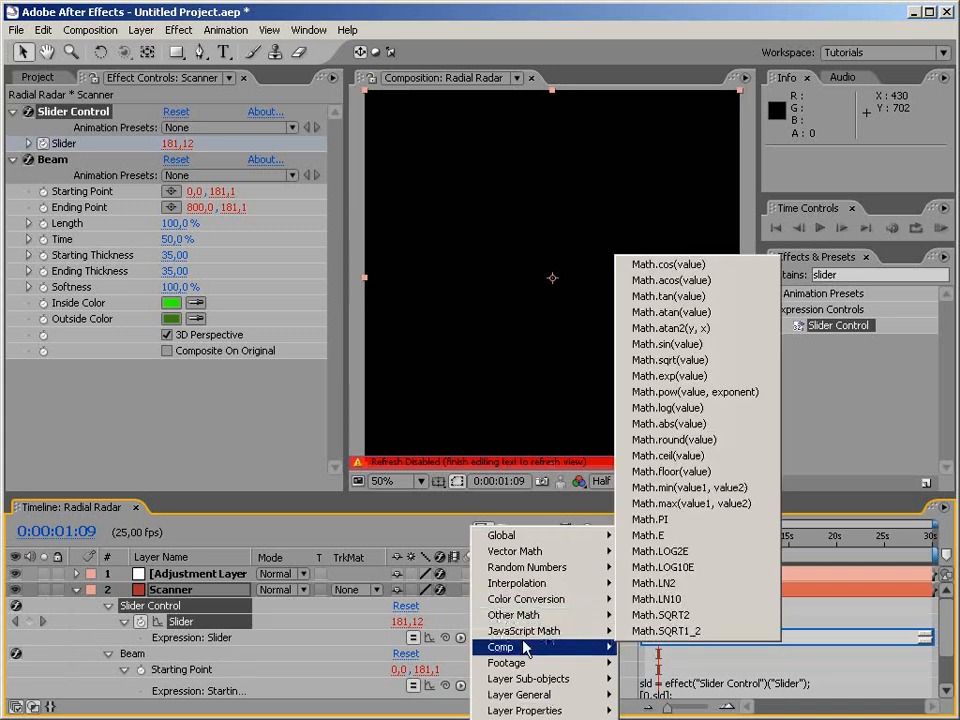
mouse_move(548, 641)
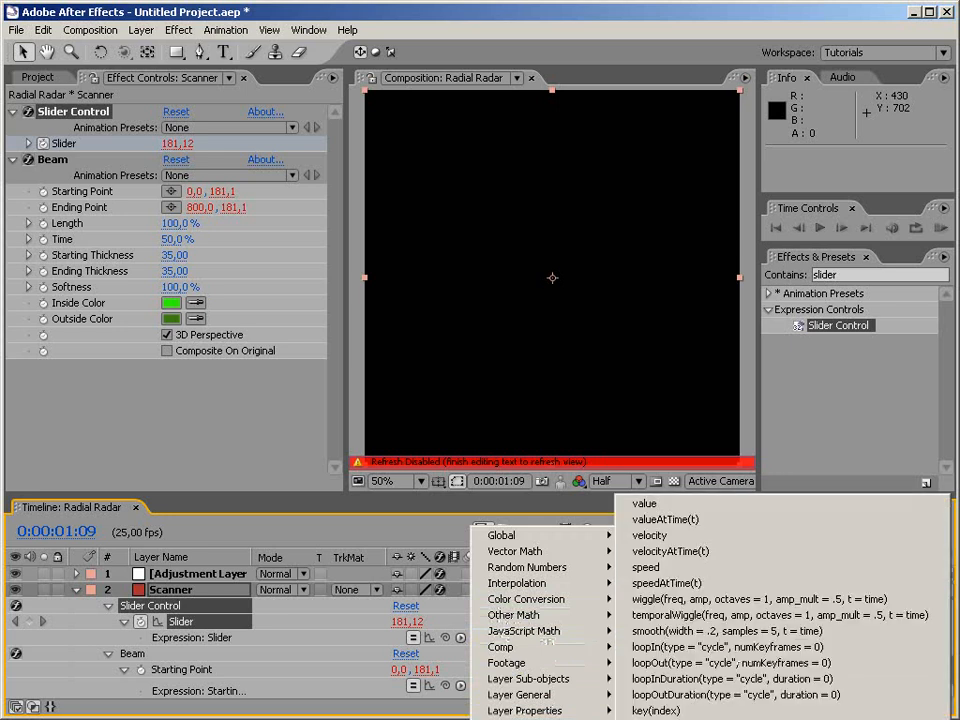
click(690, 694)
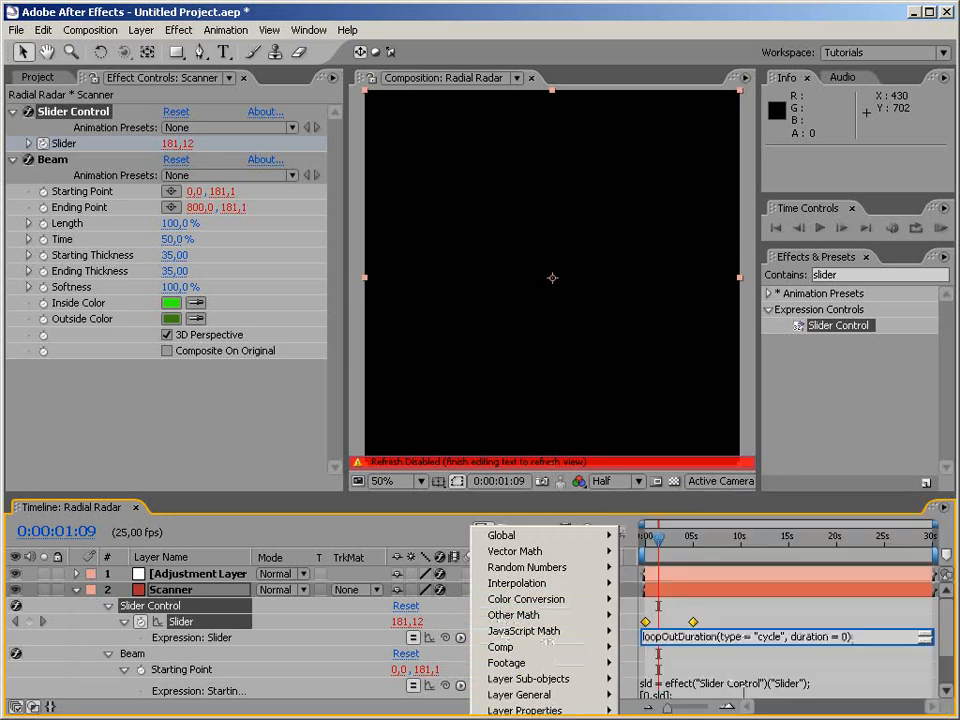
click(811, 683)
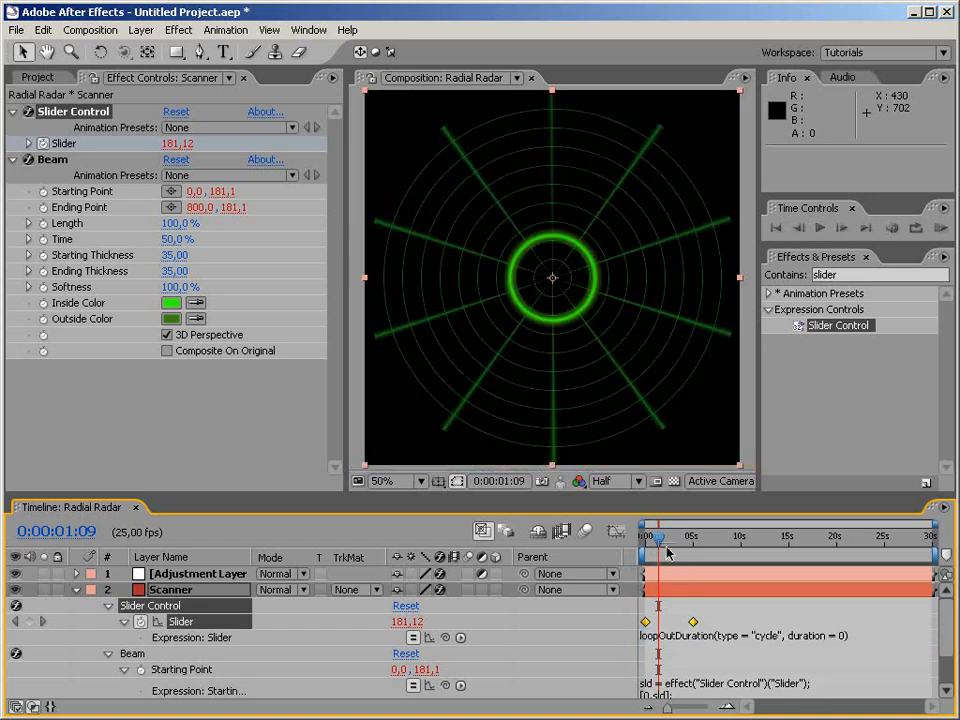
drag(667, 545, 462, 552)
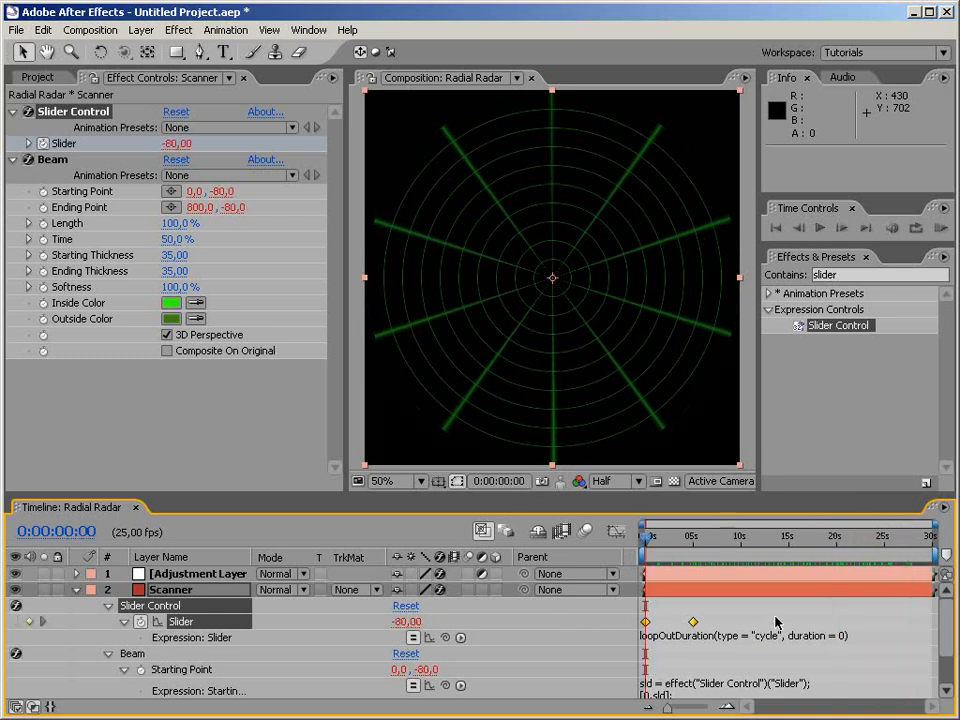
drag(658, 537, 720, 540)
Step: Rename the adjustment layer as Polar and collapse the Scanner layer's properties
click(164, 576)
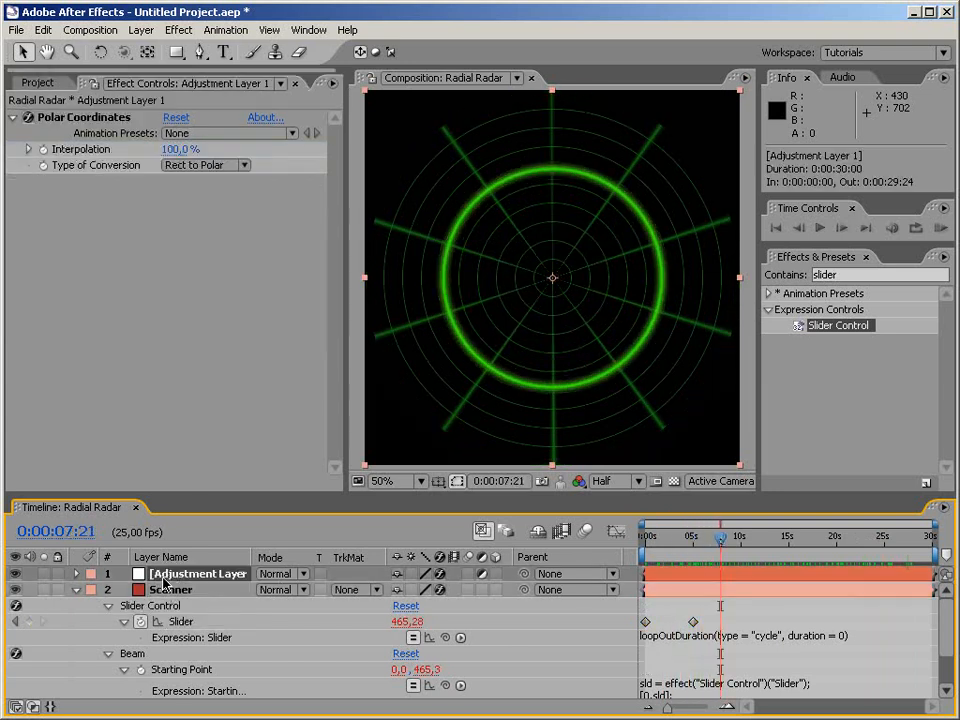
key(Return)
text(Polar)
key(Return)
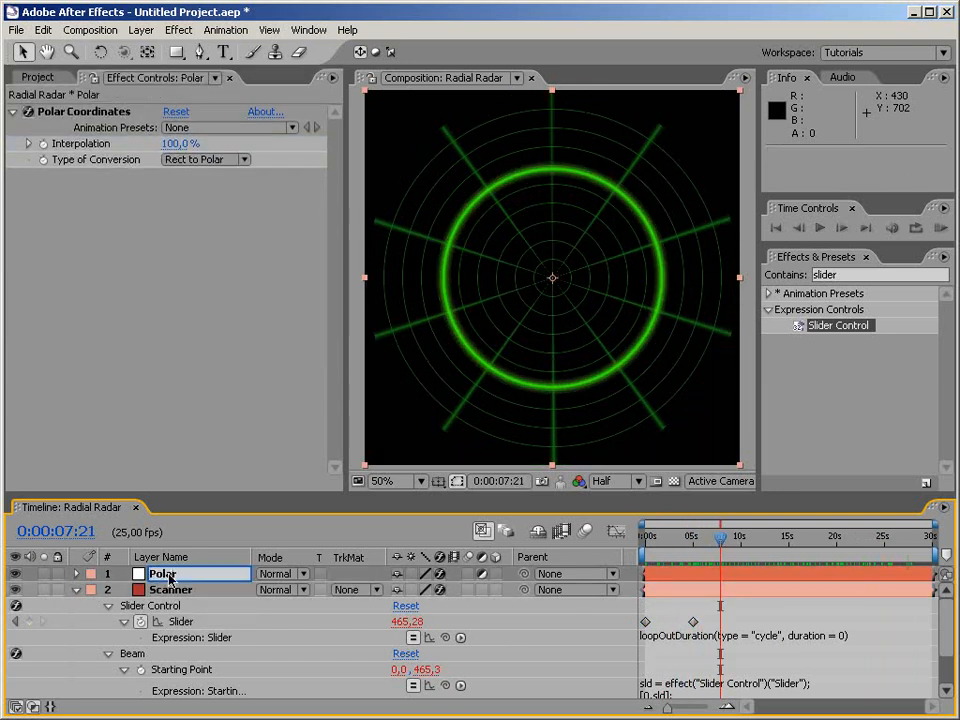
click(15, 574)
click(15, 574)
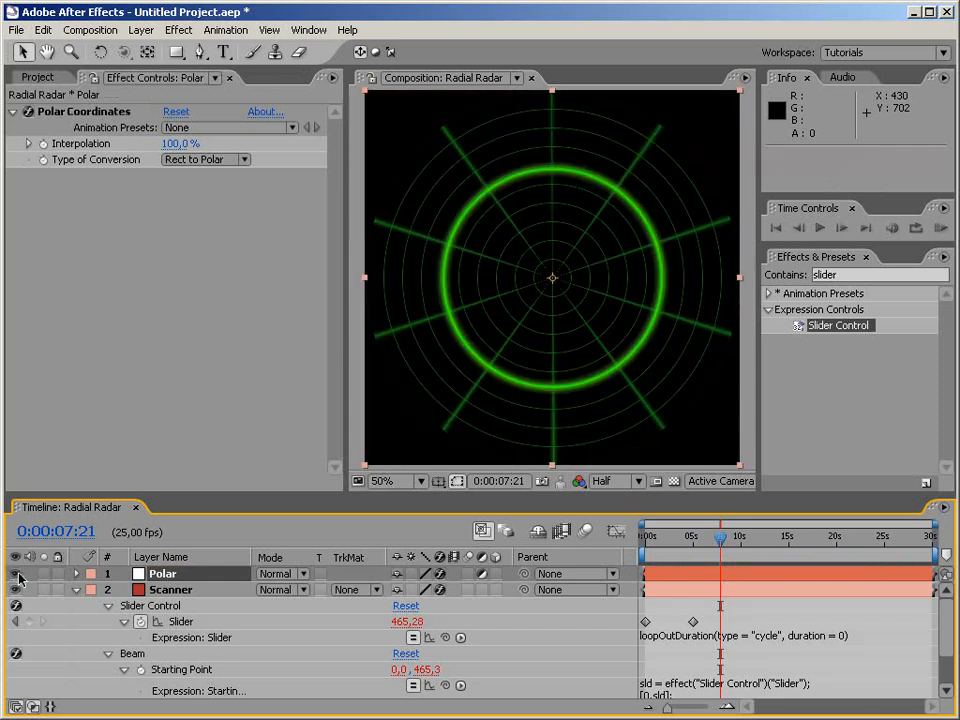
click(75, 590)
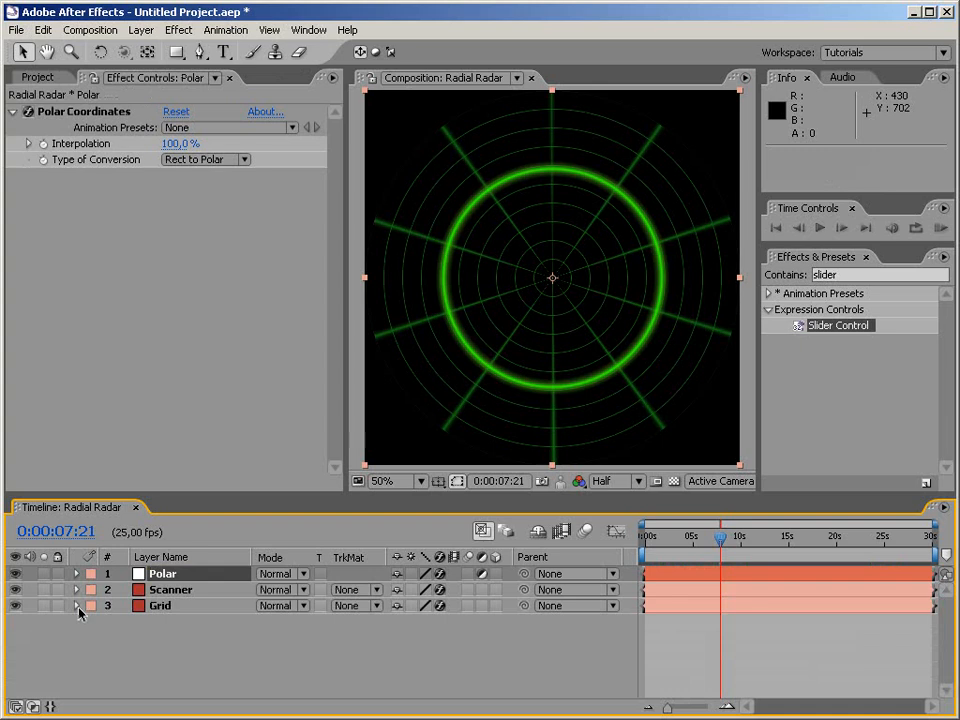
Step: Add a new adjustment layer above the others and name it Transform
right_click(184, 640)
mouse_move(222, 648)
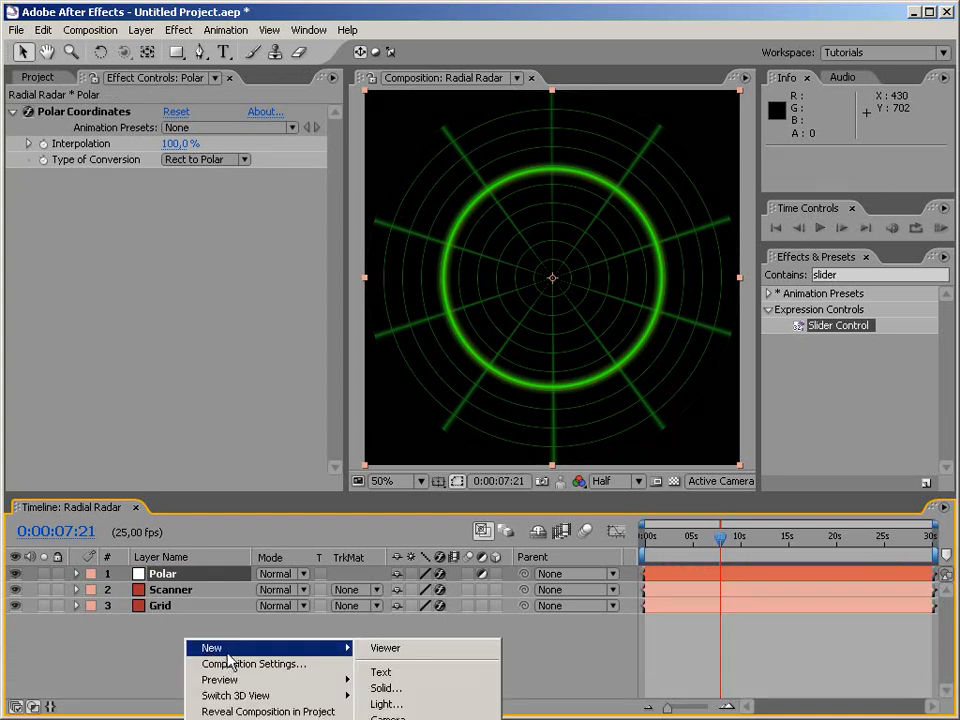
click(416, 689)
click(416, 719)
key(Return)
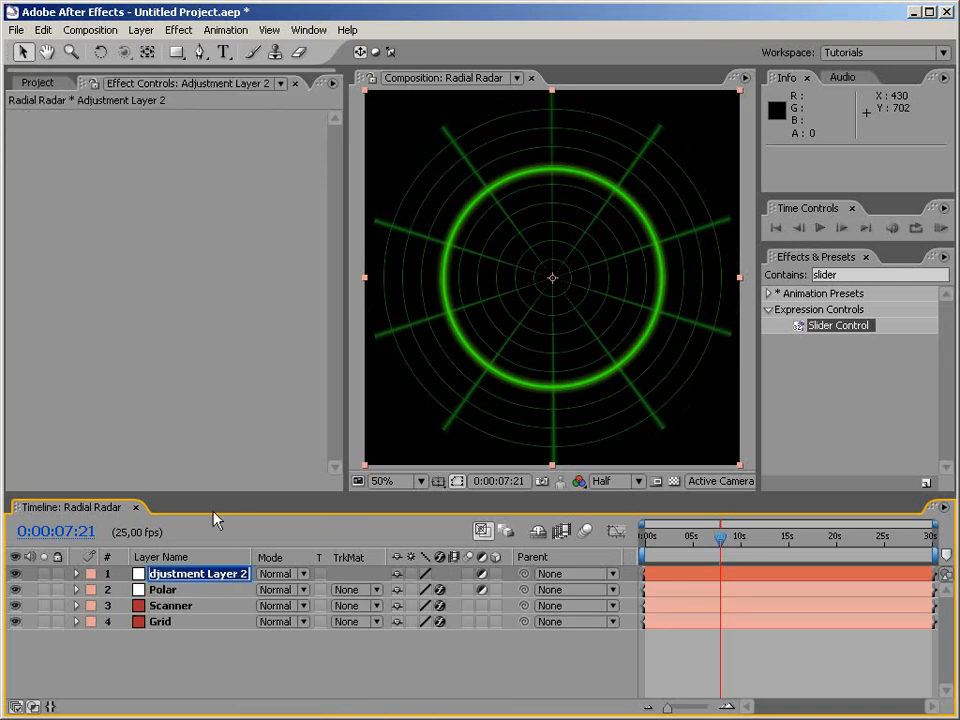
text(Transform)
key(Return)
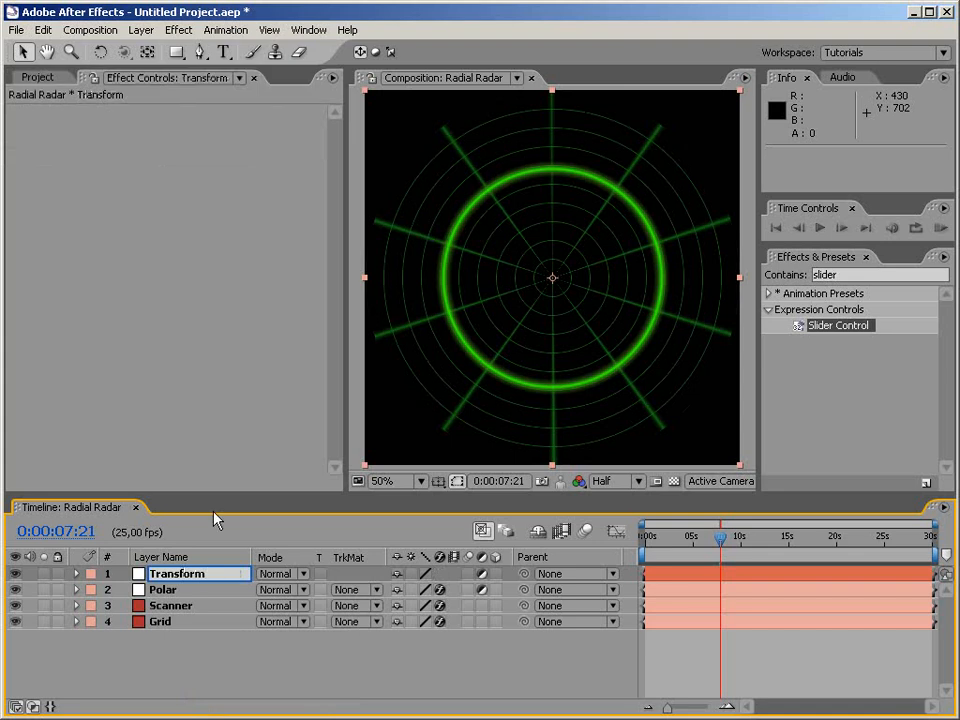
Step: Apply the Distort category's Transform effect to the Transform layer and set its Scale to 90
double_click(825, 274)
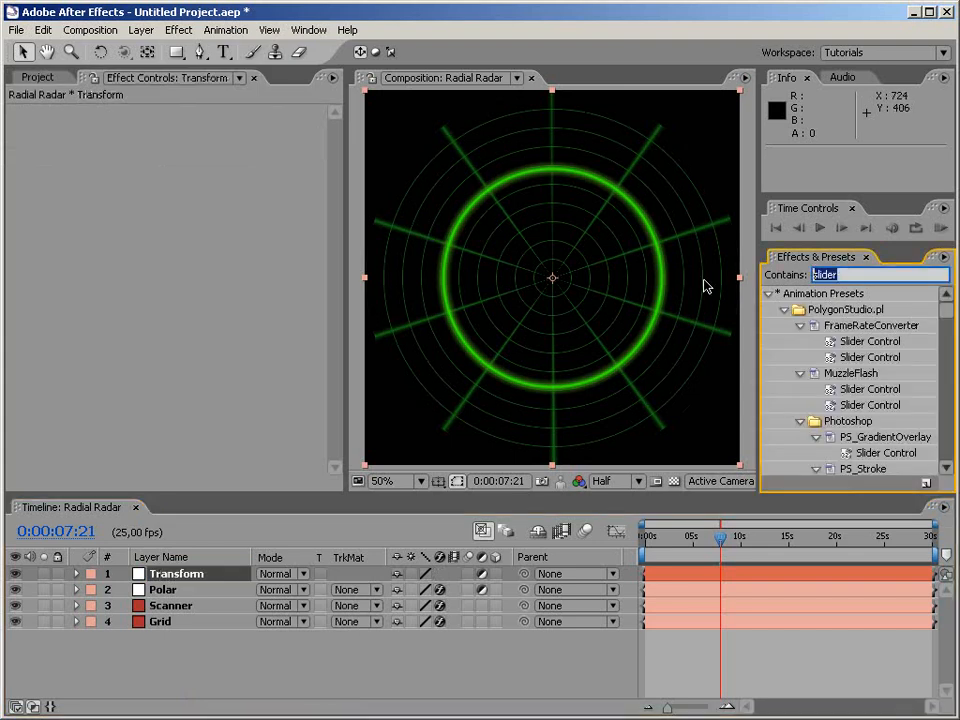
text(transf)
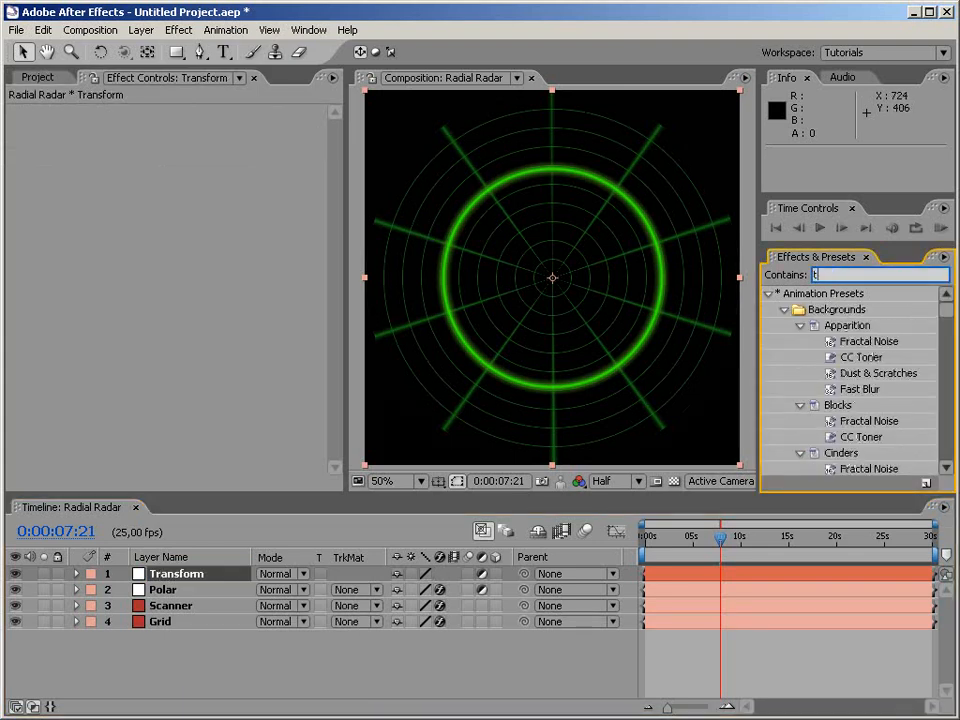
click(768, 293)
click(820, 327)
drag(820, 327, 191, 578)
text(90)
key(Return)
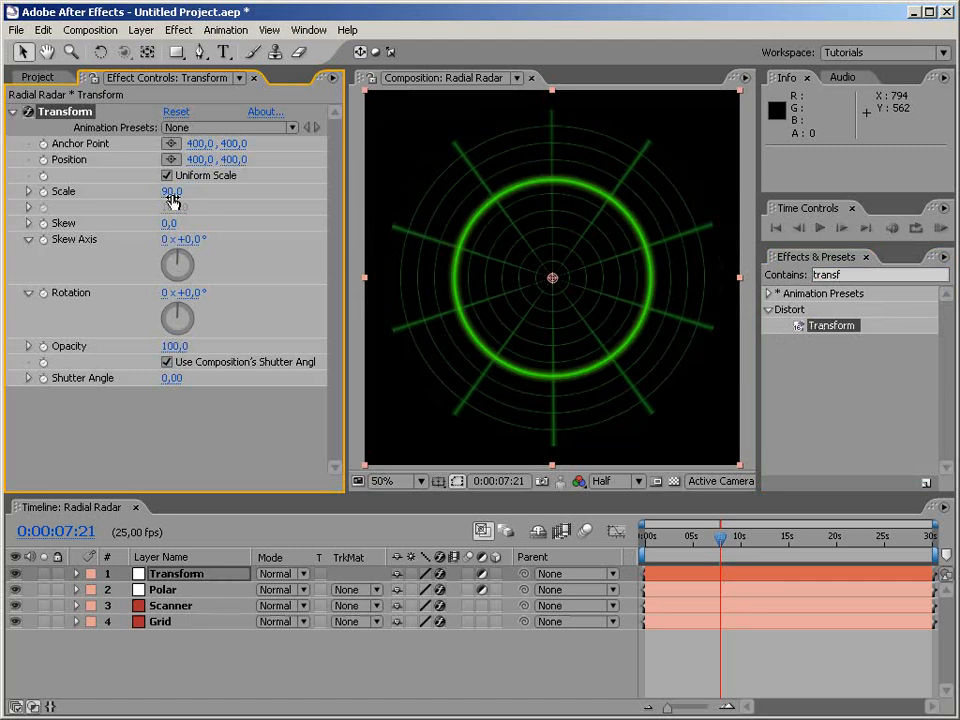
Step: Compare the radar with the Transform effect off and on, and review the effects on each layer
click(370, 401)
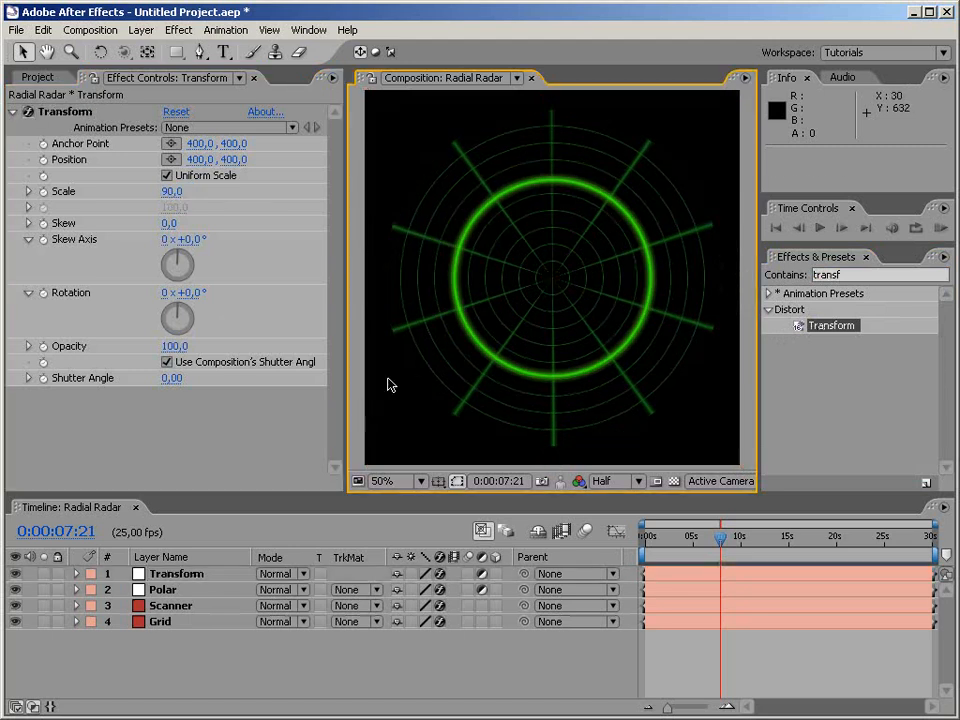
click(29, 112)
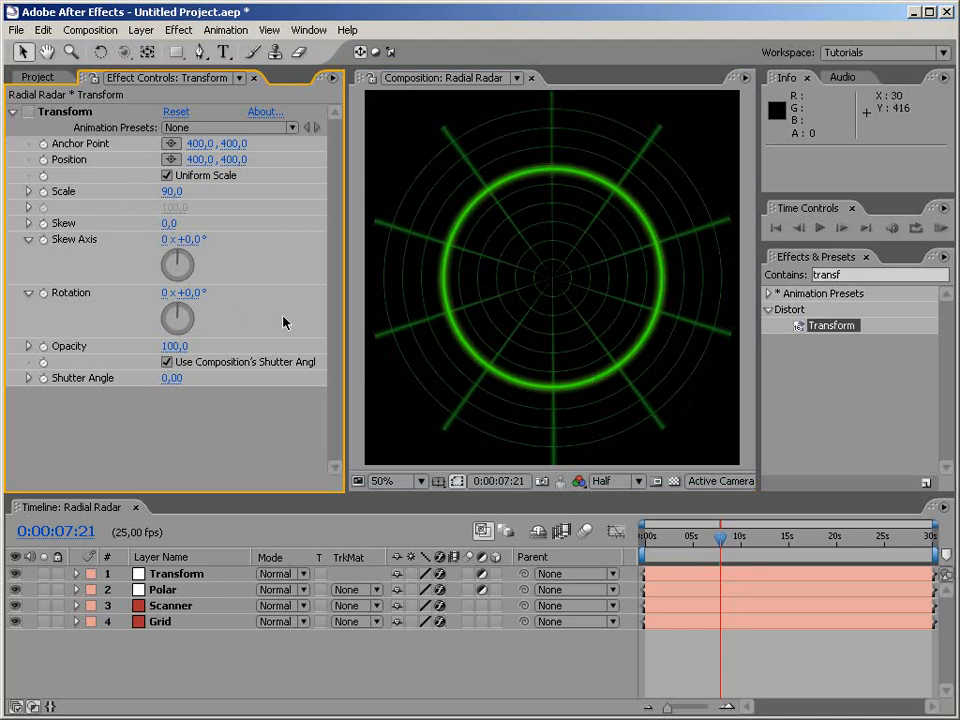
click(29, 112)
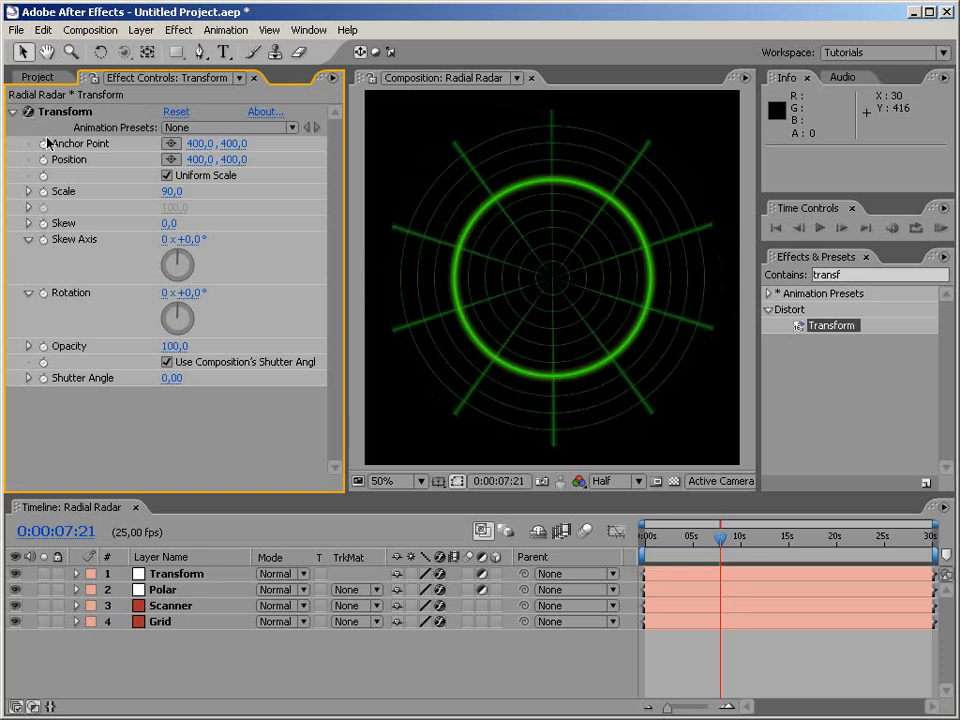
click(190, 621)
click(180, 605)
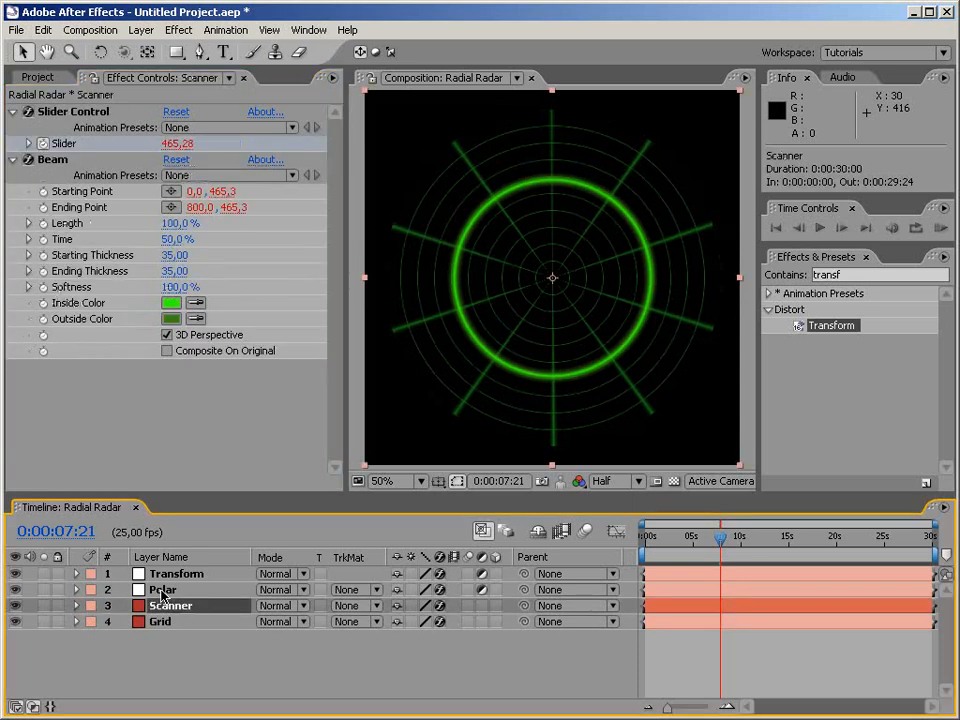
click(172, 589)
click(178, 574)
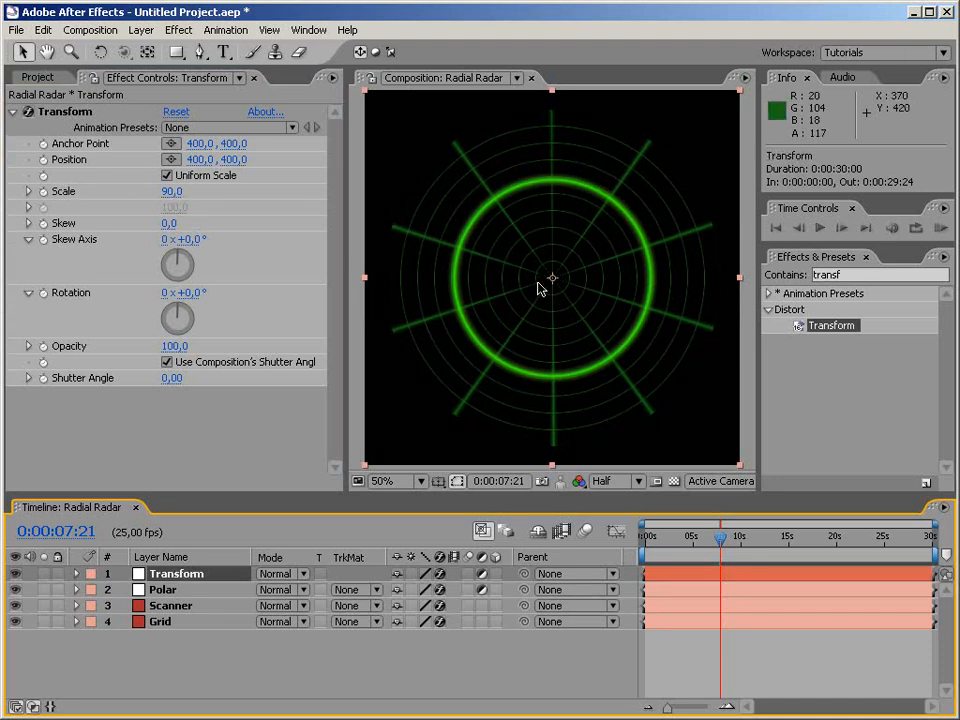
click(294, 651)
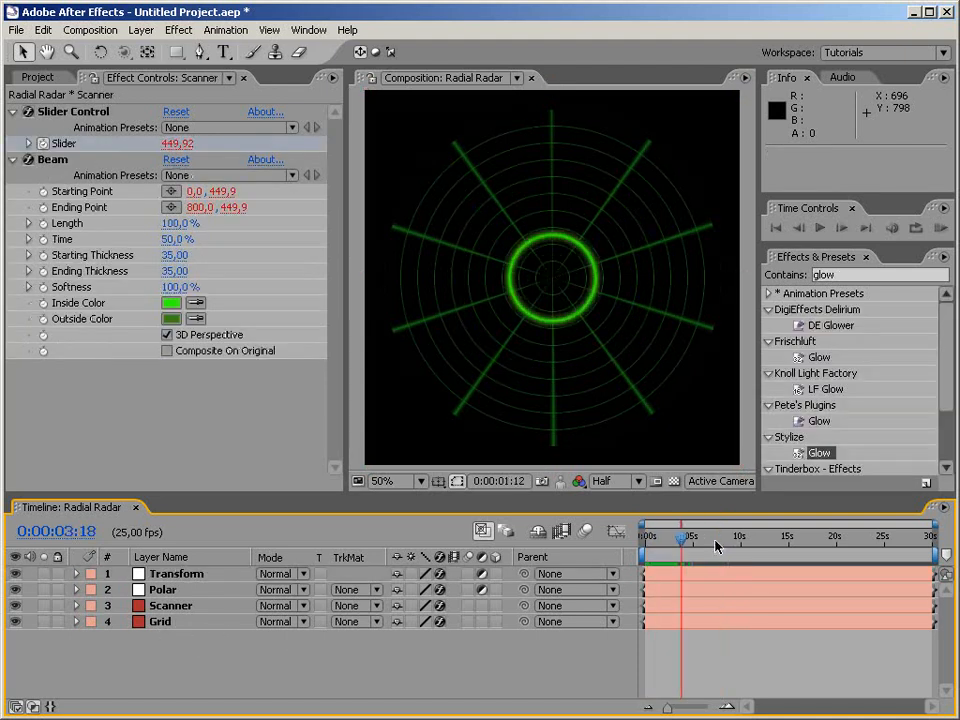
Step: Move to 0:00:02:04 and apply the Echo effect from the Time category to the Scanner layer
mouse_move(681, 540)
mouse_down()
mouse_move(715, 540)
mouse_move(673, 551)
mouse_up()
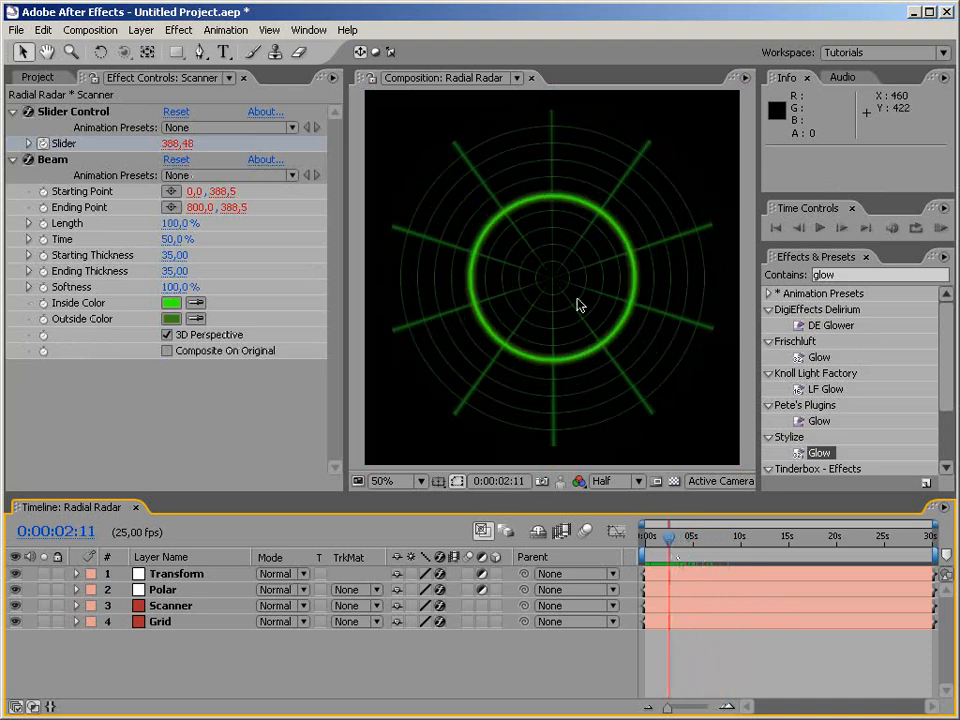
click(176, 590)
click(237, 414)
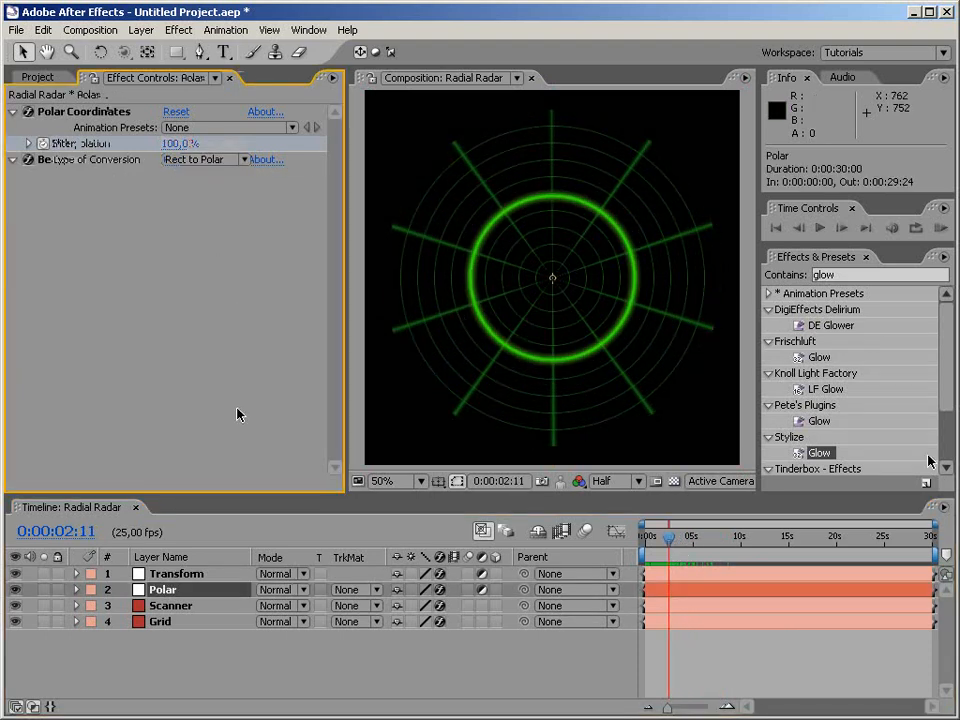
click(166, 605)
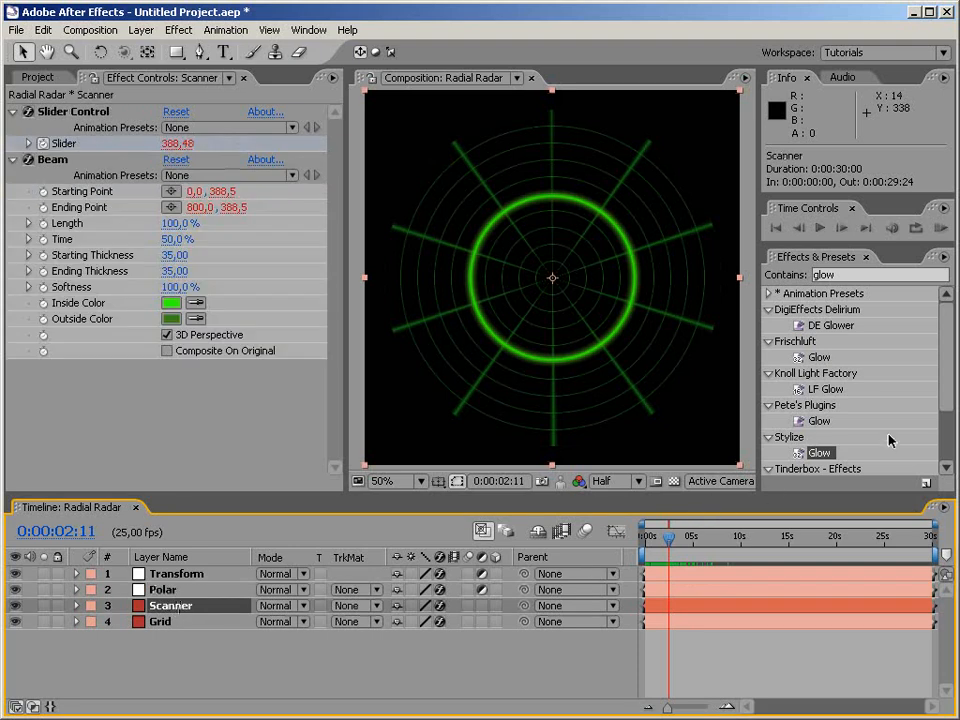
click(811, 275)
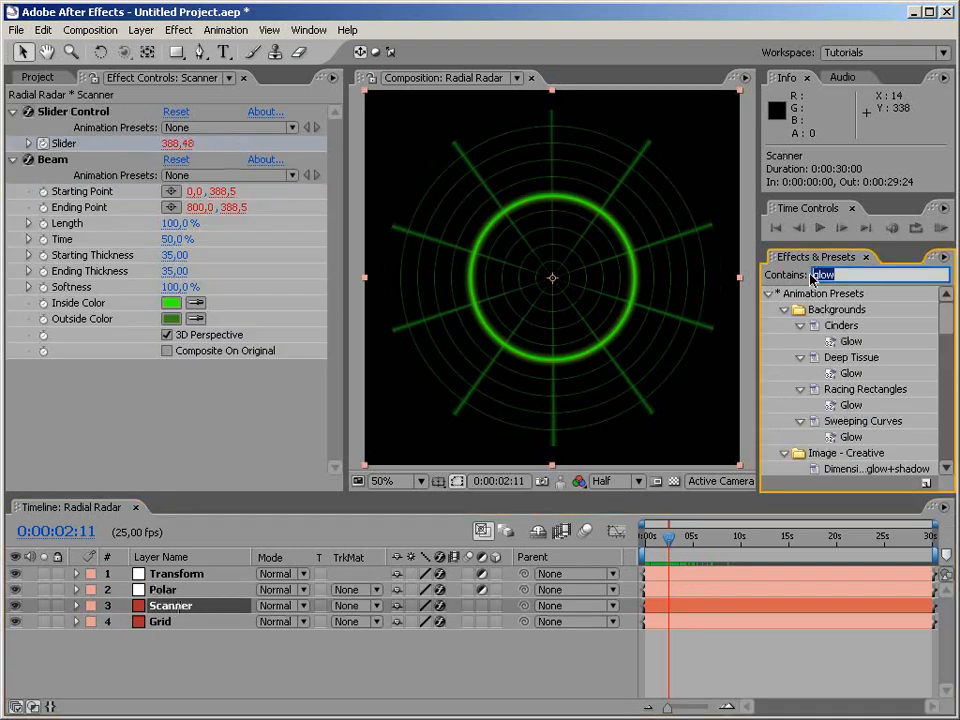
mouse_move(668, 538)
mouse_down()
mouse_move(683, 541)
mouse_move(669, 542)
mouse_up()
key(BackSpace)
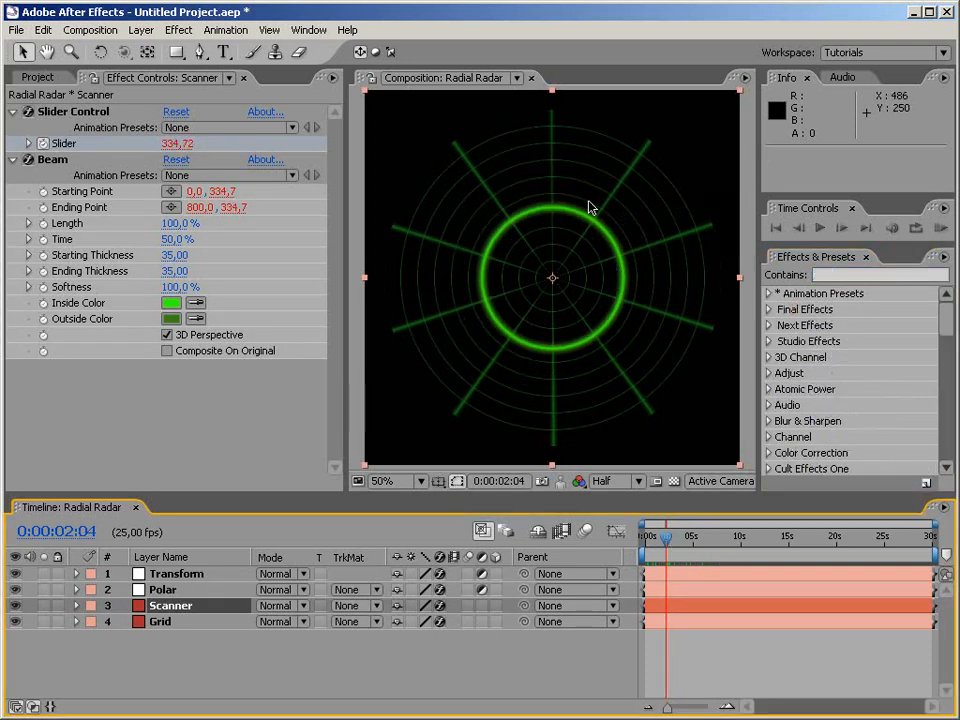
scroll(948, 352, down, 10)
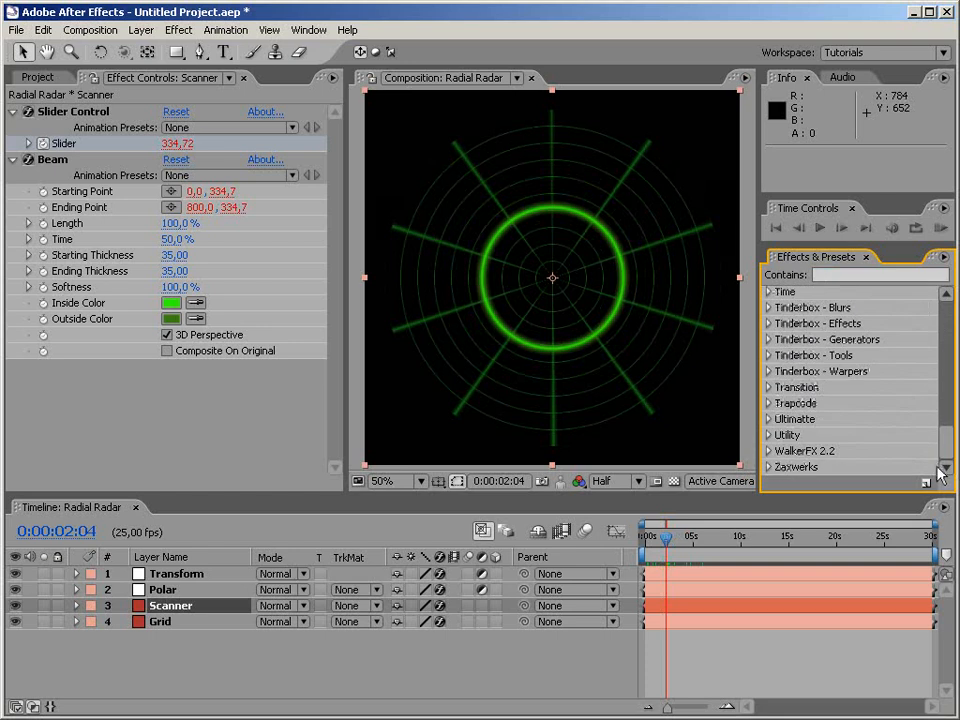
scroll(949, 437, up, 3)
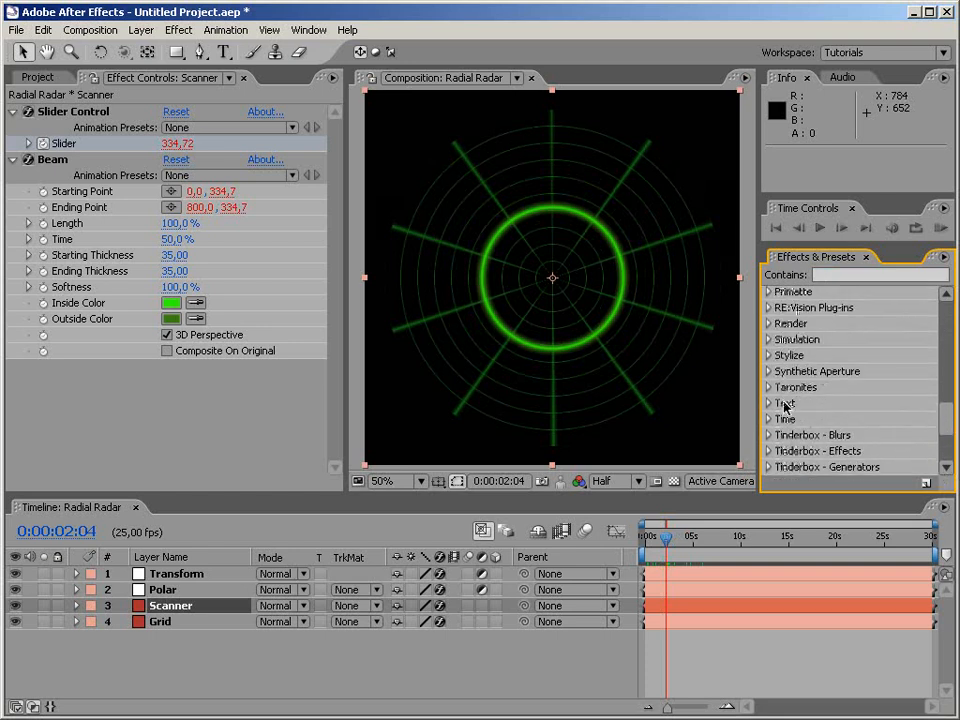
click(769, 419)
click(913, 403)
drag(821, 401, 182, 609)
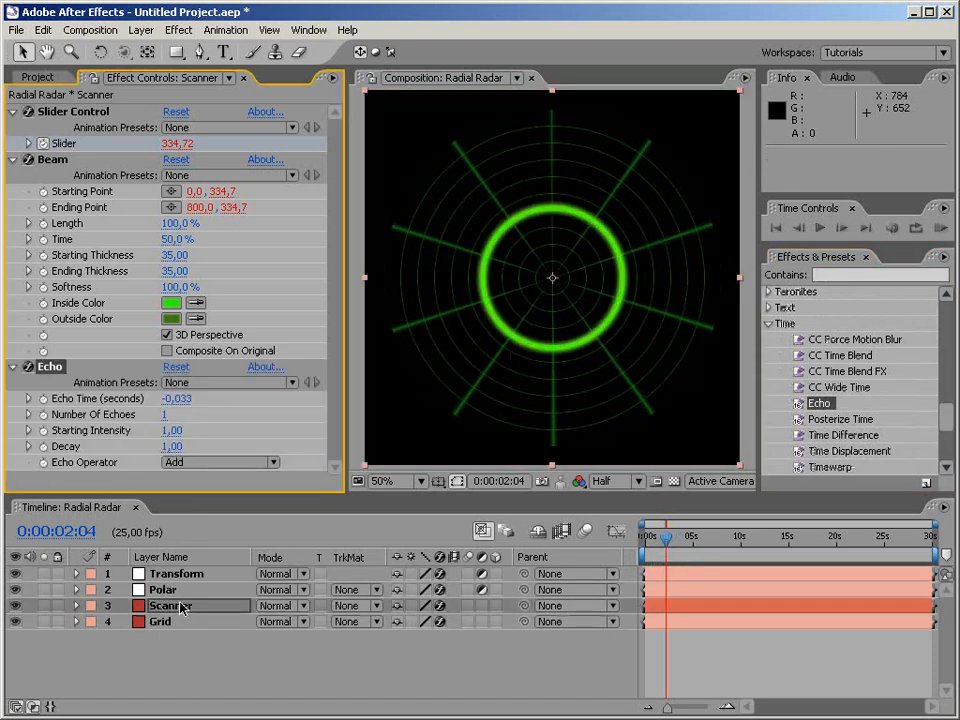
Step: Set the Scanner layer's Echo effect to 10 echoes with a Starting Intensity of 0,80
click(167, 418)
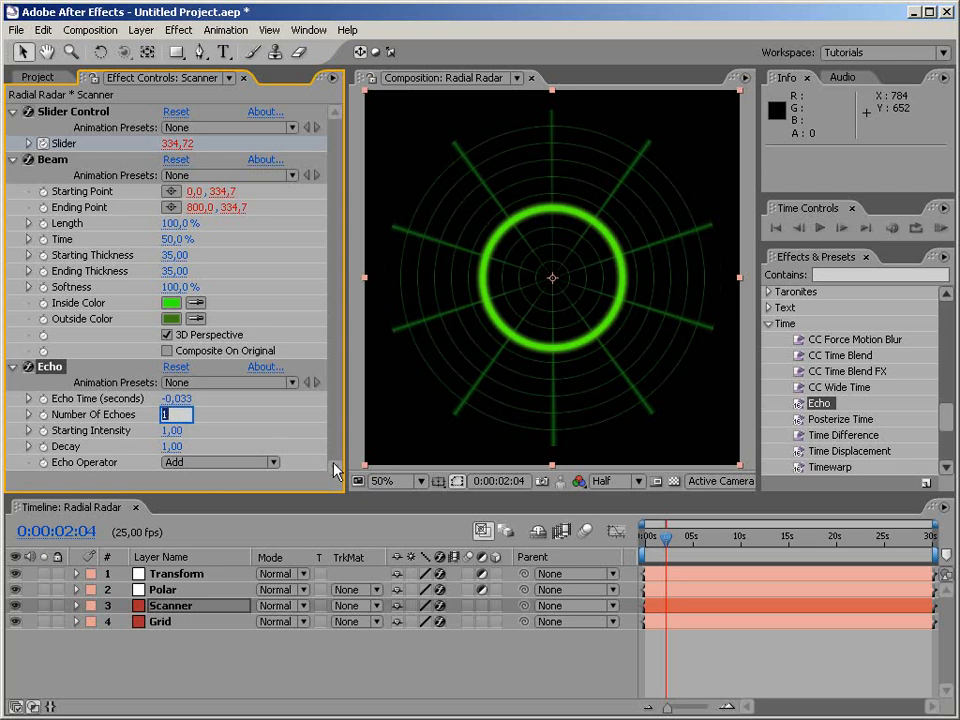
text(10)
key(Return)
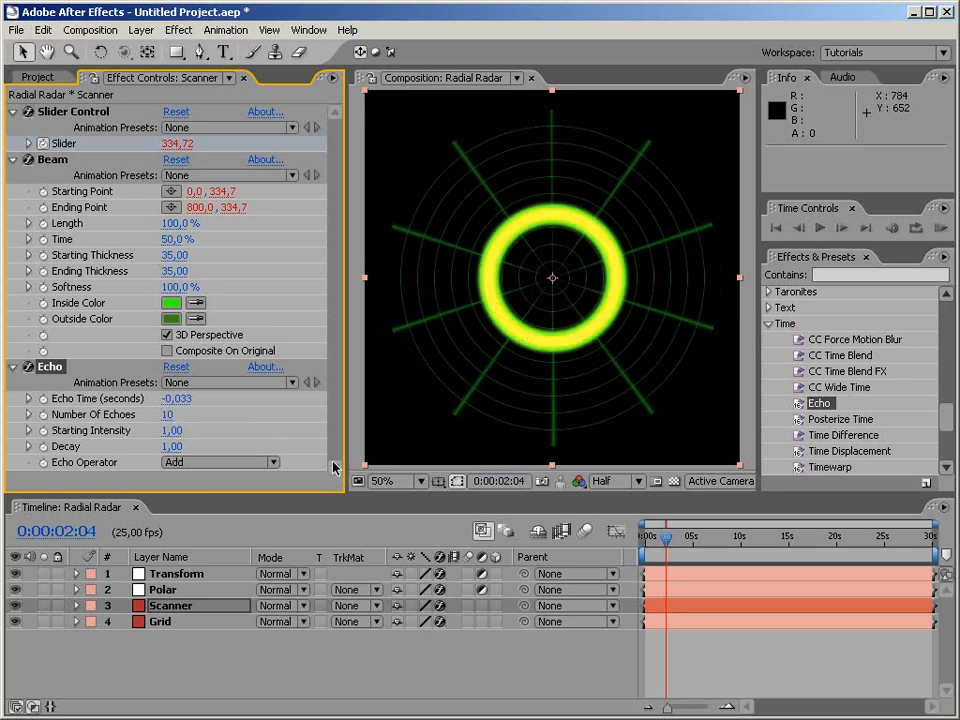
click(172, 430)
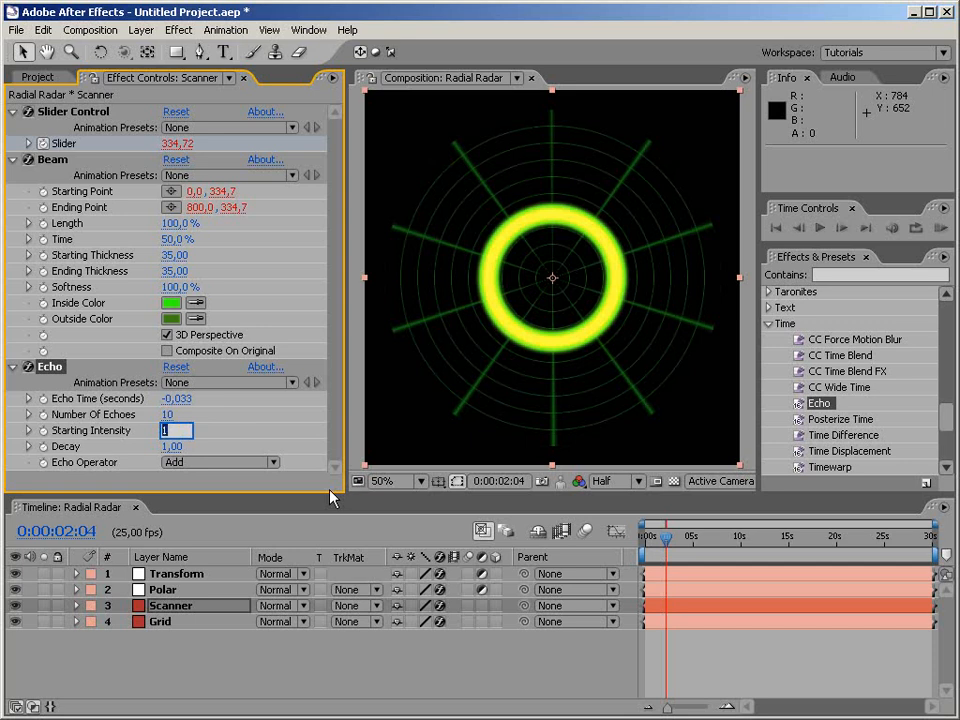
key(Return)
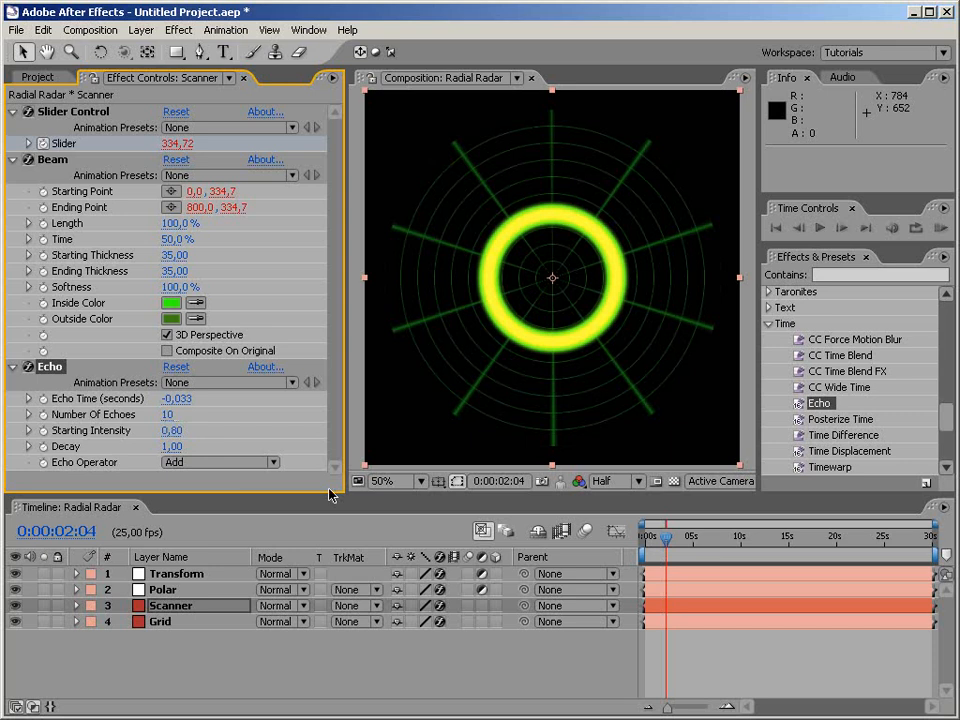
Step: Try a Decay of 0,5 in the Scanner layer's Echo effect and settle on 0,80
click(173, 446)
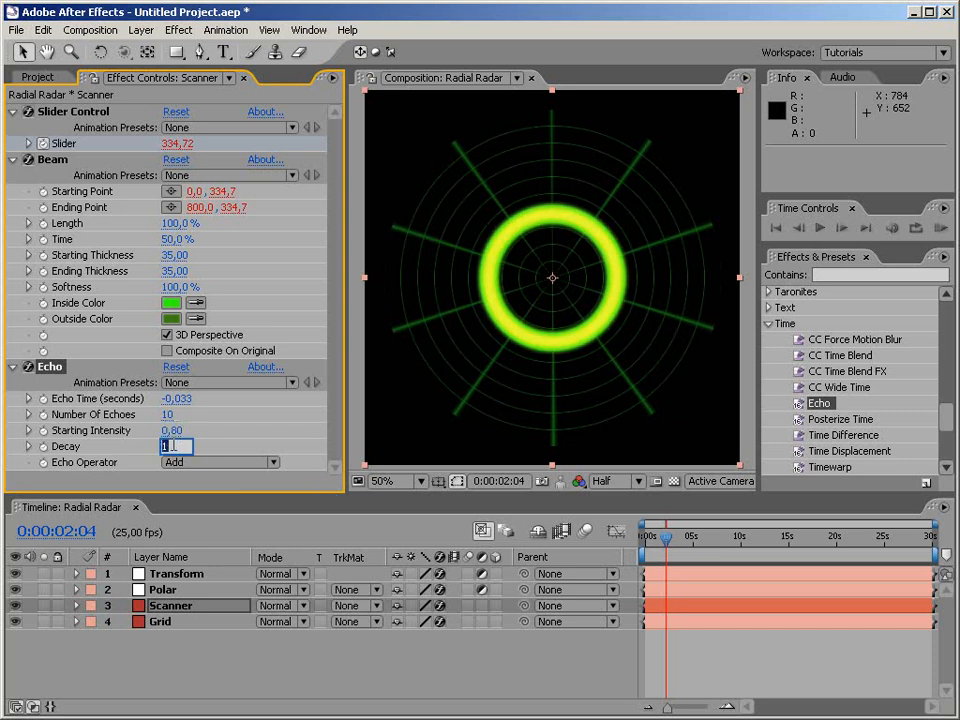
text(0,5)
key(Return)
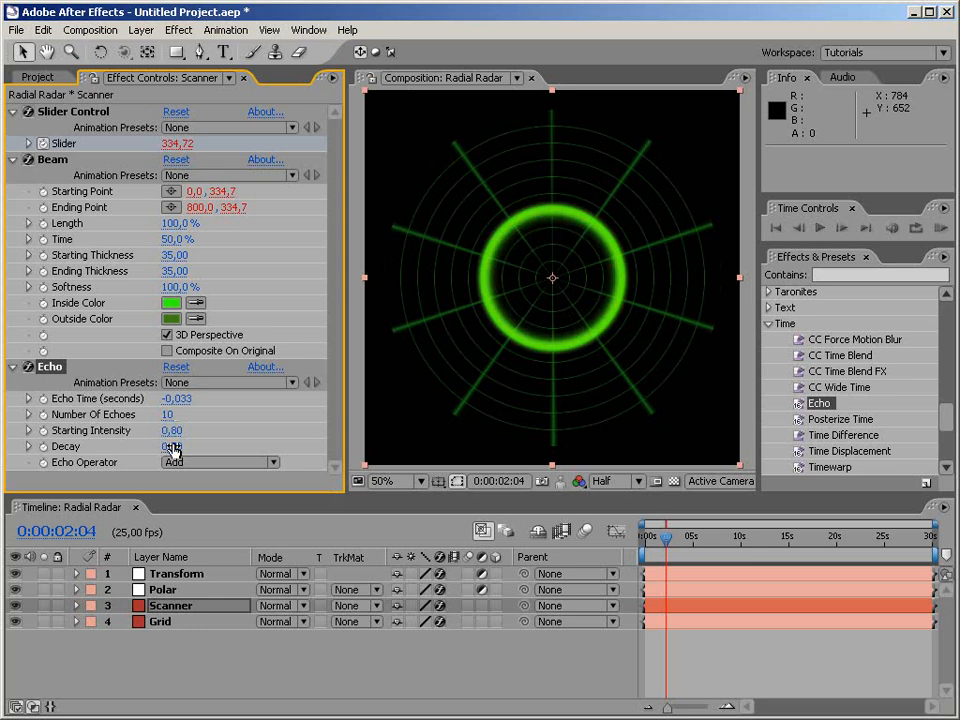
click(173, 447)
text(00,8)
key(Return)
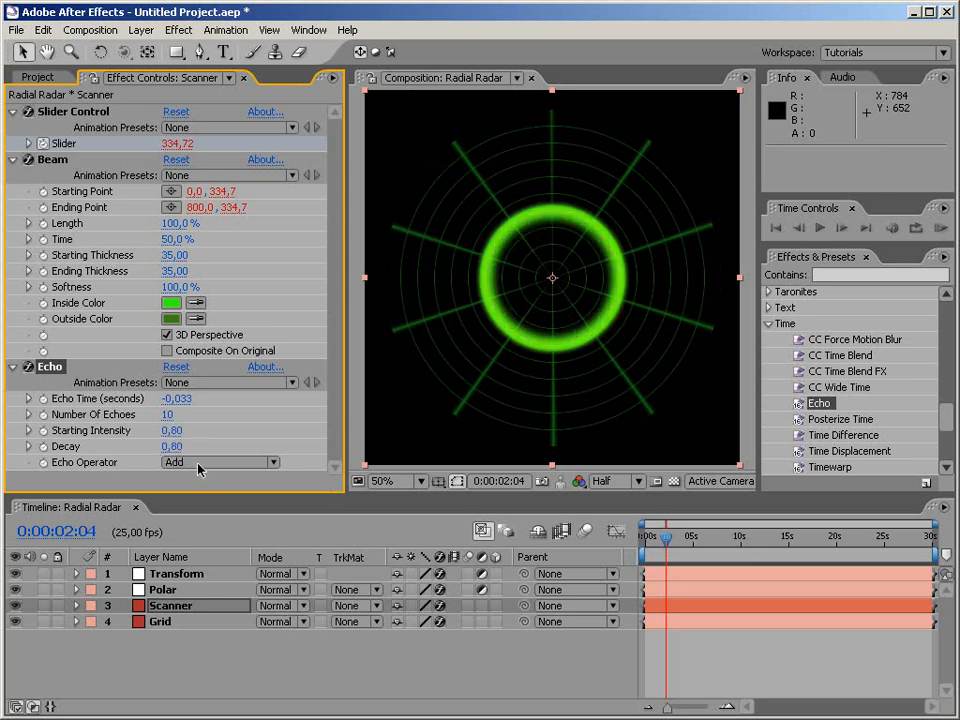
Step: Move to 0:00:03:18 and raise the Scanner's Number Of Echoes to 20 and finally to 30
click(668, 535)
drag(668, 538, 681, 539)
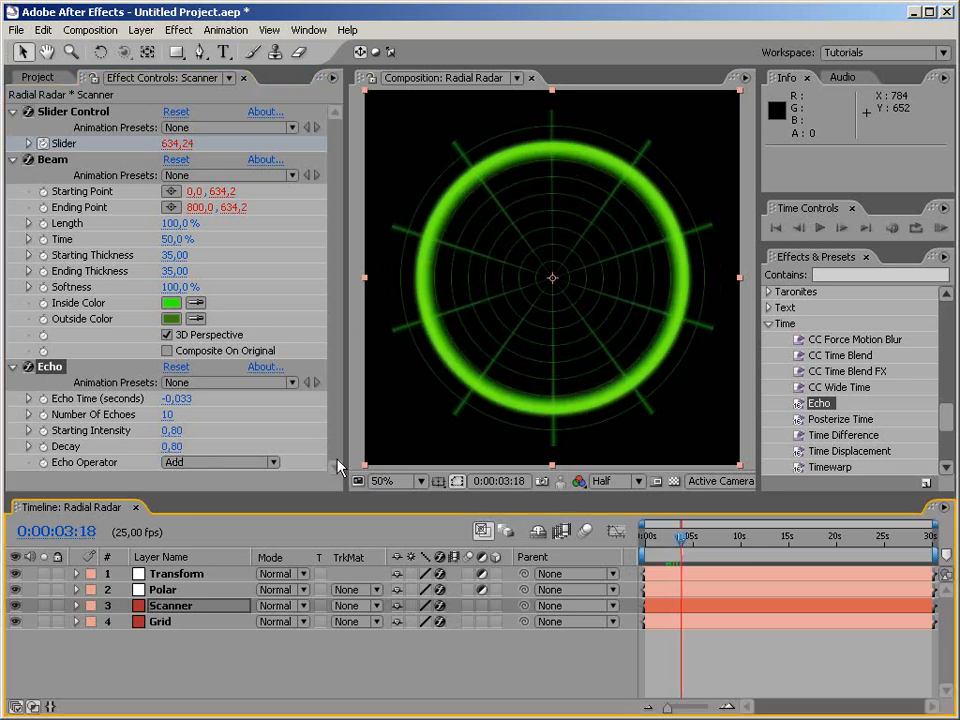
click(168, 414)
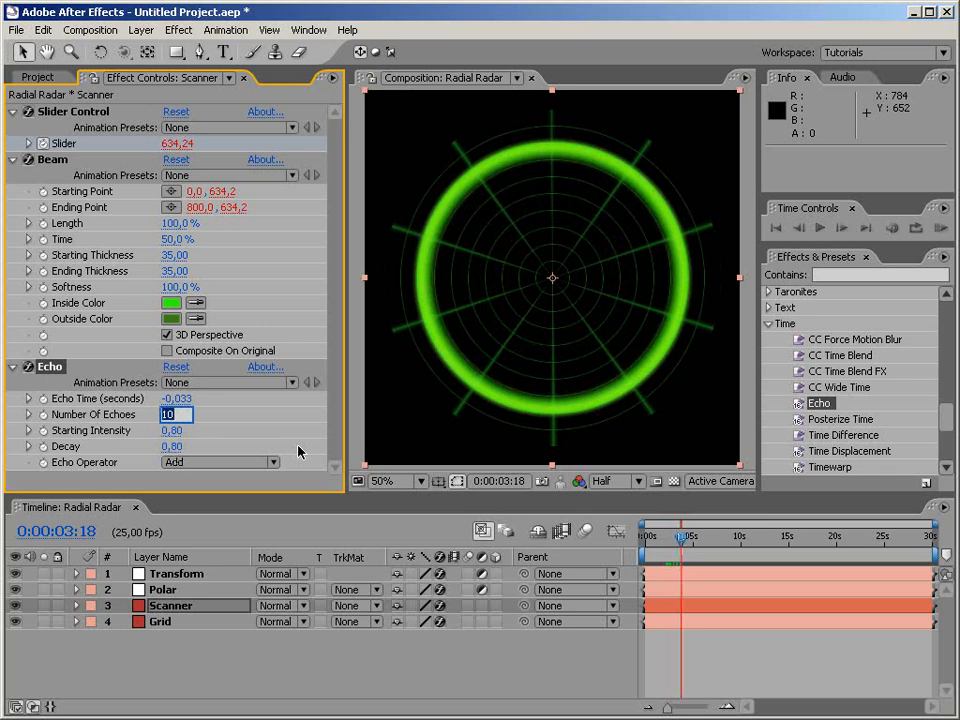
text(20)
key(Return)
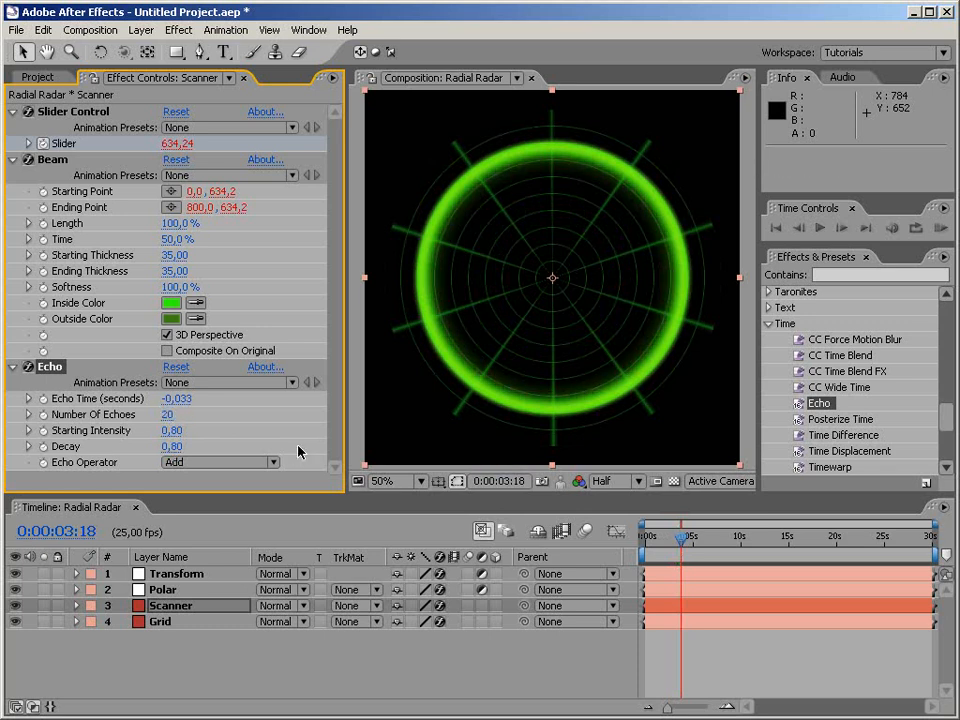
click(168, 414)
key(Return)
Step: At 0:00:06:09, apply the Stylize category's Glow effect to the Grid layer and lower its Glow Threshold to 39,2 %
drag(686, 548, 663, 549)
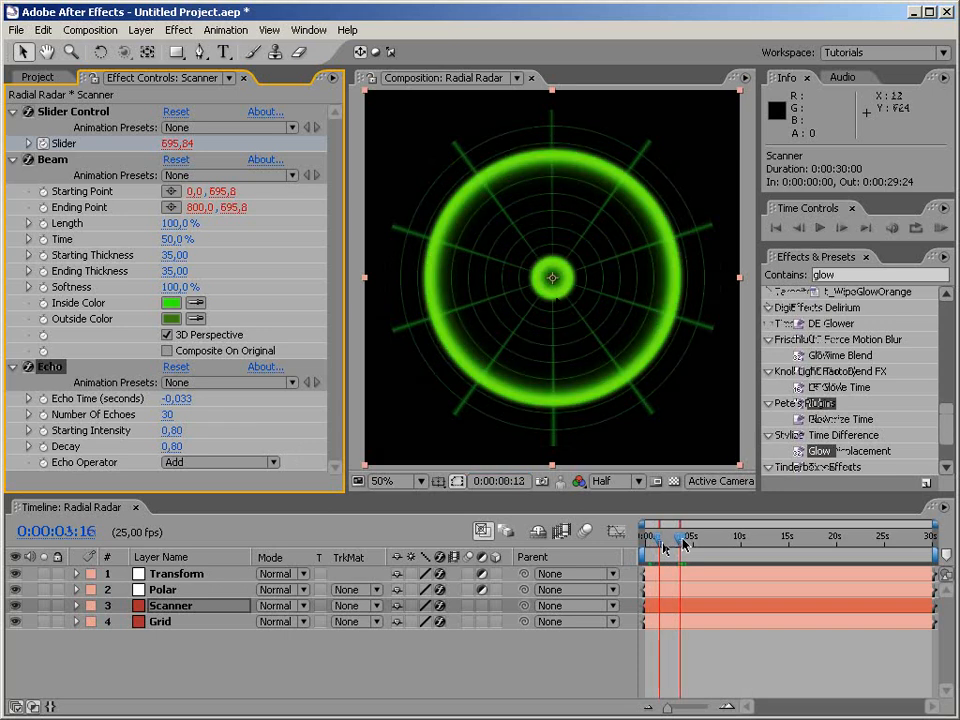
drag(683, 543, 707, 538)
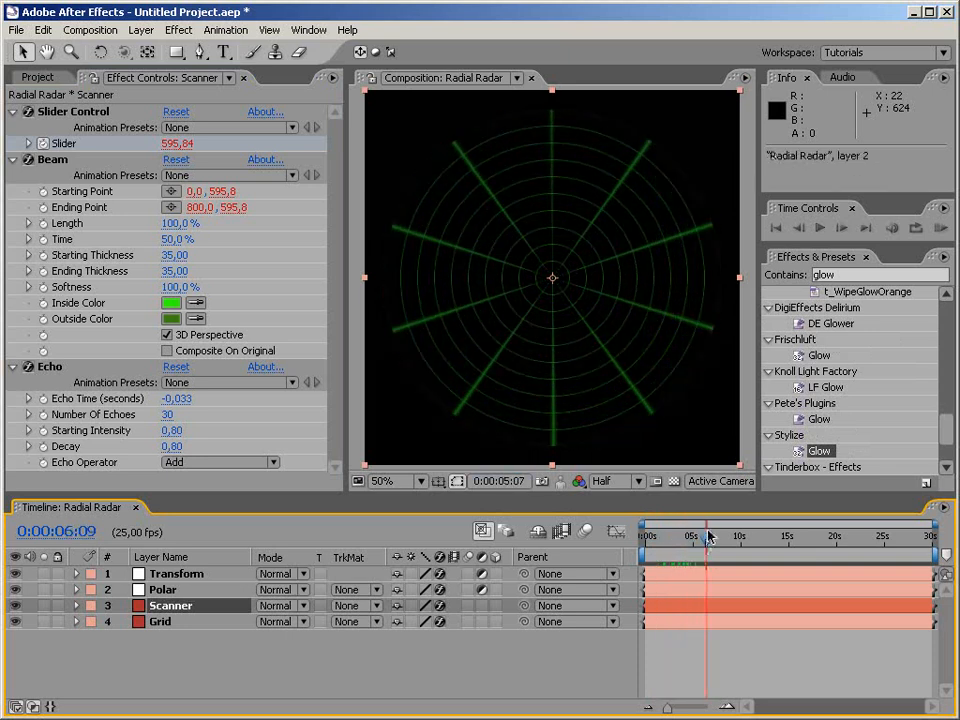
click(267, 654)
click(158, 625)
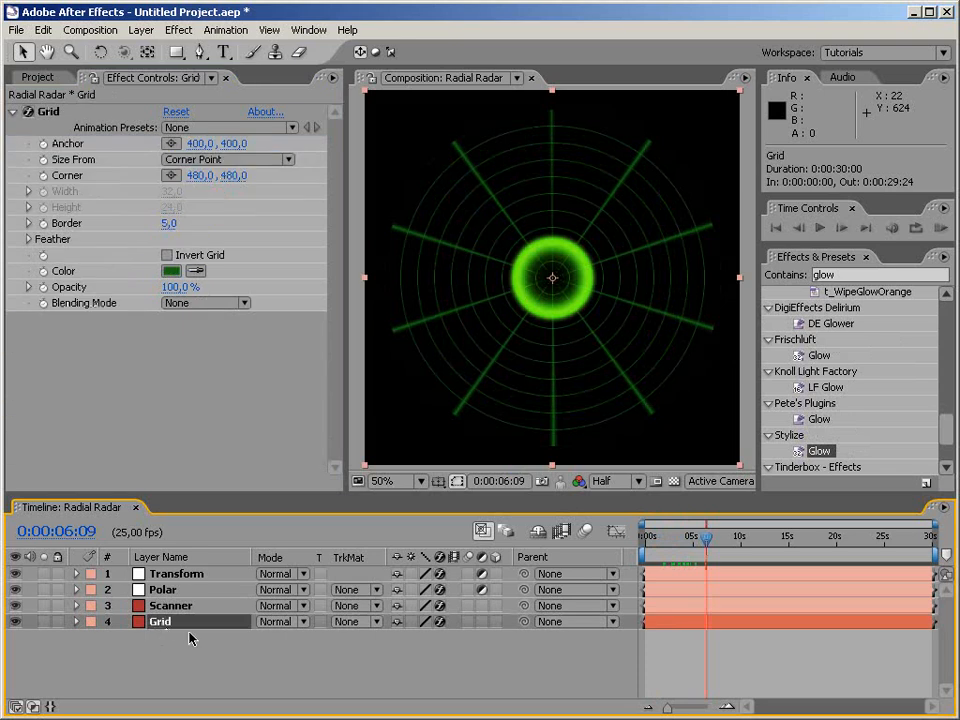
click(800, 455)
drag(800, 455, 150, 622)
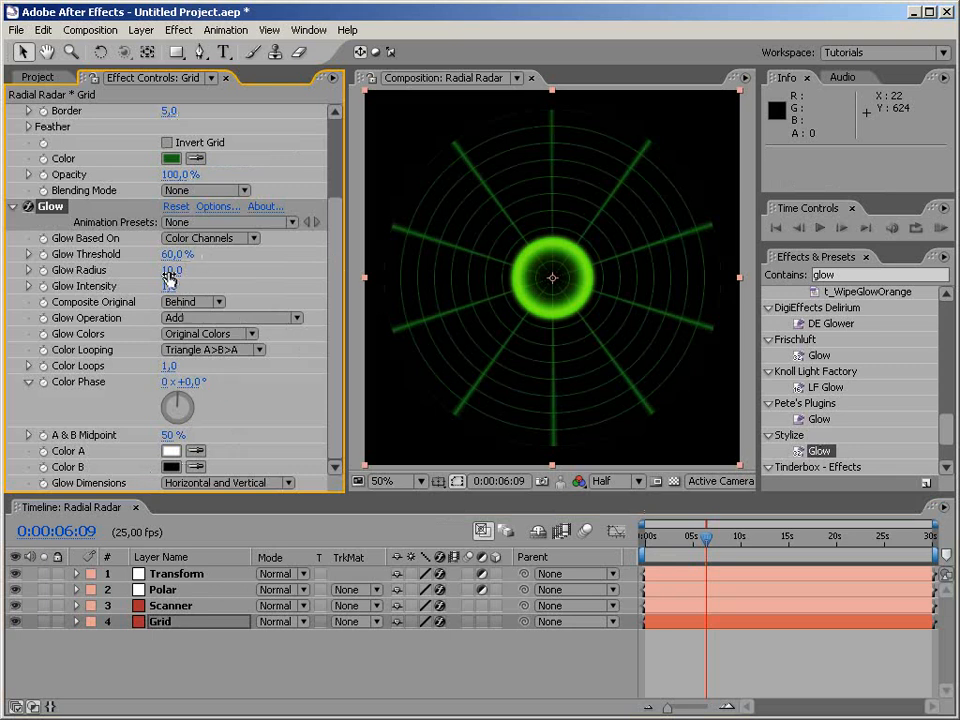
drag(178, 254, 128, 258)
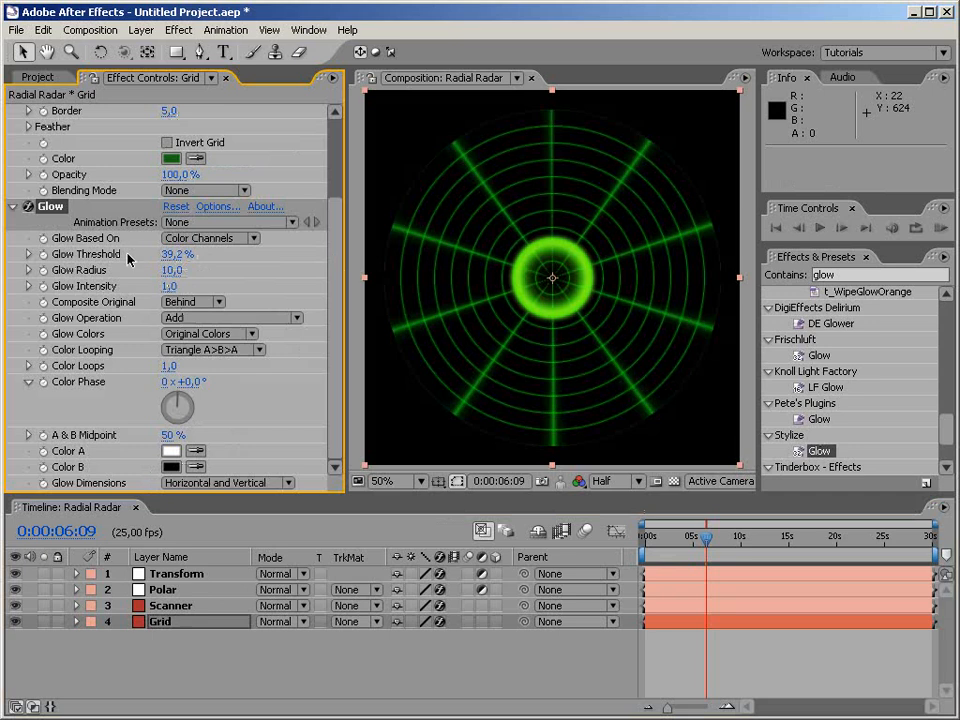
Step: Set Color A of the Grid layer's Glow effect to bright green, 3BFF14
click(170, 451)
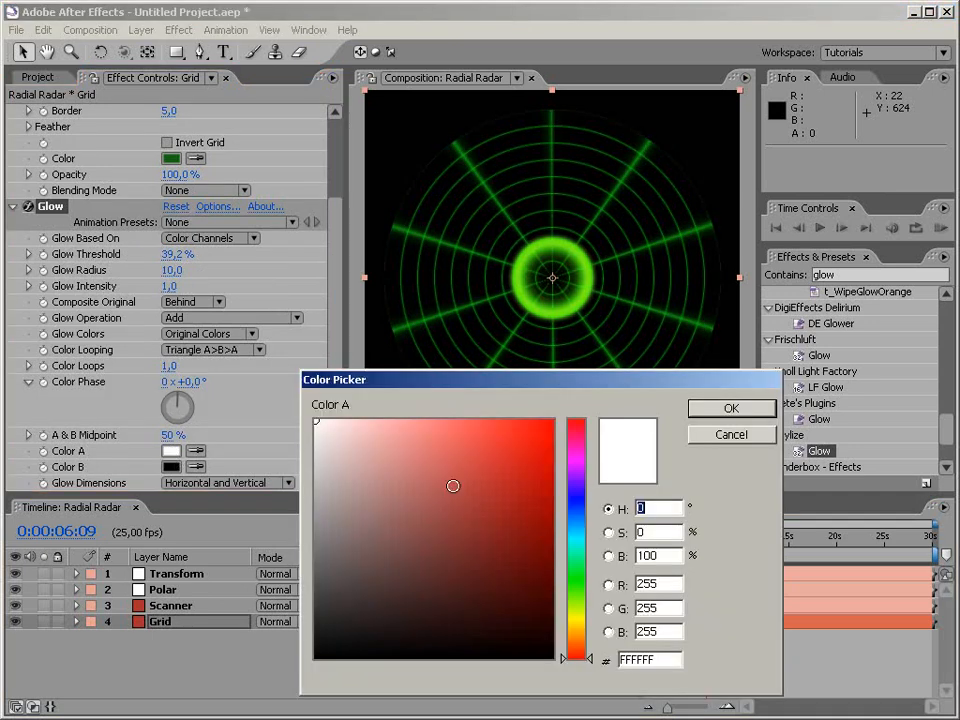
click(577, 588)
drag(470, 430, 533, 390)
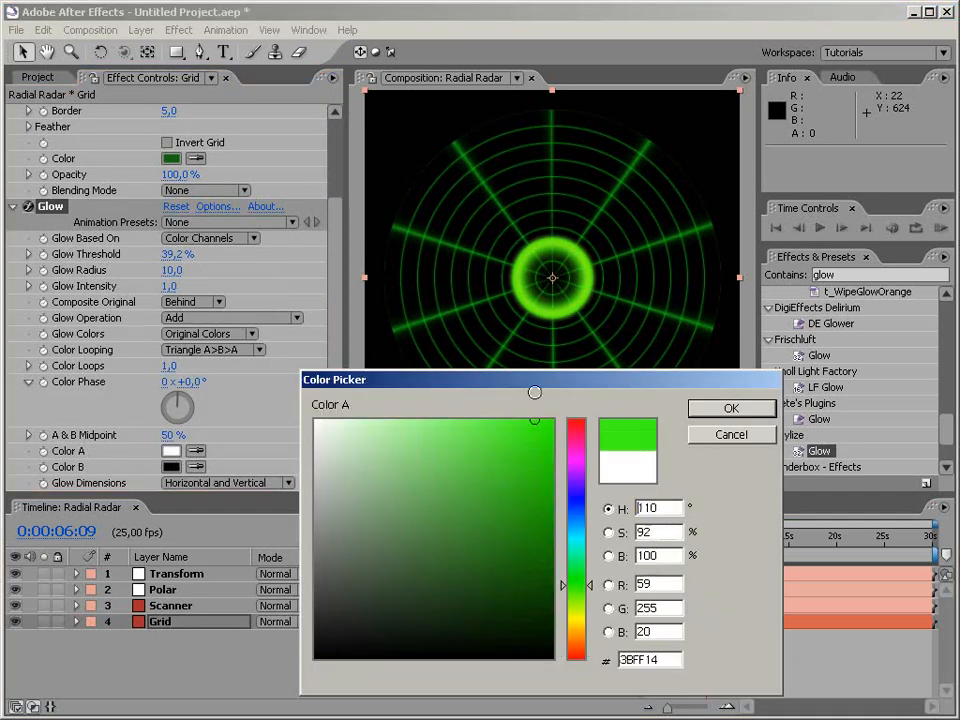
click(731, 408)
Step: Set the Grid glow's Color B to dark green, 26480A, and base its Glow Colors on A & B Colors
click(170, 467)
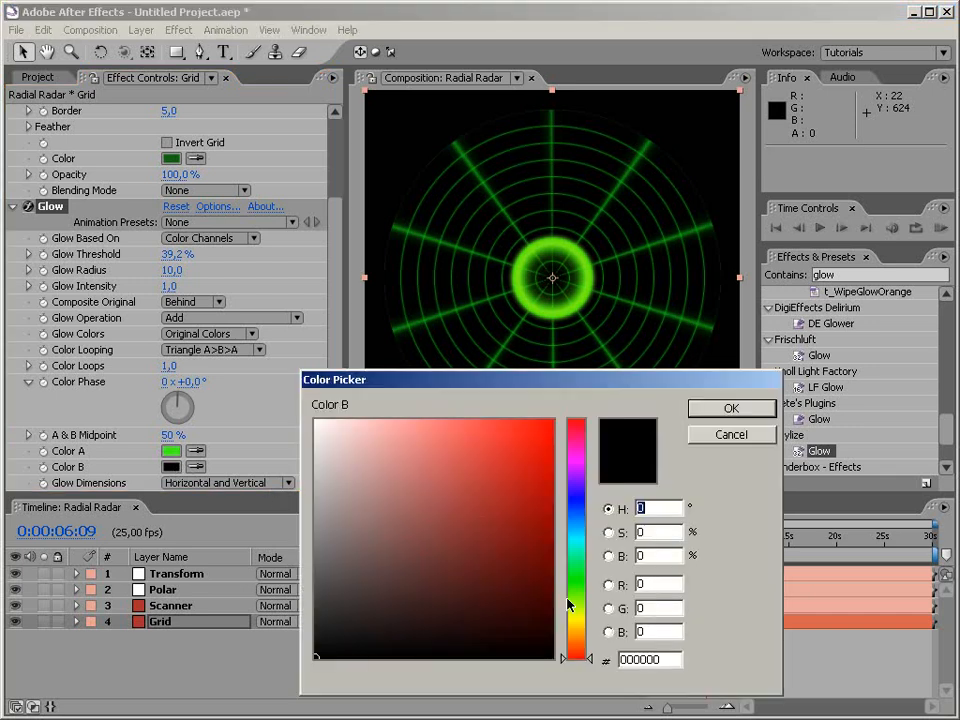
click(577, 600)
mouse_move(530, 588)
mouse_down()
mouse_move(538, 606)
mouse_move(519, 590)
mouse_up()
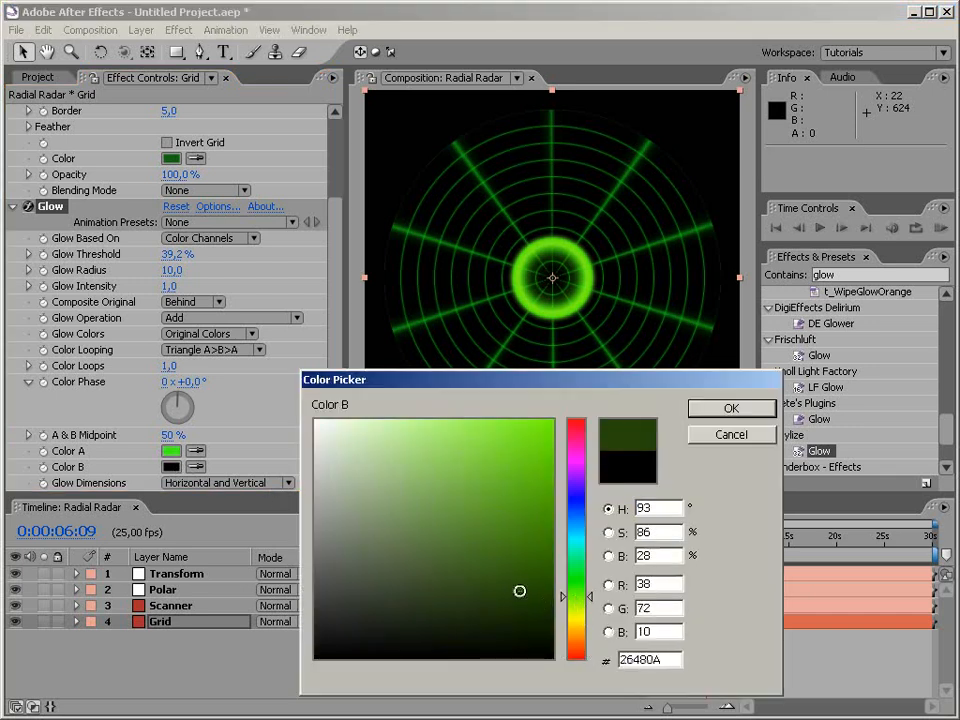
click(728, 408)
click(232, 334)
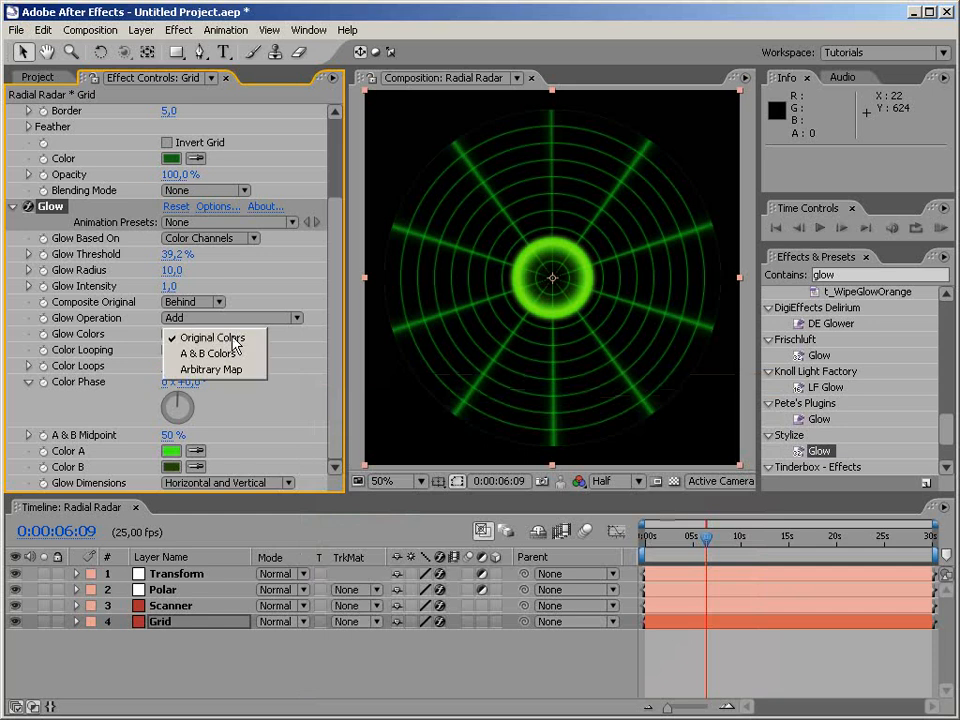
click(222, 355)
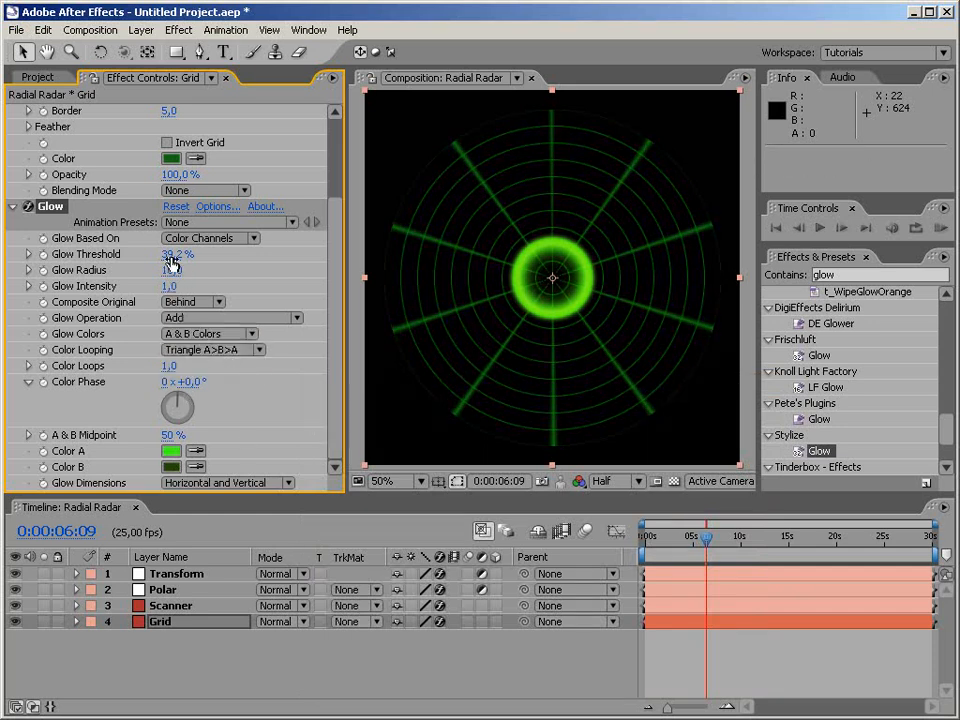
Step: Set the Grid glow's Threshold to 21,2 %, Radius to 14,0 and Intensity to 1,9, and preview the radar up to 0:00:10:10
drag(172, 254, 129, 254)
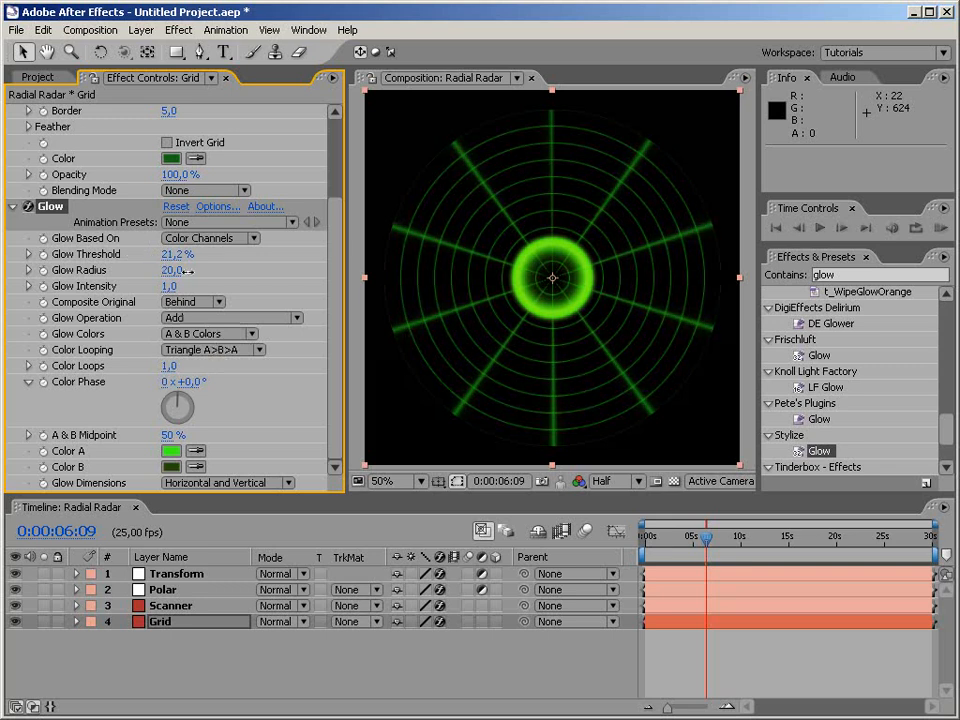
drag(193, 270, 170, 289)
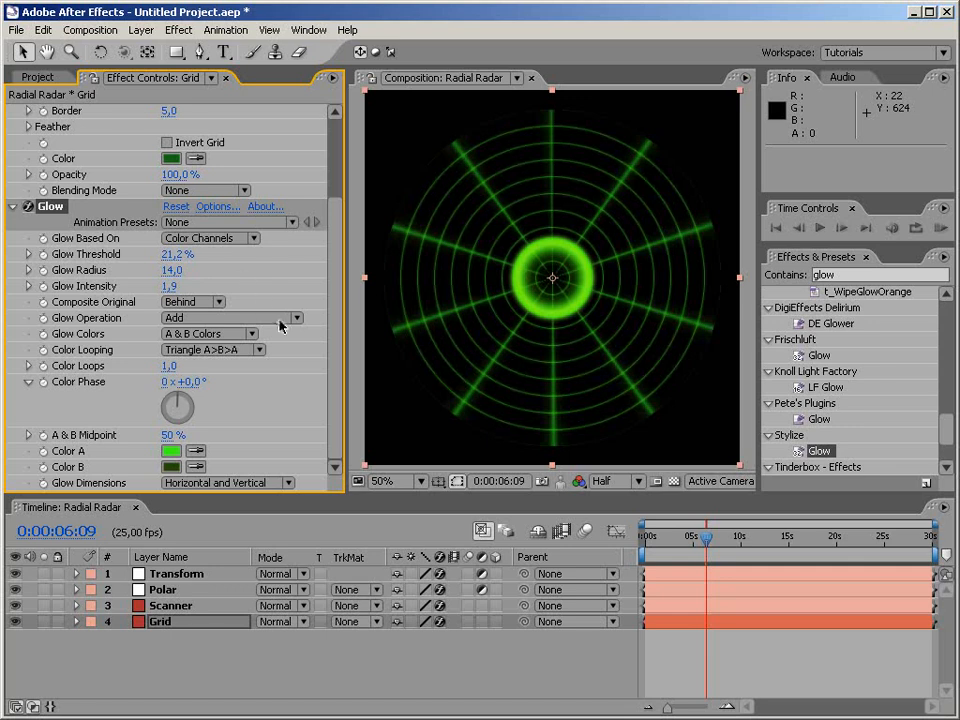
drag(706, 537, 748, 538)
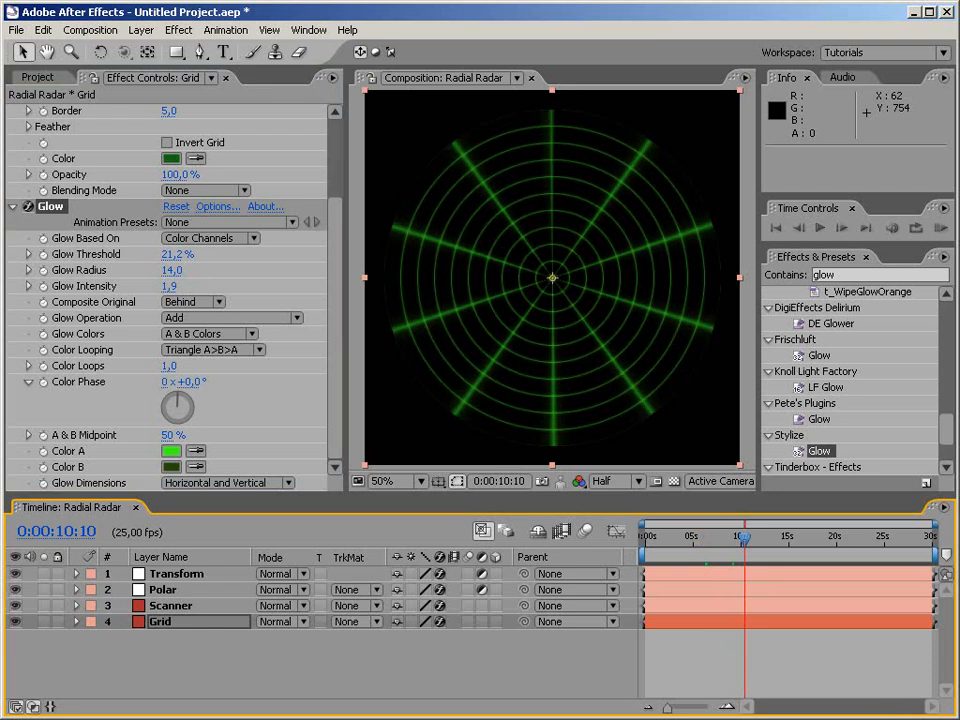
Step: Create a new composition, Comp 1, 100 pixels wide and 100 pixels high
click(38, 77)
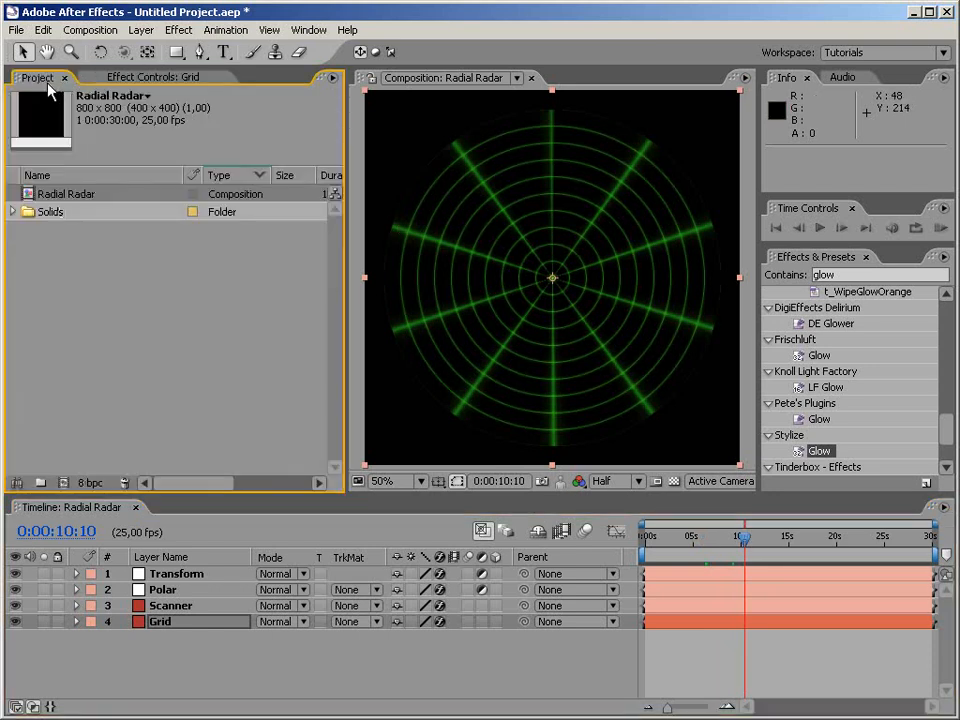
right_click(111, 290)
click(140, 297)
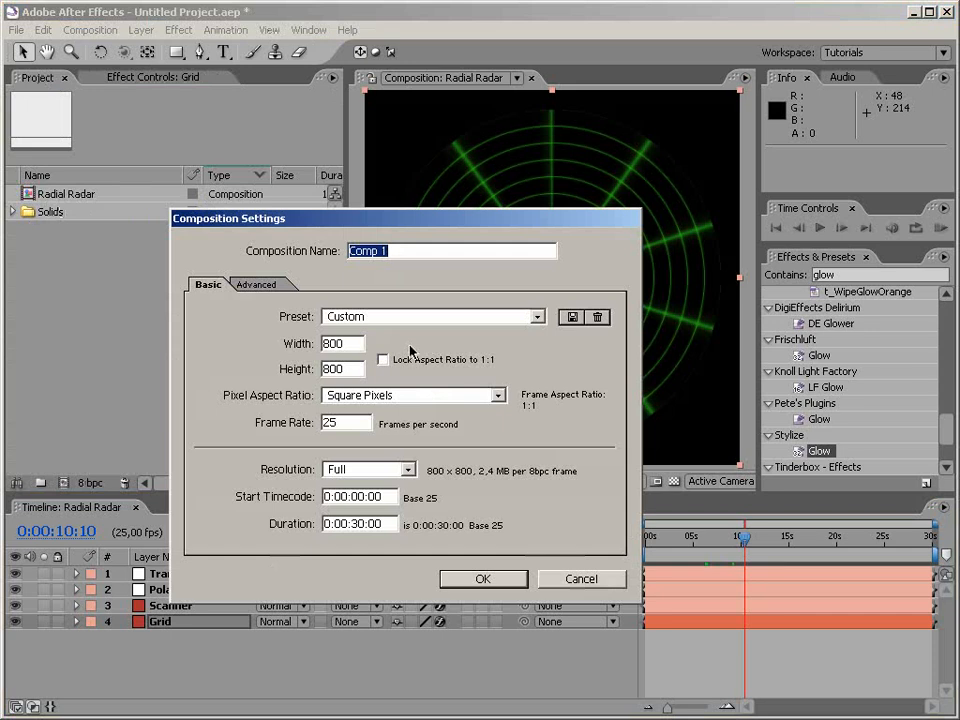
double_click(355, 342)
text(100)
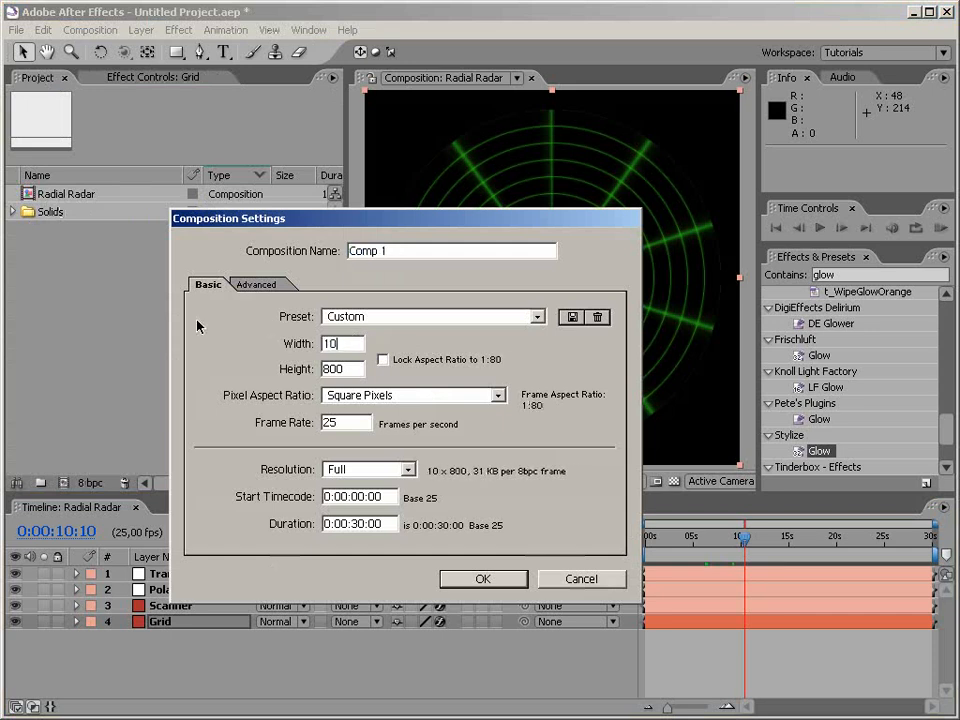
key(Tab)
text(100)
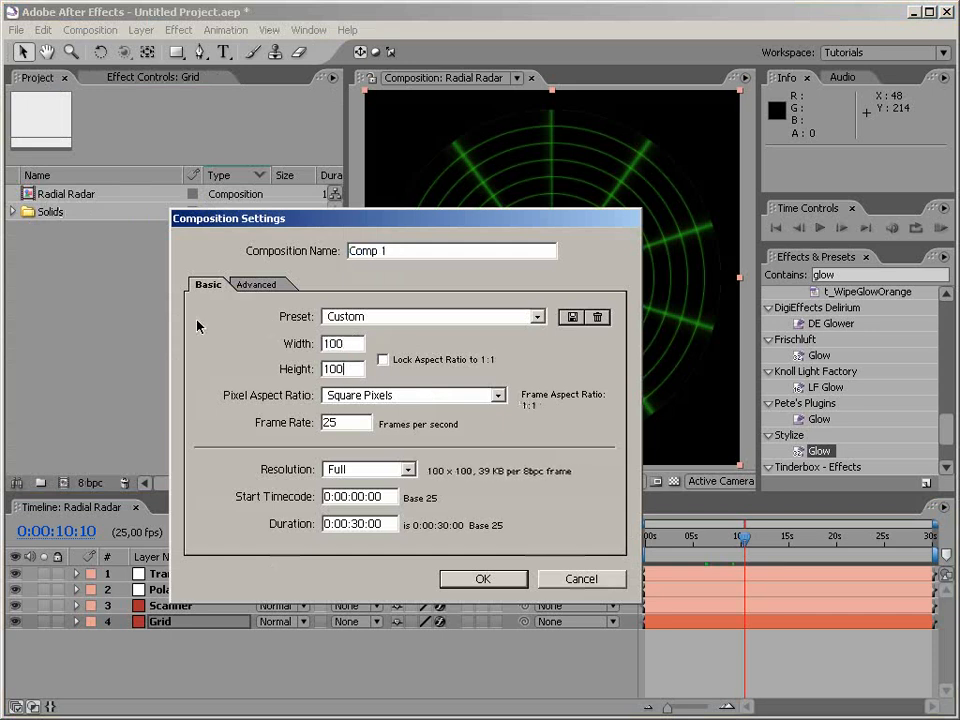
click(455, 578)
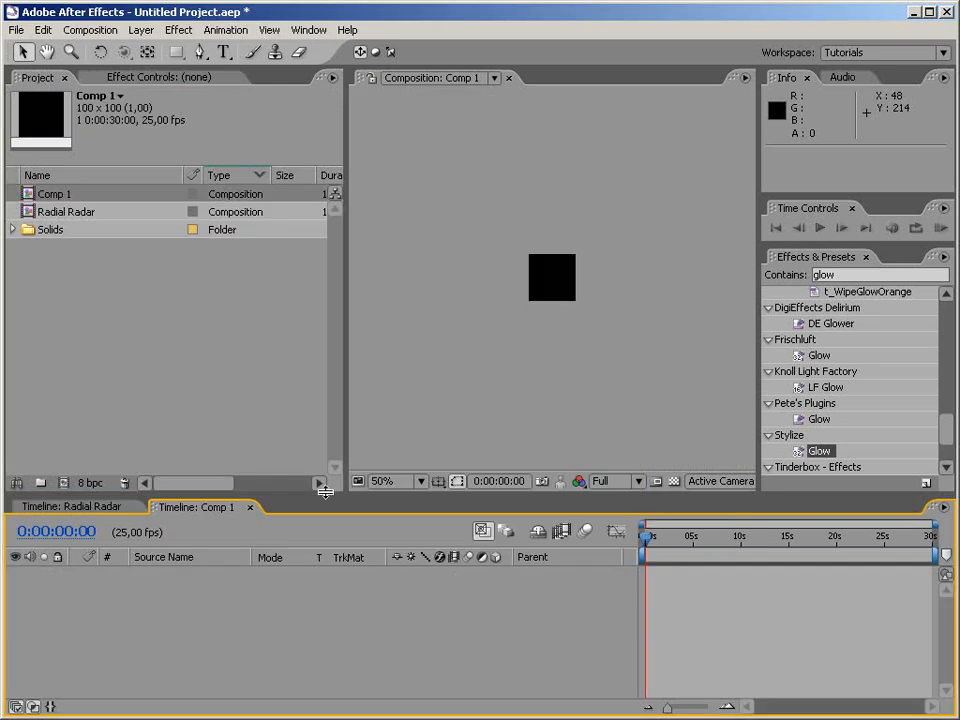
Step: Review the Radial Radar animation up to 0:00:29:10 and return to Comp 1
click(90, 507)
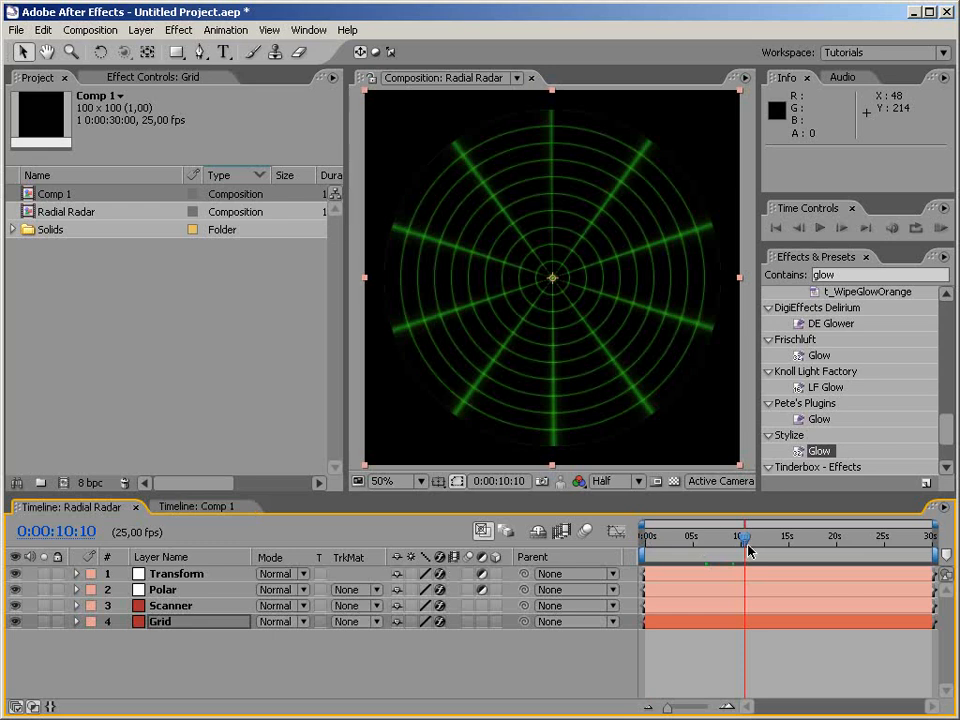
drag(744, 538, 930, 566)
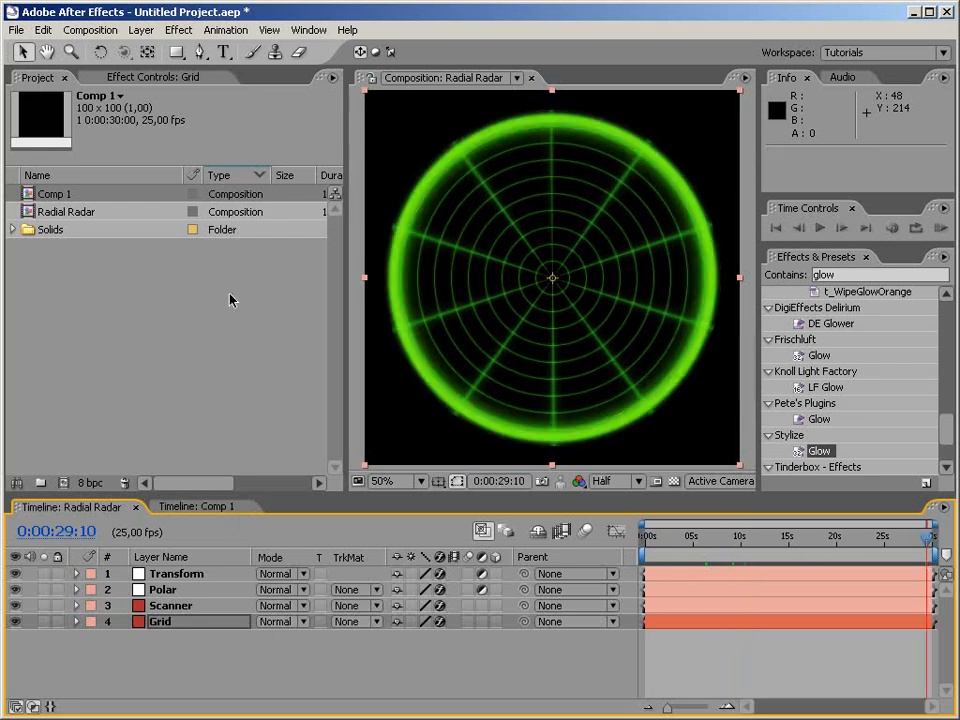
click(187, 507)
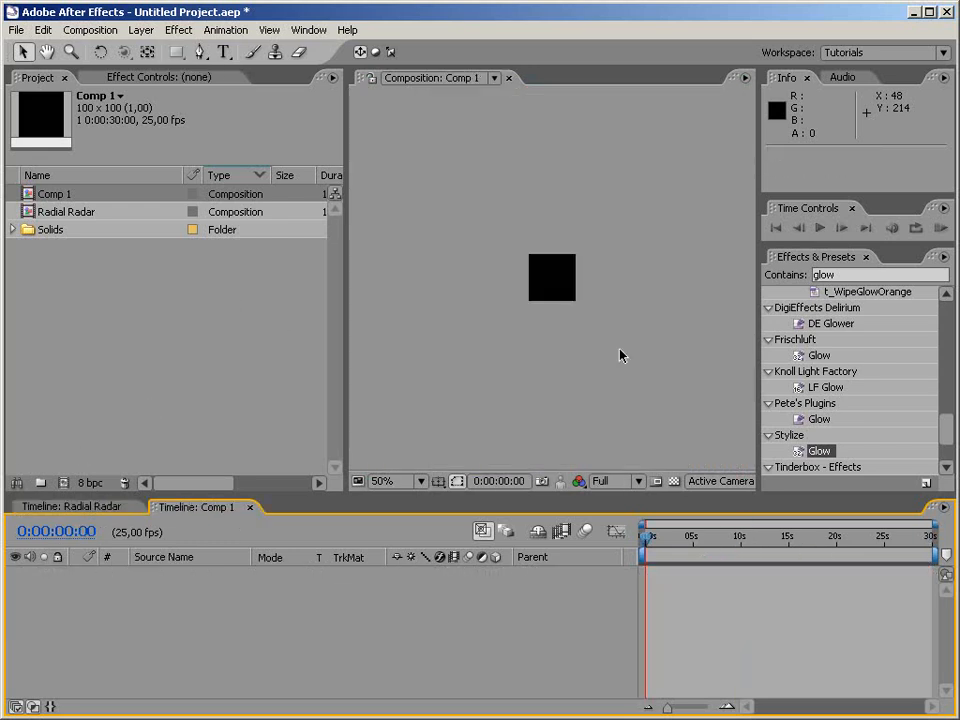
Step: Add a new 100 × 100 red solid layer with the default settings to Comp 1
scroll(538, 306, up, 1)
right_click(551, 275)
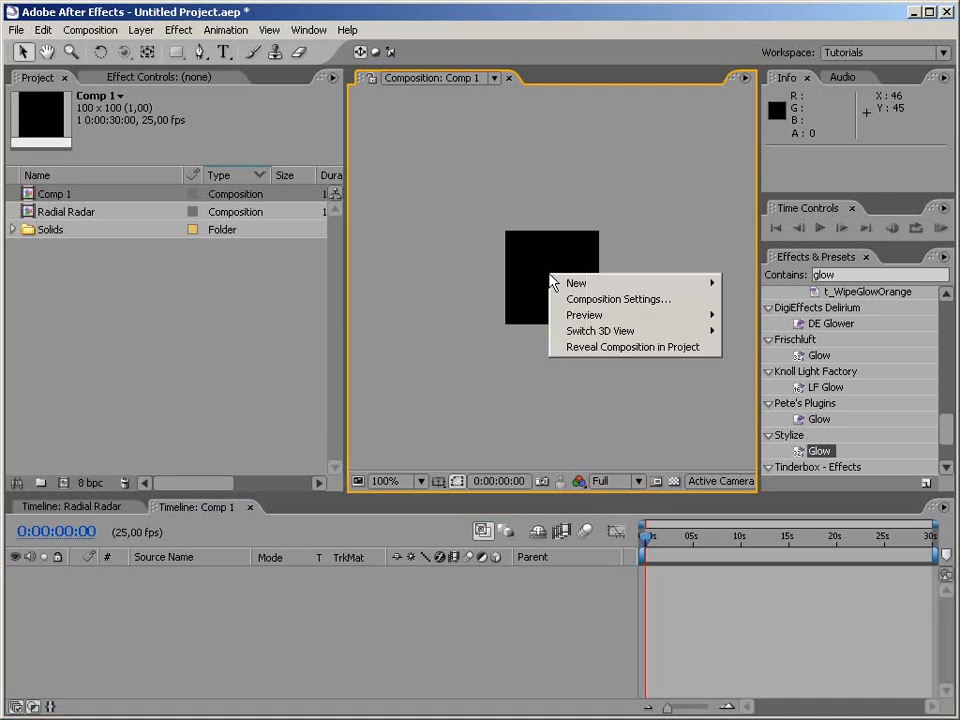
mouse_move(575, 283)
click(791, 324)
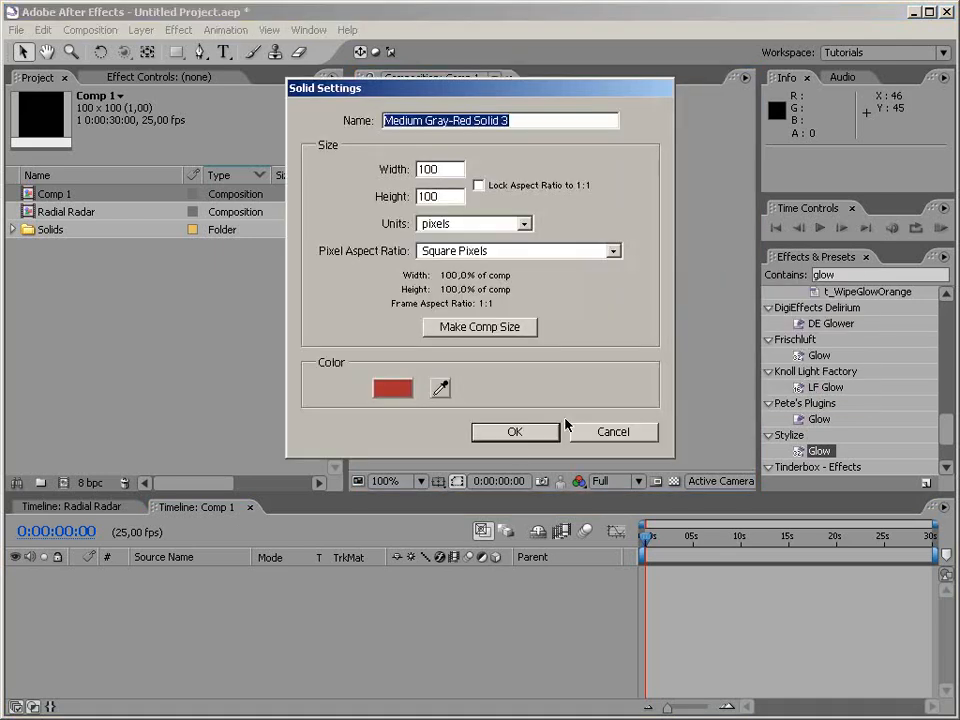
click(512, 433)
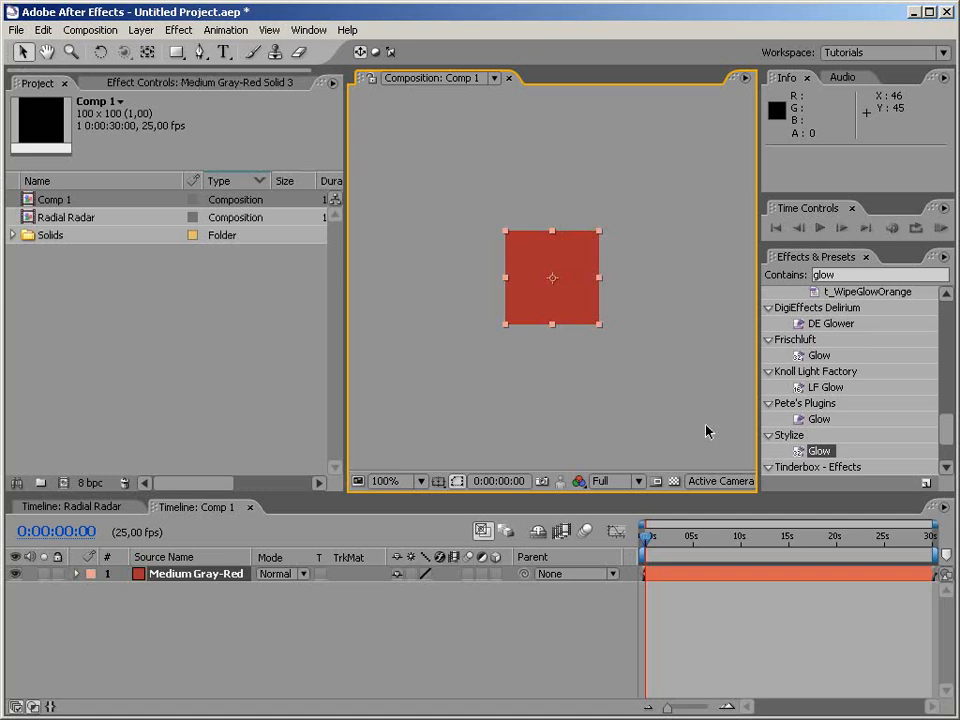
Step: Draw an open four-point mask path on the red solid with the Pen tool, forming a triangular aircraft symbol with crossing lines
click(200, 52)
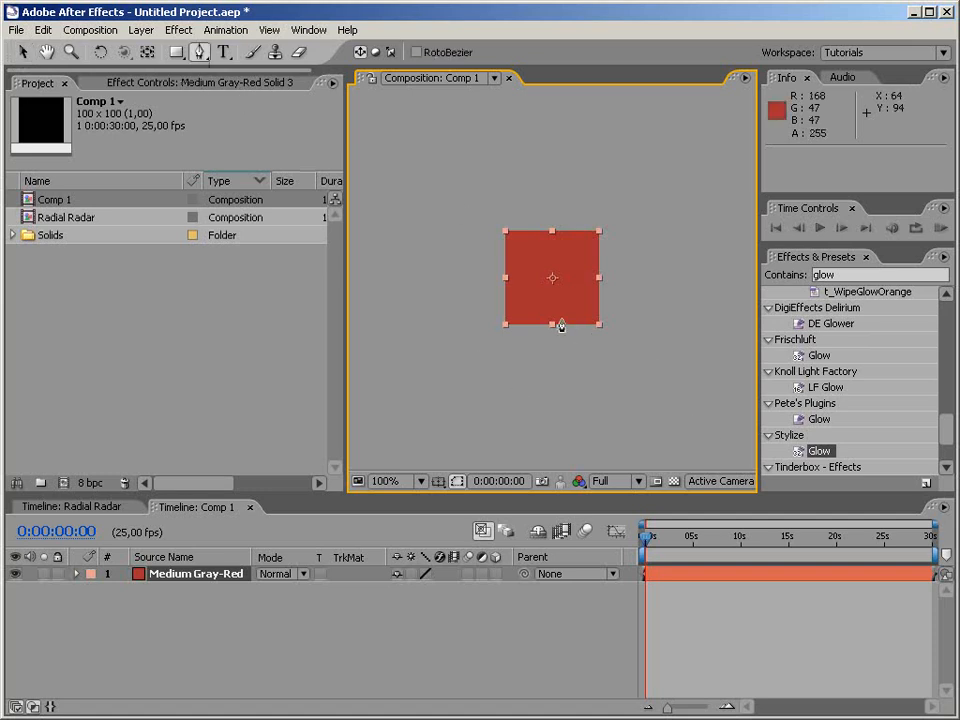
click(530, 307)
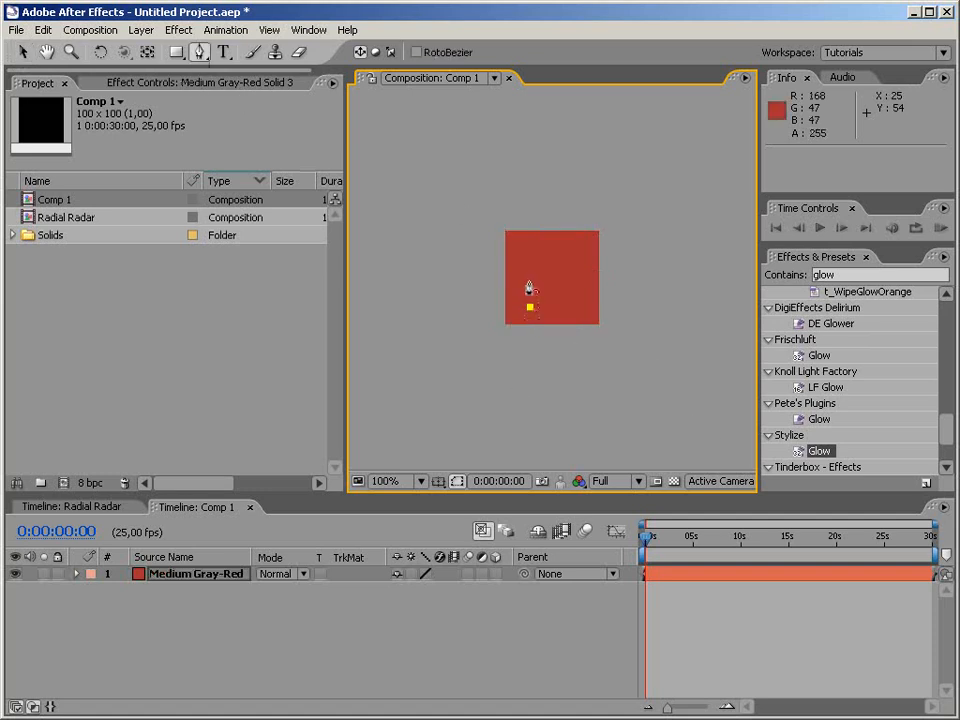
click(529, 259)
key(ctrl+z)
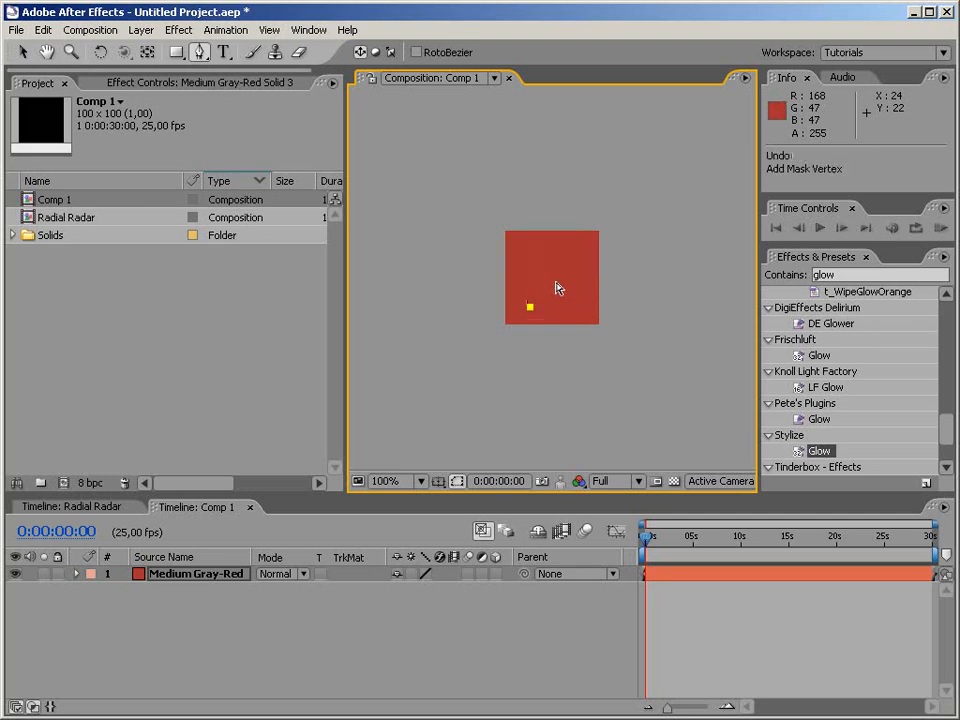
click(530, 259)
click(586, 293)
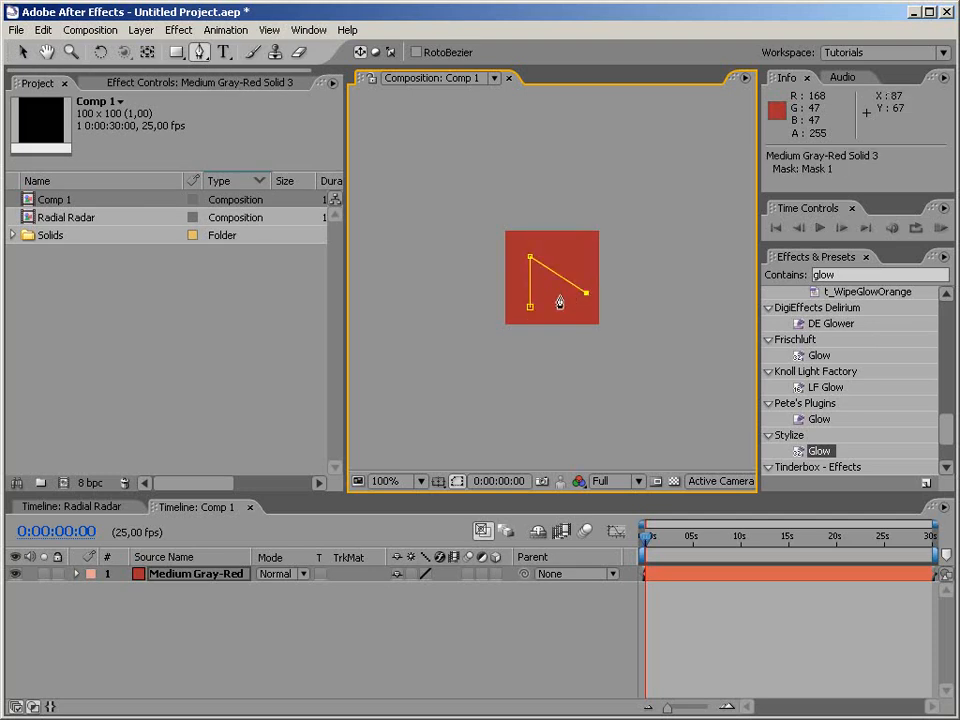
click(515, 291)
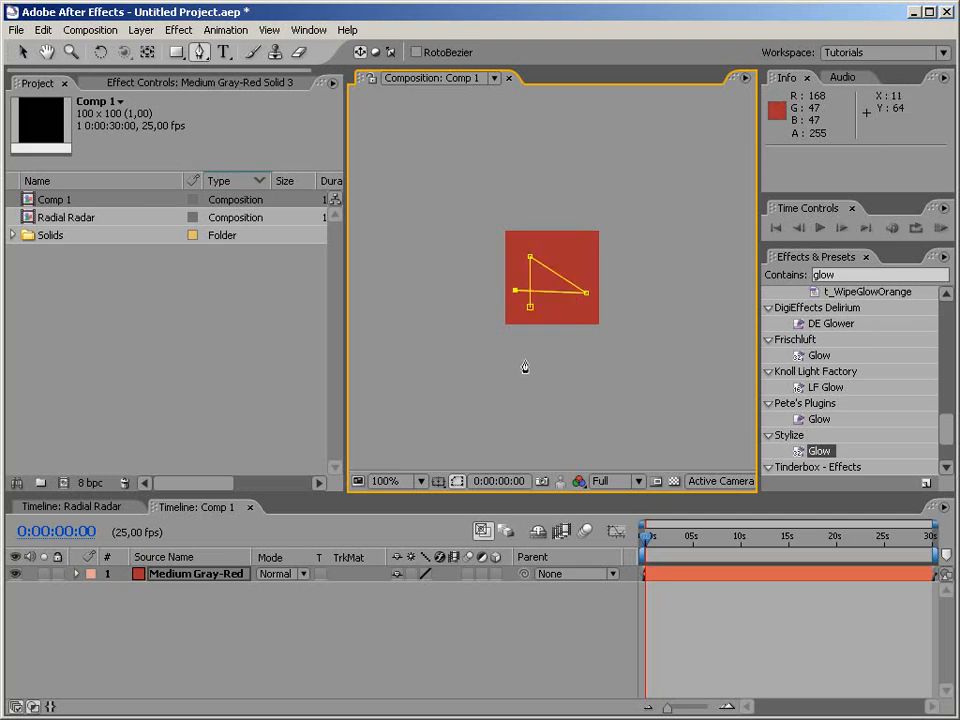
key(ctrl+z)
click(517, 292)
Step: Shift the aircraft mask path slightly upward and reduce its height with Free Transform, keeping its width
key(ctrl+t)
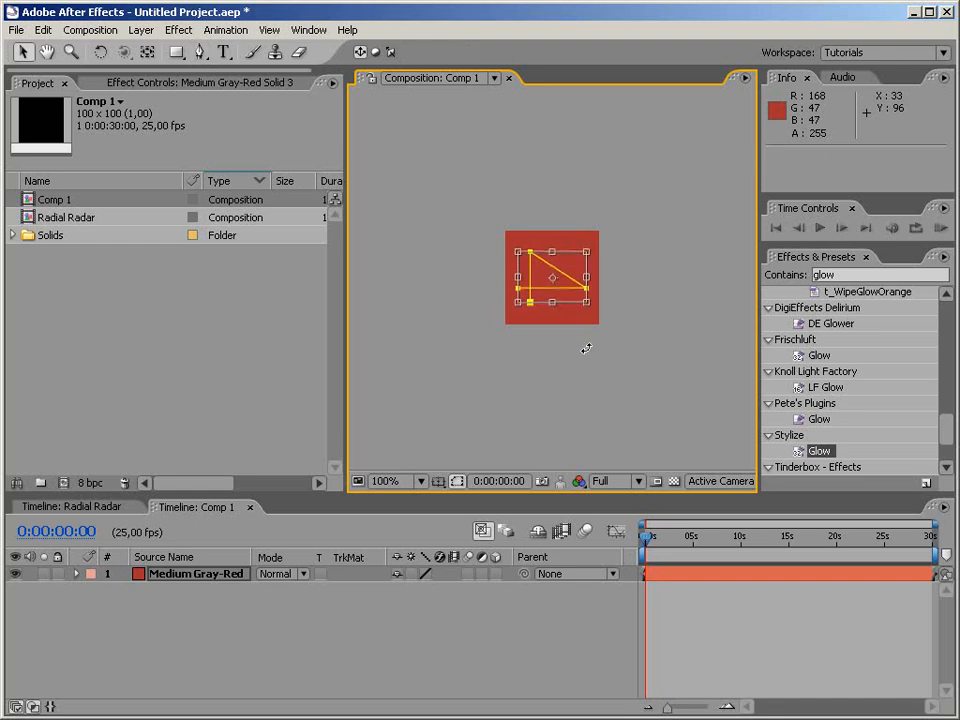
drag(552, 252, 551, 258)
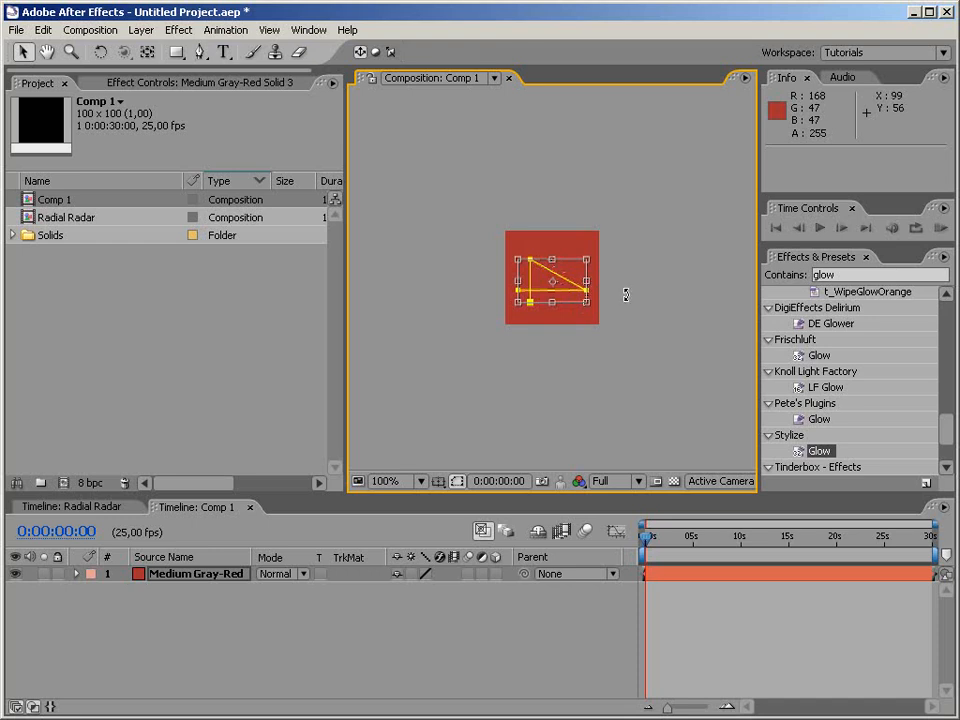
double_click(628, 299)
click(606, 415)
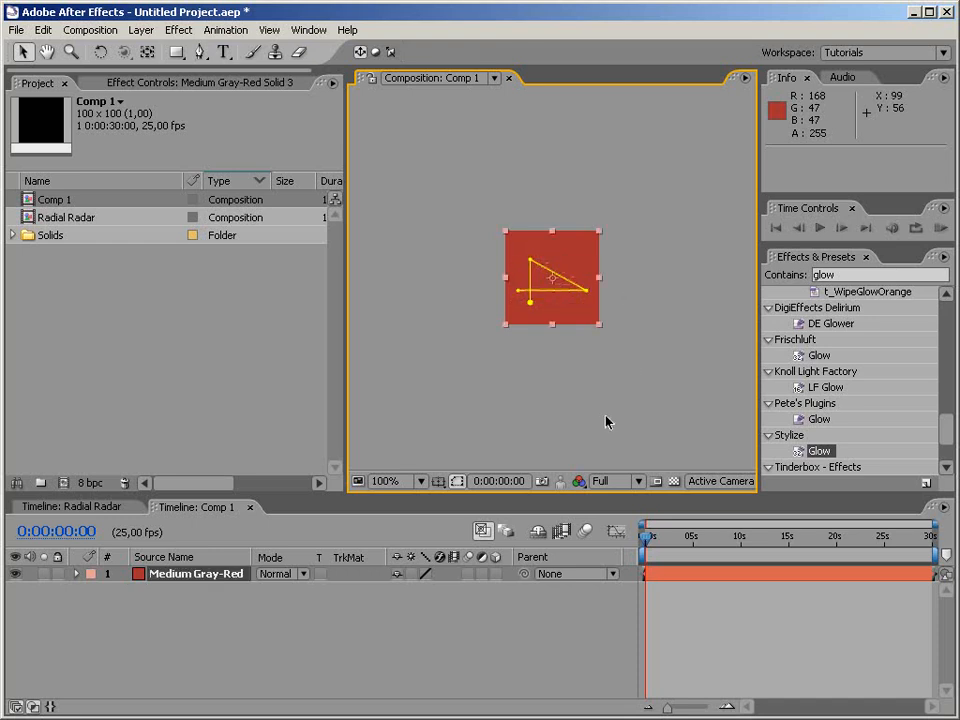
Step: Find the Generate Stroke effect and apply it to the masked solid
click(866, 273)
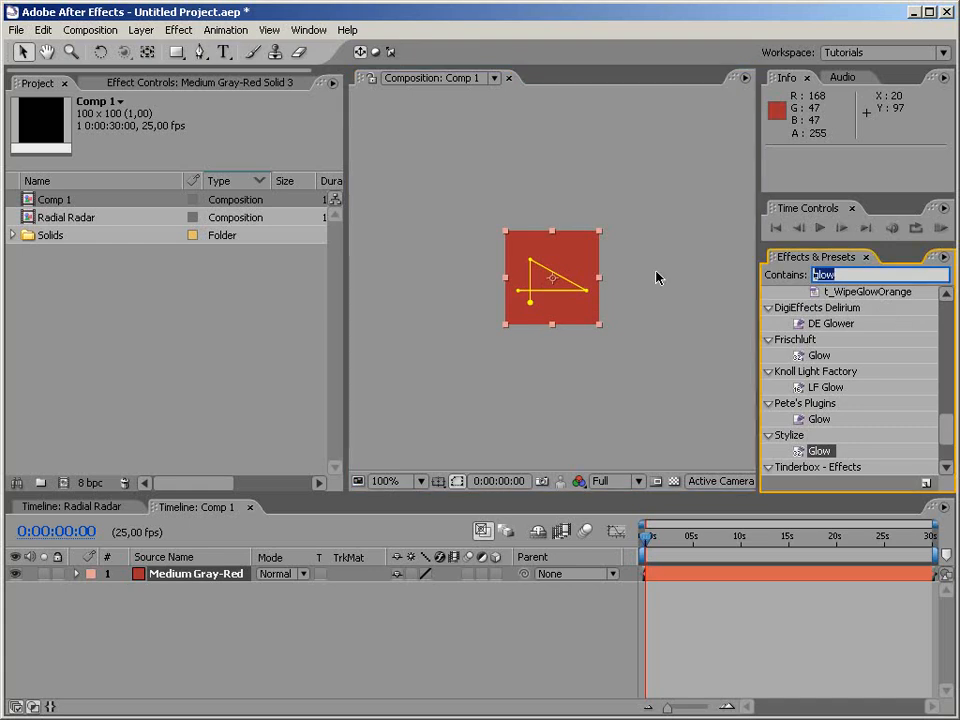
text(strok)
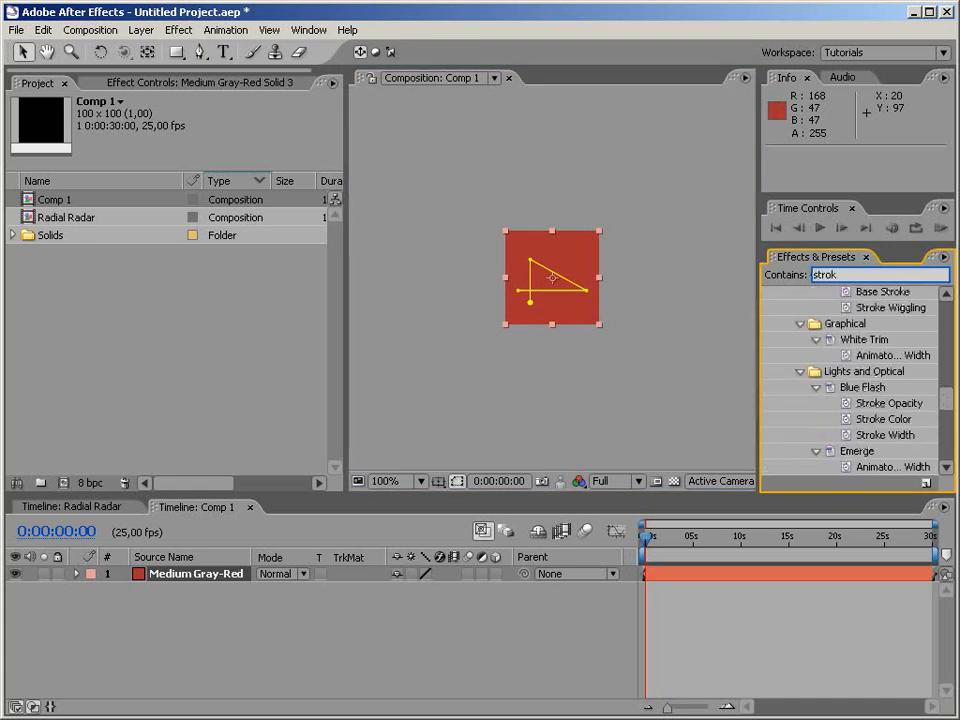
drag(946, 400, 952, 460)
drag(822, 402, 565, 328)
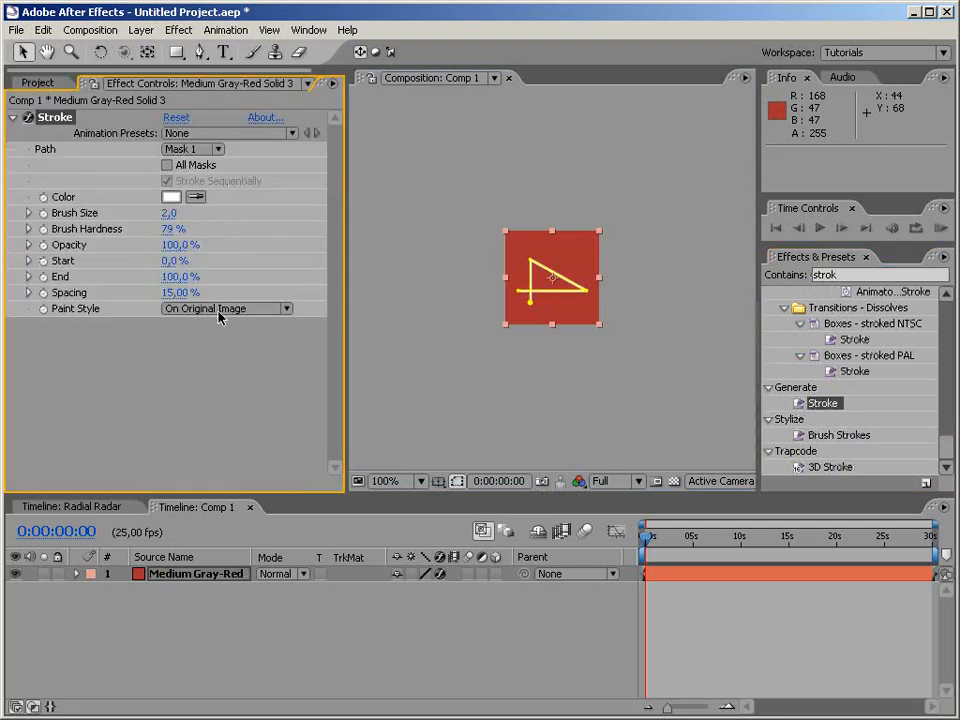
Step: Set the Stroke effect's Paint Style to On Transparent and its Brush Size to 4,0
click(172, 309)
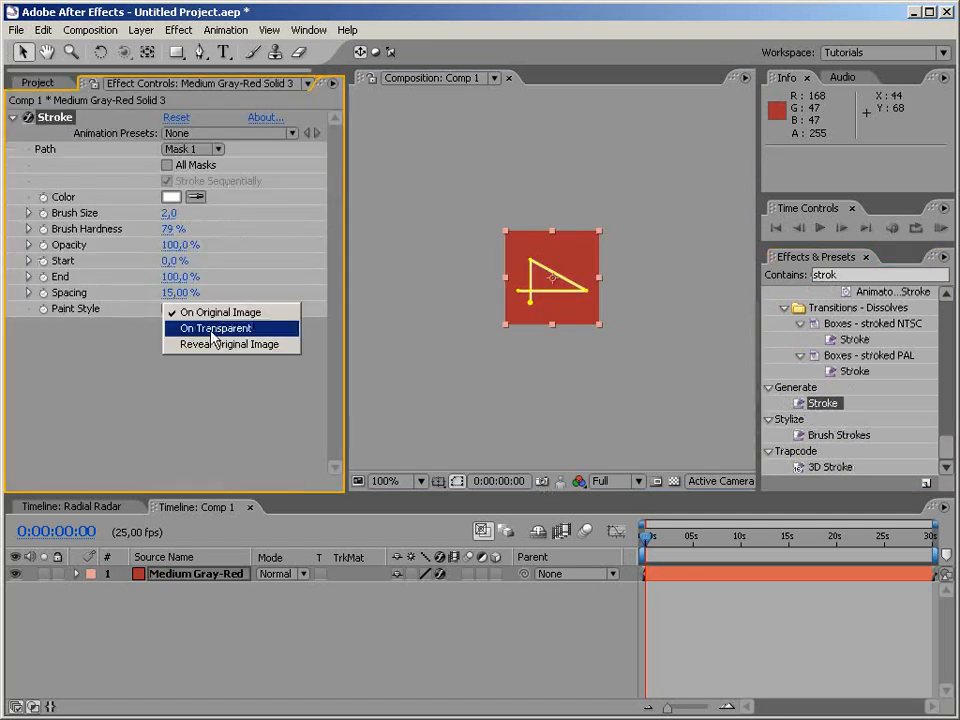
click(213, 330)
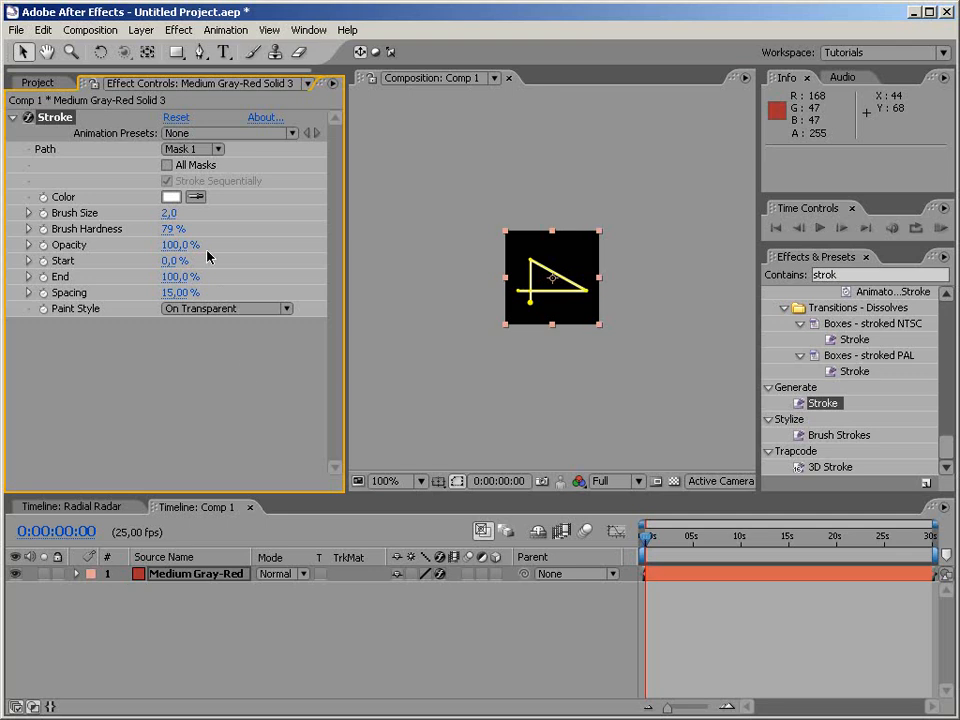
drag(170, 219, 197, 217)
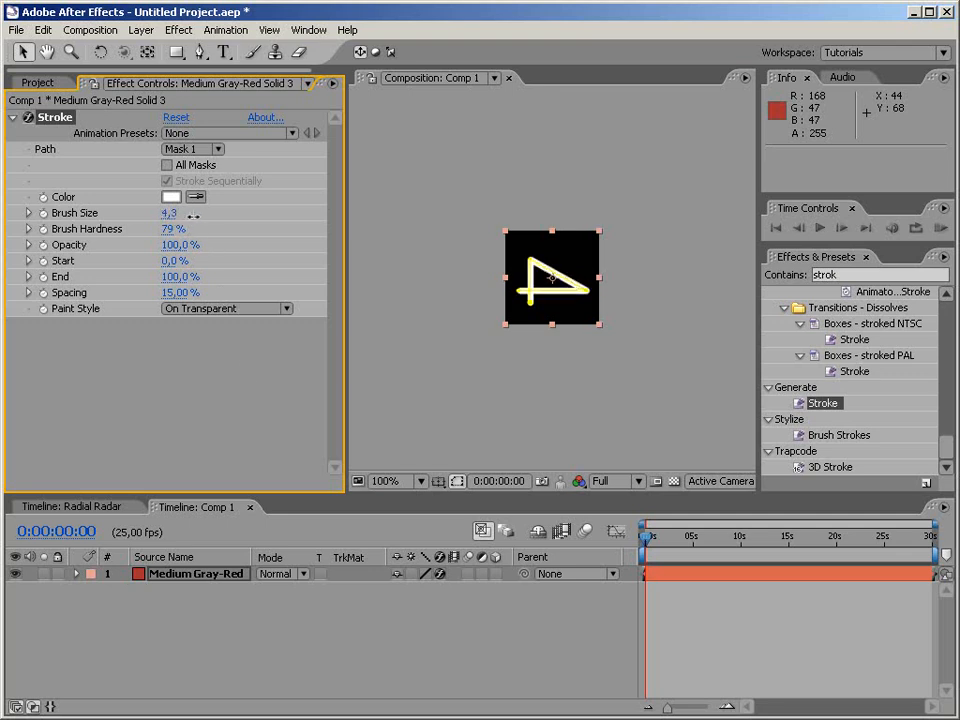
click(175, 230)
click(261, 259)
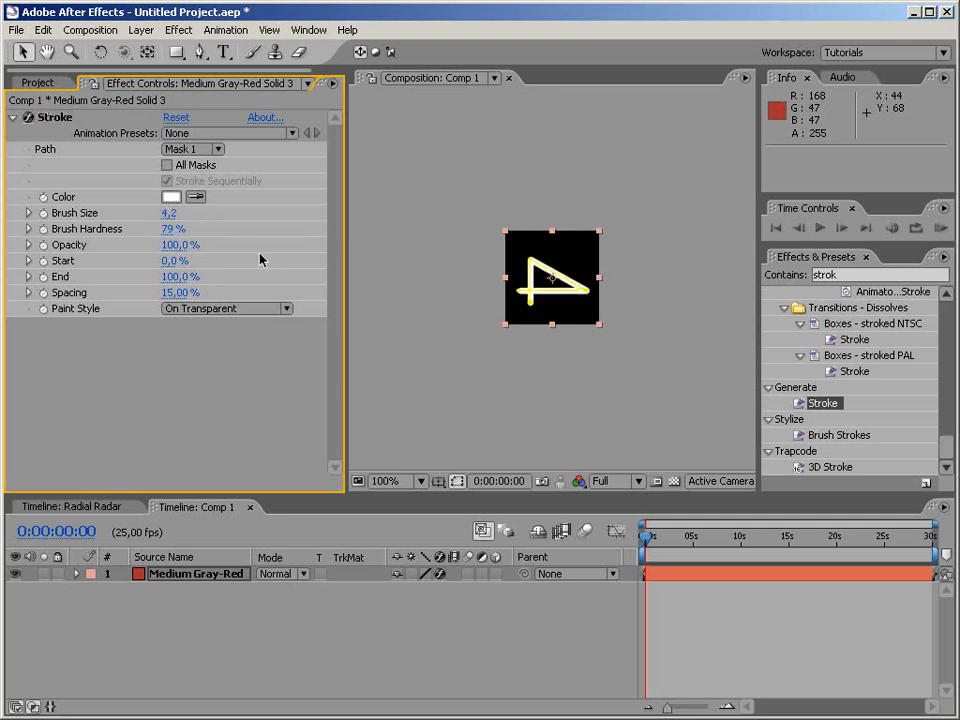
click(168, 213)
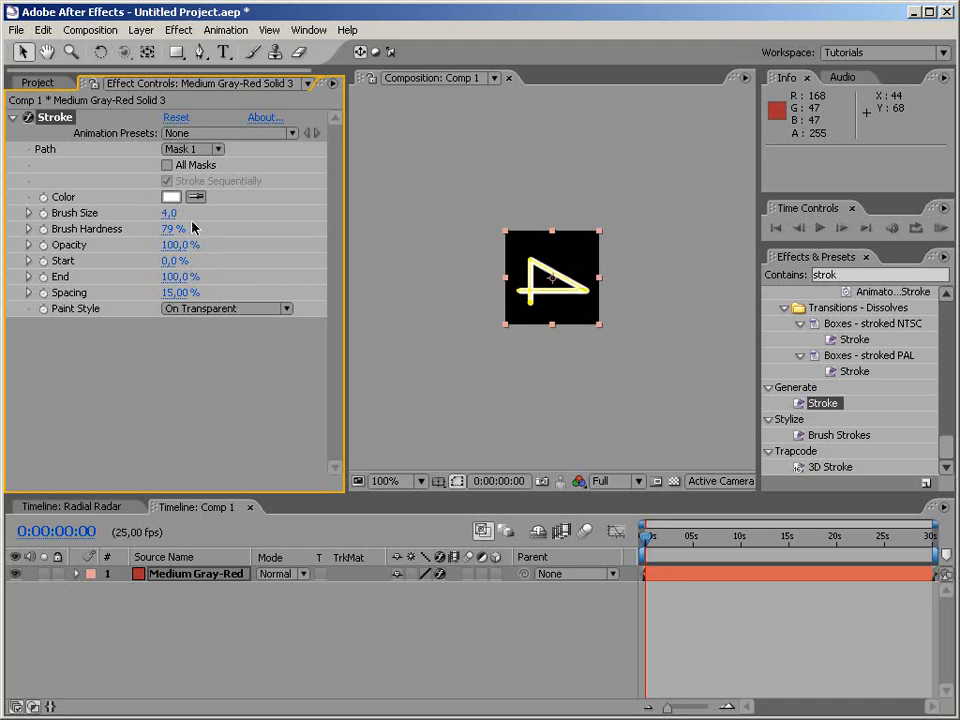
Step: Set the stroke color to pure green with R 0, G 255 and B 0
click(170, 197)
click(576, 568)
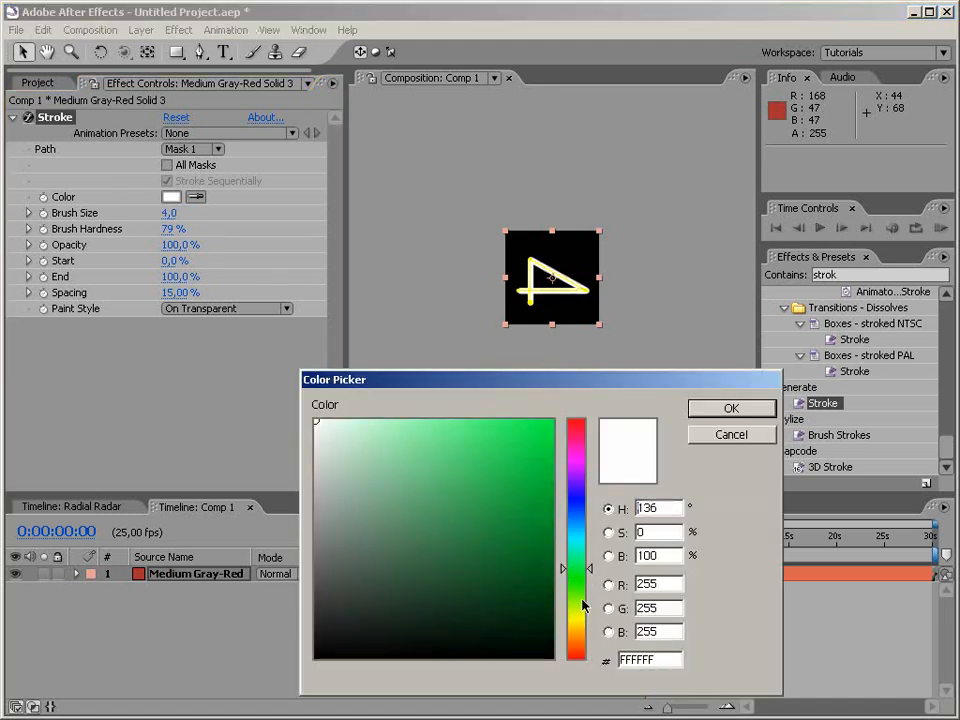
double_click(663, 585)
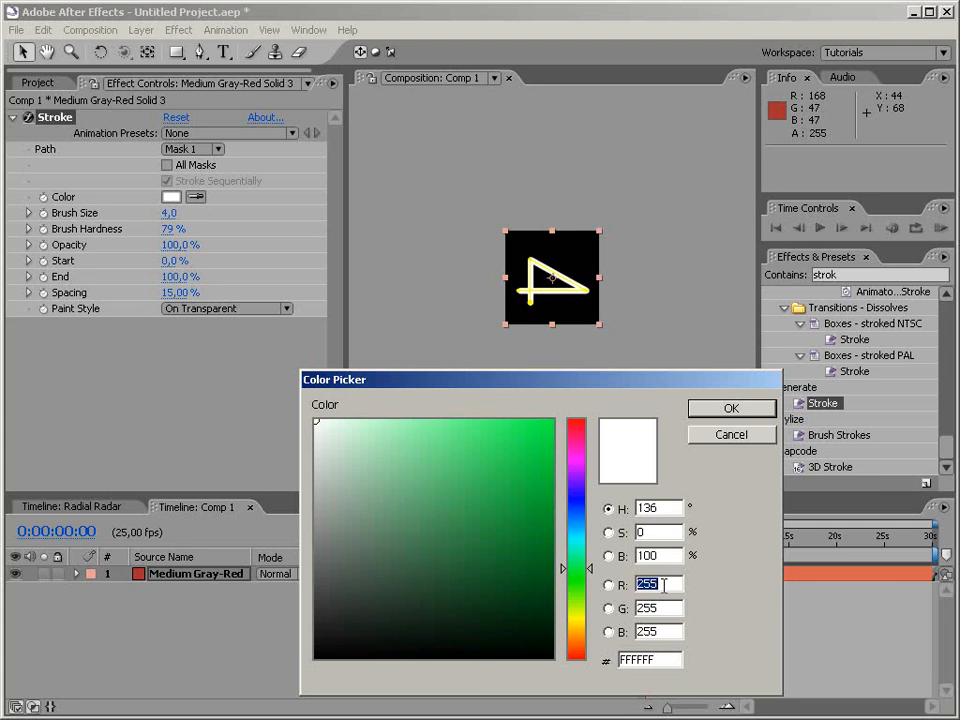
text(0)
key(Tab)
key(Tab)
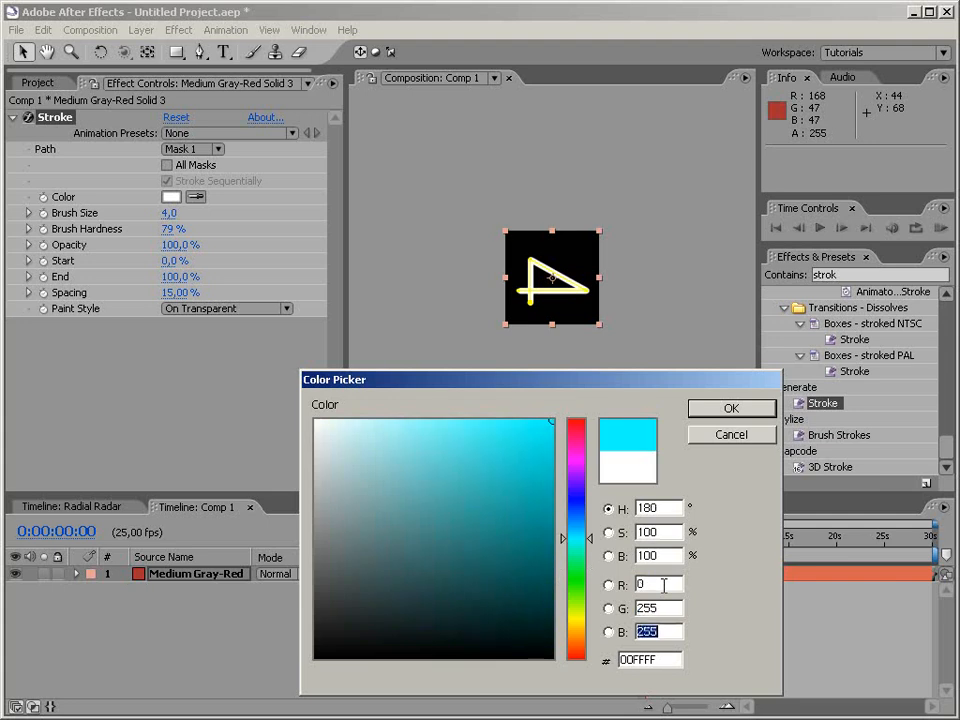
text(0)
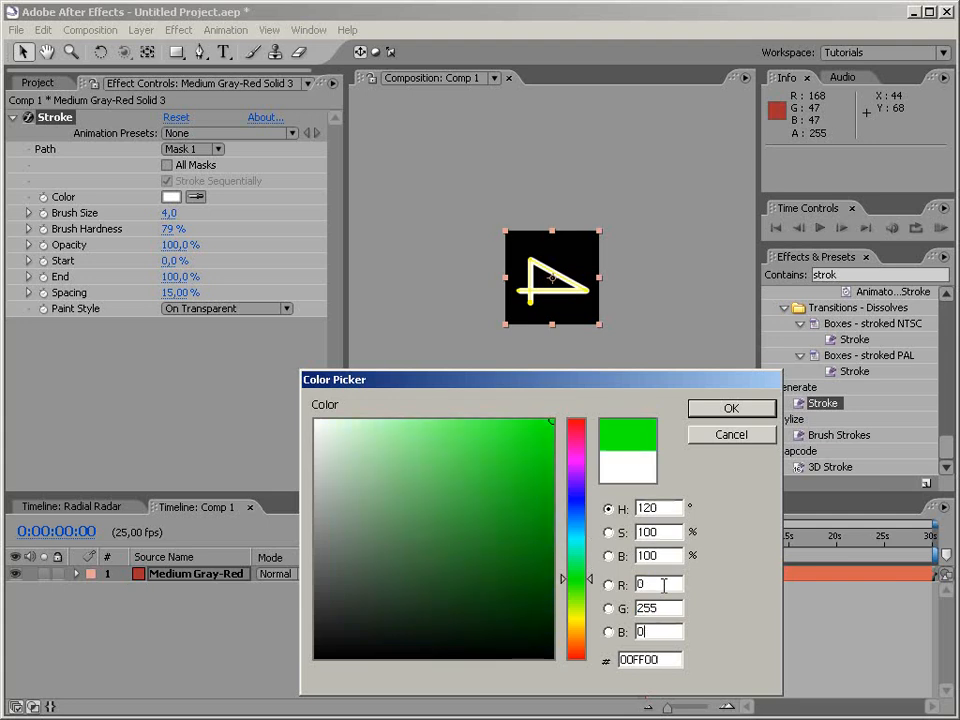
click(748, 407)
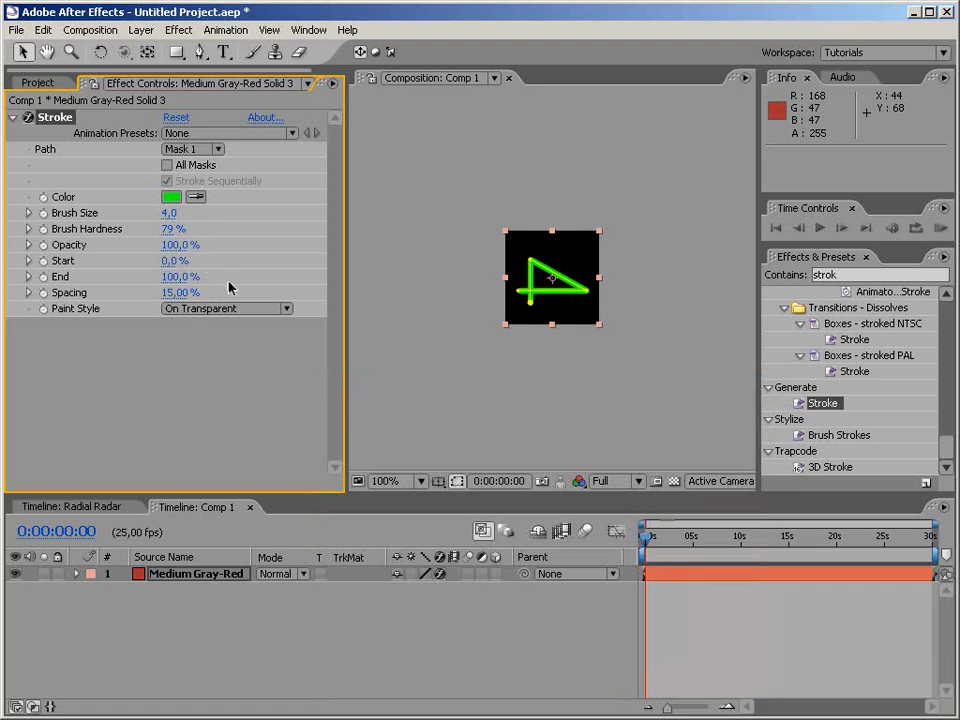
Step: Set the stroke's Brush Hardness to 19 % and deselect the layer
drag(172, 229, 0, 234)
drag(170, 232, 0, 240)
drag(172, 229, 194, 228)
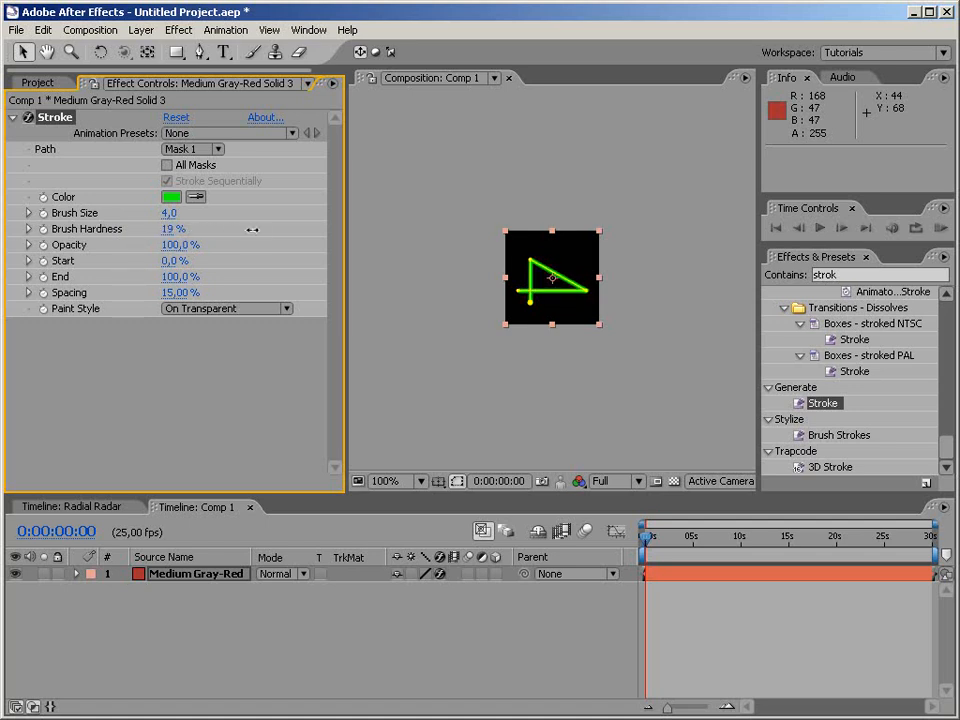
click(521, 417)
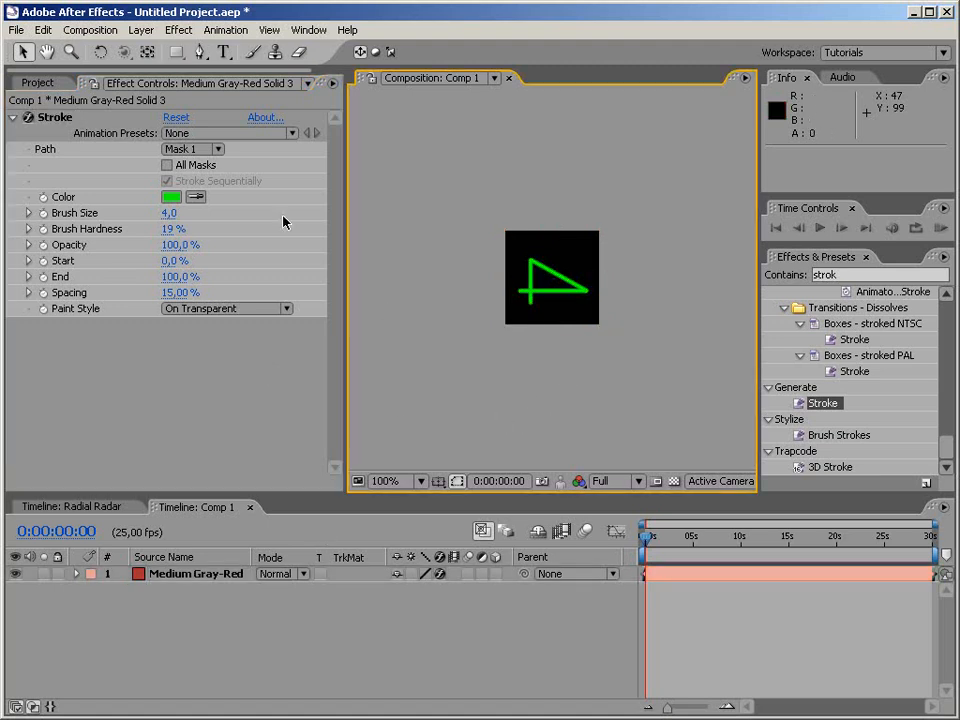
Step: Rename the composition Comp 1 as AirCraft in the project
click(40, 83)
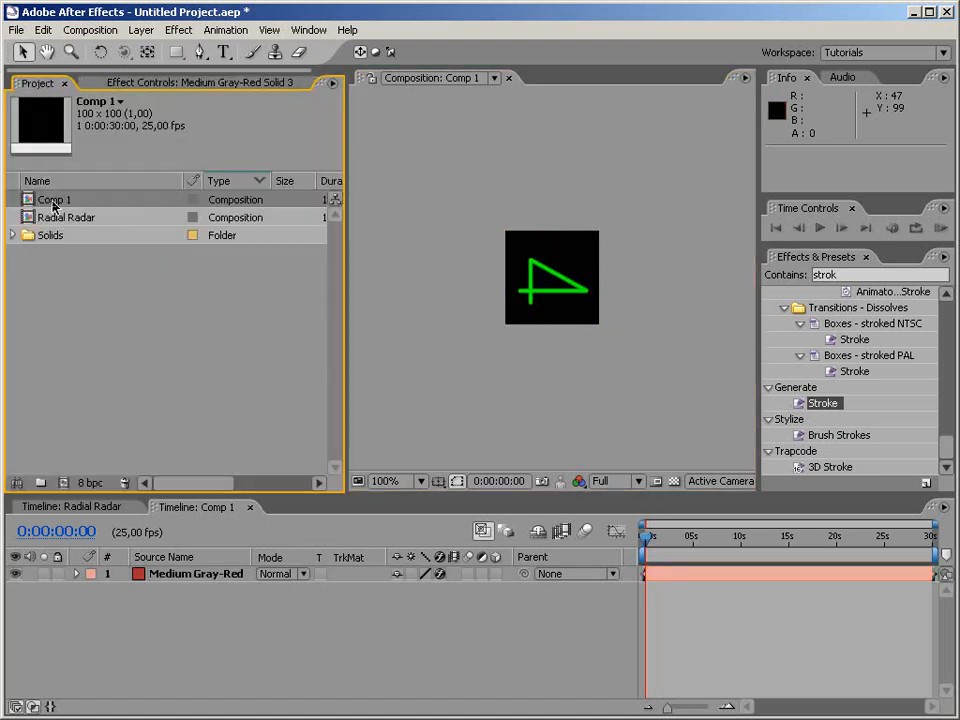
key(Return)
text(A)
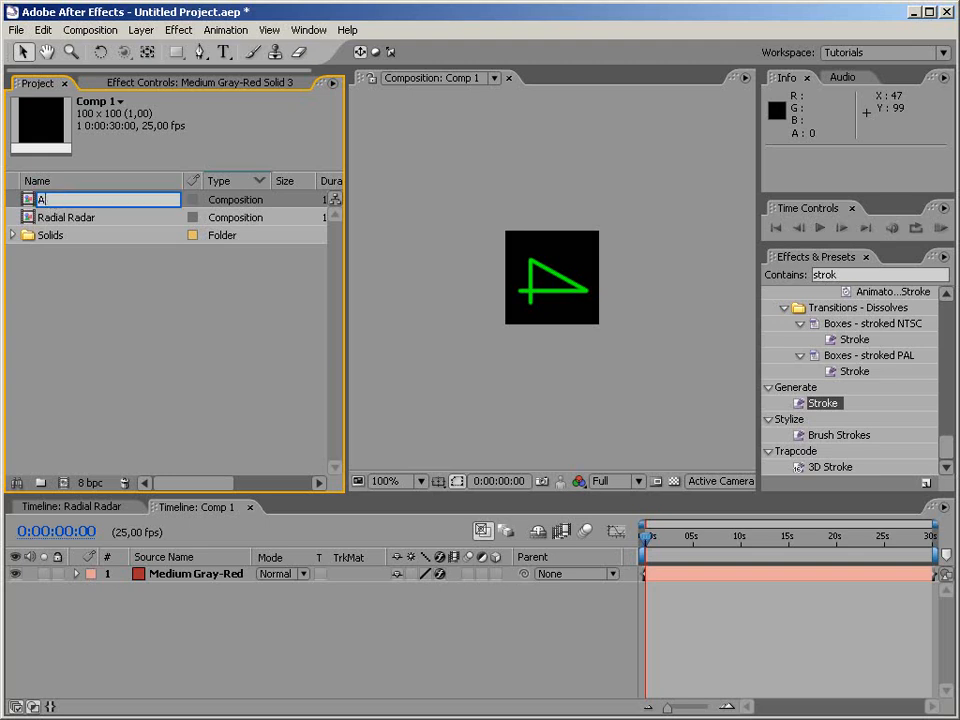
text(irCraft)
key(Return)
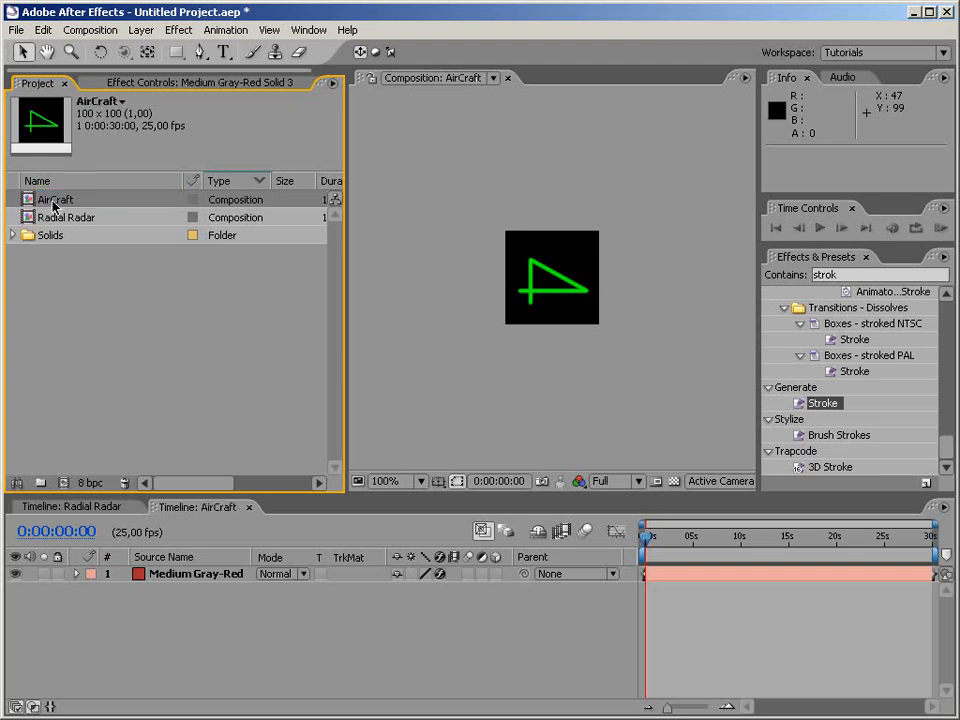
click(101, 302)
Step: Add AirCraft to the Radial Radar composition between the Transform and Polar layers and move it to about 152, 390
click(249, 507)
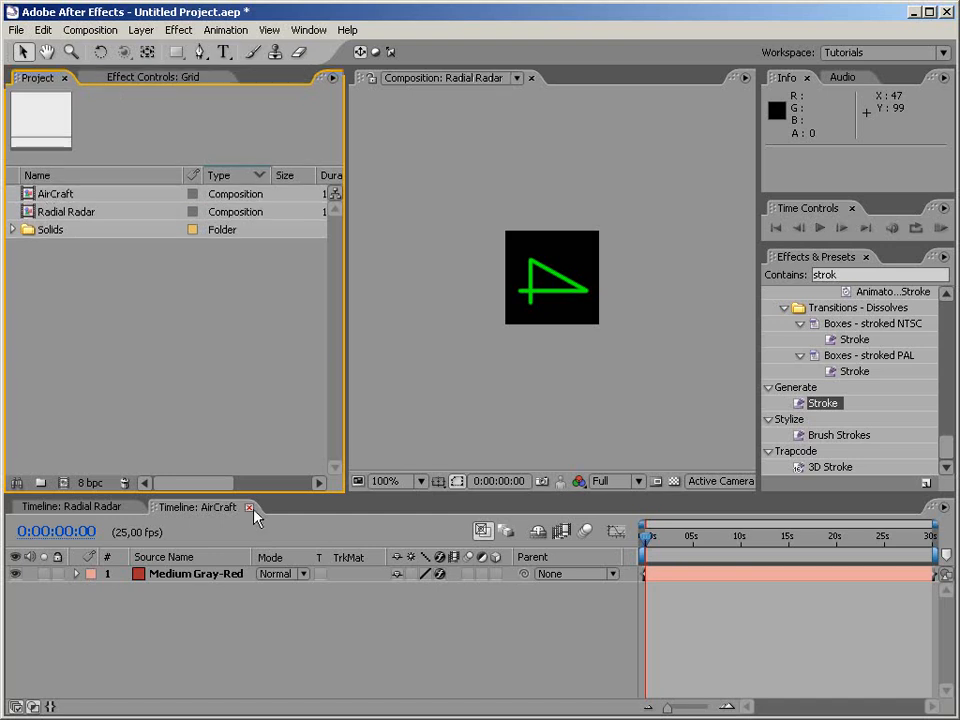
click(47, 194)
drag(47, 194, 155, 598)
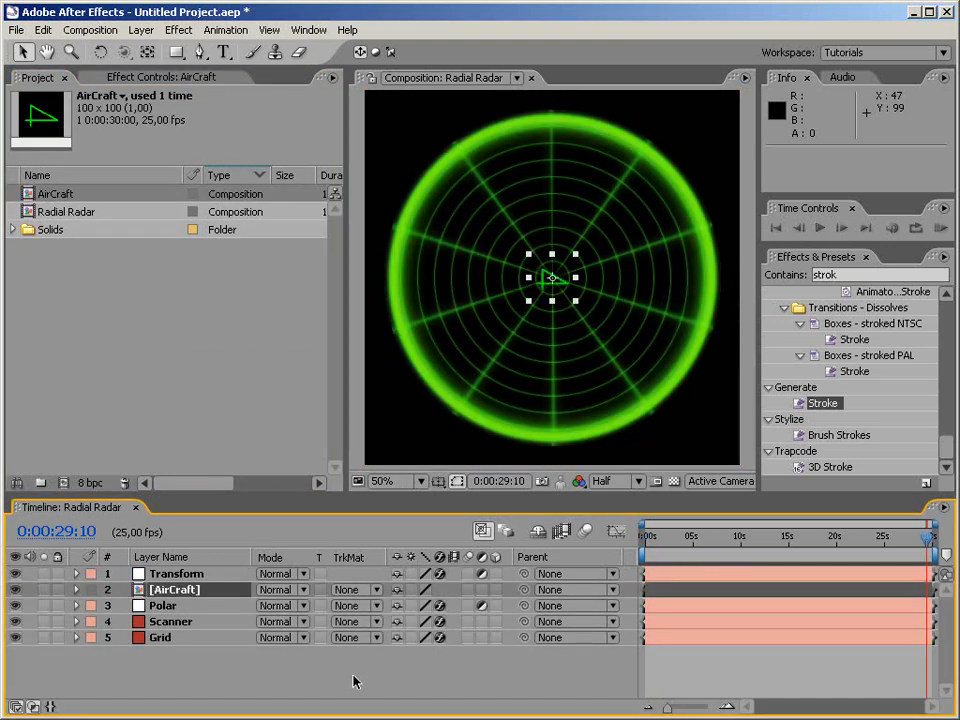
drag(559, 281, 458, 268)
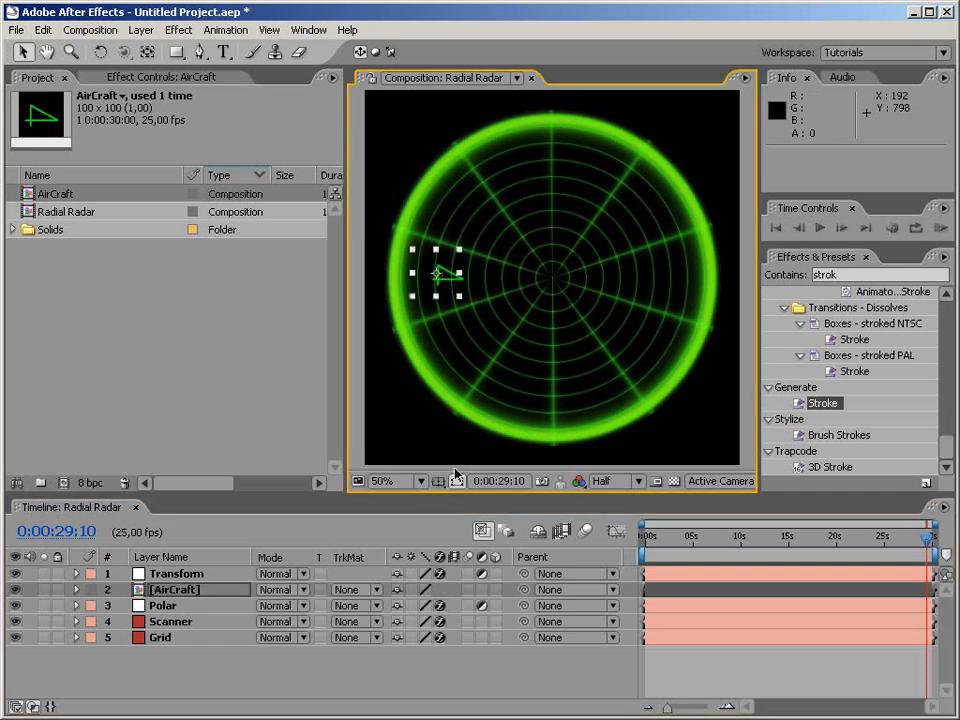
Step: Set the AirCraft layer's Anchor Point to 67,0, 53,0 and collapse its properties
click(76, 589)
click(92, 605)
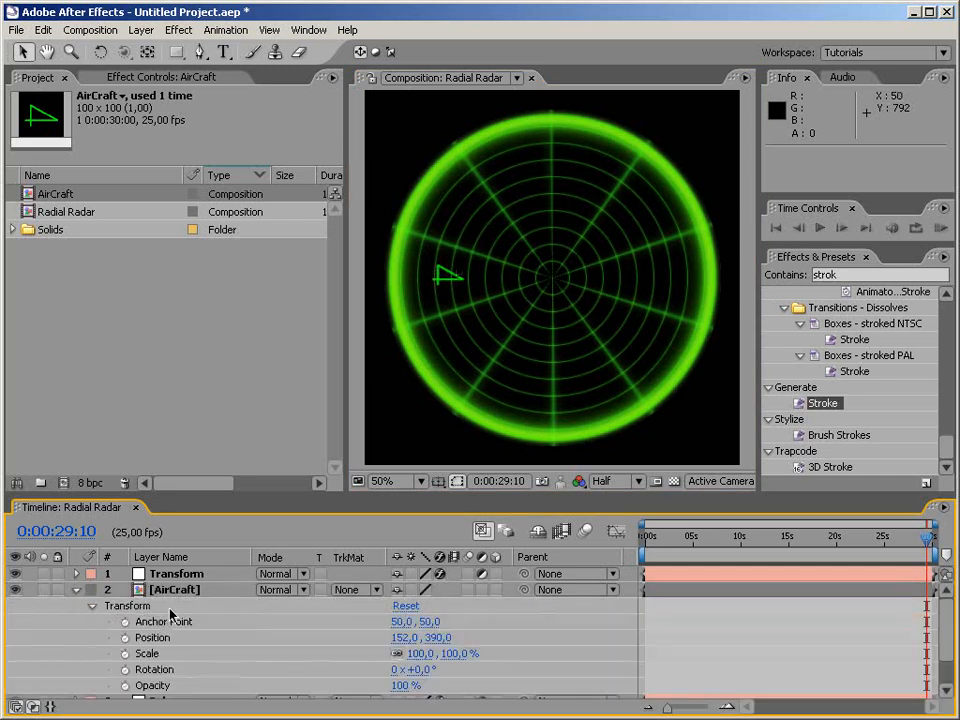
click(455, 300)
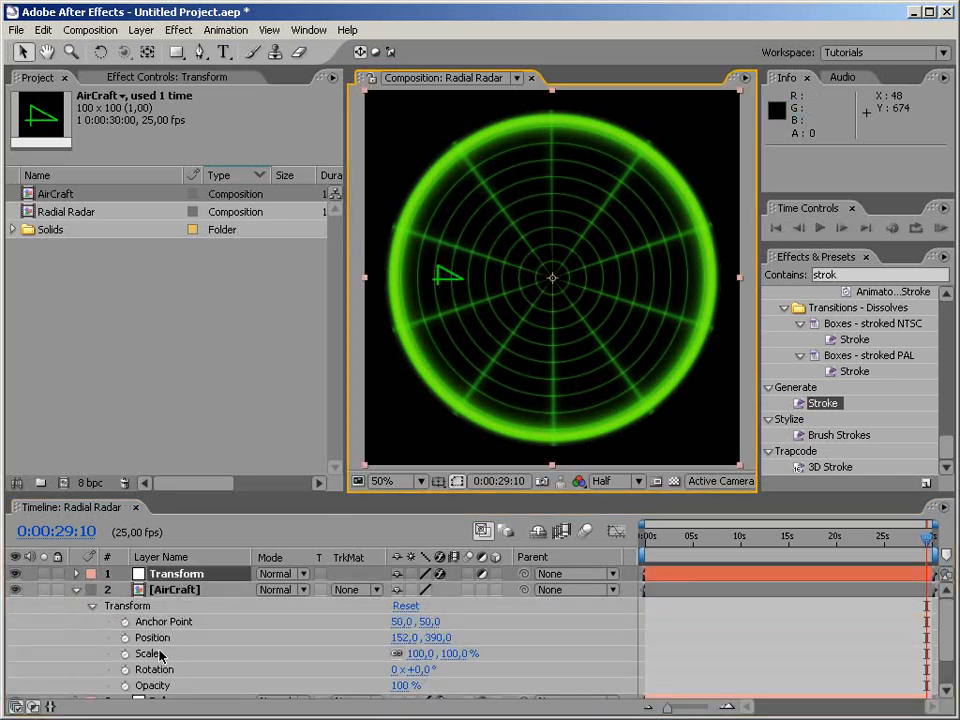
click(174, 591)
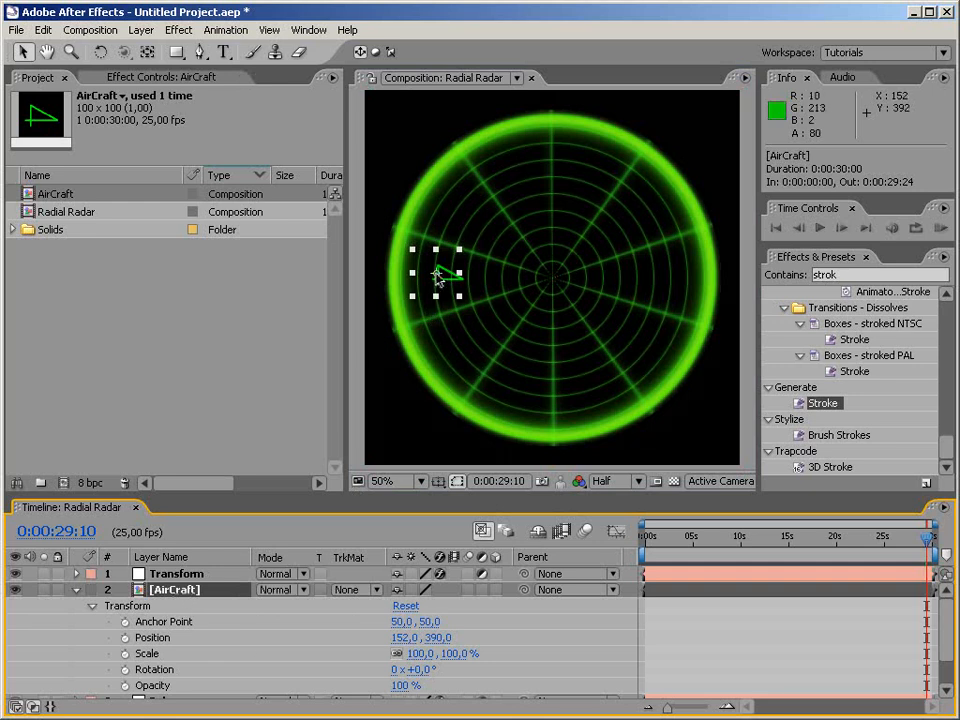
drag(402, 621, 428, 628)
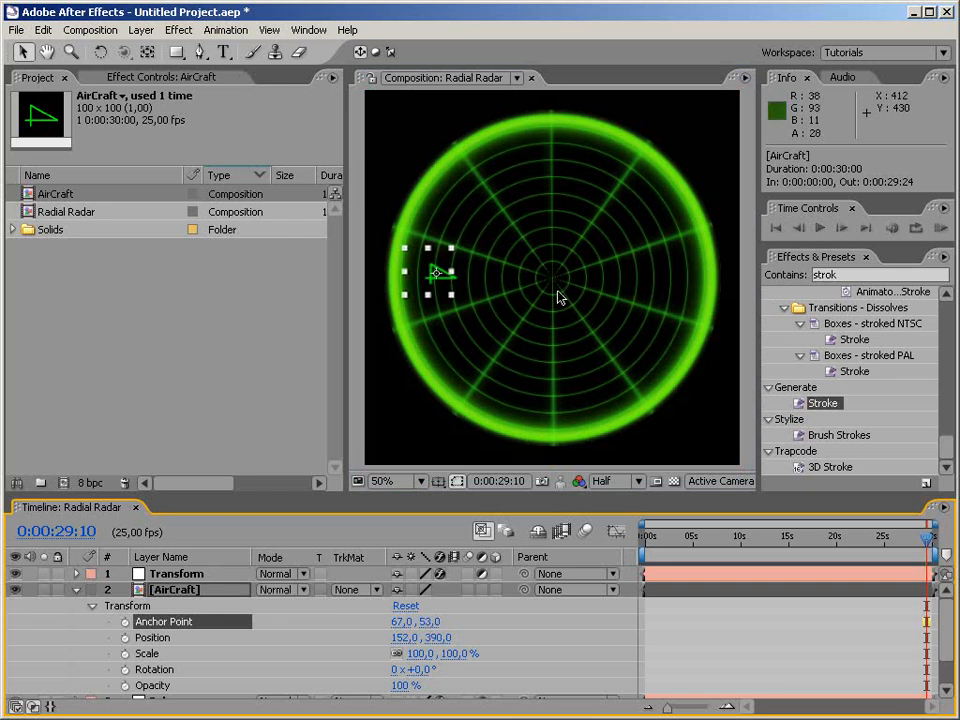
click(223, 386)
click(76, 589)
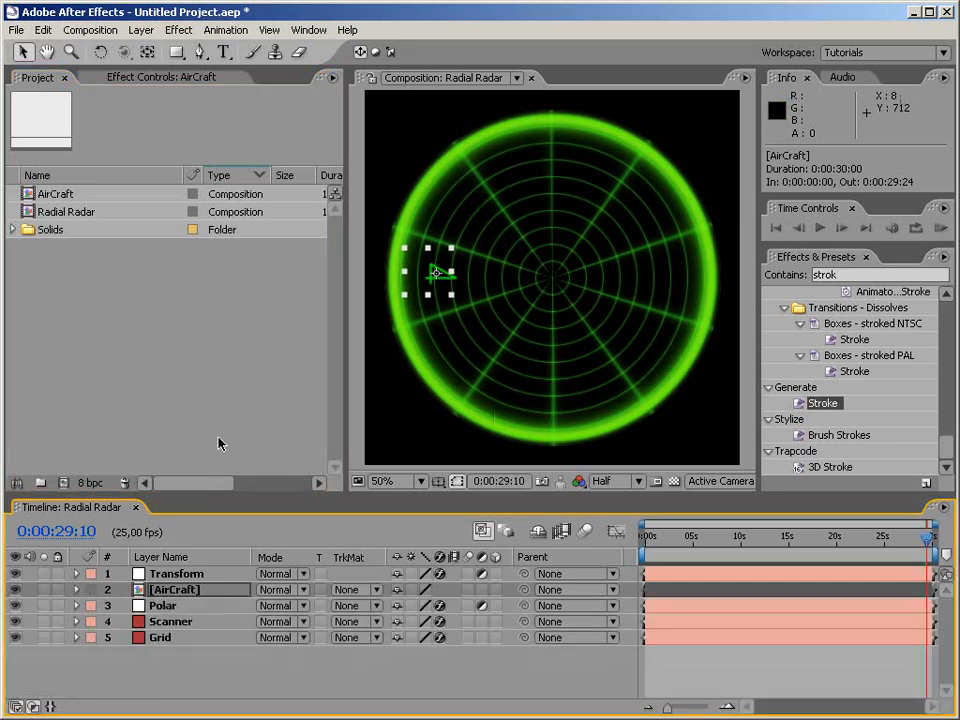
Step: Set the AirCraft layer's Auto-Orientation to Orient Along Path
right_click(206, 591)
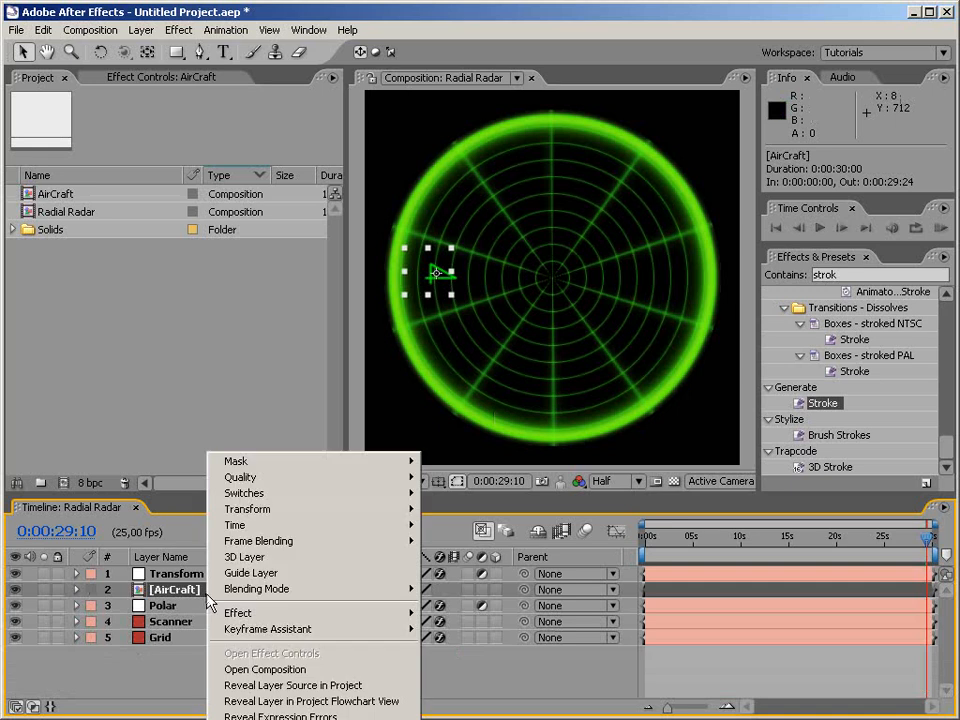
mouse_move(298, 508)
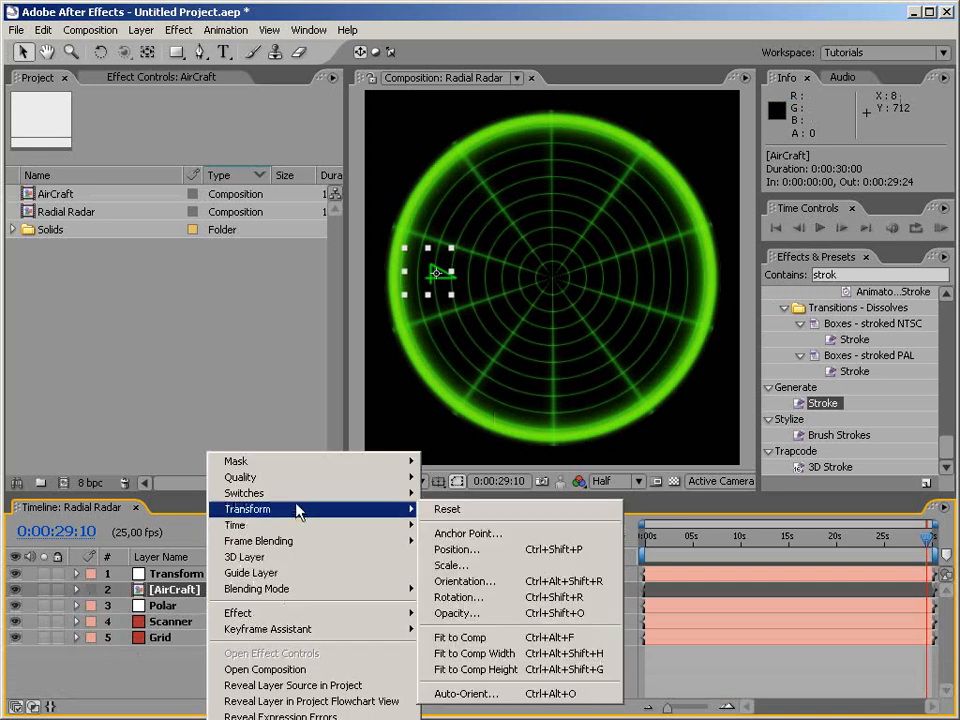
click(465, 692)
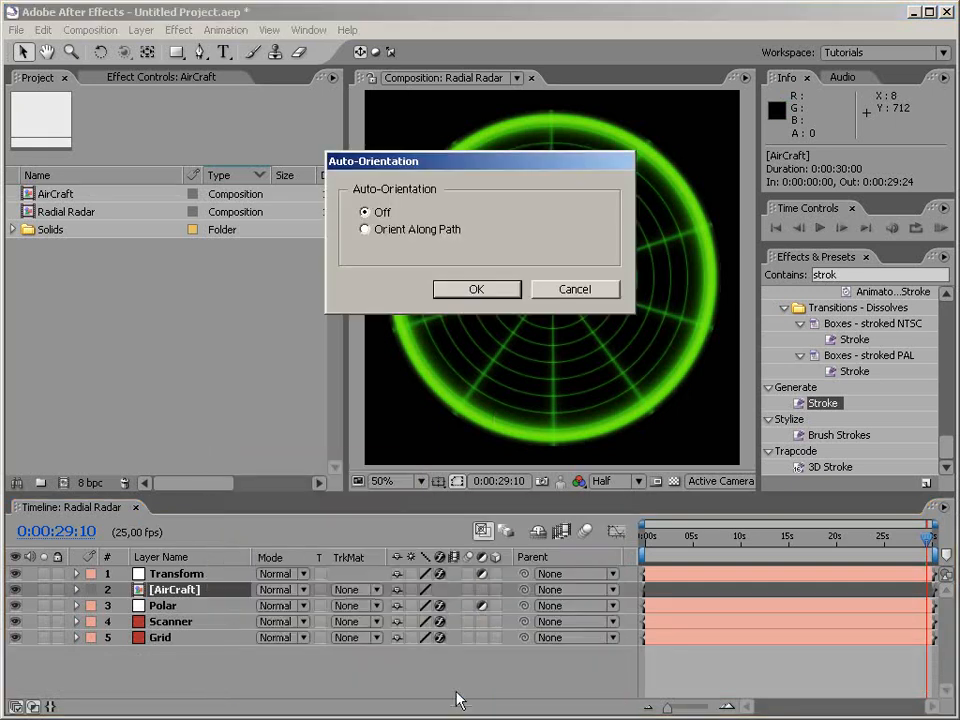
click(476, 289)
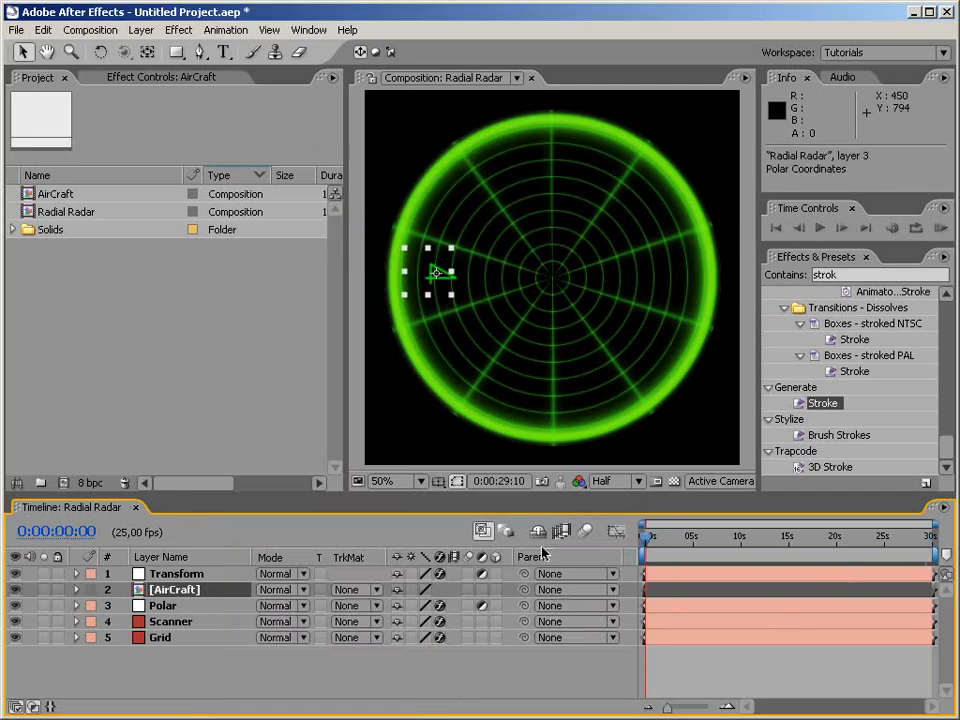
Step: Animate the AirCraft layer's Position with keyframes from 152,0, 390,0 at 0:00:00:00 to about 324, 538 at 0:00:09:23
key(Home)
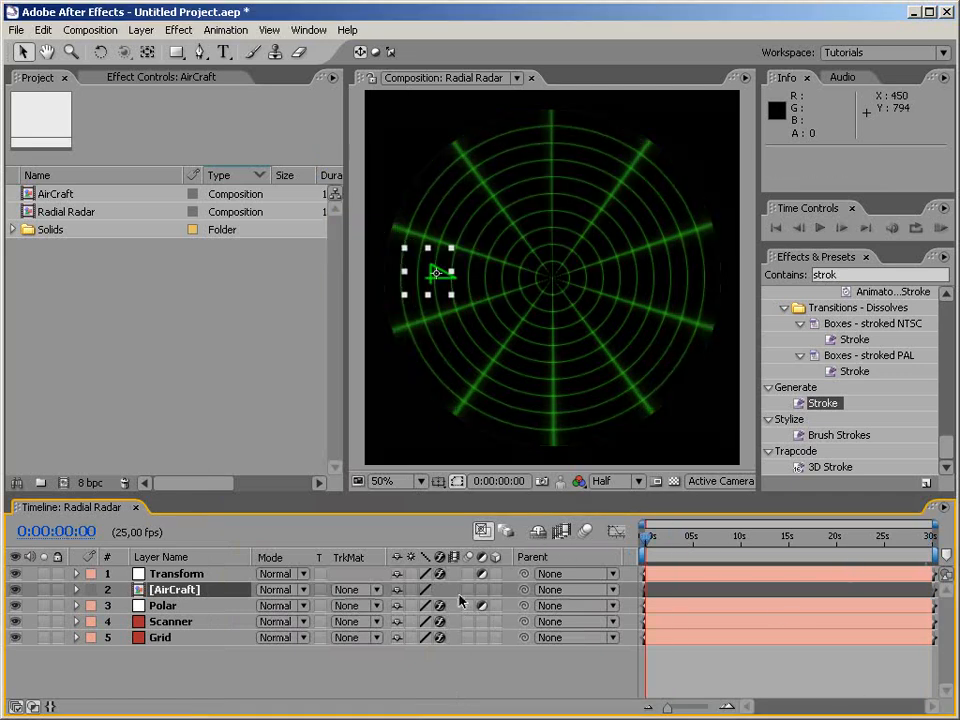
click(76, 589)
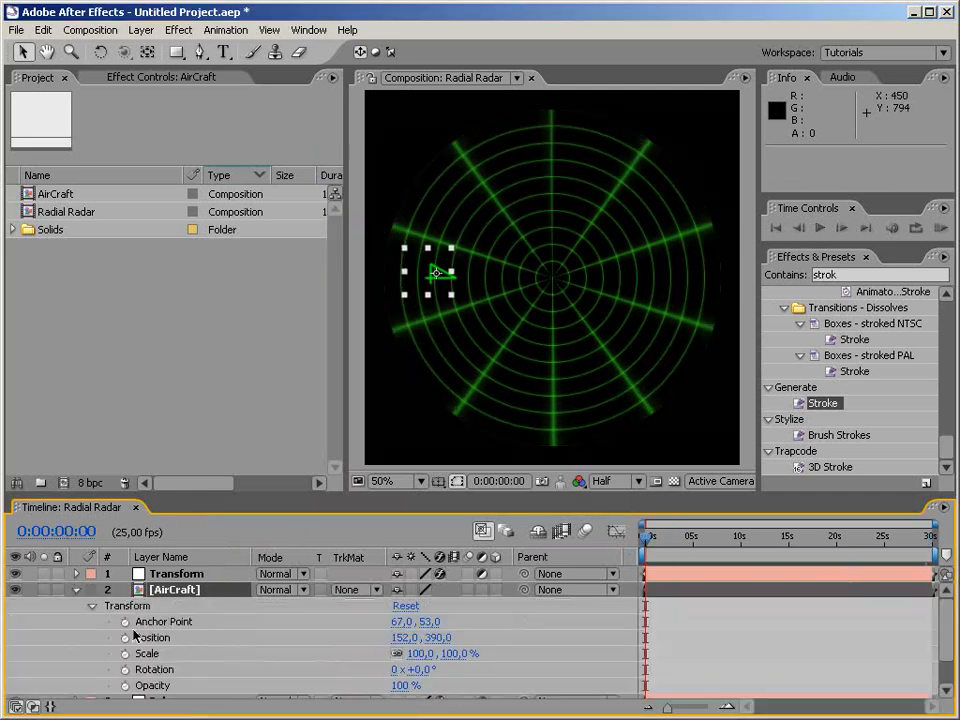
click(125, 637)
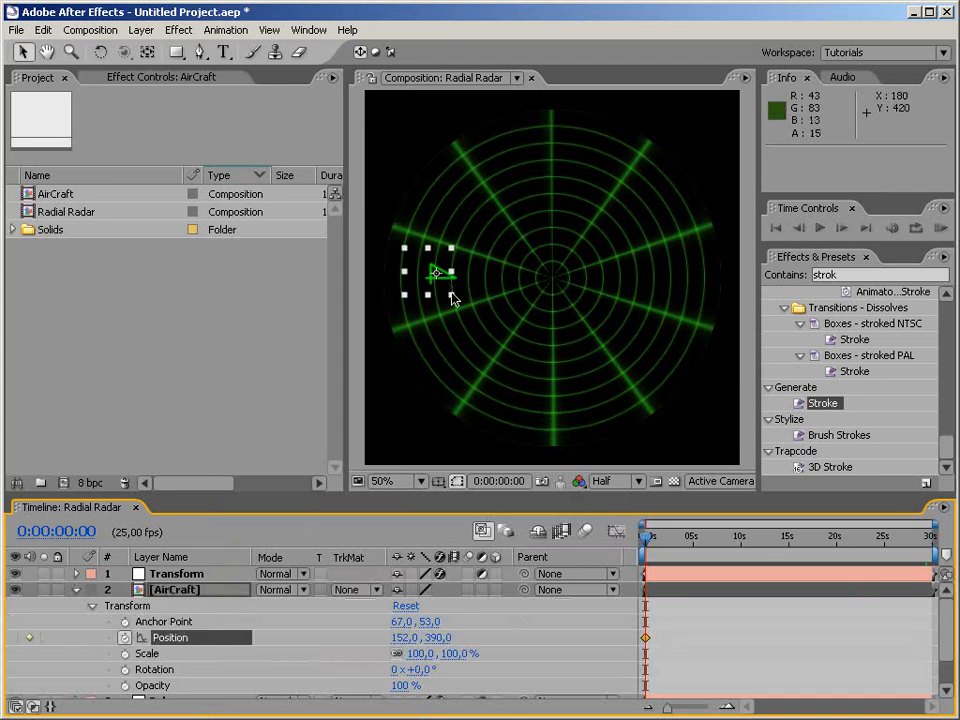
click(738, 541)
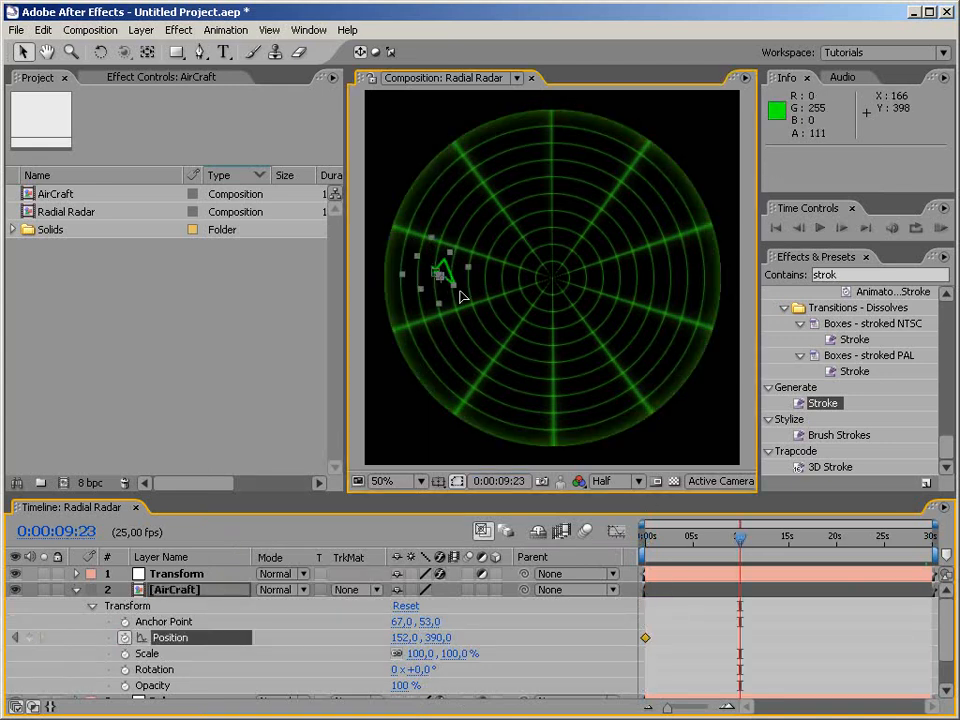
drag(460, 296, 518, 342)
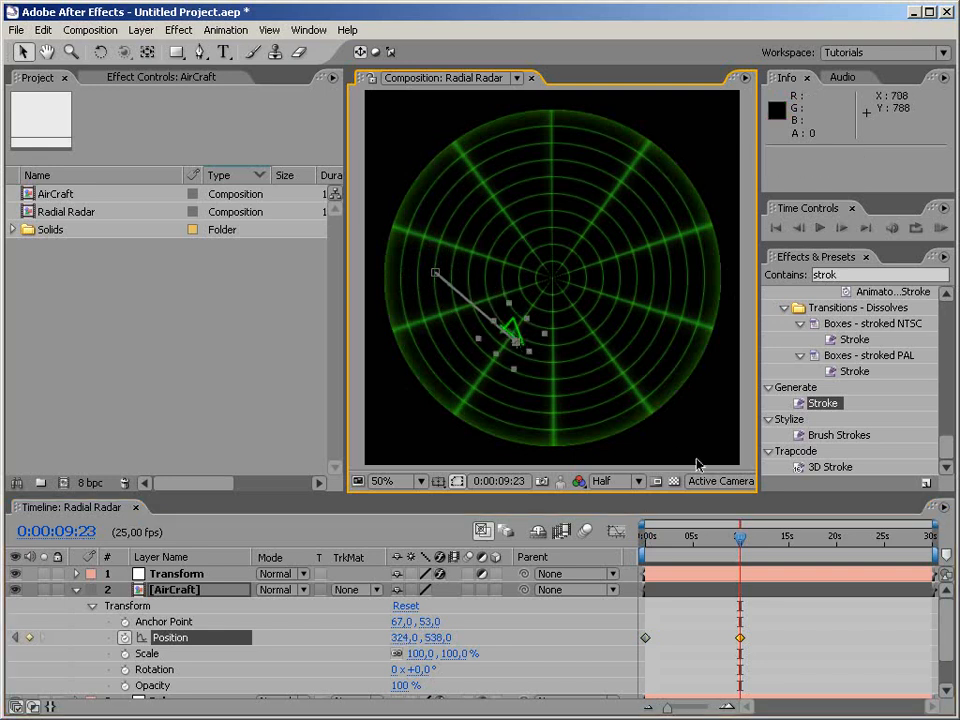
Step: Scrub the aircraft's motion back to 0:00:00:00, and collapse the AirCraft layer's properties with the layer left selected
drag(739, 541, 612, 553)
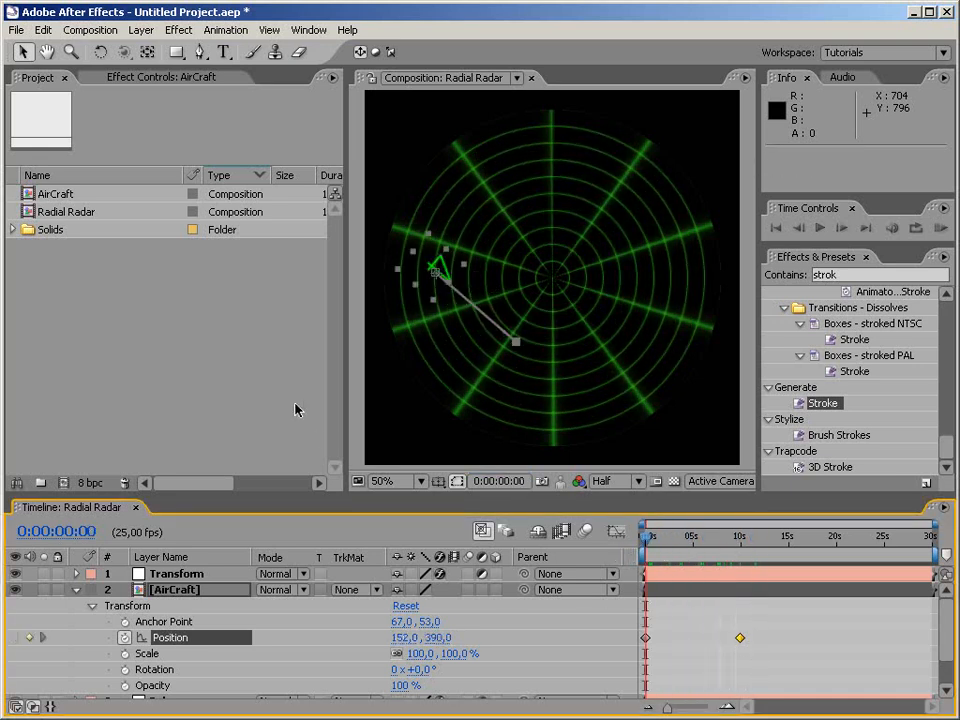
click(355, 427)
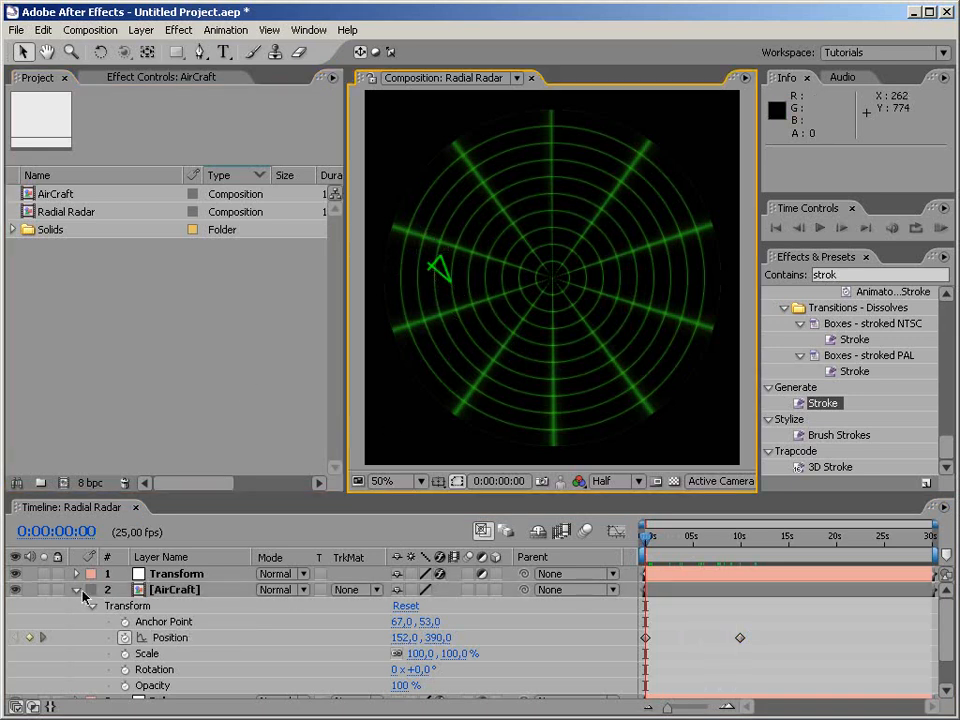
click(76, 591)
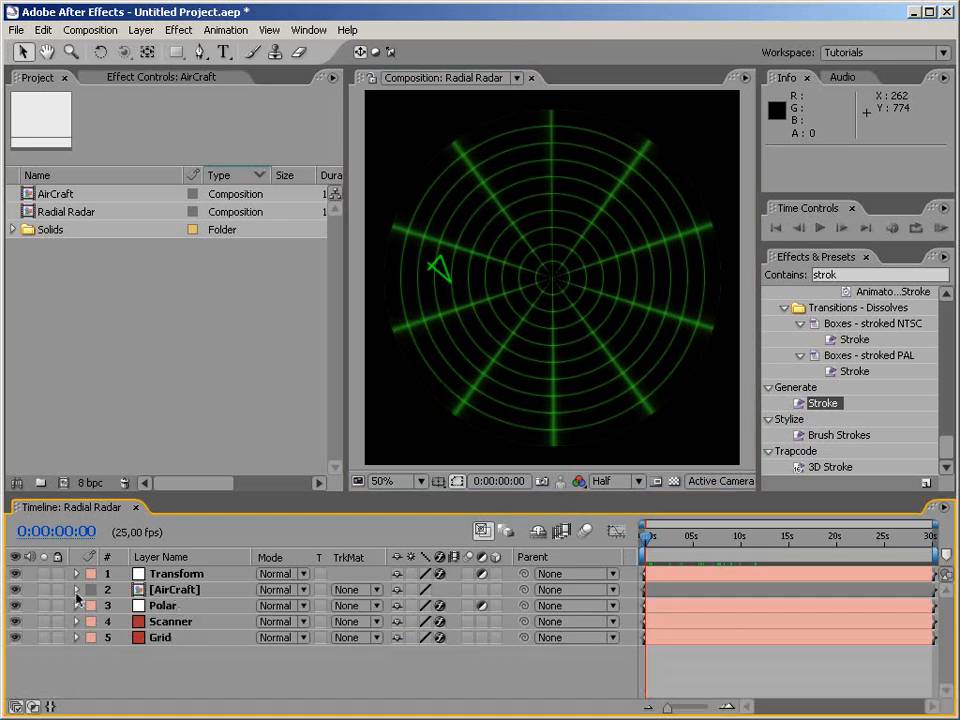
click(445, 278)
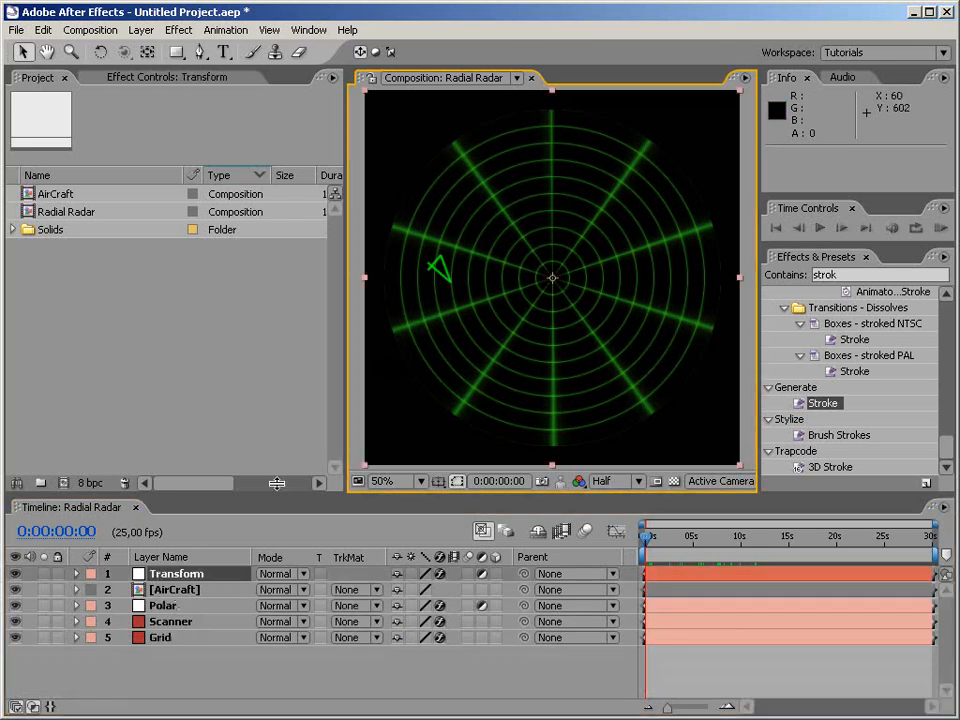
click(172, 590)
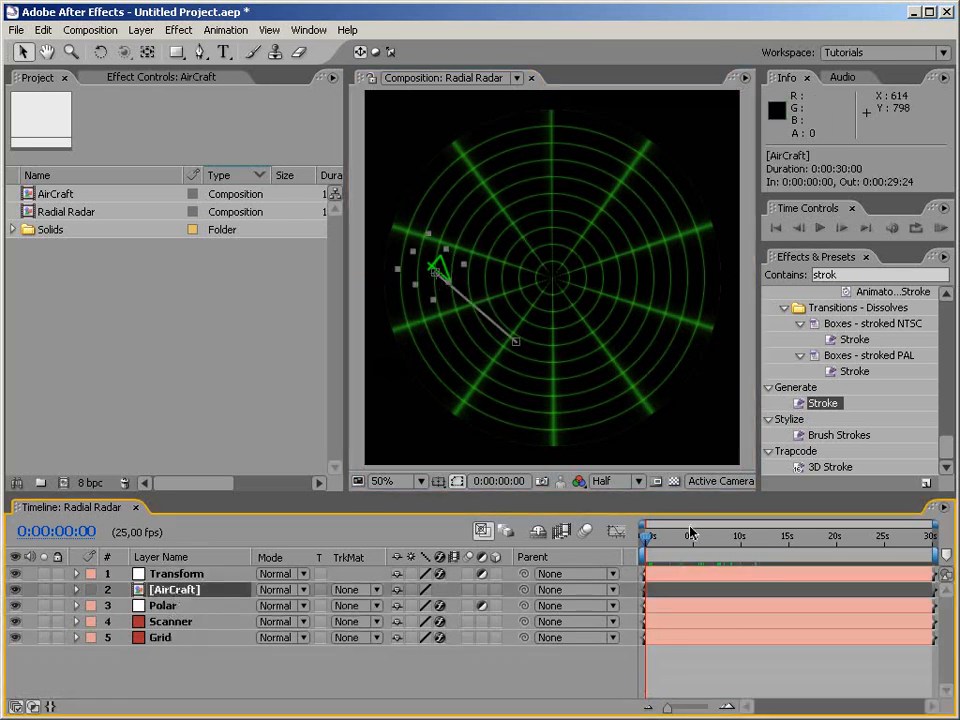
Step: Extend the AirCraft motion path by moving its end keyframe toward the radar's lower edge and its start keyframe to 84, 342
drag(647, 540, 576, 541)
click(516, 344)
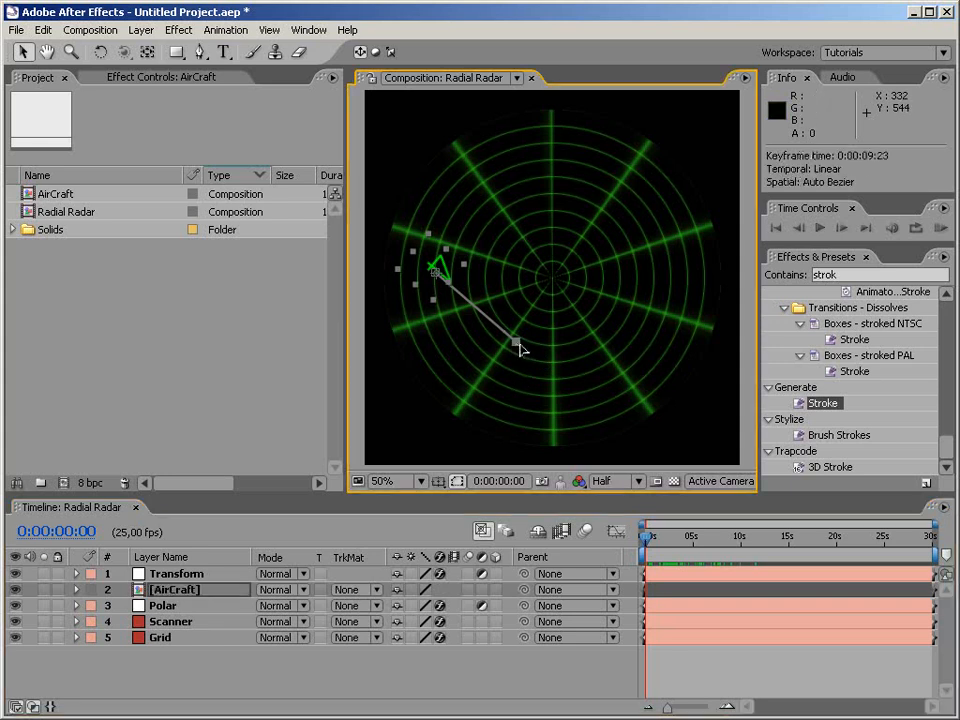
drag(520, 348, 584, 418)
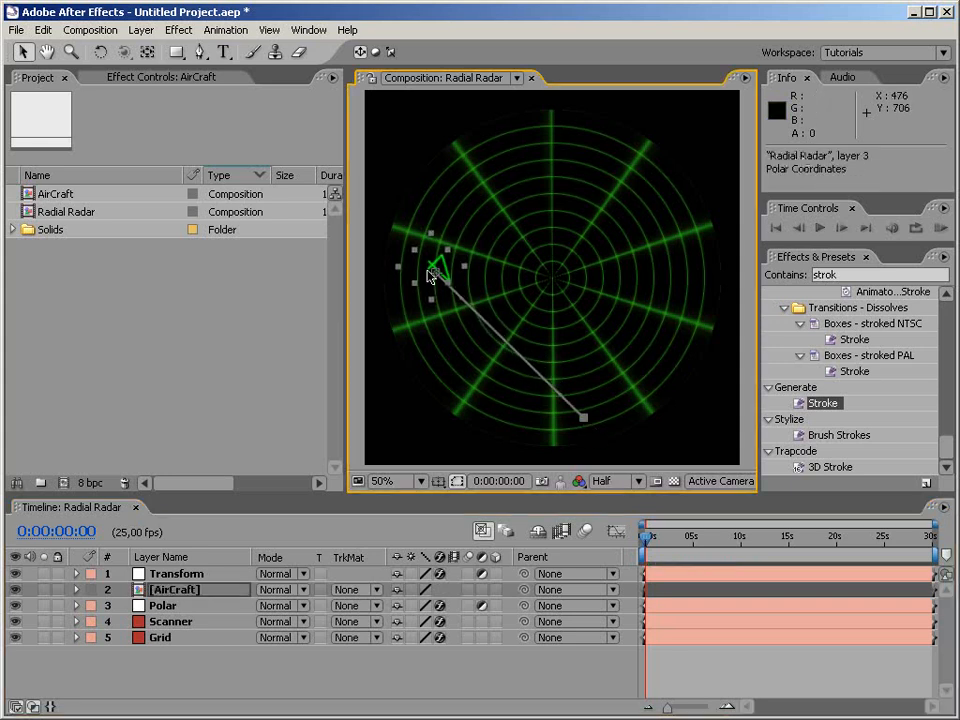
drag(433, 272, 398, 248)
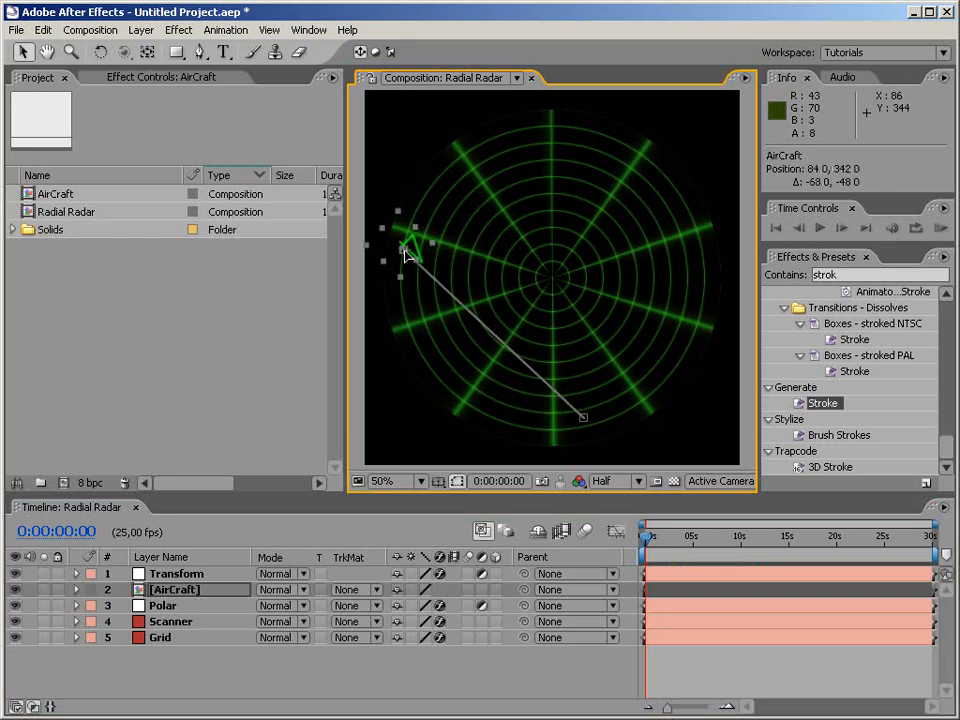
click(584, 420)
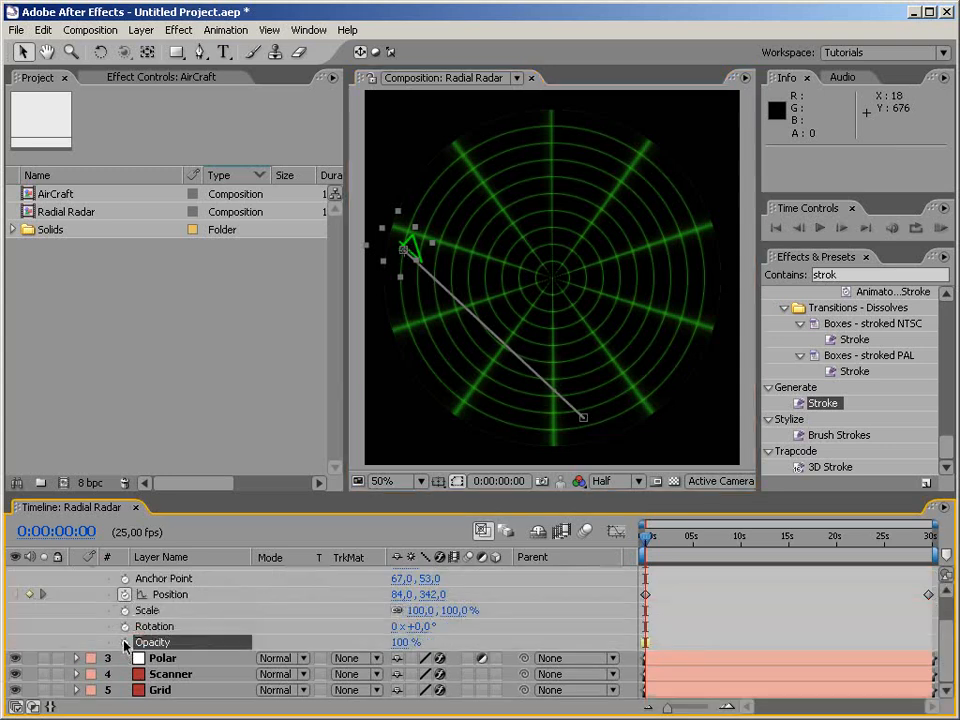
Step: Add the copied distance-based expression to AirCraft's Opacity, with the condition (dist > sldval-10) && (dist < sldval + 10) and 0 otherwise
alt+click(124, 645)
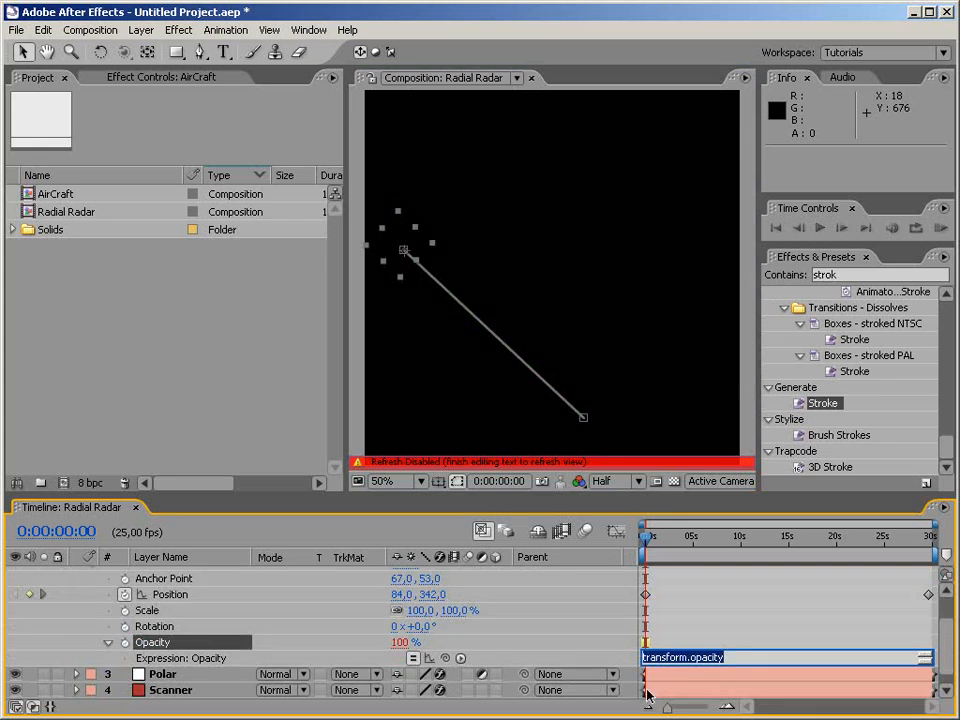
drag(767, 666, 761, 694)
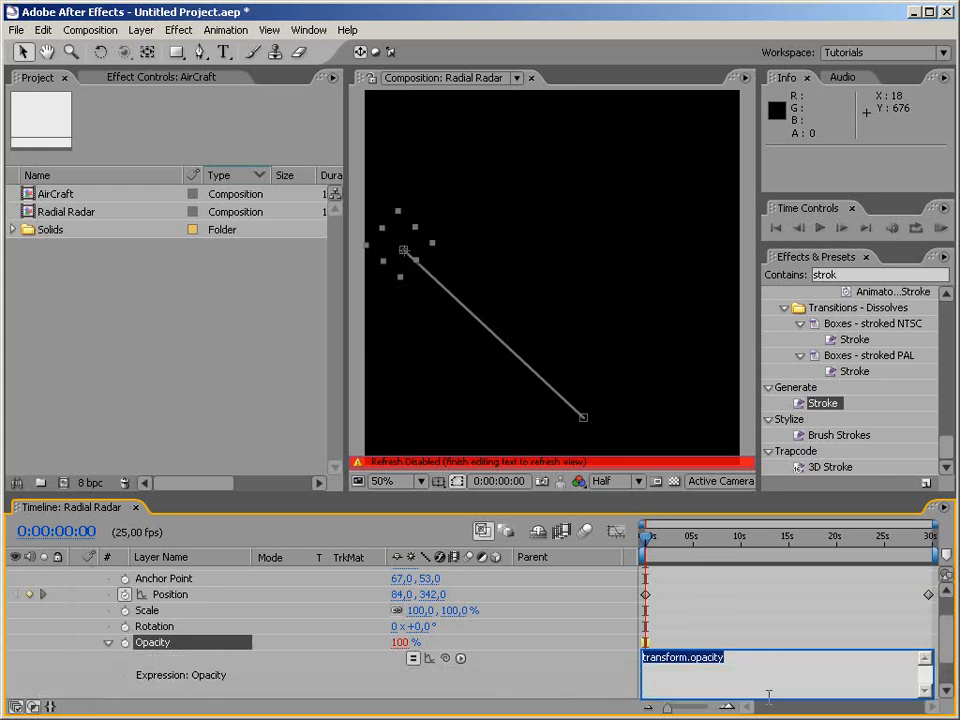
key(alt+Tab)
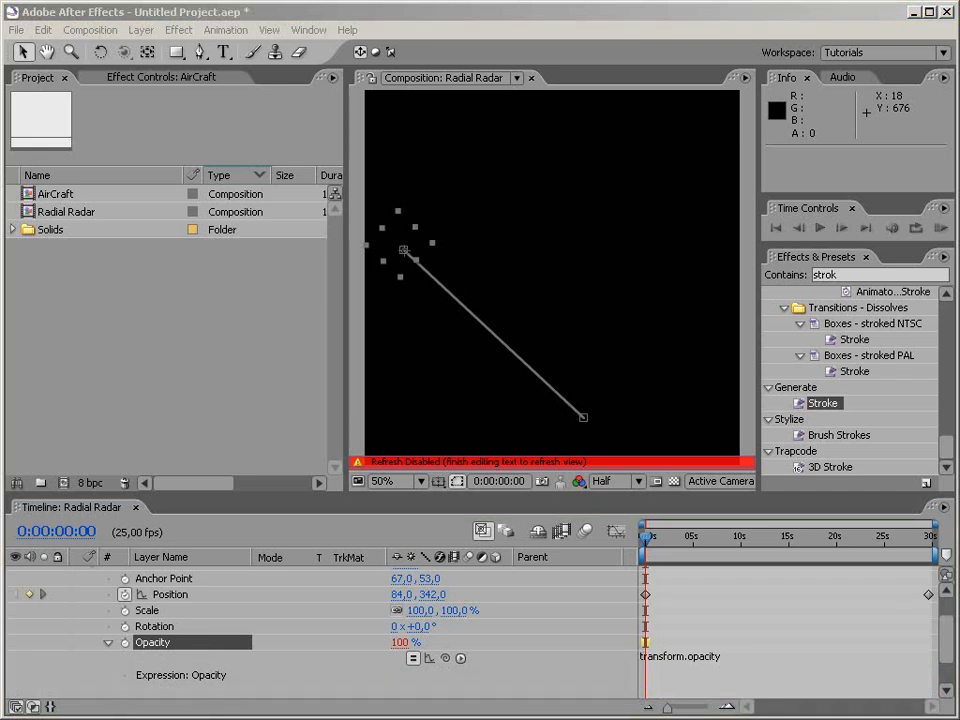
click(724, 672)
key(ctrl+v)
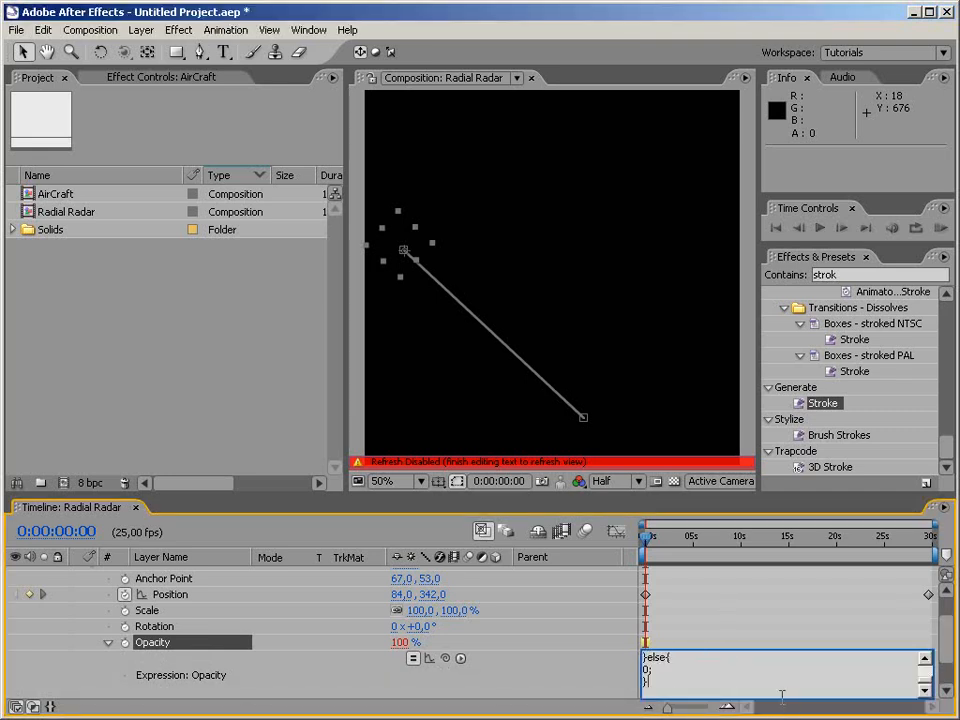
scroll(920, 670, up, 5)
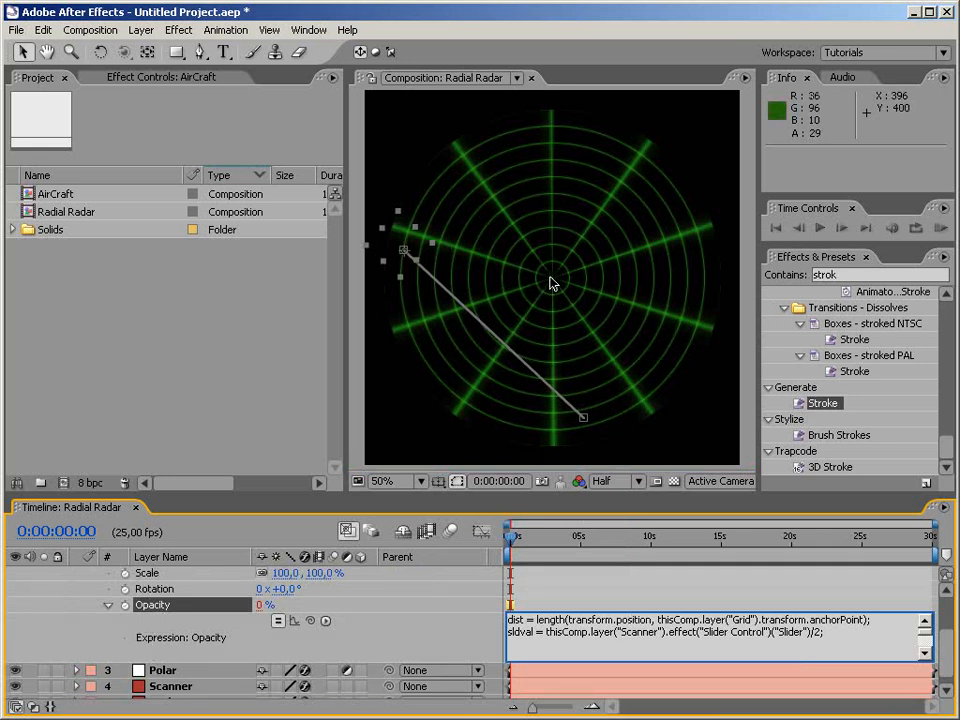
Step: Examine the Scanner layer's Slider Control keyframes and expression, and collapse the layer again
click(170, 687)
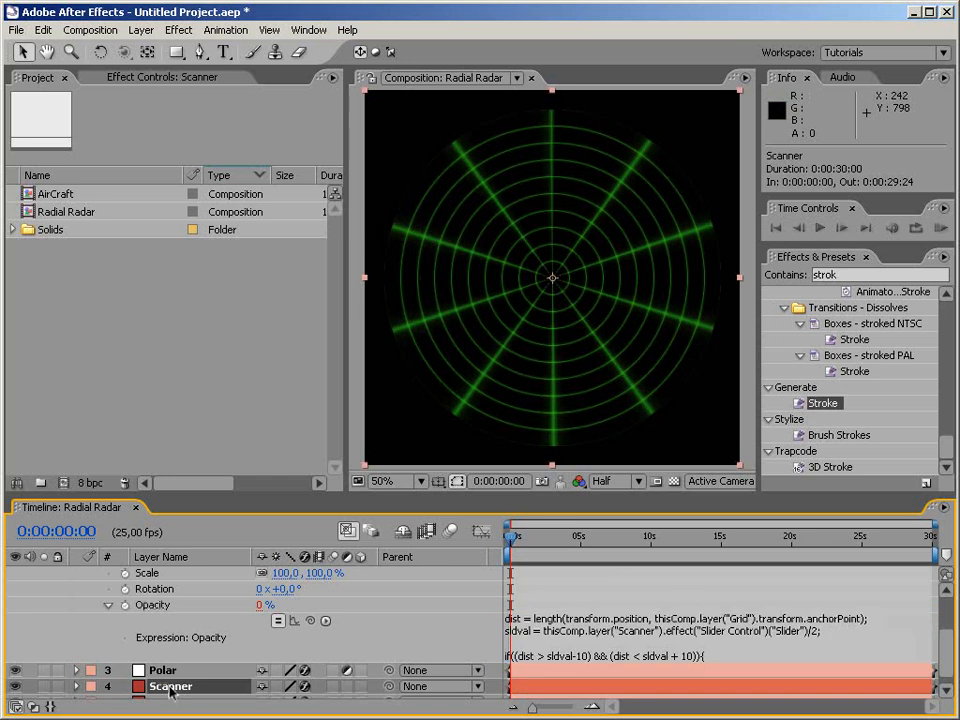
click(76, 686)
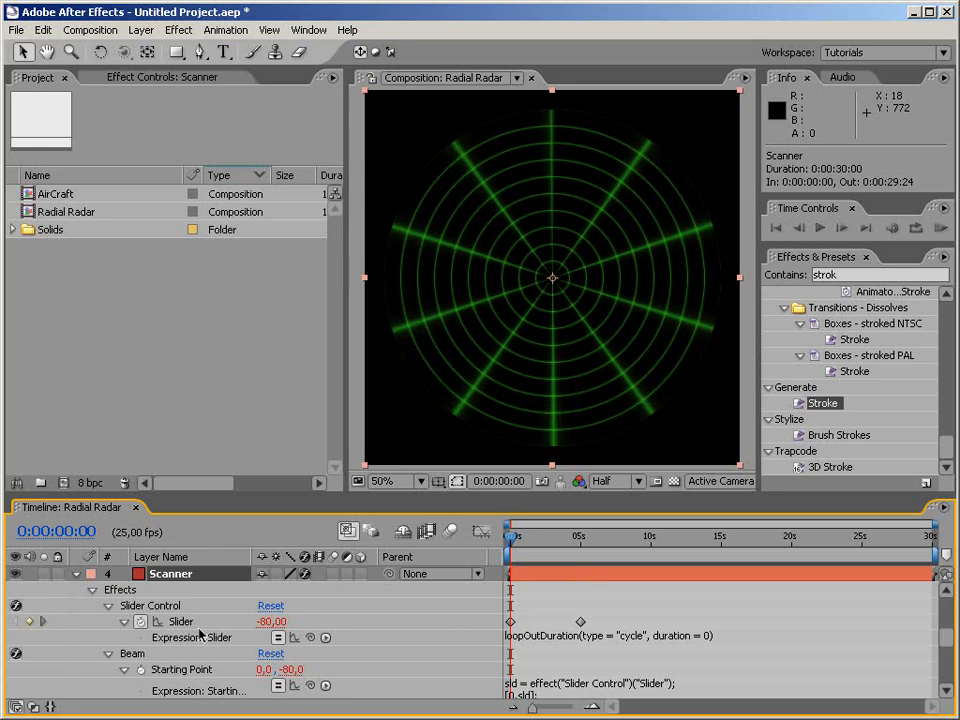
click(77, 574)
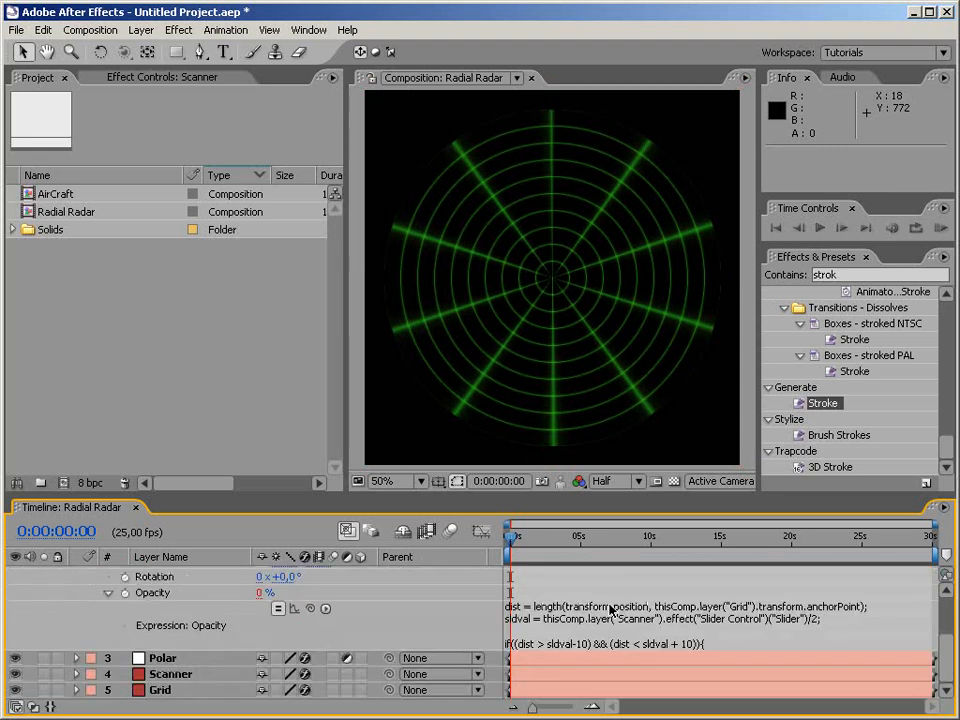
Step: Scrub from the start to 0:00:03:07 to check the aircraft against the scanner ring, and collapse the AirCraft layer
scroll(673, 627, up, 5)
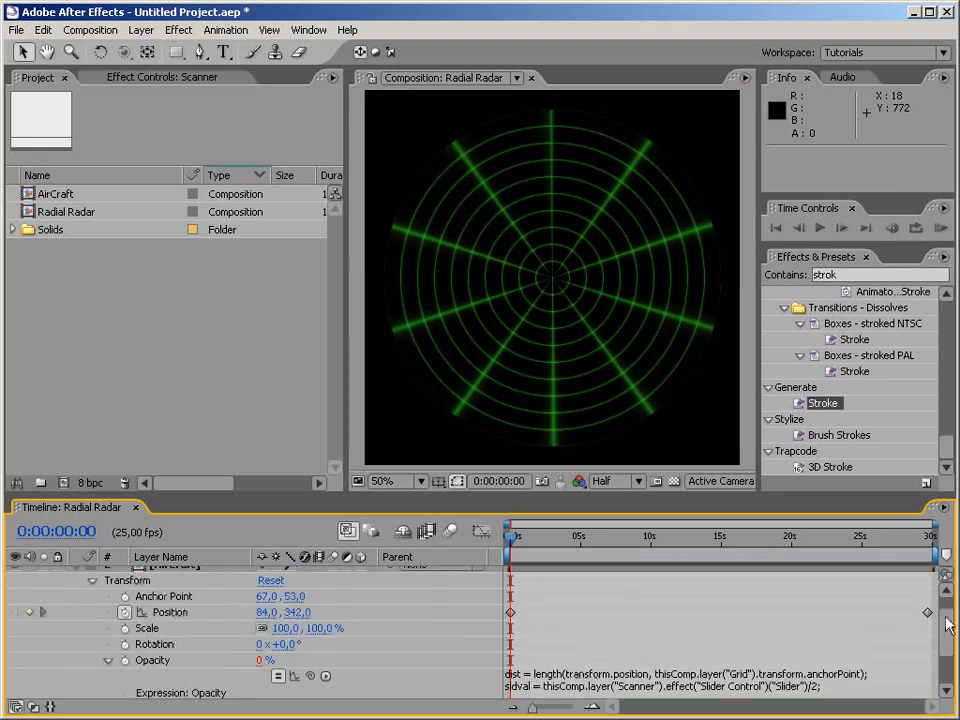
mouse_move(512, 540)
mouse_down()
mouse_move(528, 544)
mouse_move(512, 541)
mouse_up()
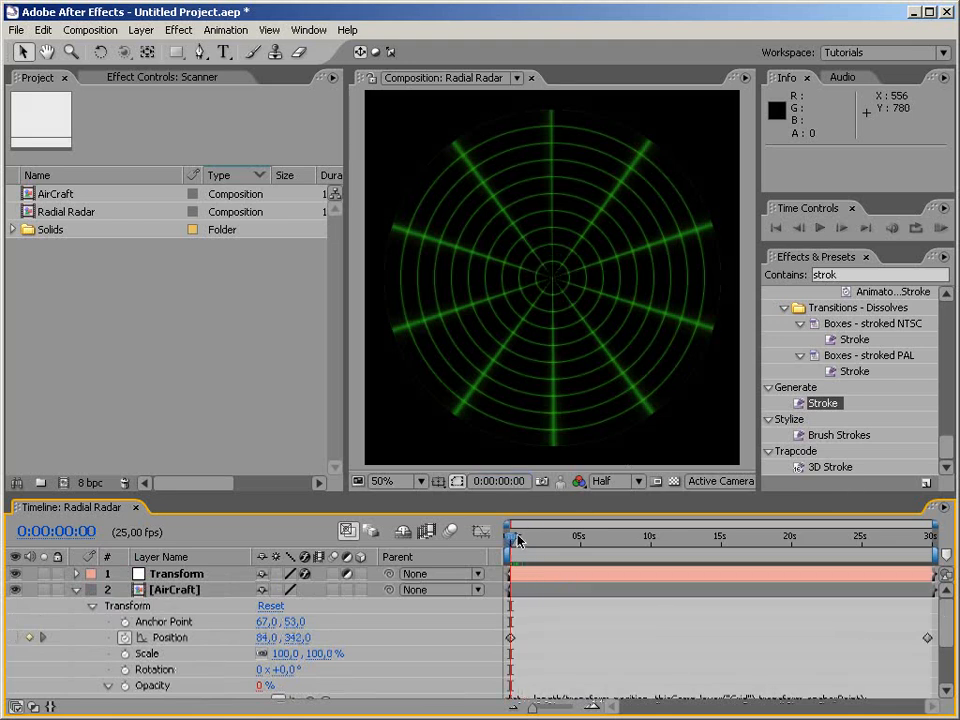
drag(519, 540, 559, 538)
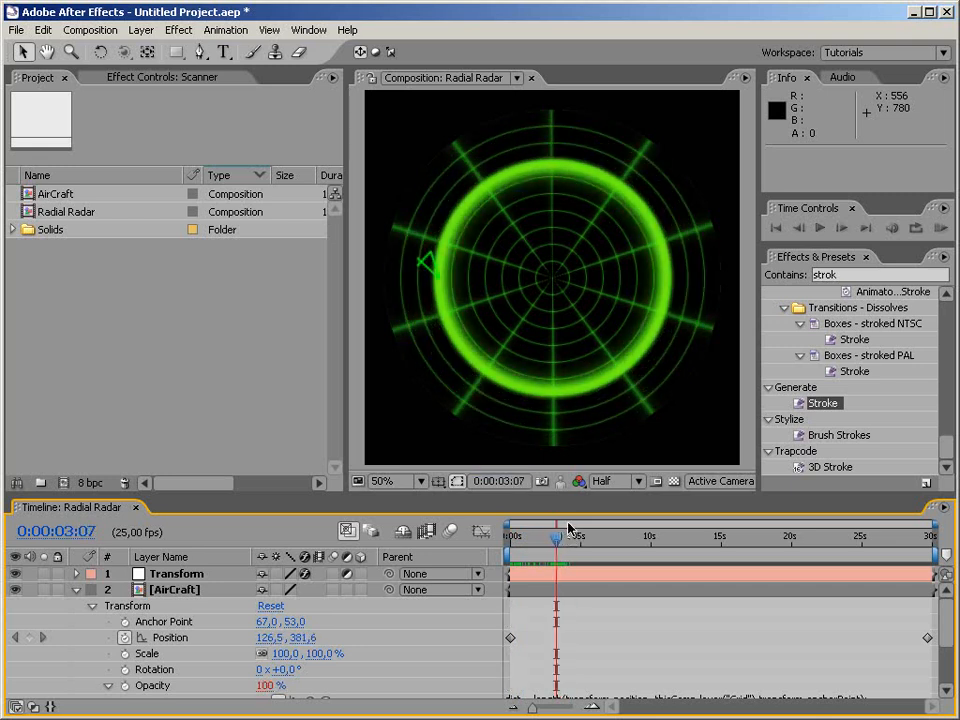
click(76, 590)
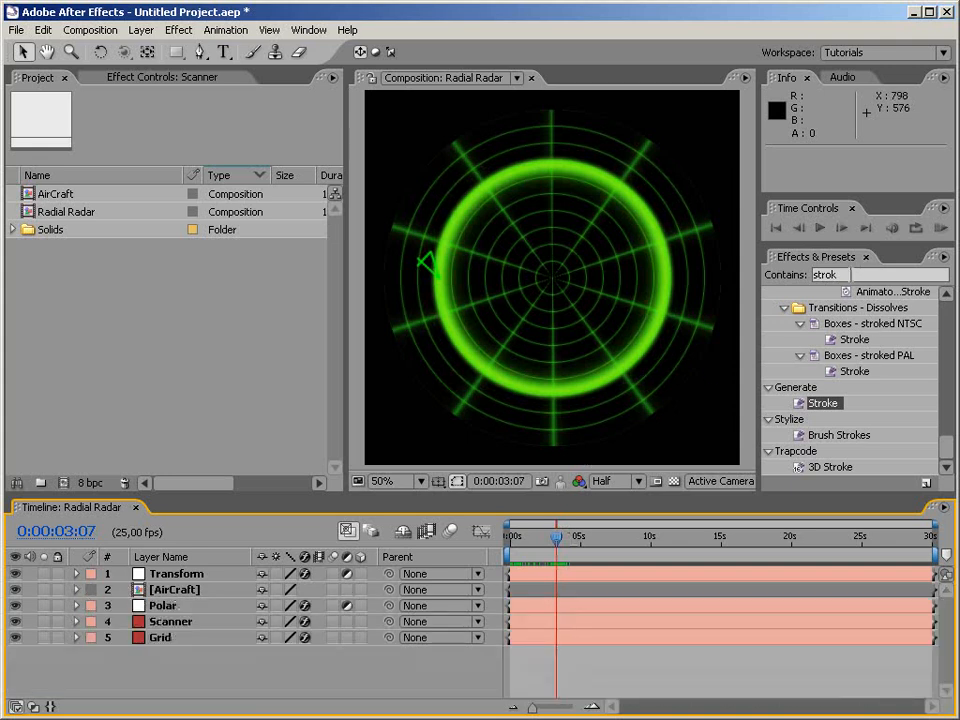
Step: Clear the effects search and apply the Echo effect from the Time category to the AirCraft layer
click(862, 273)
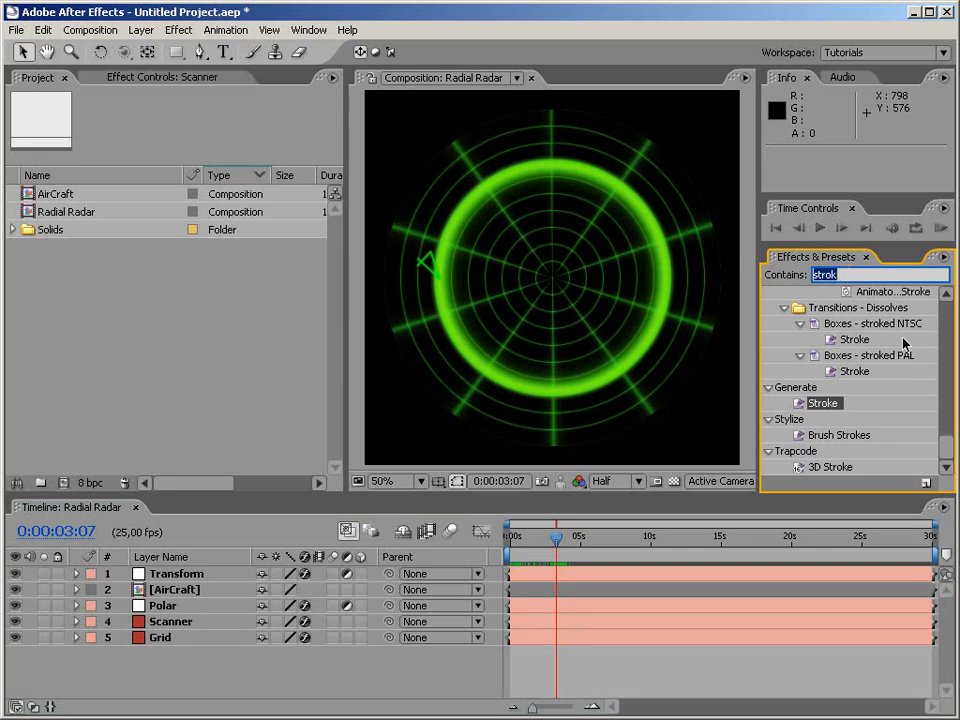
key(BackSpace)
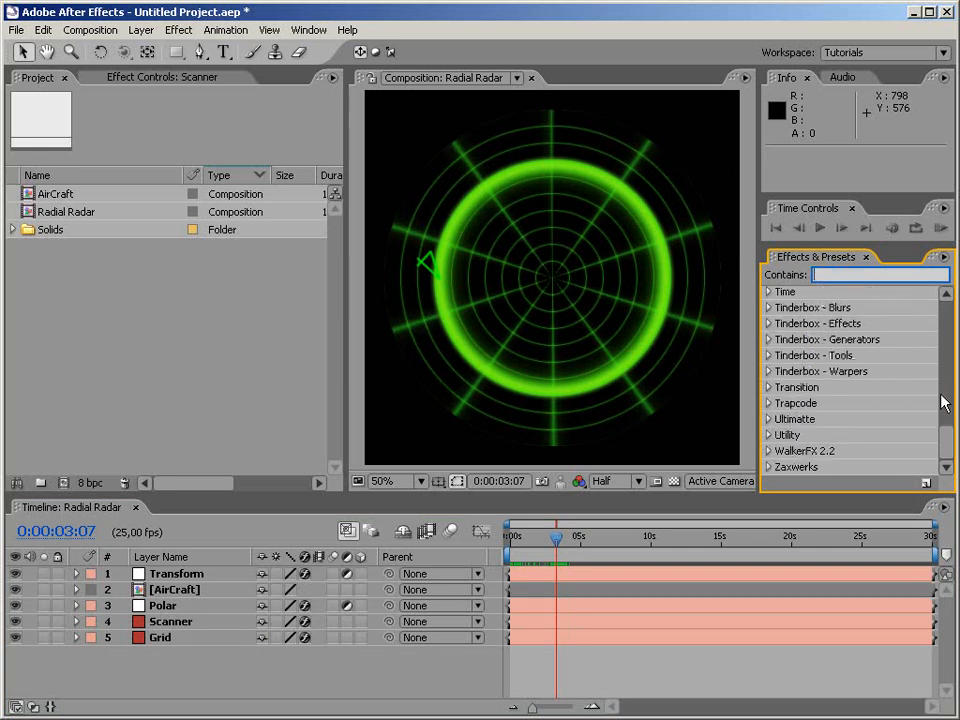
click(770, 381)
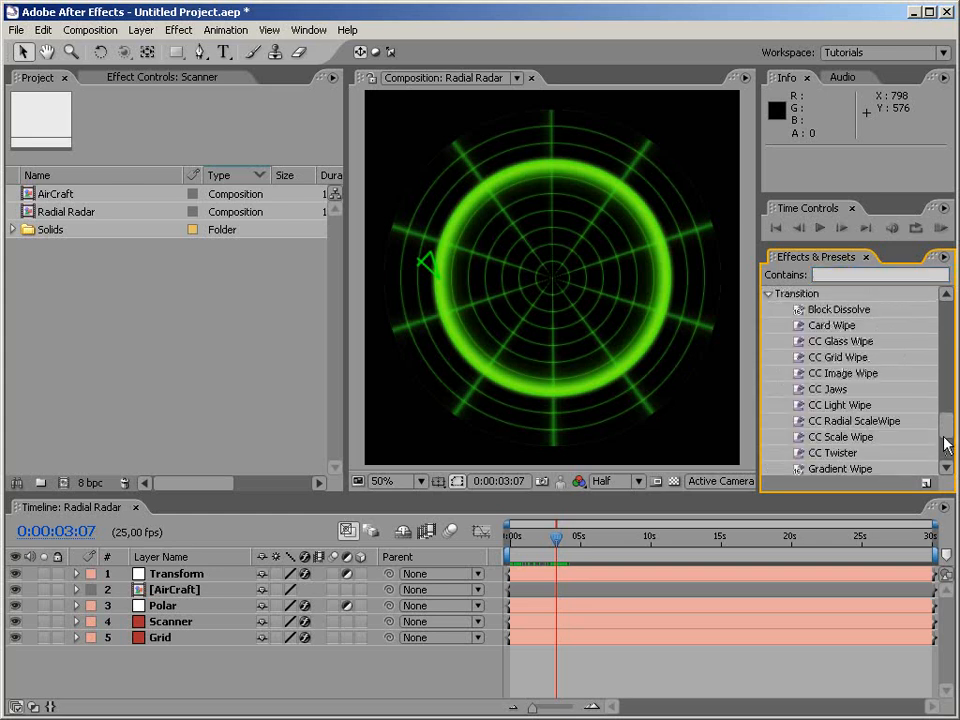
drag(947, 428, 949, 418)
click(769, 366)
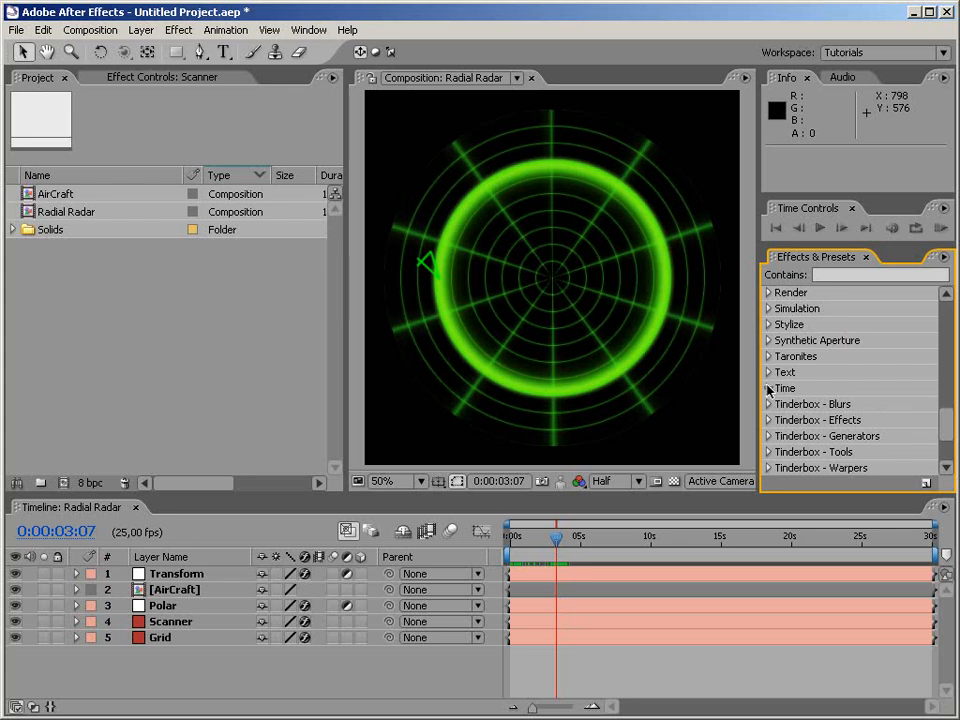
click(770, 389)
drag(818, 403, 231, 589)
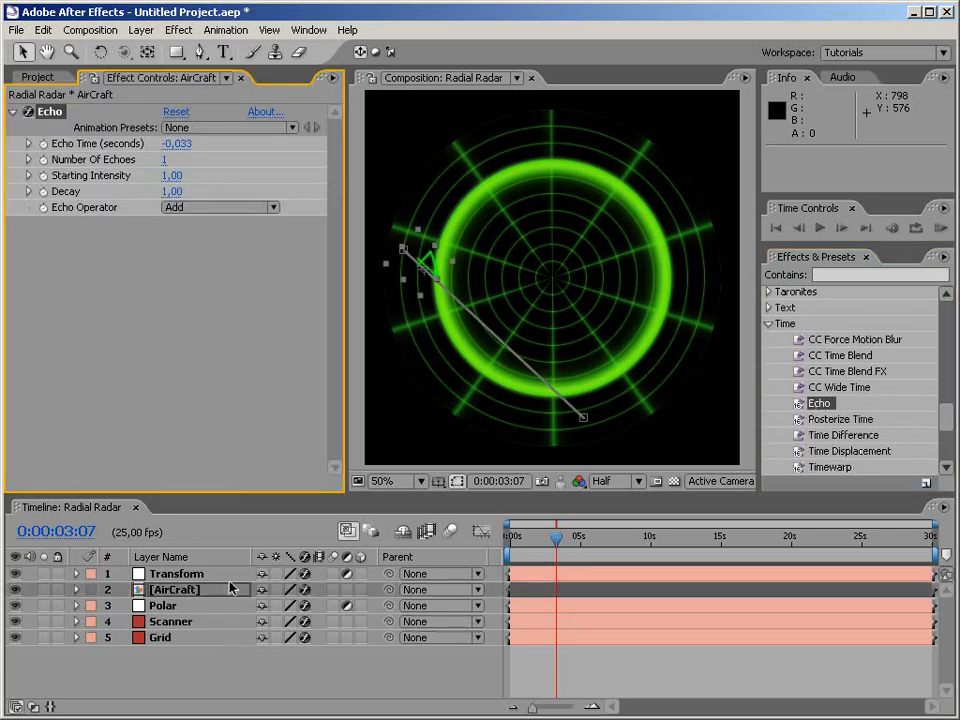
Step: Set Echo's time to -0,020 seconds, 500 echoes, starting intensity 0,70 and decay 0,96, and check the frame at 0:00:03:10
click(185, 145)
click(187, 145)
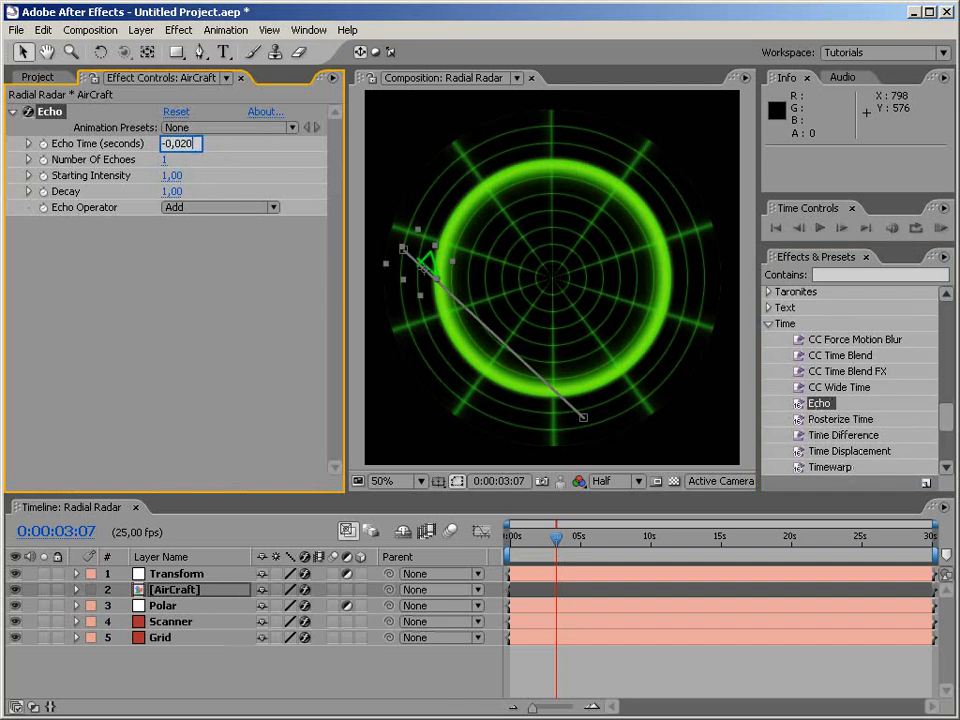
click(164, 160)
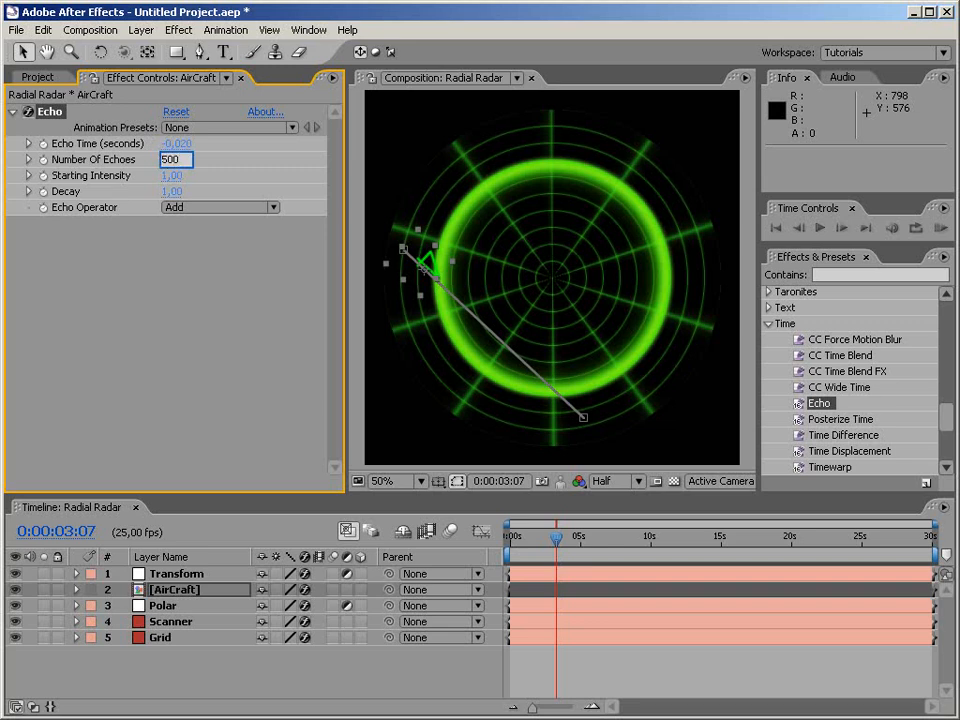
click(182, 177)
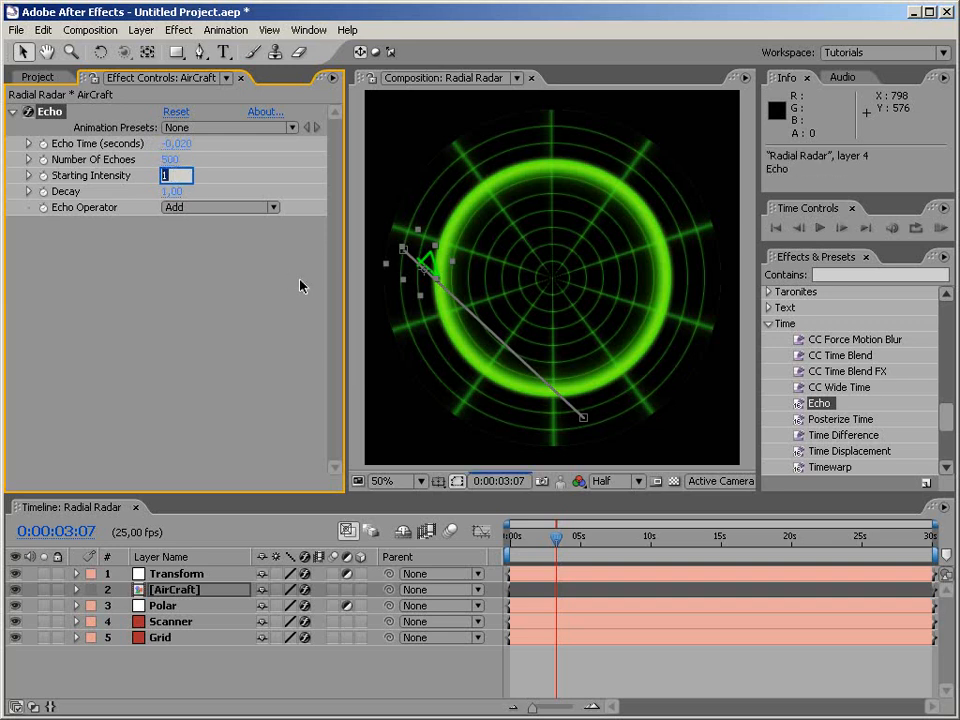
text(0,7)
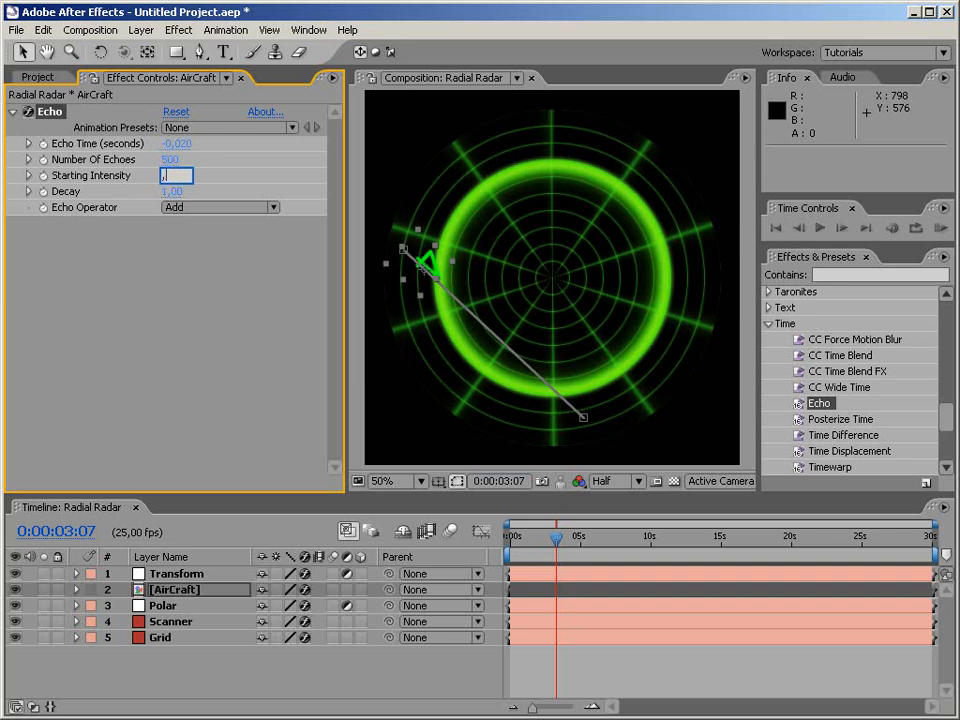
key(Return)
click(171, 192)
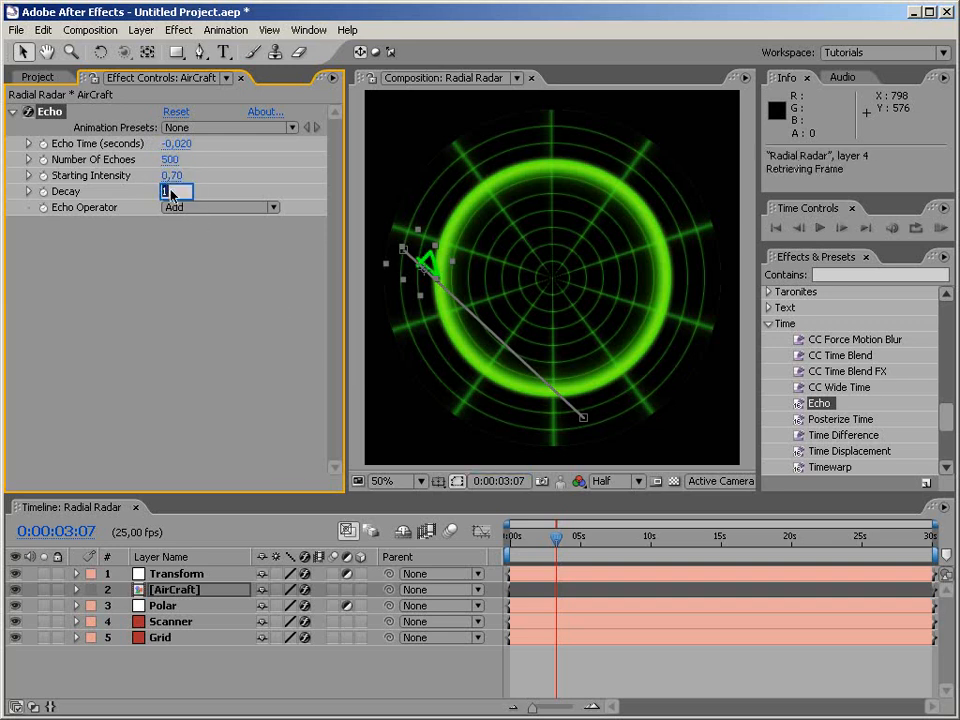
text(0,9)
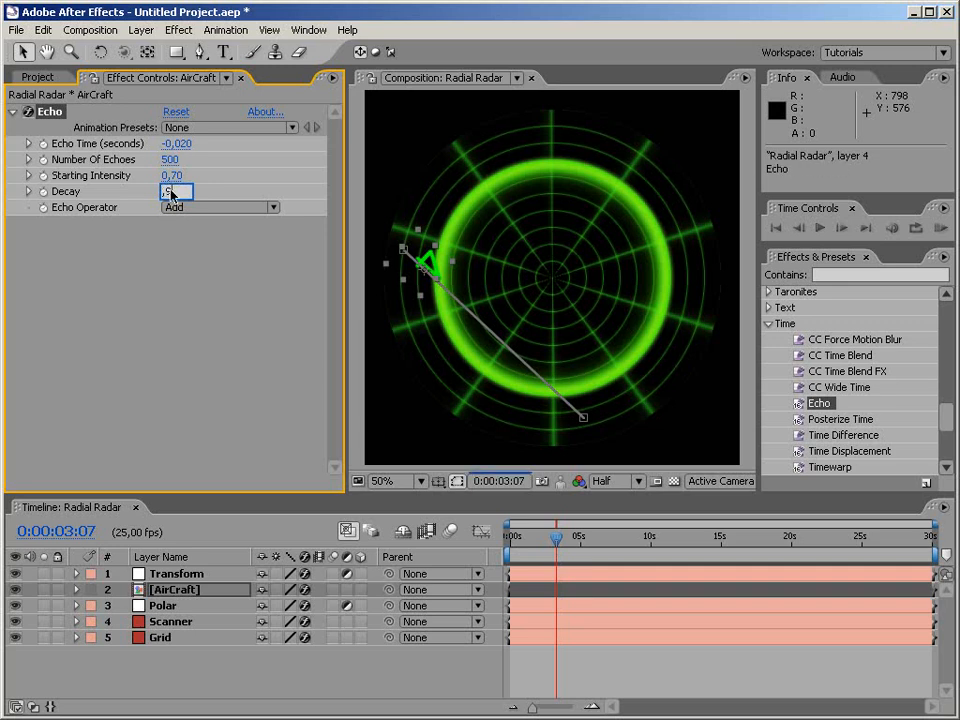
text(6)
key(Return)
mouse_move(557, 540)
mouse_down()
mouse_move(547, 540)
mouse_move(561, 540)
mouse_up()
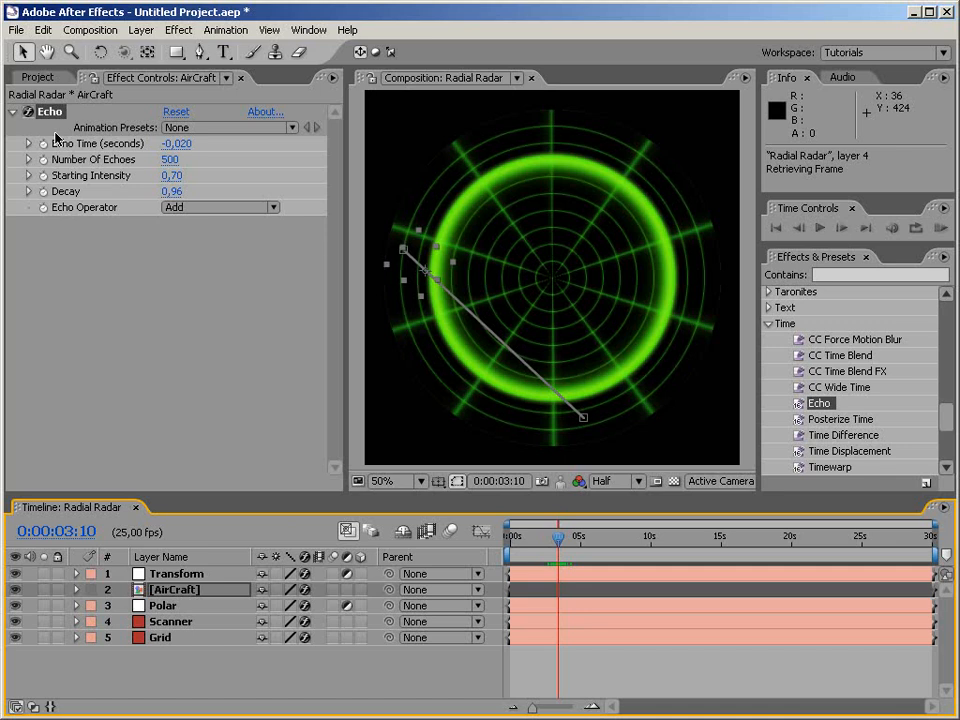
click(137, 342)
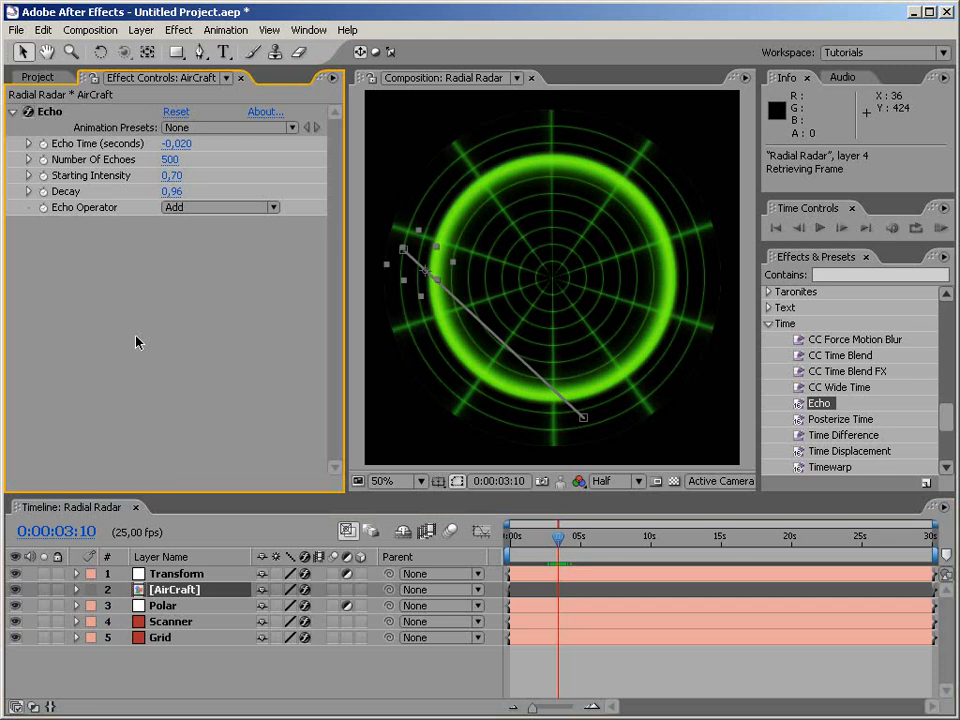
Step: Delete the expression from the AirCraft layer's Opacity property
click(76, 589)
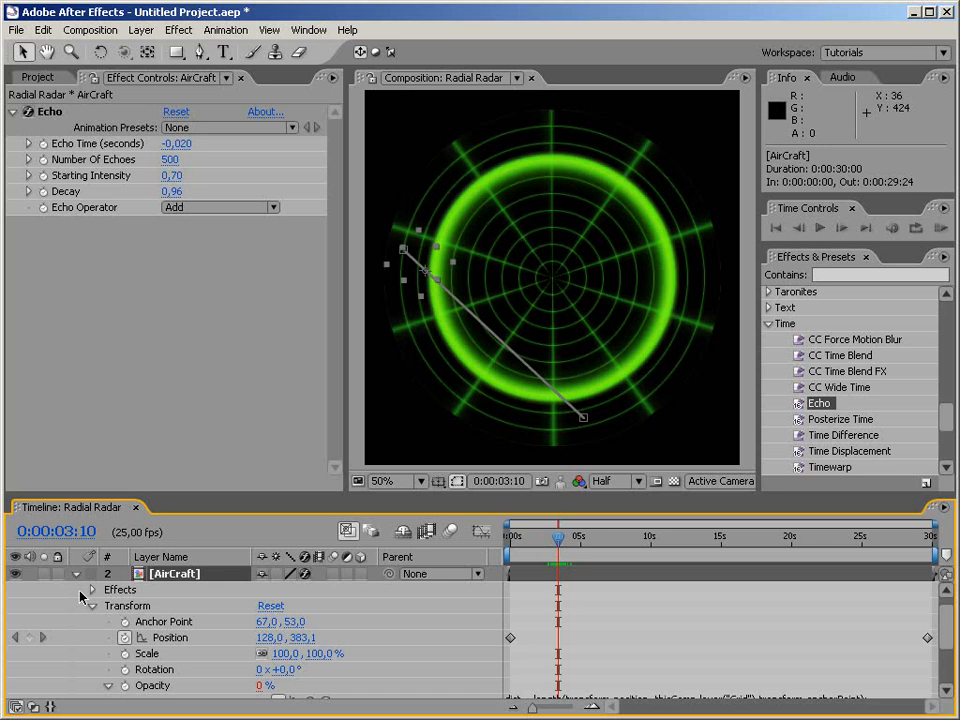
click(193, 443)
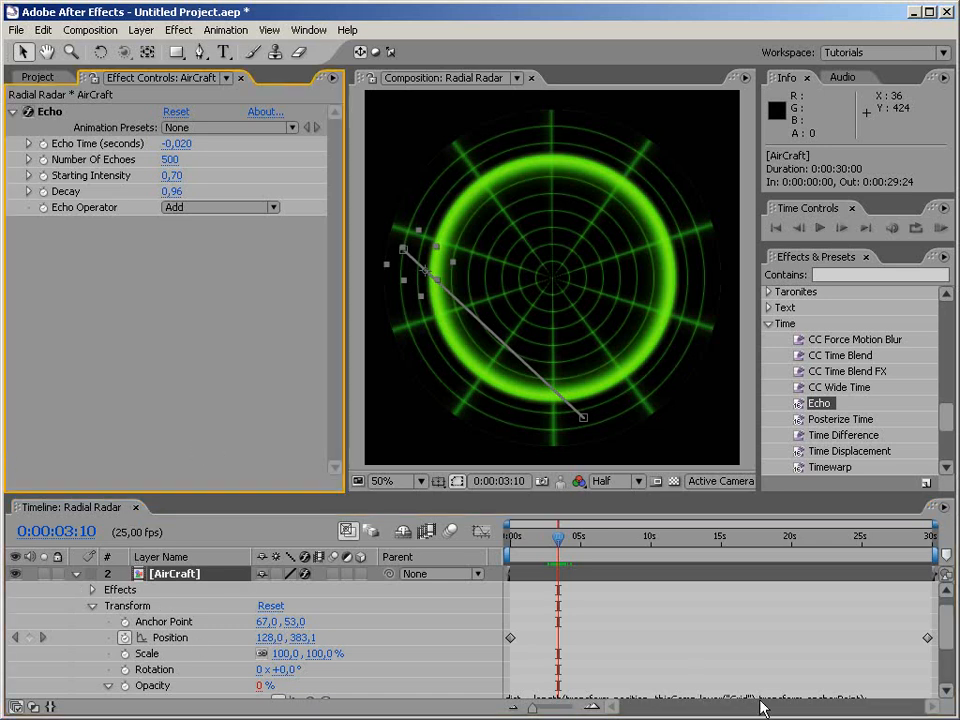
drag(949, 642, 947, 655)
click(738, 669)
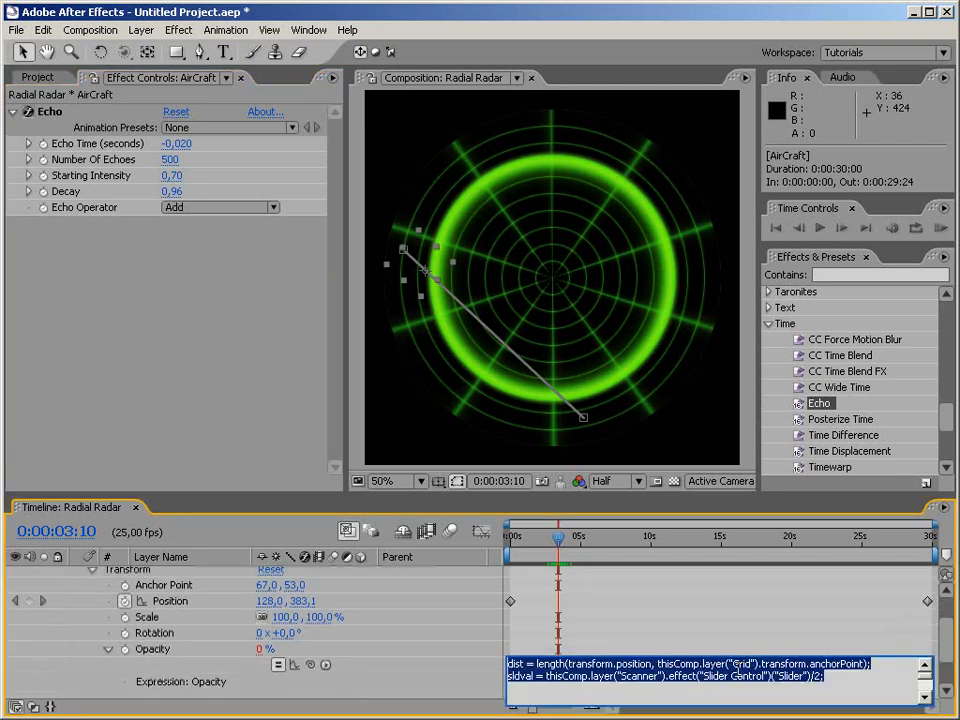
key(BackSpace)
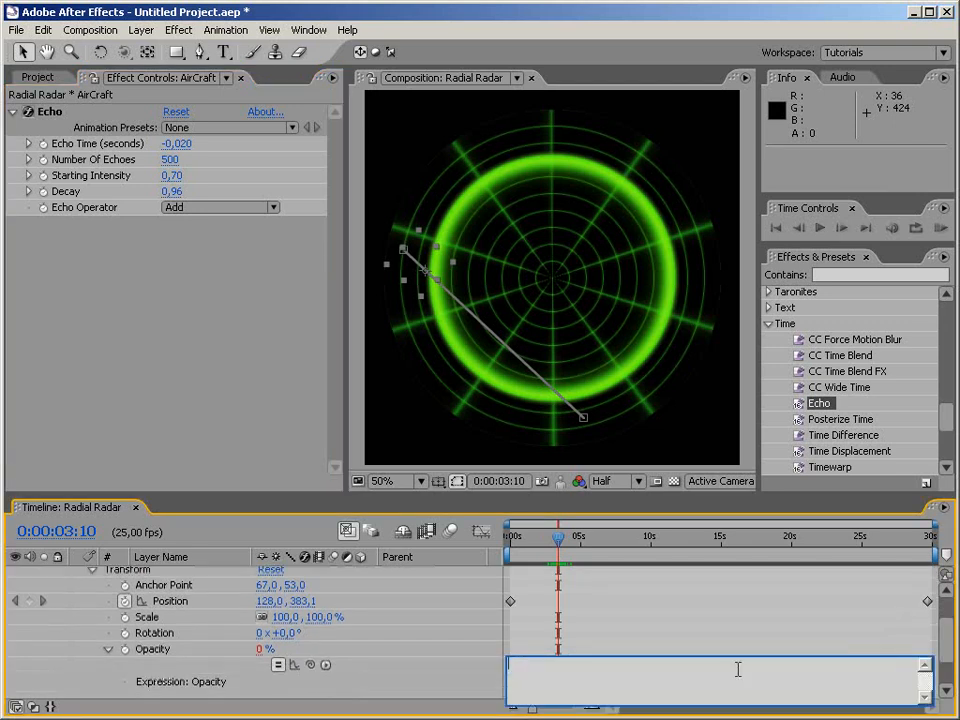
click(386, 680)
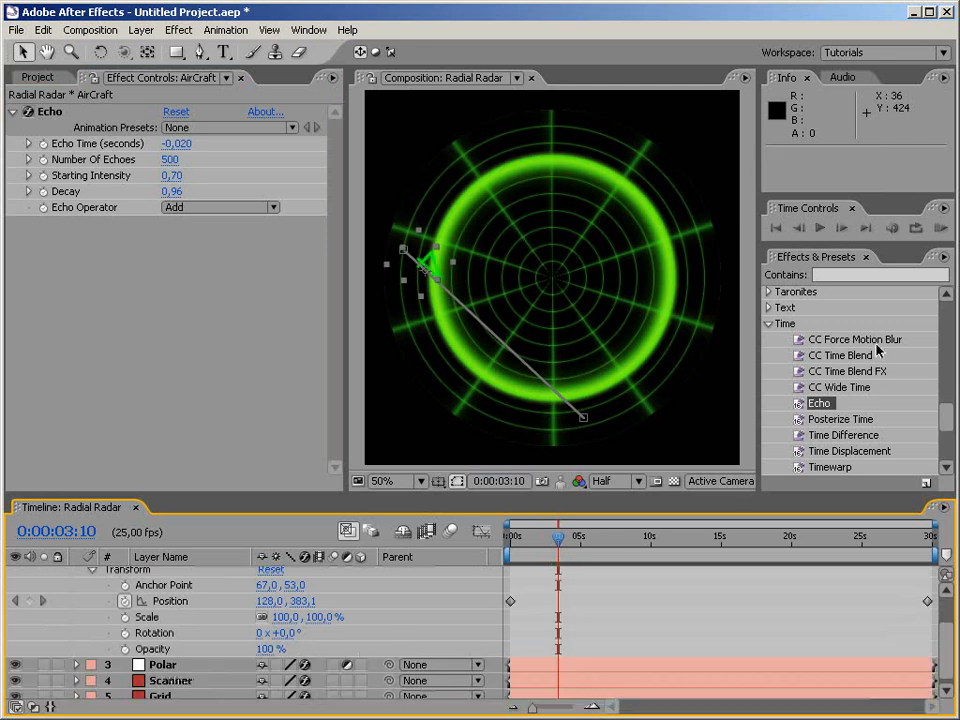
Step: Search the effects for "trans" and apply the Distort category's Transform effect to the AirCraft layer
click(839, 274)
text(trans)
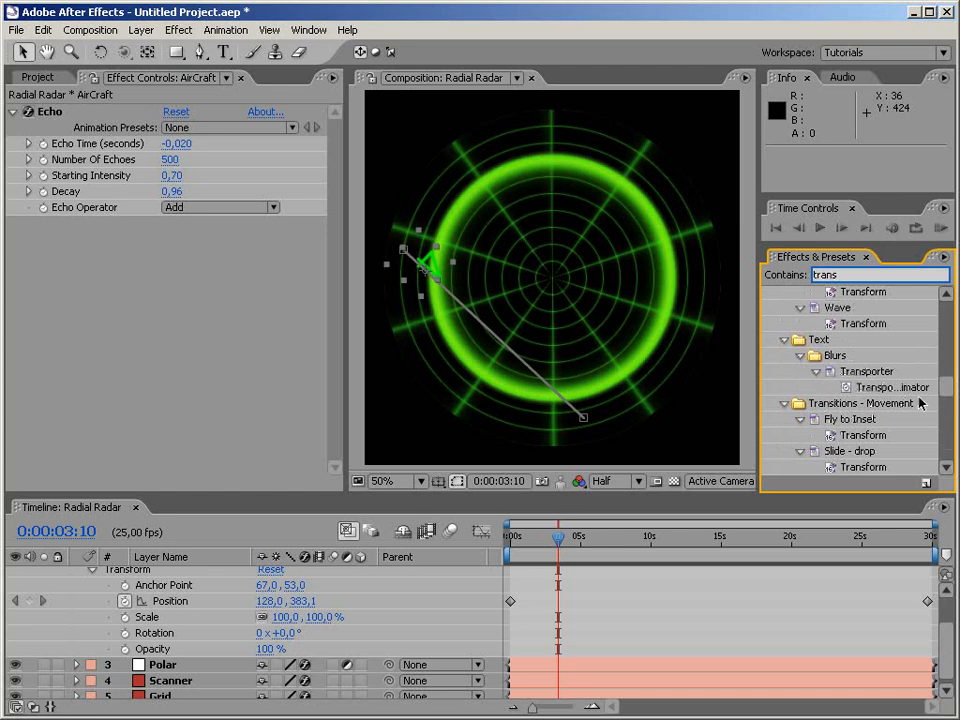
drag(945, 396, 946, 292)
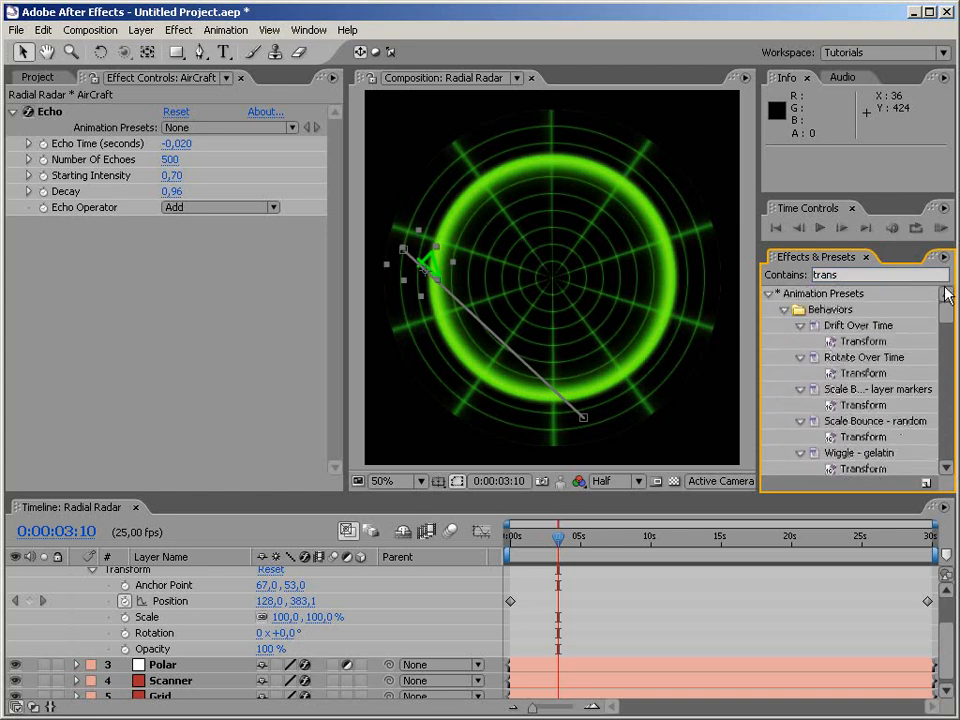
click(771, 295)
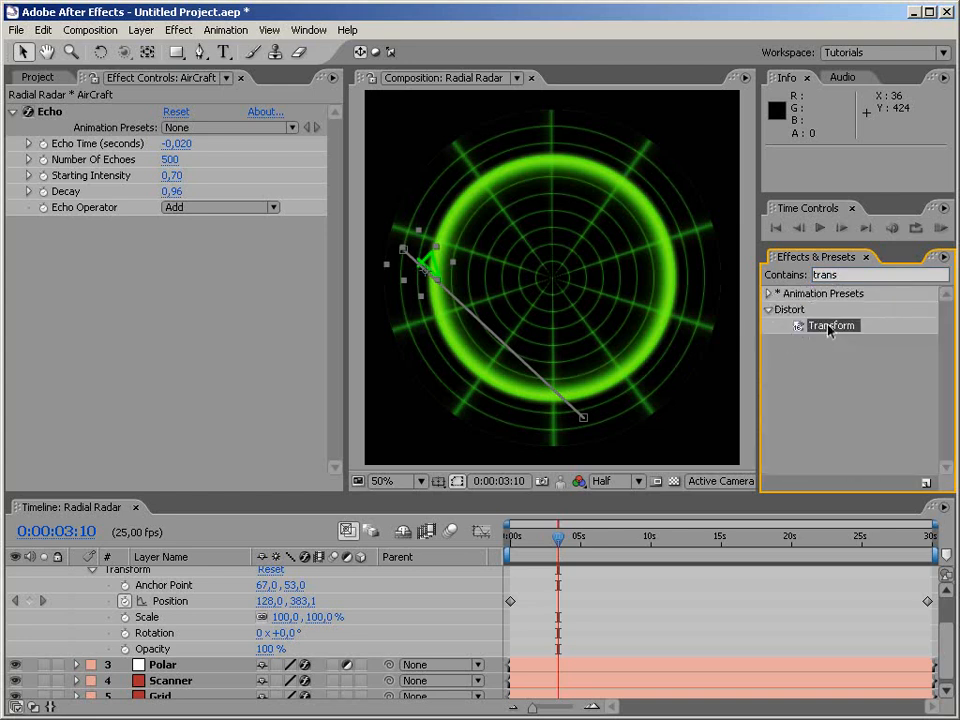
drag(827, 326, 214, 334)
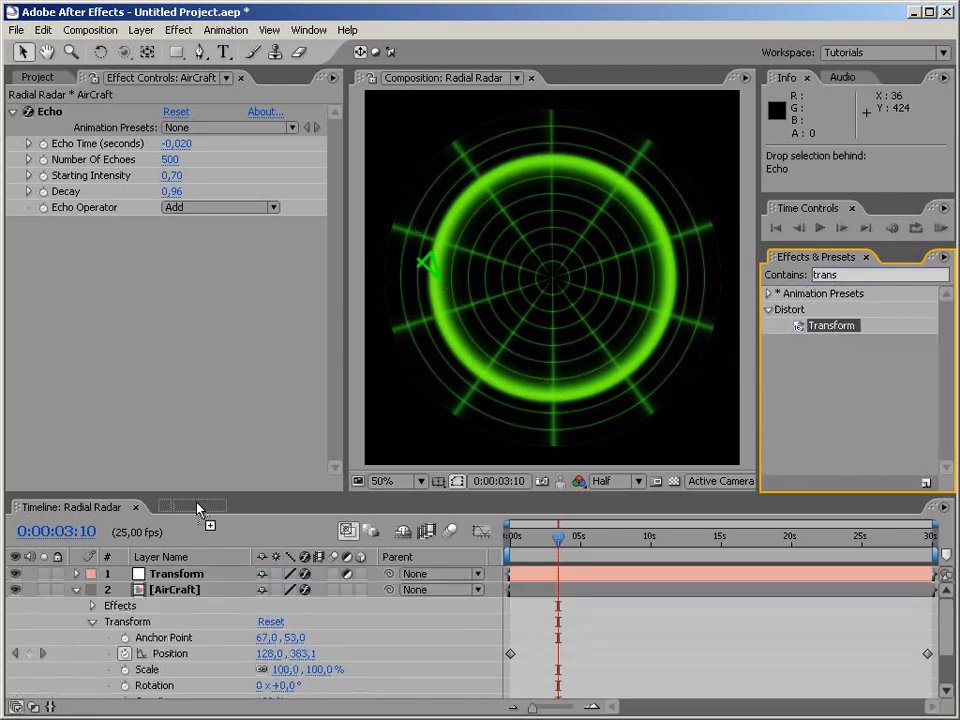
drag(197, 510, 170, 589)
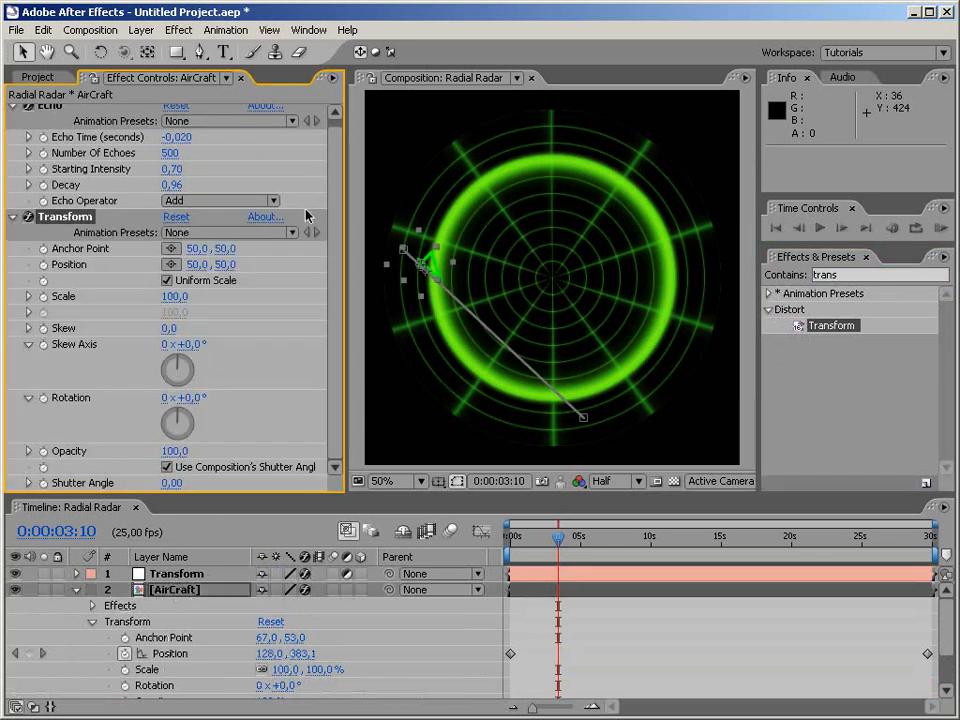
Step: Reorder the AirCraft effects so Transform comes before Echo, and collapse the Echo settings
drag(337, 214, 338, 206)
drag(45, 117, 60, 265)
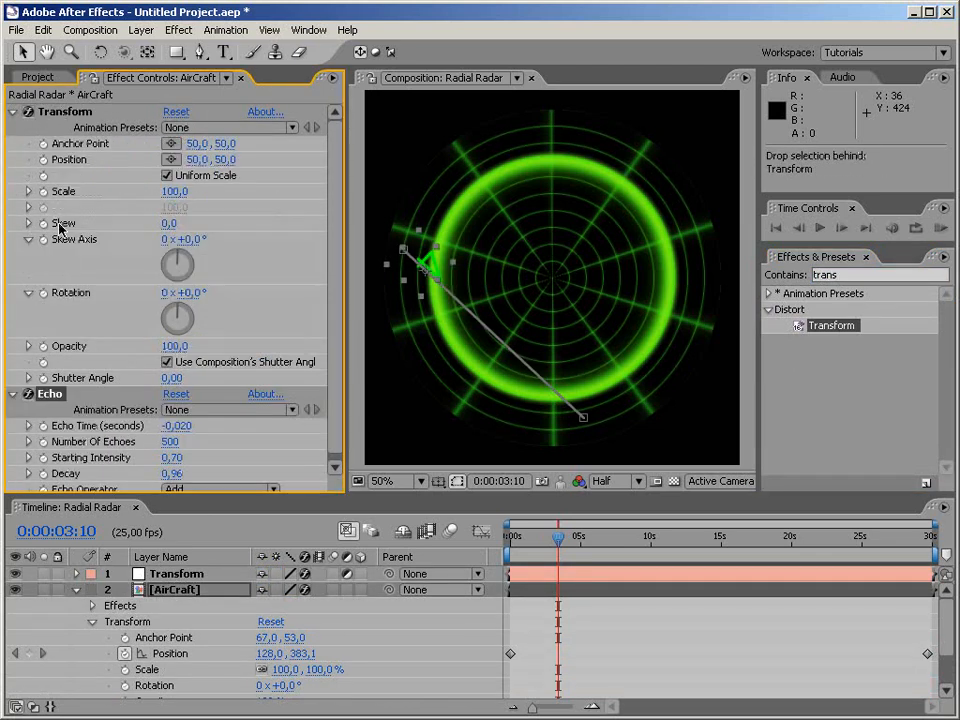
click(12, 395)
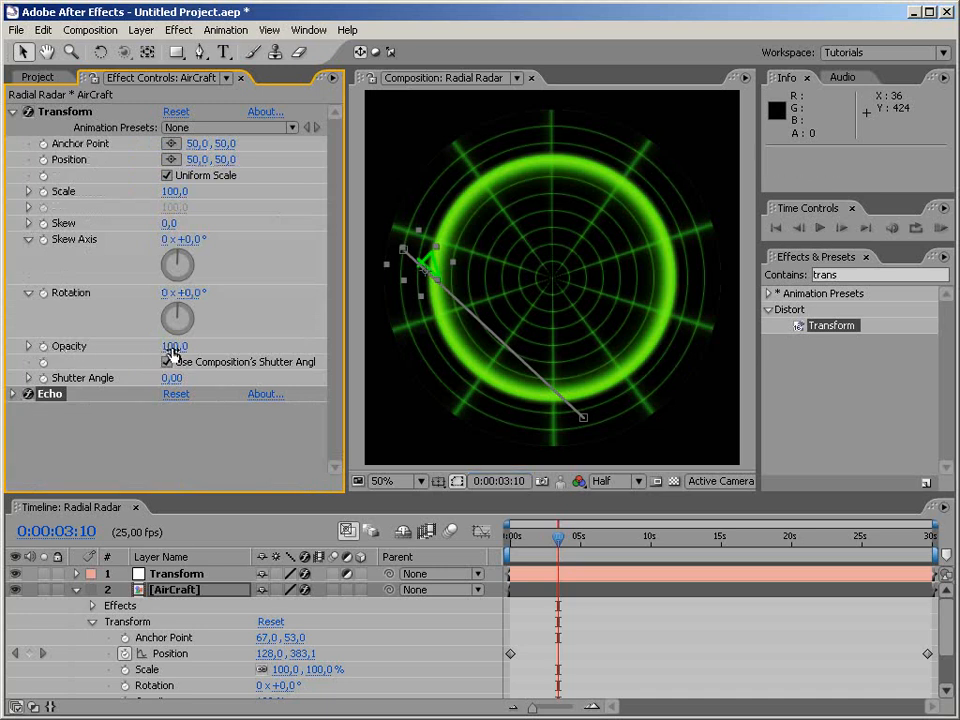
Step: Add an expression to the Transform effect's Opacity by pasting the copied distance-to-scanner expression
drag(172, 349, 136, 354)
alt+click(43, 347)
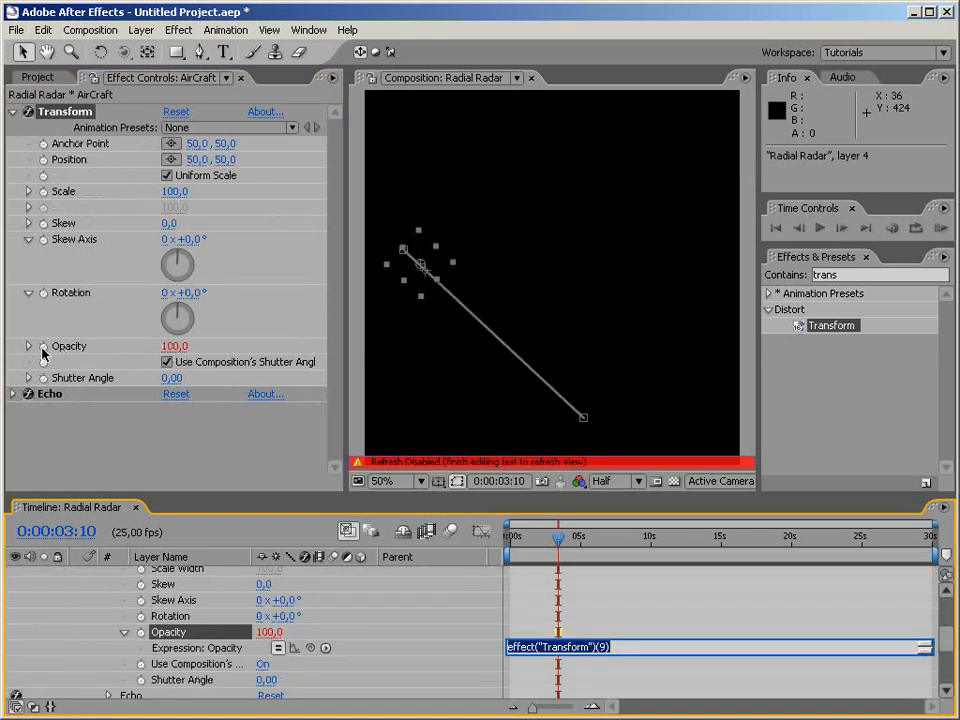
key(ctrl+v)
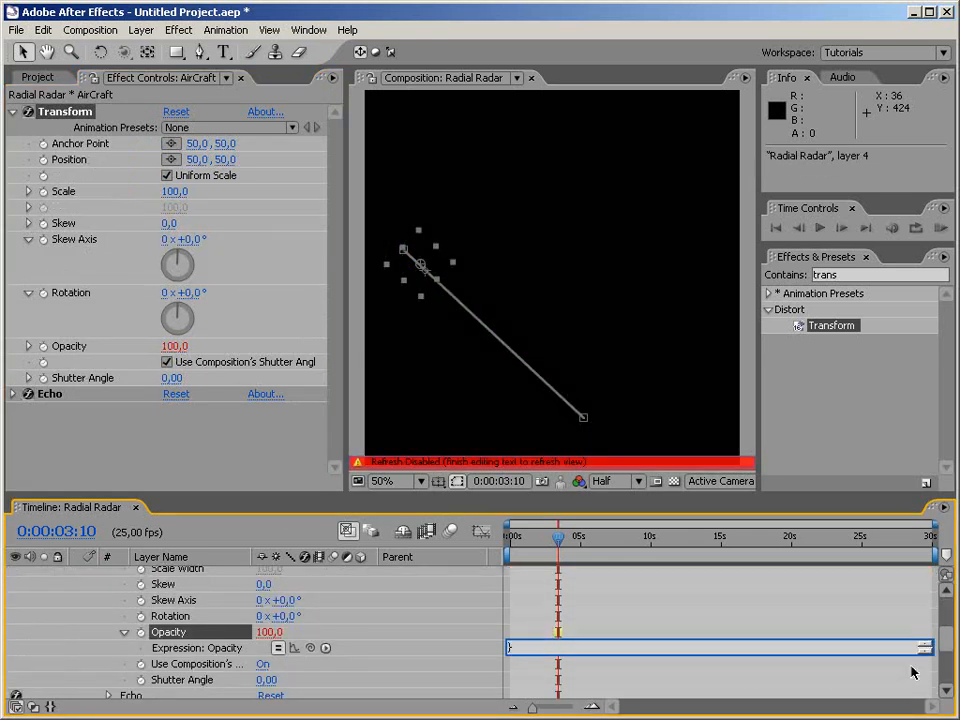
drag(901, 656, 926, 652)
key(KP_Enter)
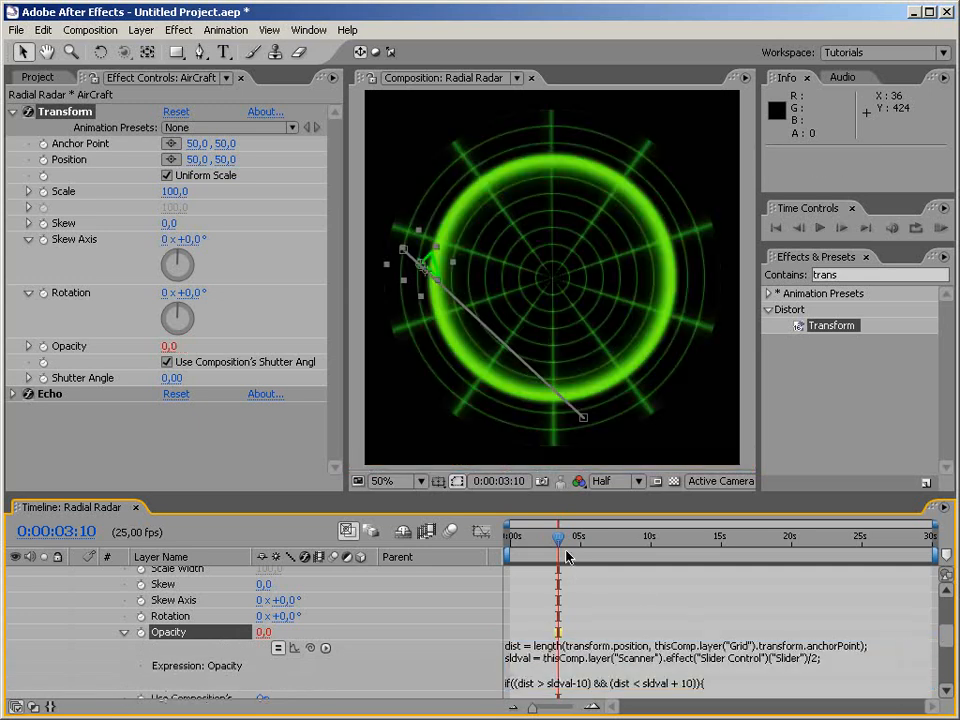
Step: Scrub to 0:00:04:23 to check how the aircraft fades, and look through the AirCraft layer's properties
drag(566, 556, 587, 545)
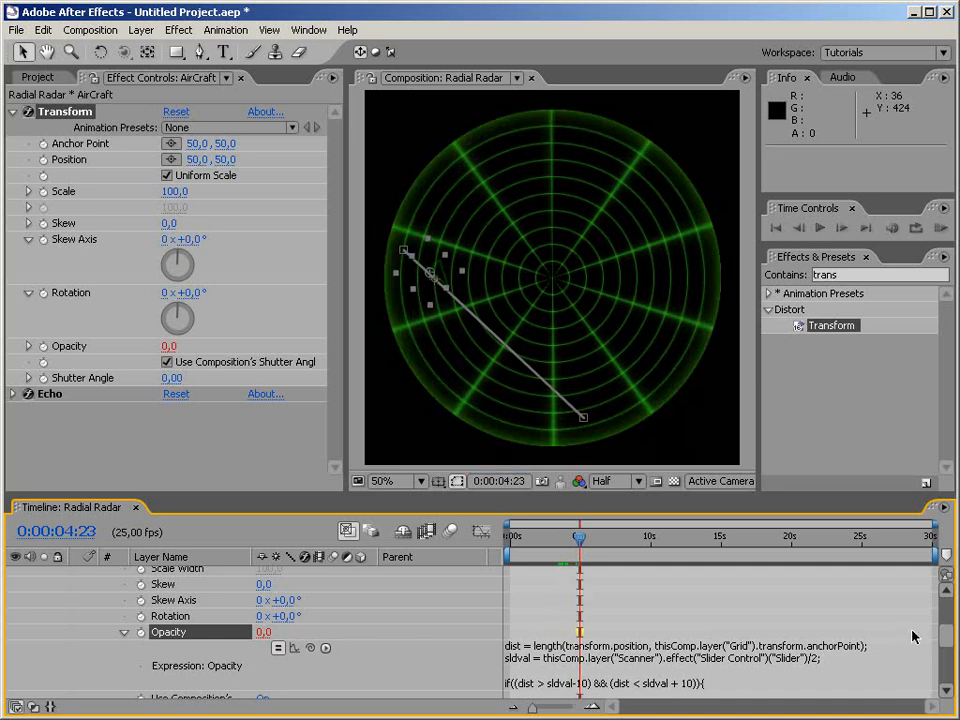
drag(948, 643, 946, 657)
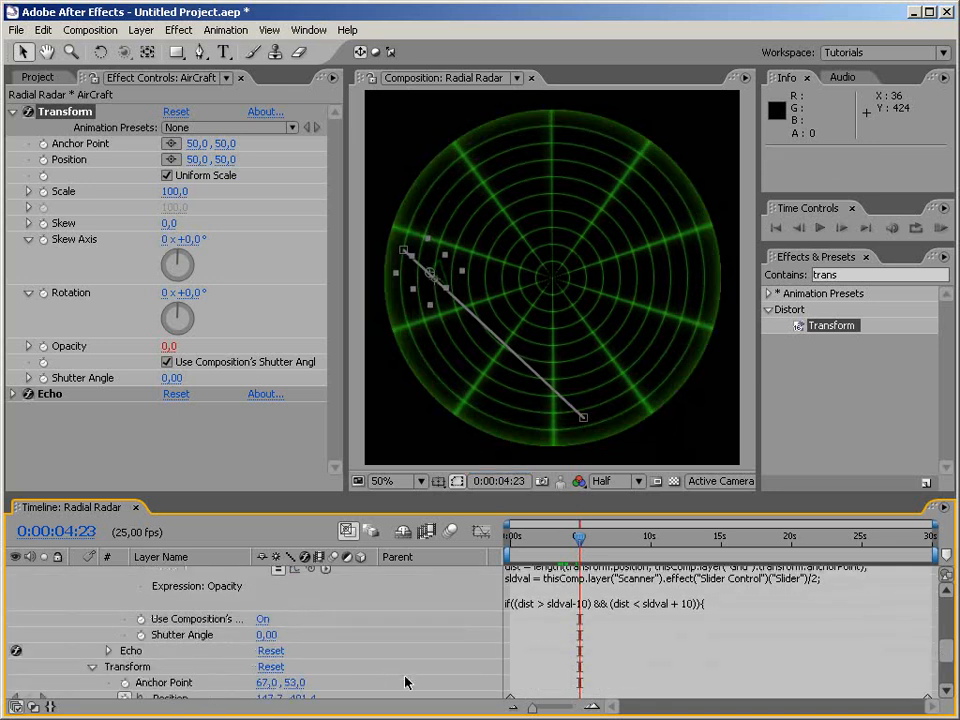
drag(953, 657, 953, 665)
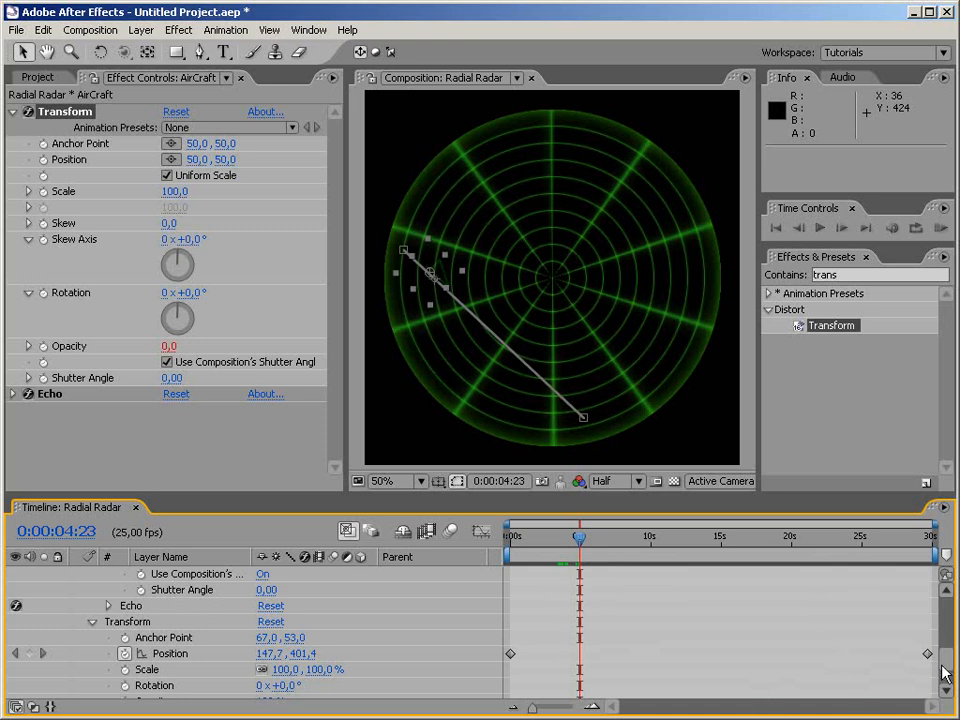
drag(946, 672, 945, 598)
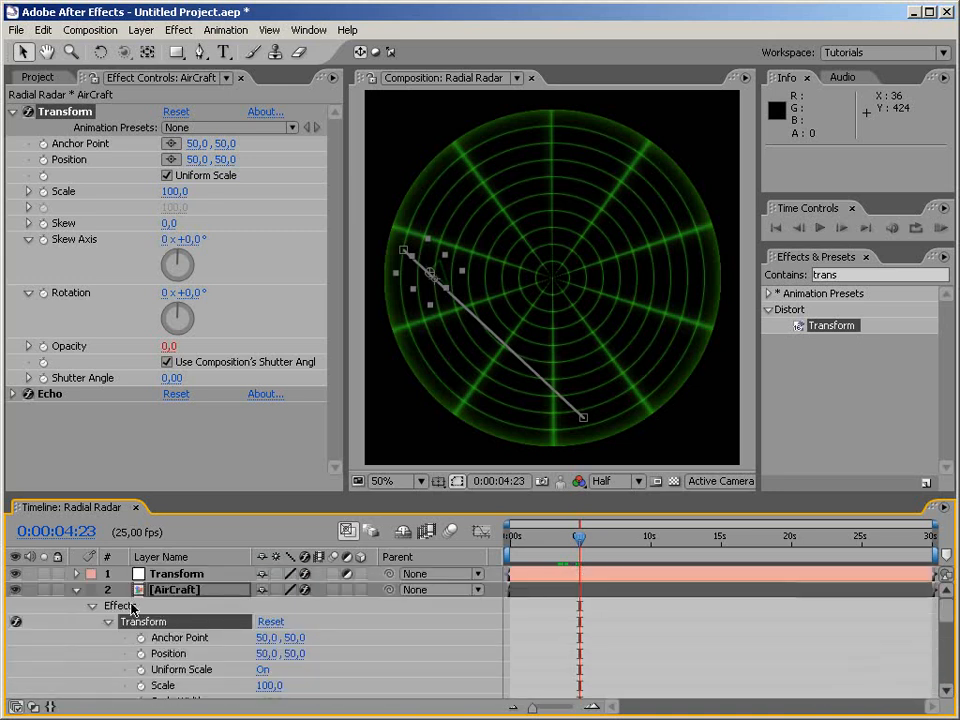
Step: Collapse the AirCraft layer and preview the radar animation from the start
click(76, 589)
click(222, 678)
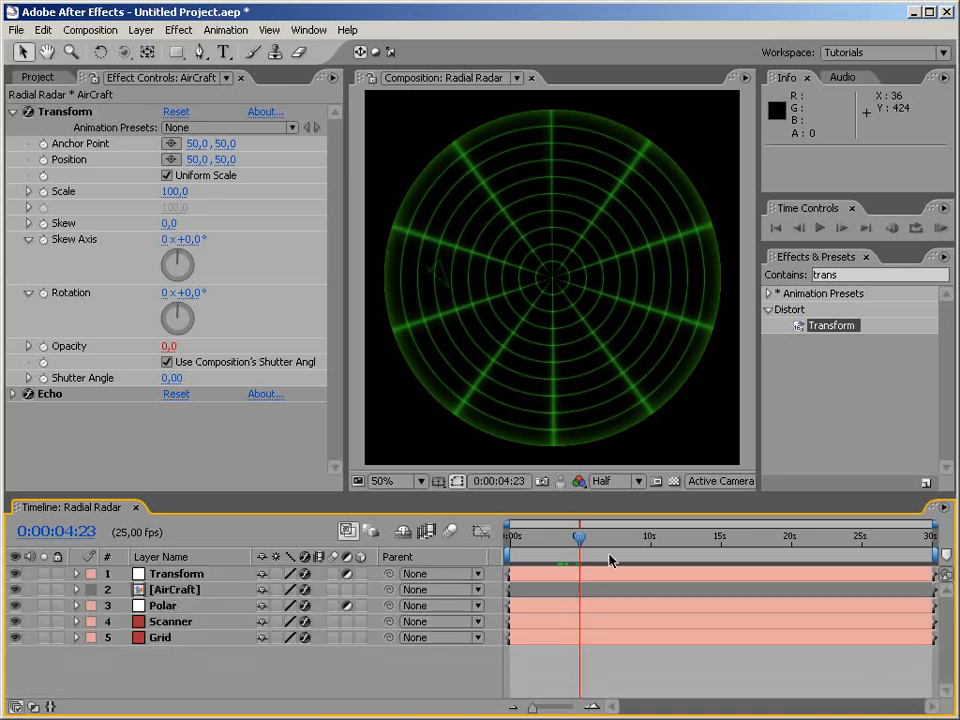
drag(580, 541, 488, 537)
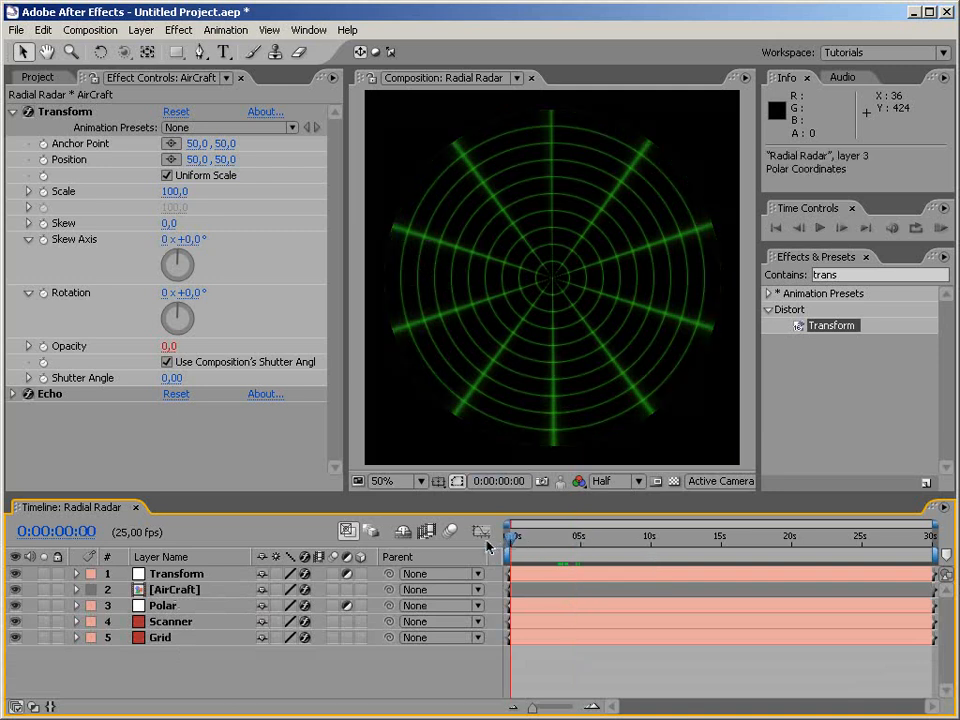
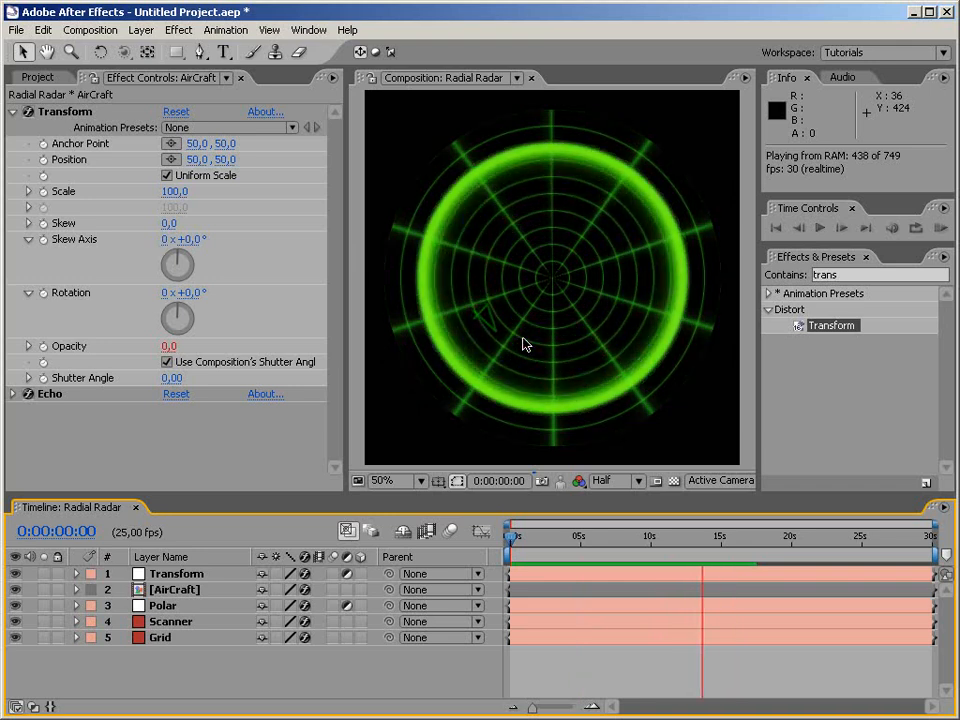
click(355, 670)
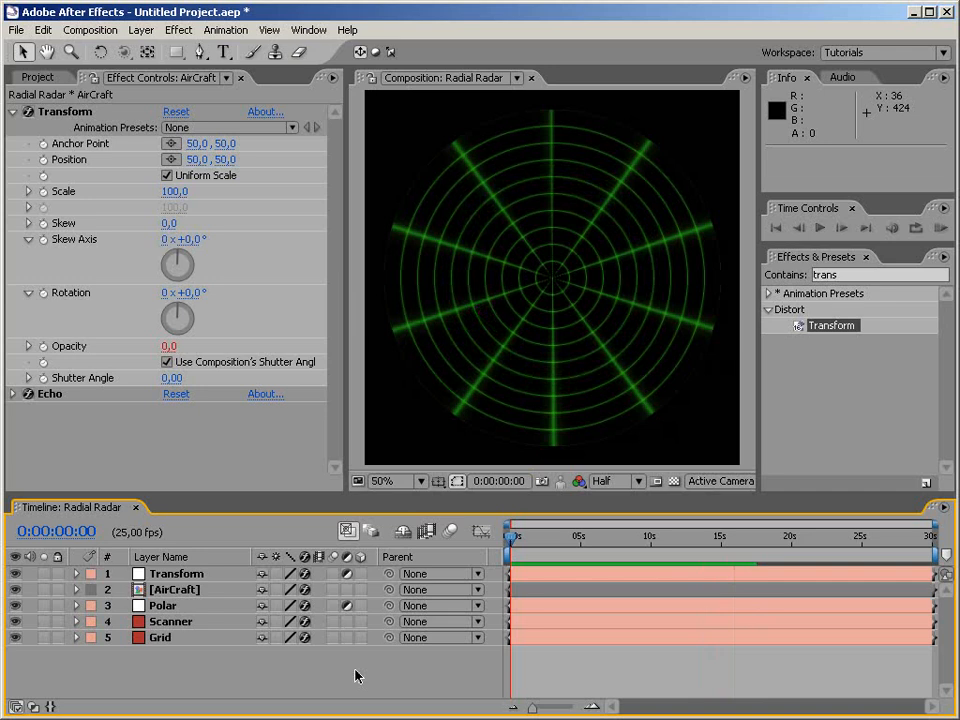
Step: Create a null object, place it below the Grid layer and rename it Beep
right_click(355, 675)
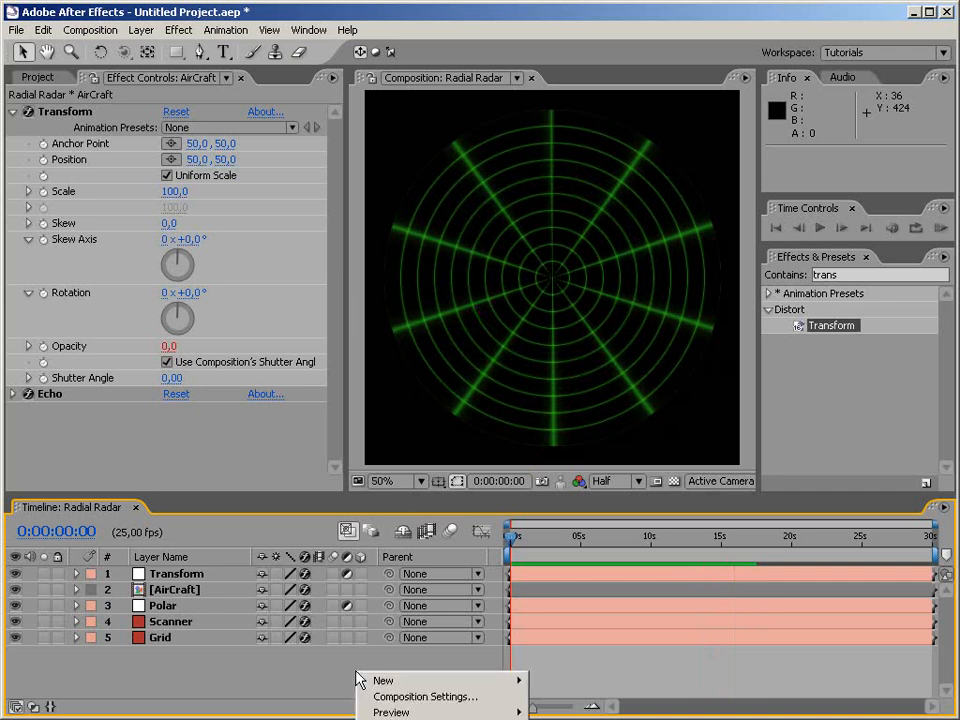
mouse_move(376, 683)
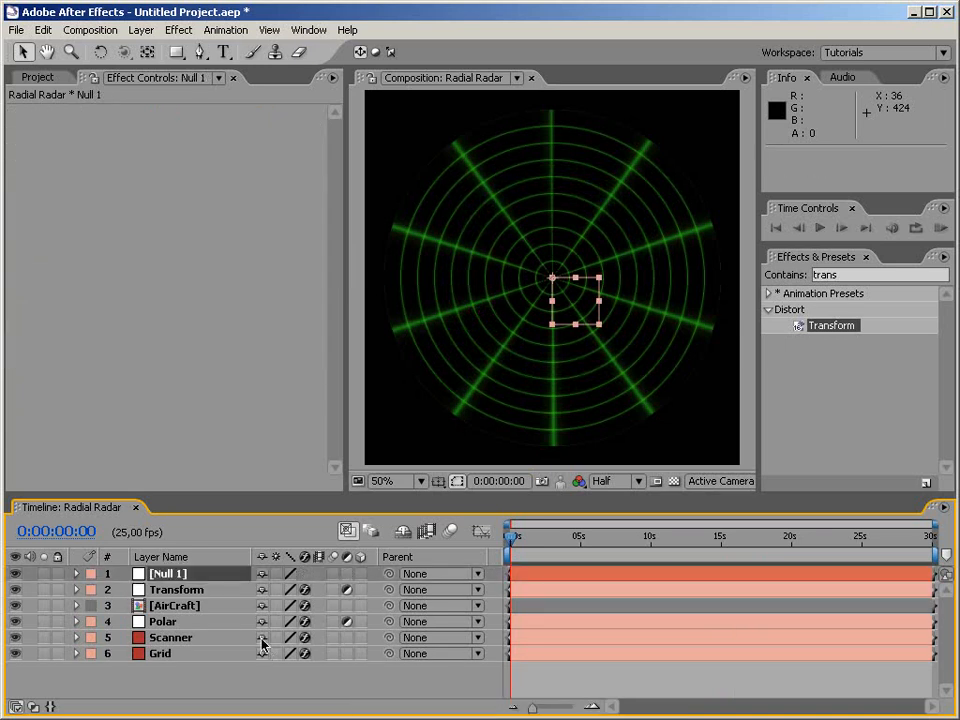
drag(186, 574, 177, 681)
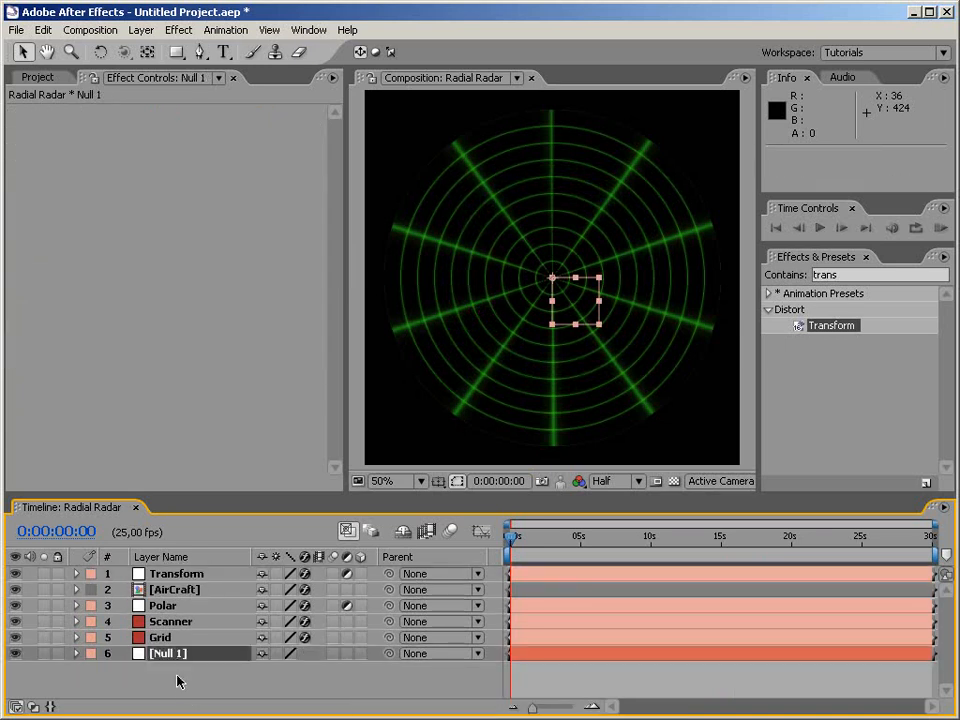
key(Return)
text(Beep)
key(Return)
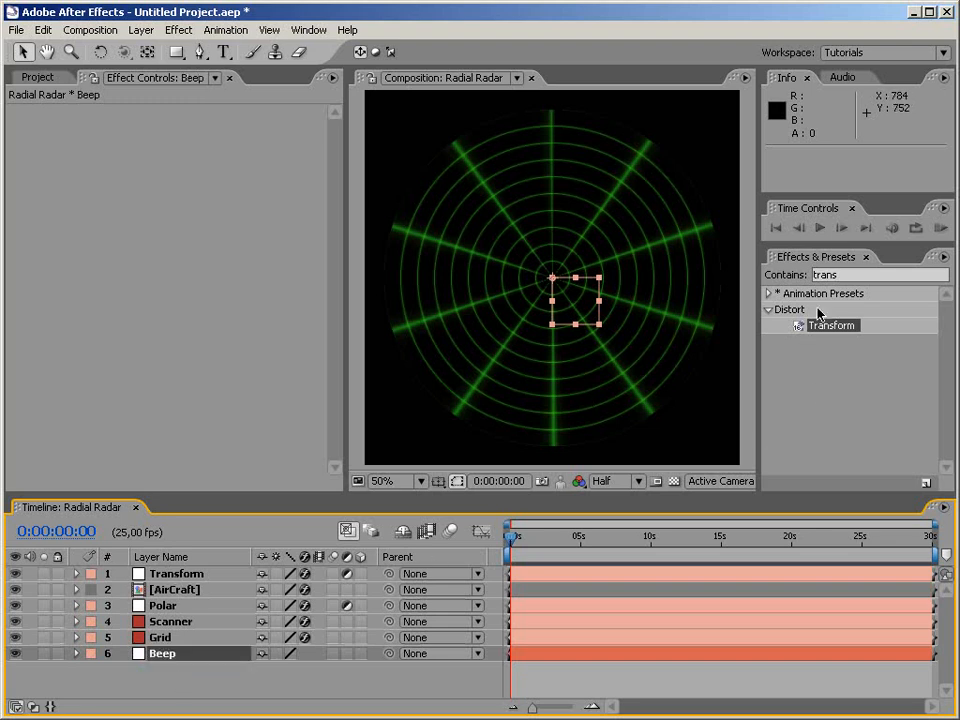
Step: Clear the effects search and apply the Tone effect from the Audio category to the Beep layer
click(832, 274)
key(BackSpace)
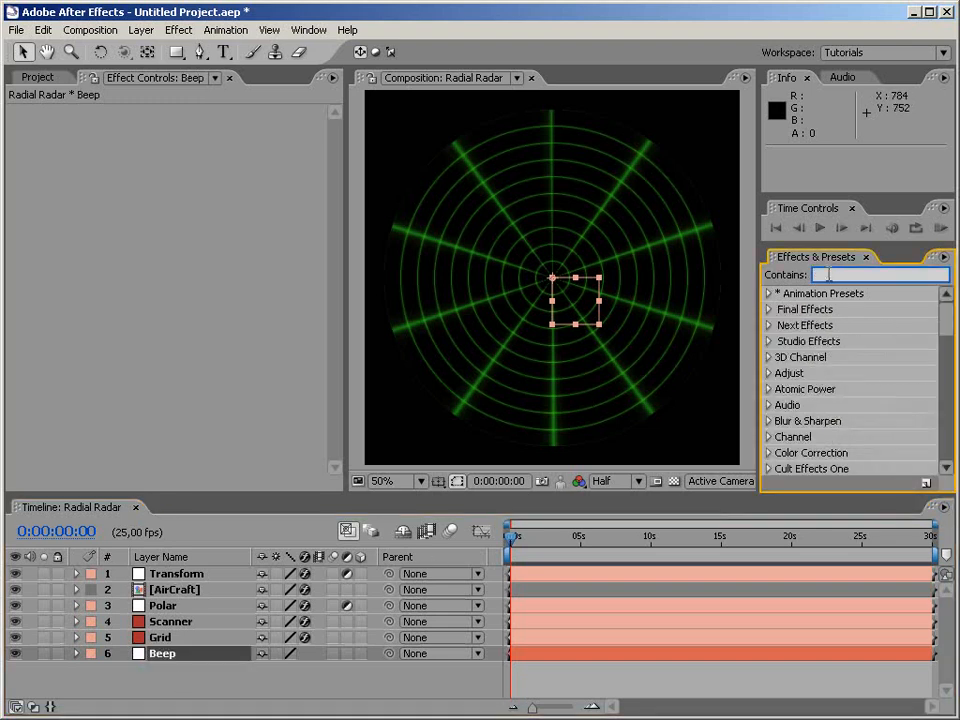
click(769, 403)
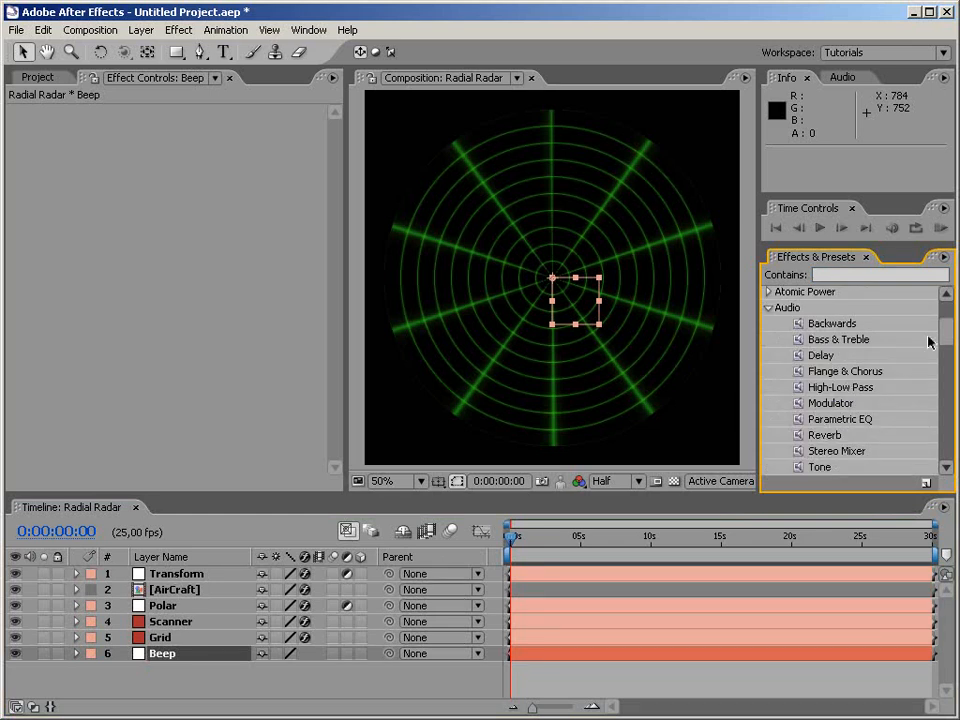
drag(944, 331, 943, 346)
drag(864, 377, 190, 655)
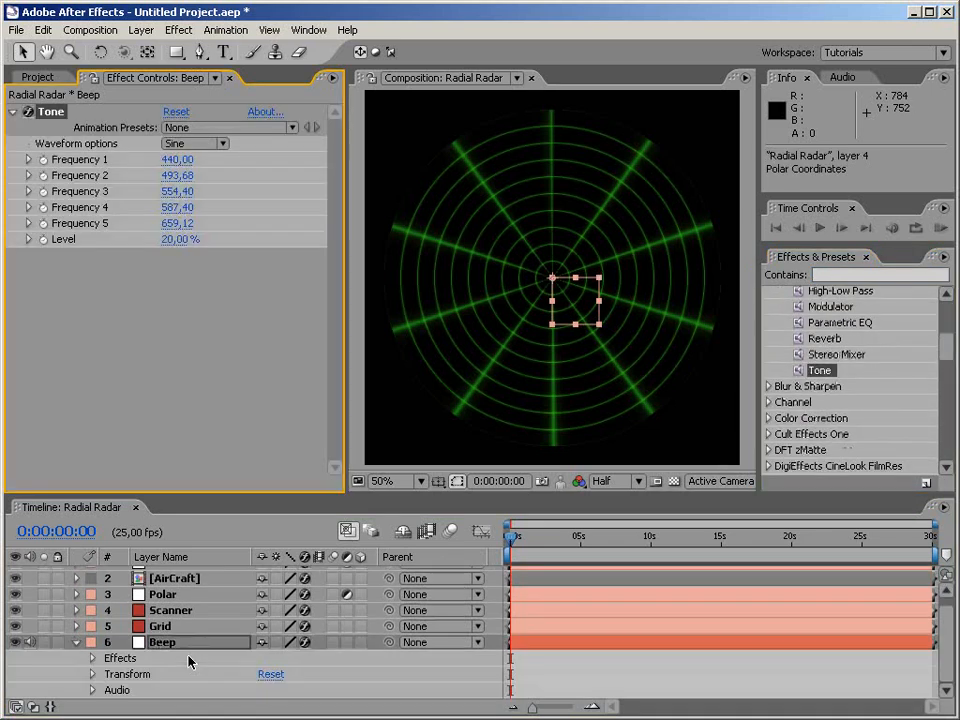
Step: Set the Tone effect's Frequency 2, 3, 4 and 5 to 0
click(177, 175)
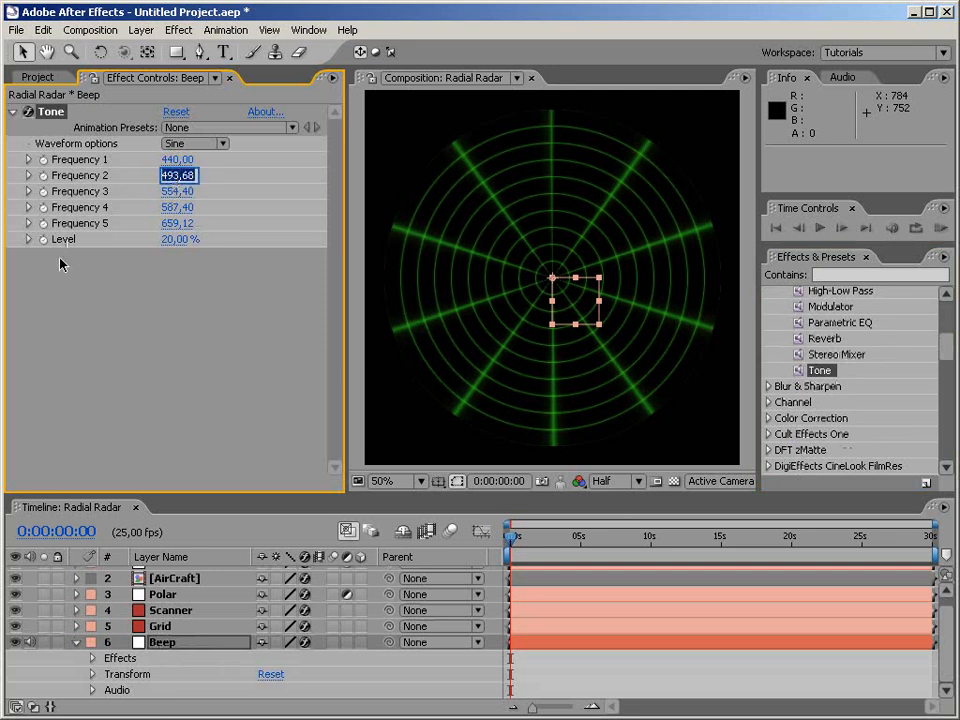
text(0)
click(178, 191)
text(0)
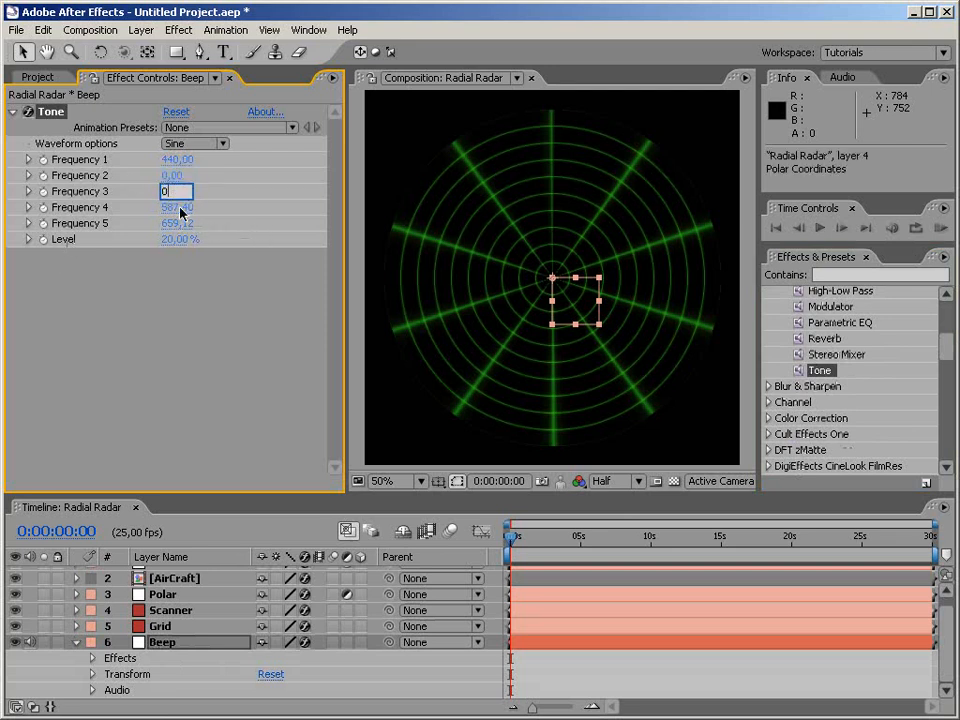
click(178, 207)
text(0)
click(178, 223)
text(0)
click(200, 289)
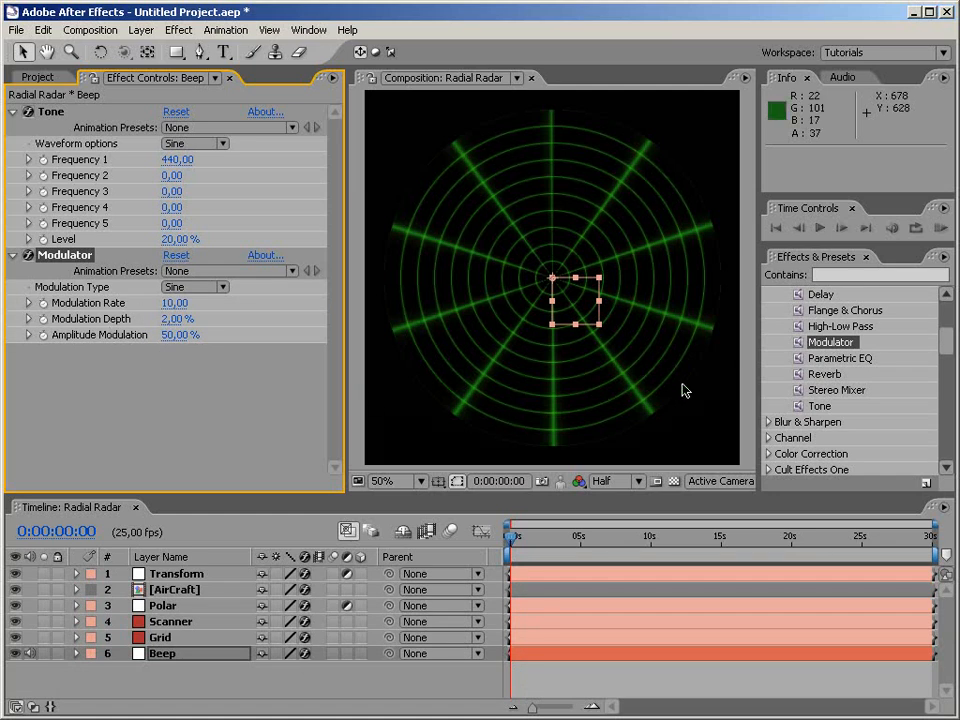
Step: Apply the Reverb effect after Modulator on the Beep layer and collapse all three audio effects
drag(838, 377, 238, 420)
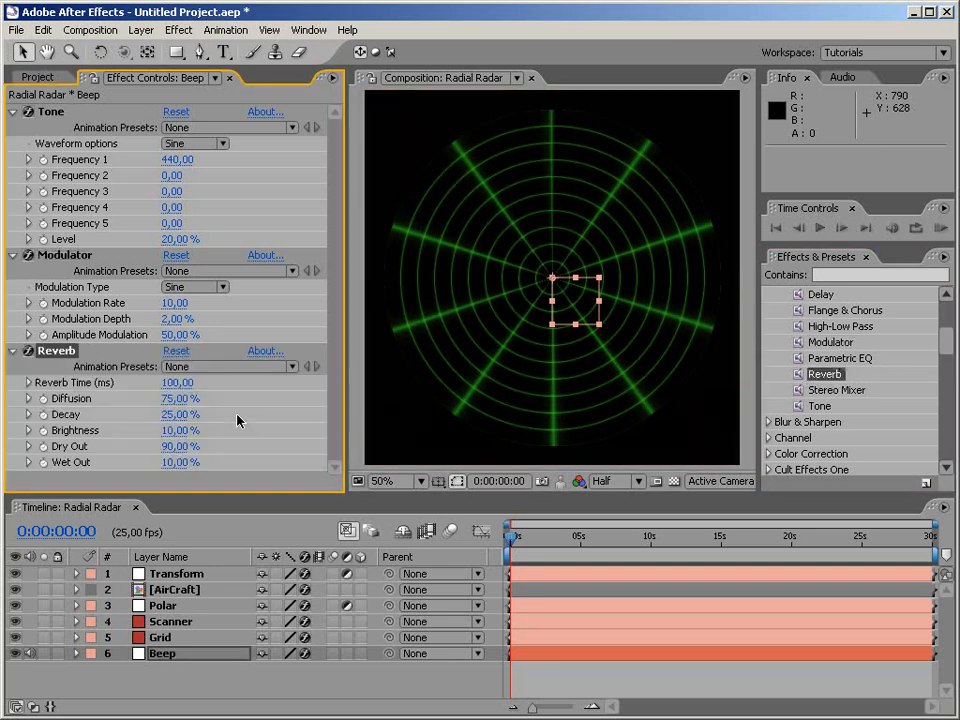
click(13, 350)
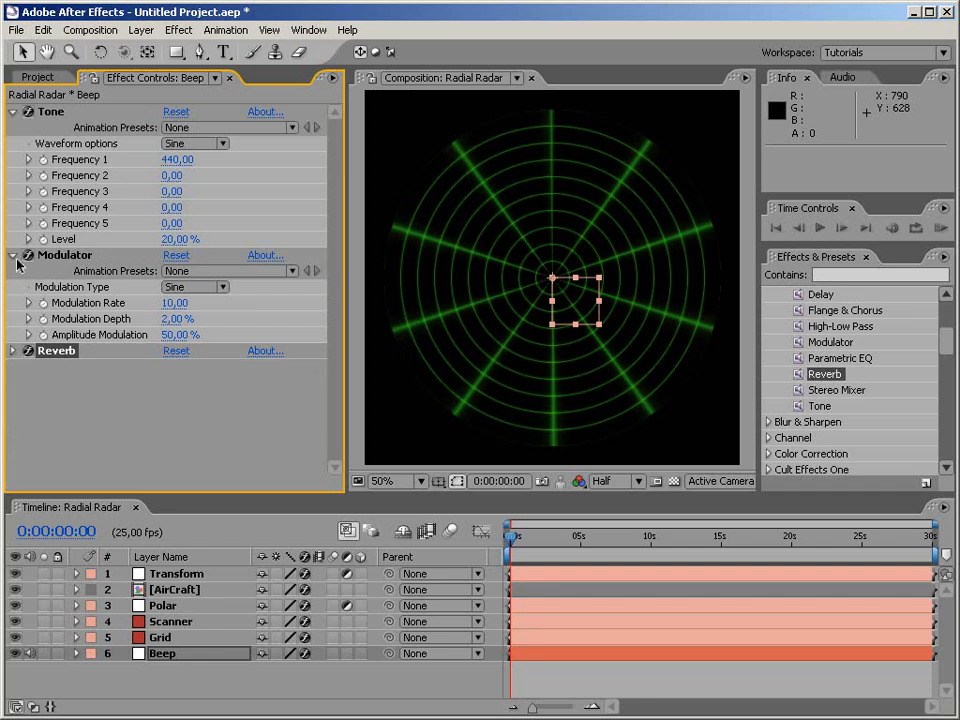
click(13, 256)
click(12, 112)
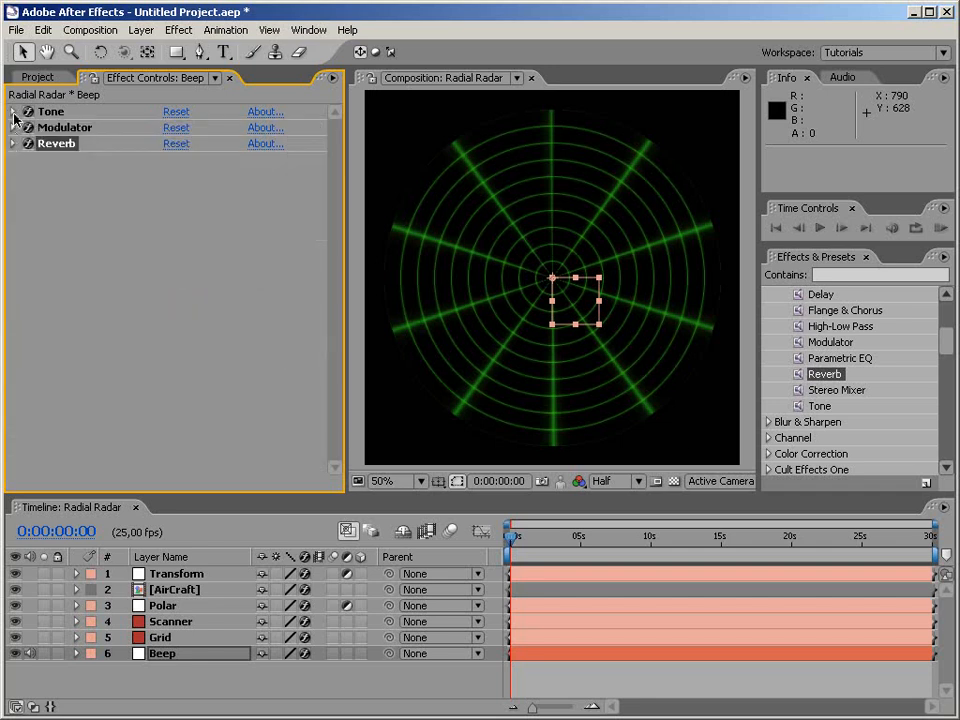
click(233, 360)
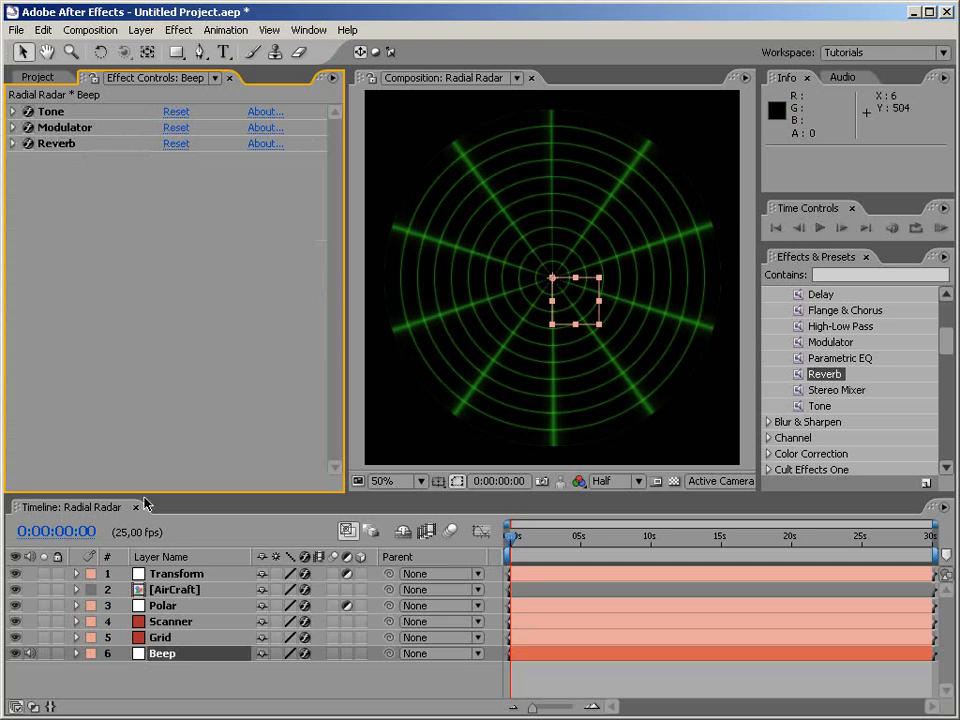
Step: Expand the Tone effect on the Beep layer and enable an expression on its Level property
click(13, 112)
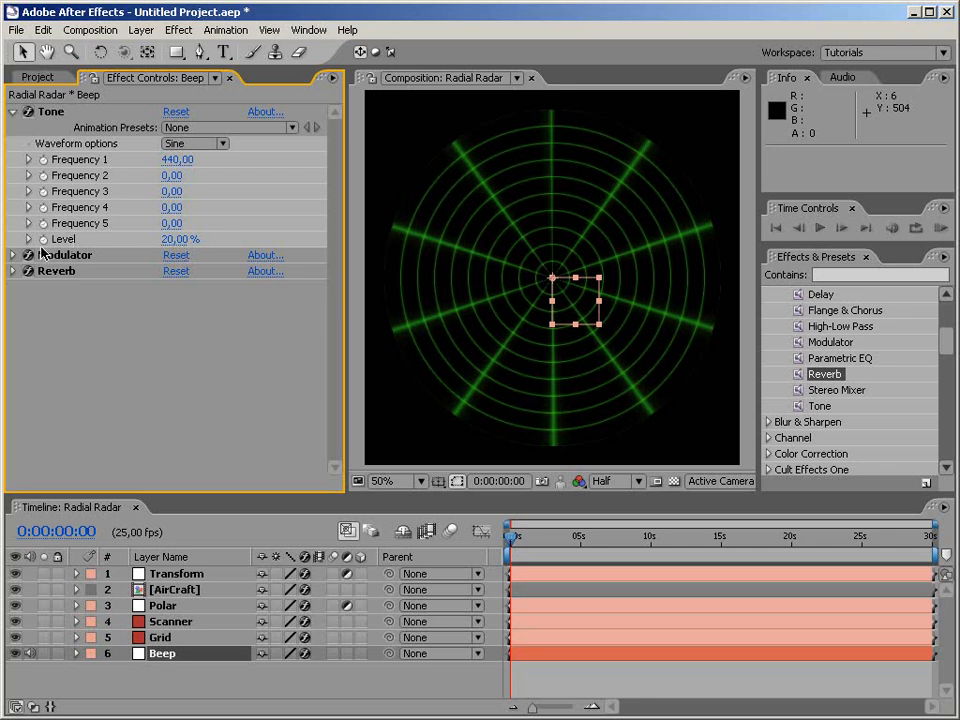
click(170, 589)
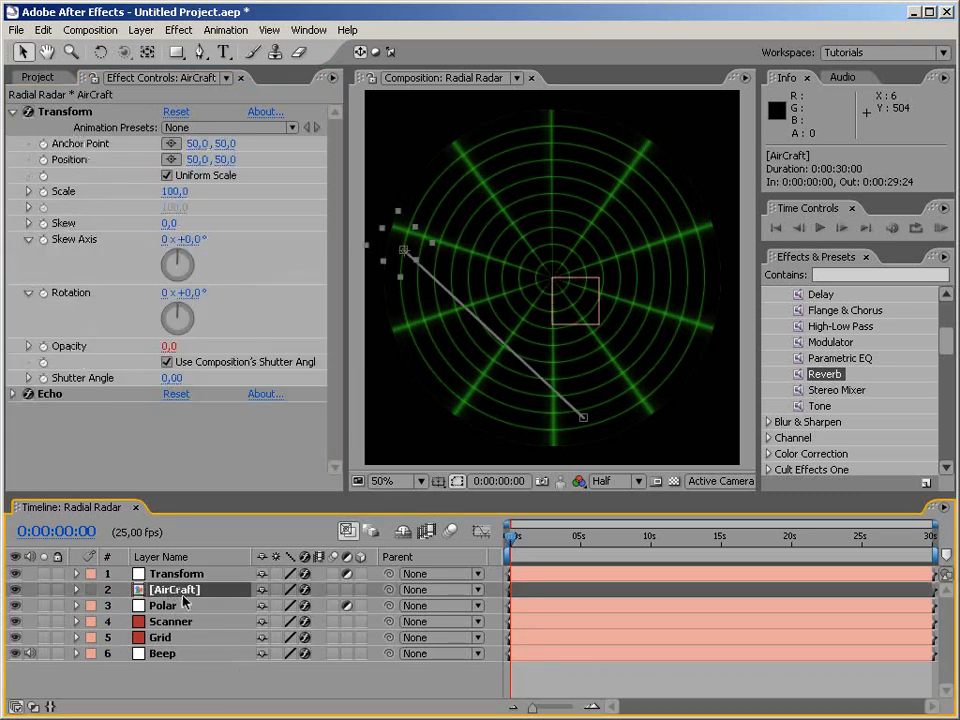
click(155, 656)
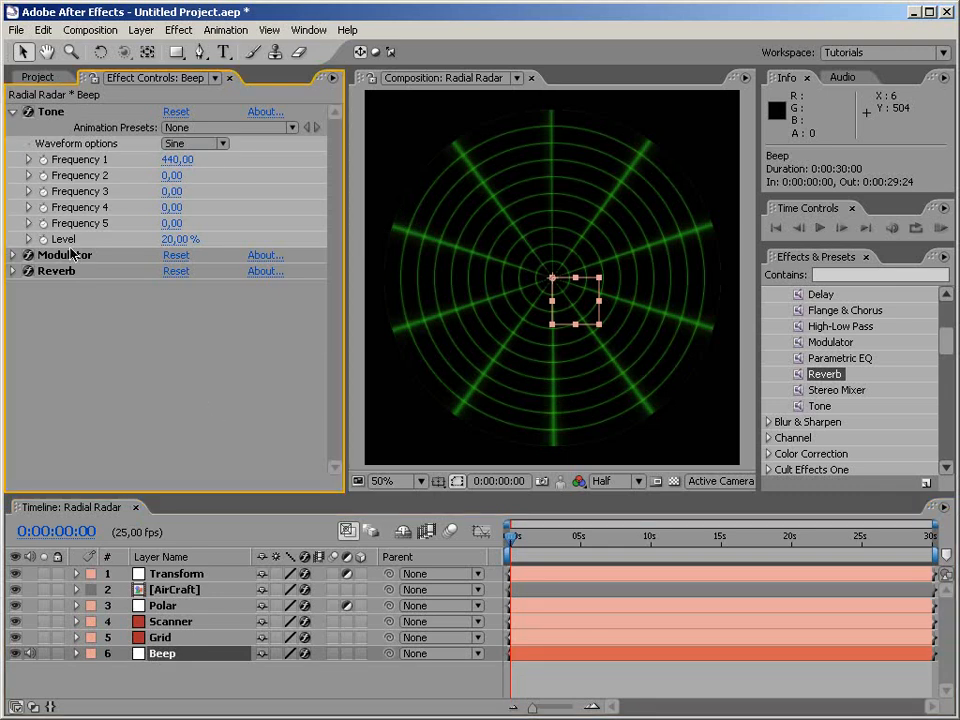
alt+click(43, 240)
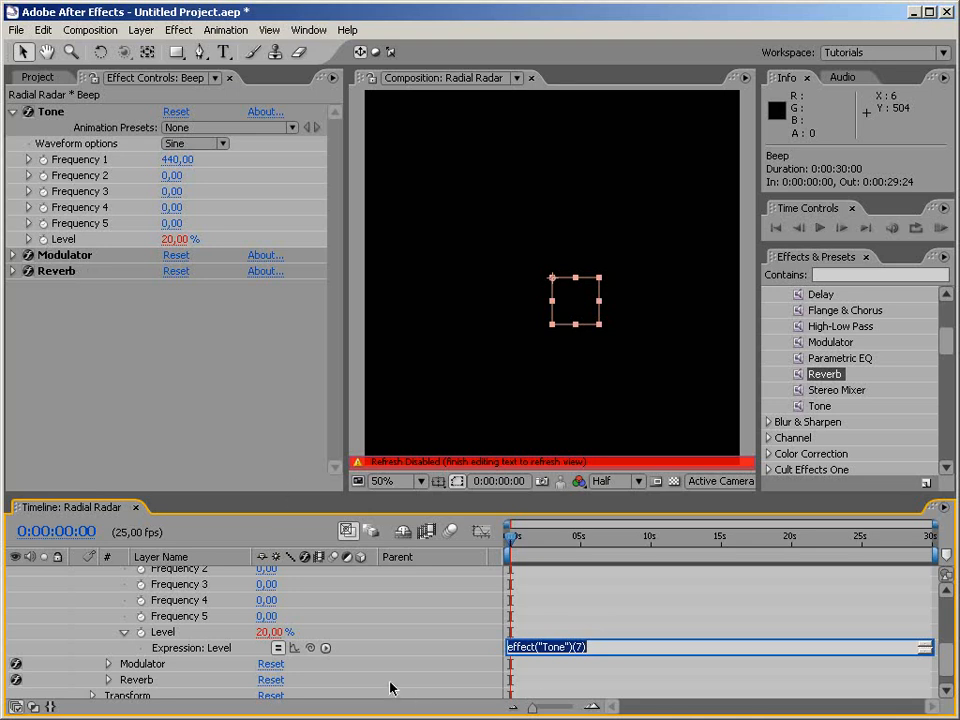
Step: Show the AirCraft layer's effect controls and lock that view to the layer
drag(947, 661, 946, 624)
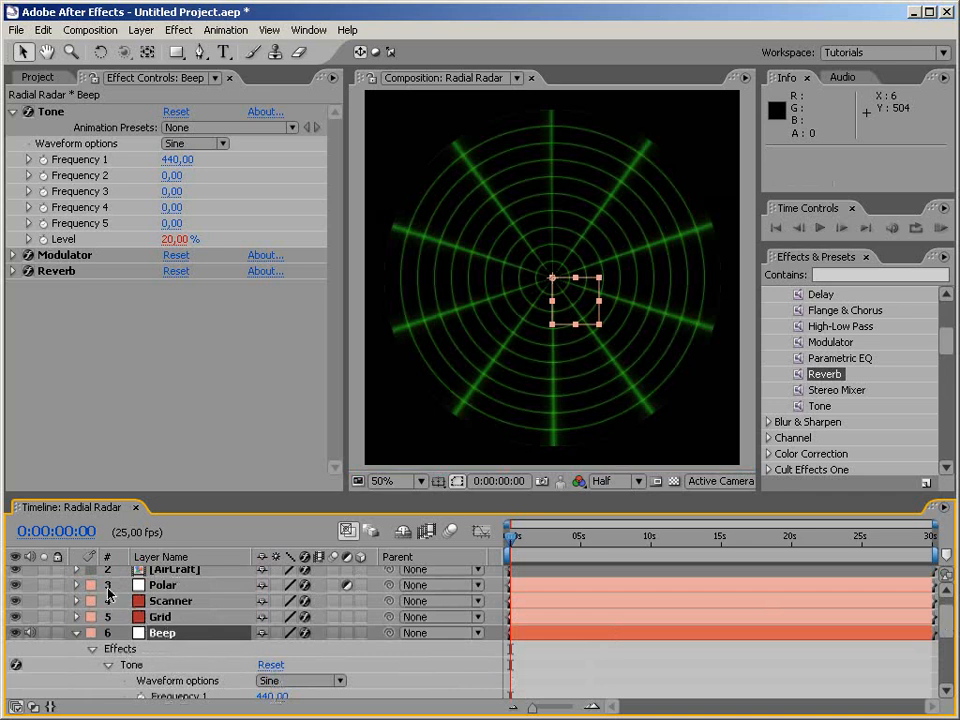
click(165, 557)
click(166, 557)
click(168, 569)
click(95, 79)
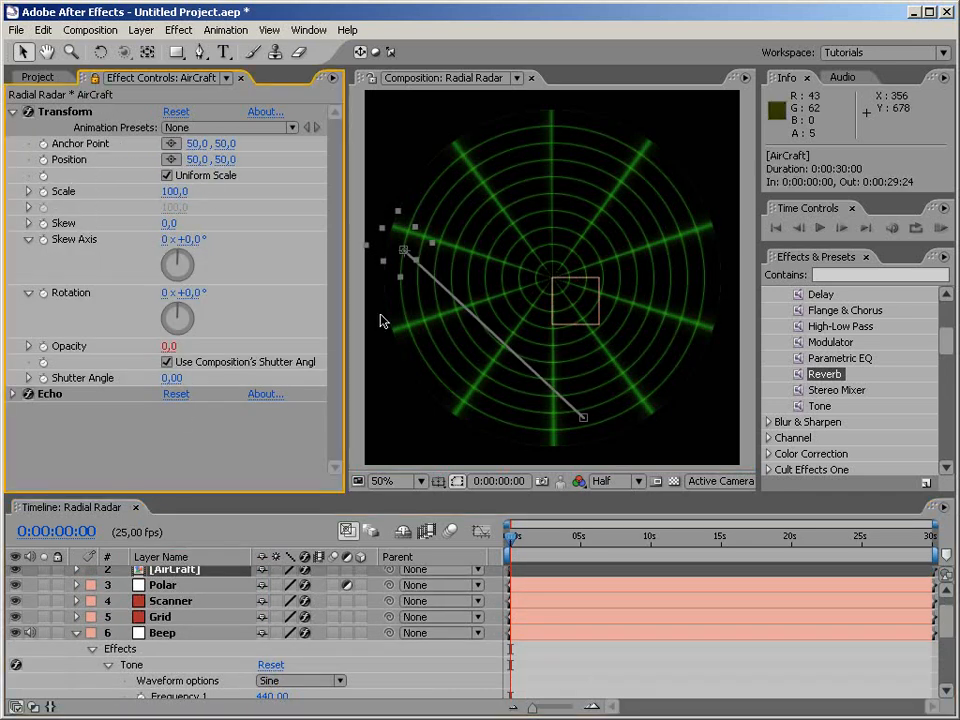
Step: Start Beep's Tone Level expression with a variable op linked to the Opacity of the AirCraft layer's Transform effect
scroll(938, 614, down, 5)
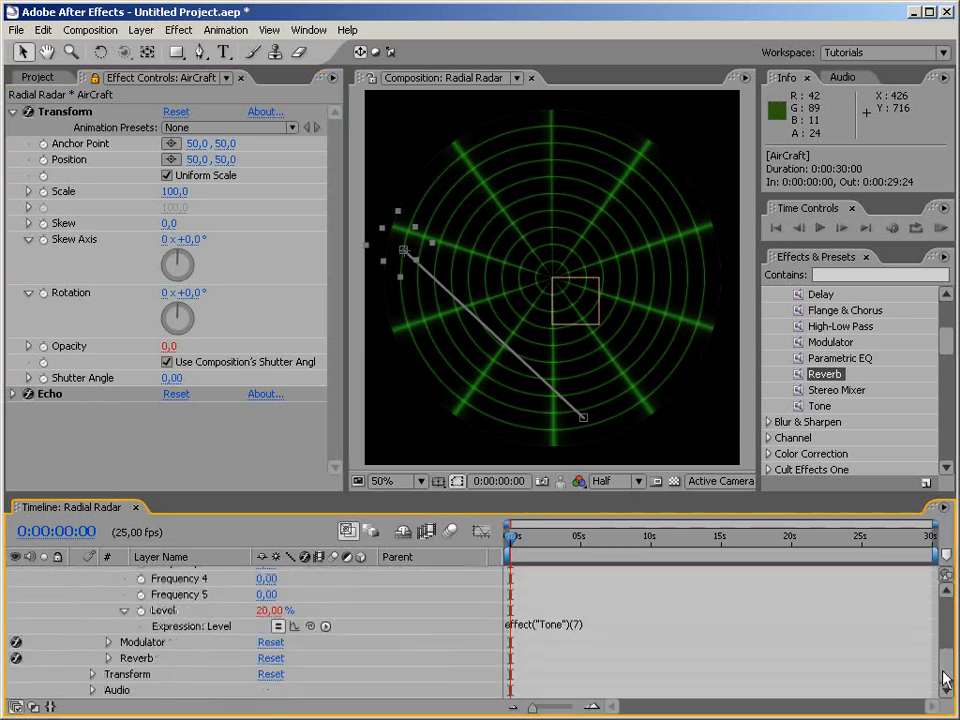
click(648, 622)
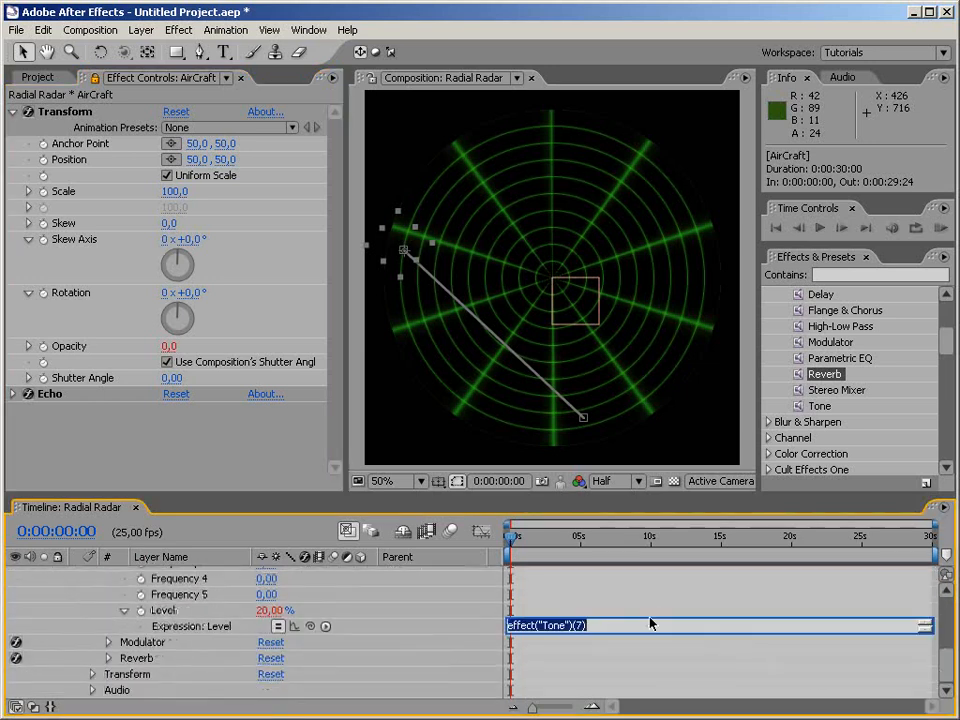
text(op =)
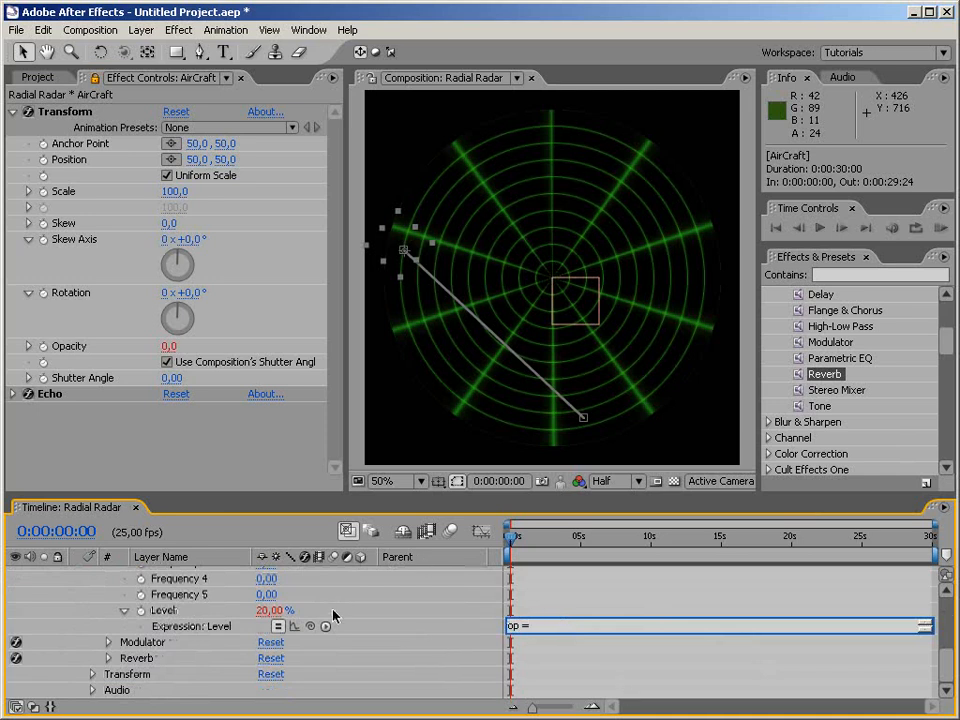
drag(315, 626, 80, 349)
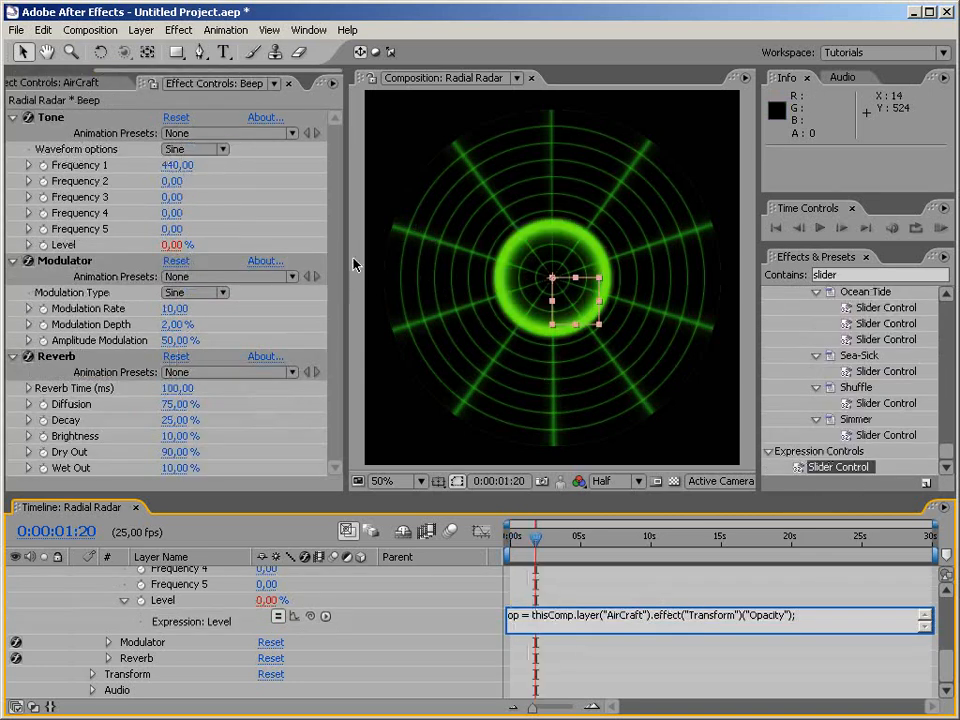
Step: Apply a Slider Control above the Tone effect on the Beep layer and rename it Max
drag(820, 467, 58, 112)
key(Return)
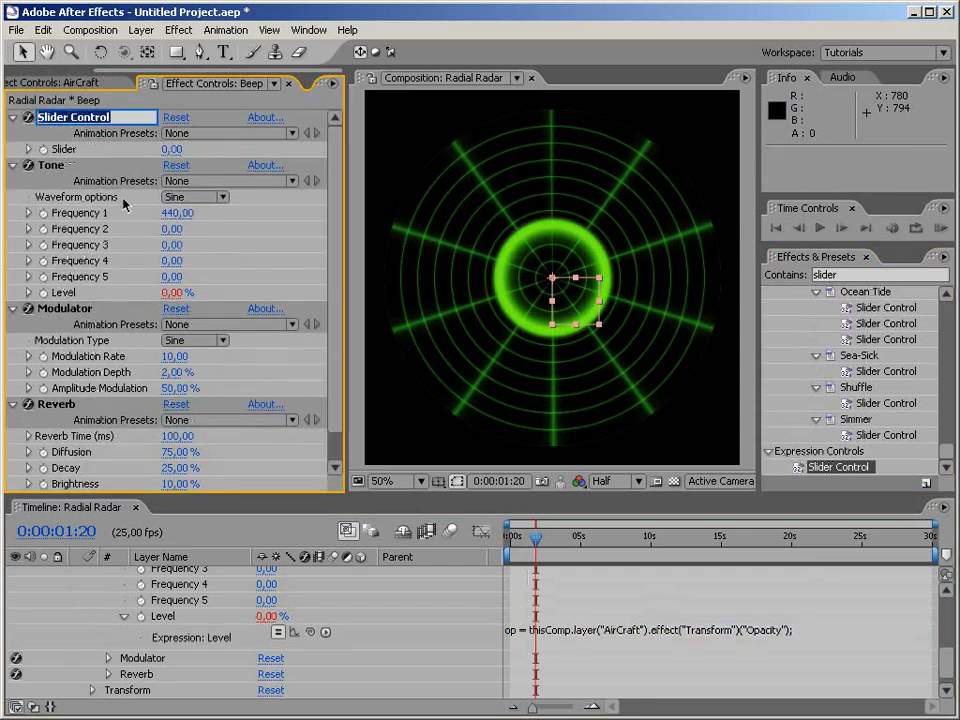
text(Max)
key(Return)
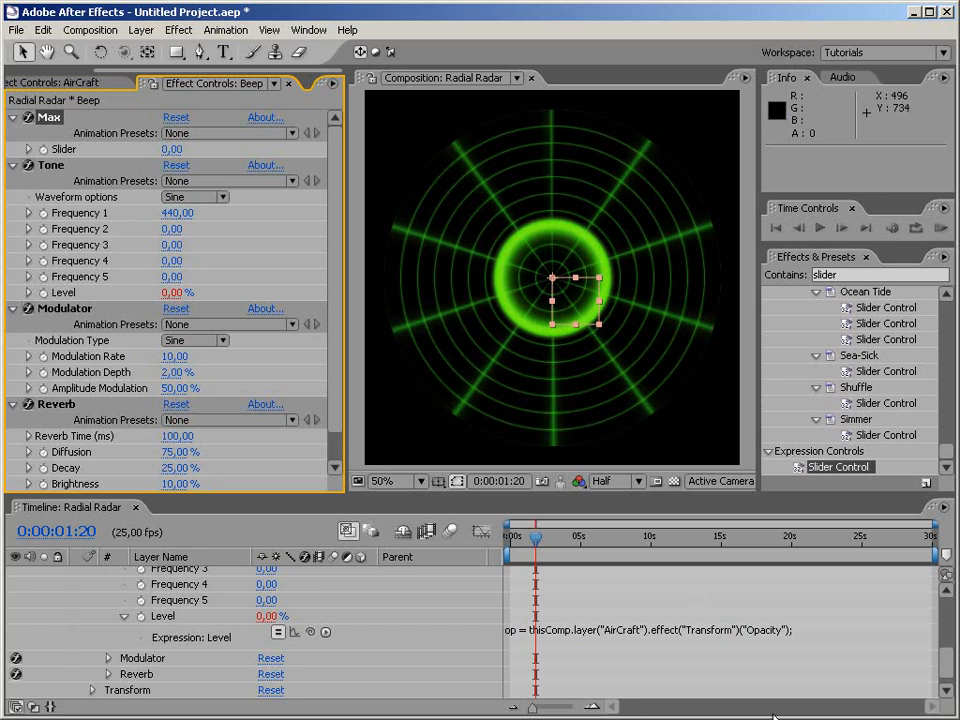
Step: Add a second line to the Level expression that defines max as the Slider value of the Max control
click(549, 634)
click(656, 662)
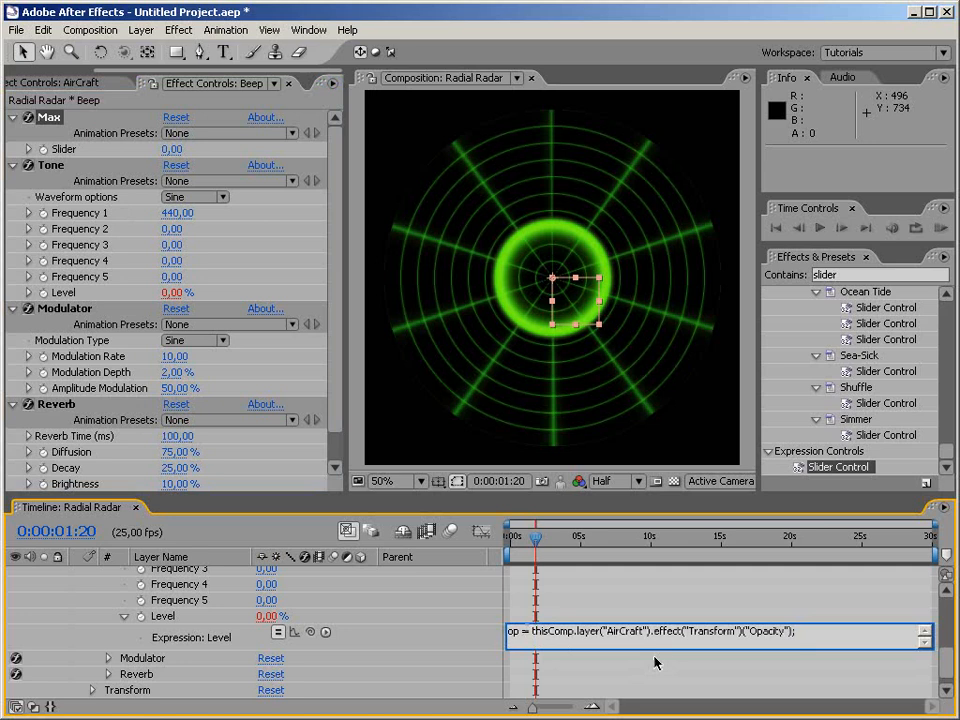
key(End)
key(Return)
text(ma)
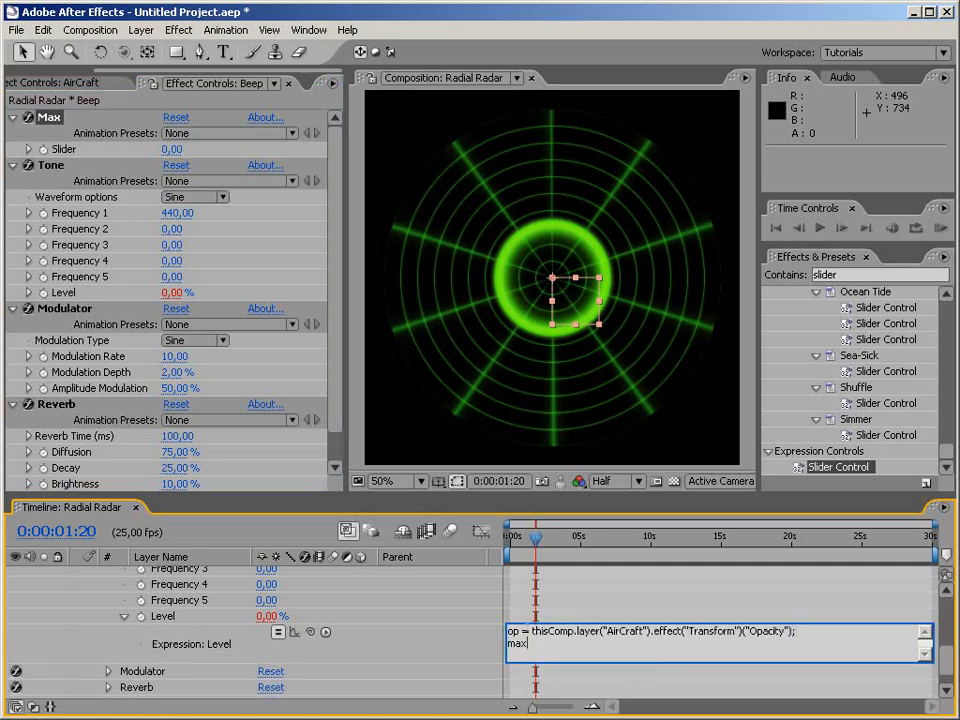
text(x =)
drag(310, 632, 68, 155)
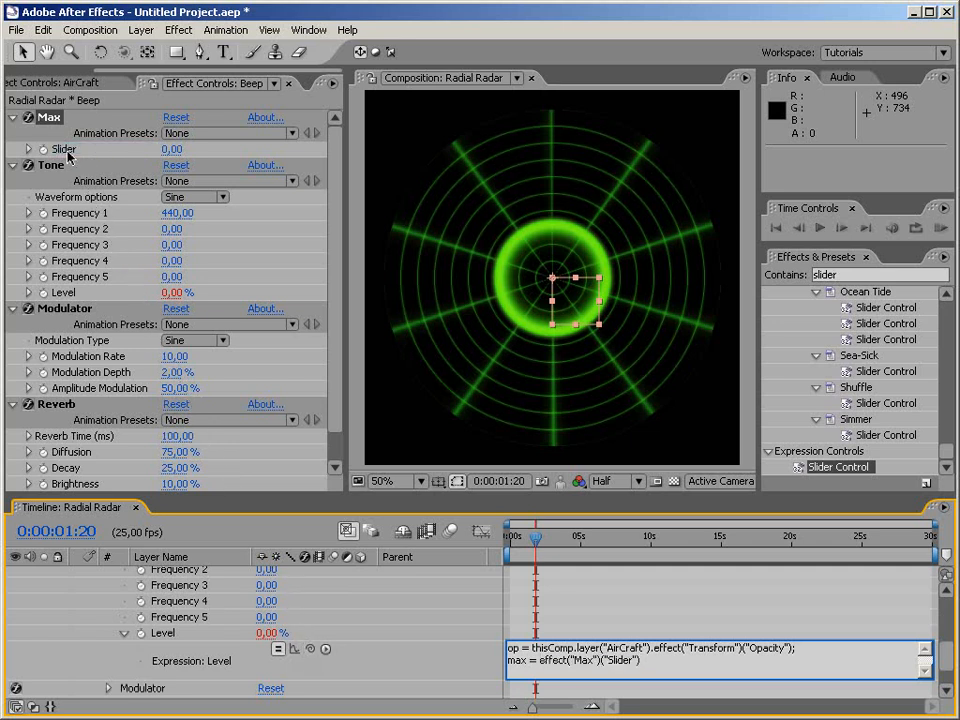
text(;)
key(Return)
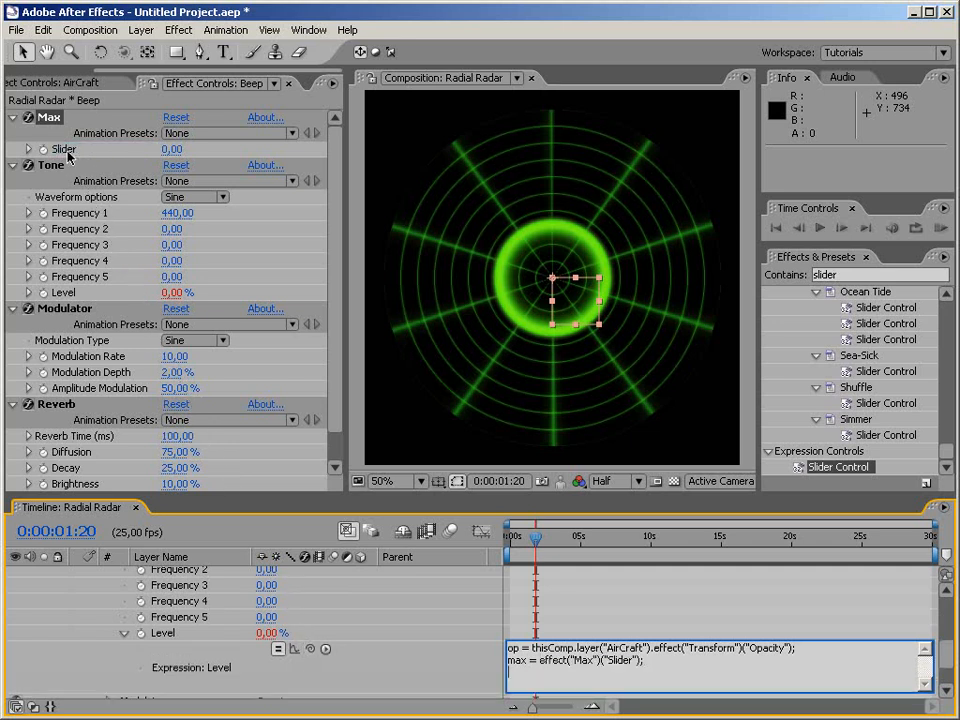
Step: Add the third line liner(op, 0, 100, 0, max); to the Level expression and apply it
text(iner(op,)
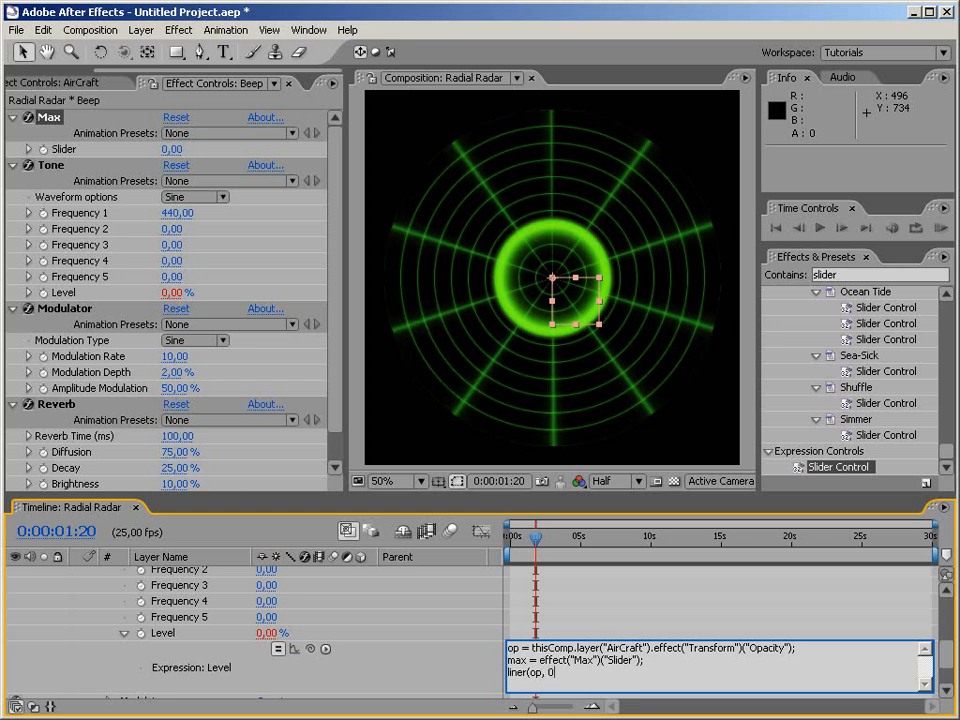
text(00)
text(, 0, max);)
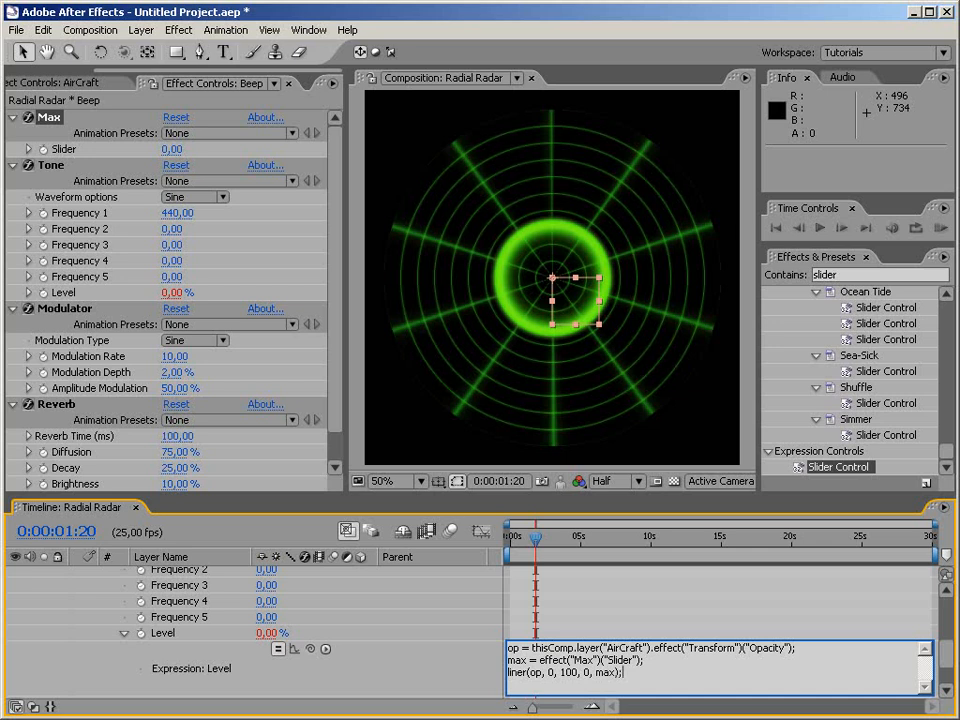
key(KP_Enter)
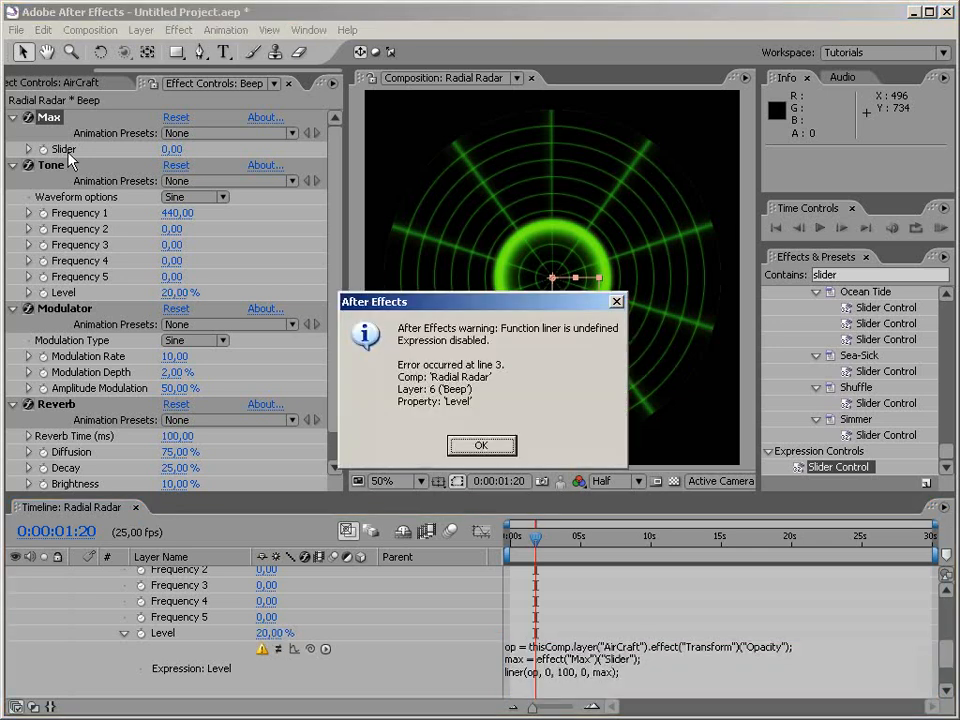
key(Return)
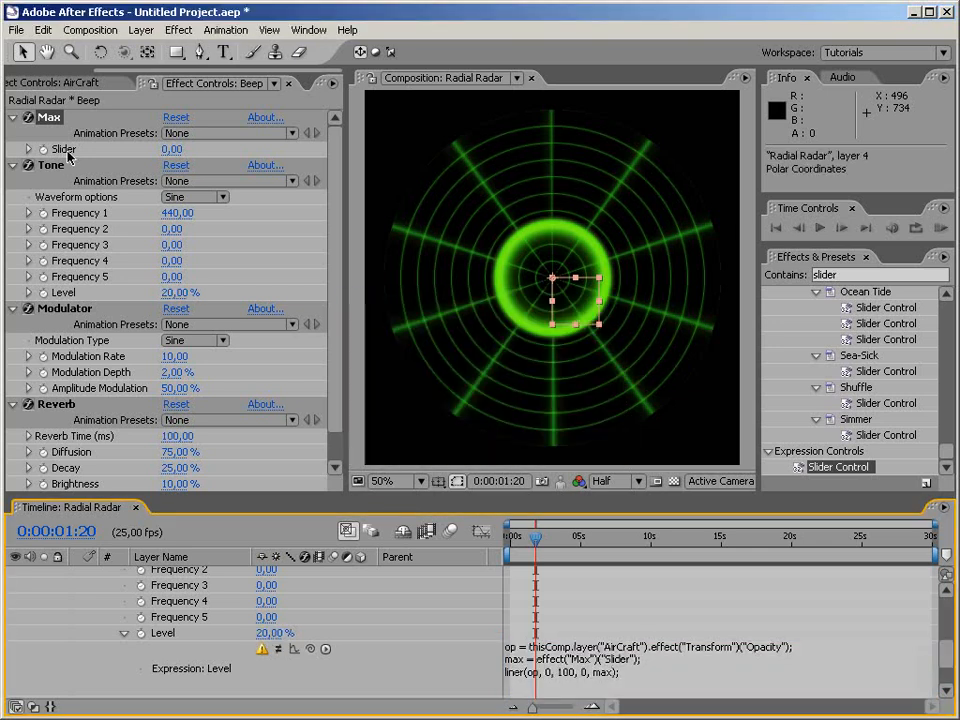
Step: Correct the function name in the Level expression's third line to linear and apply the expression
click(517, 673)
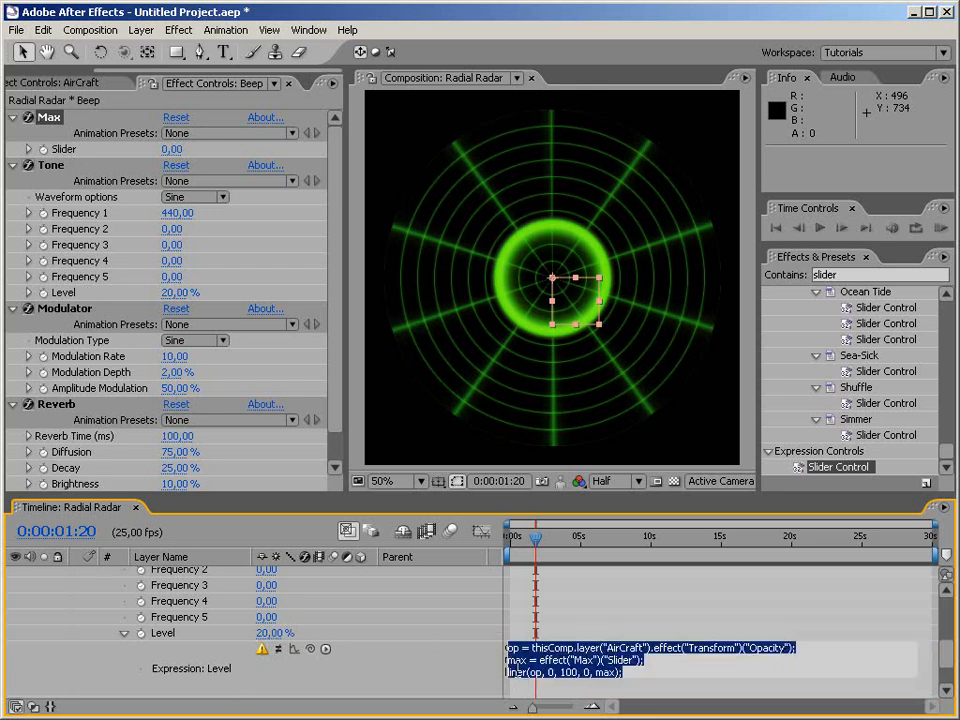
click(517, 673)
drag(527, 673, 445, 677)
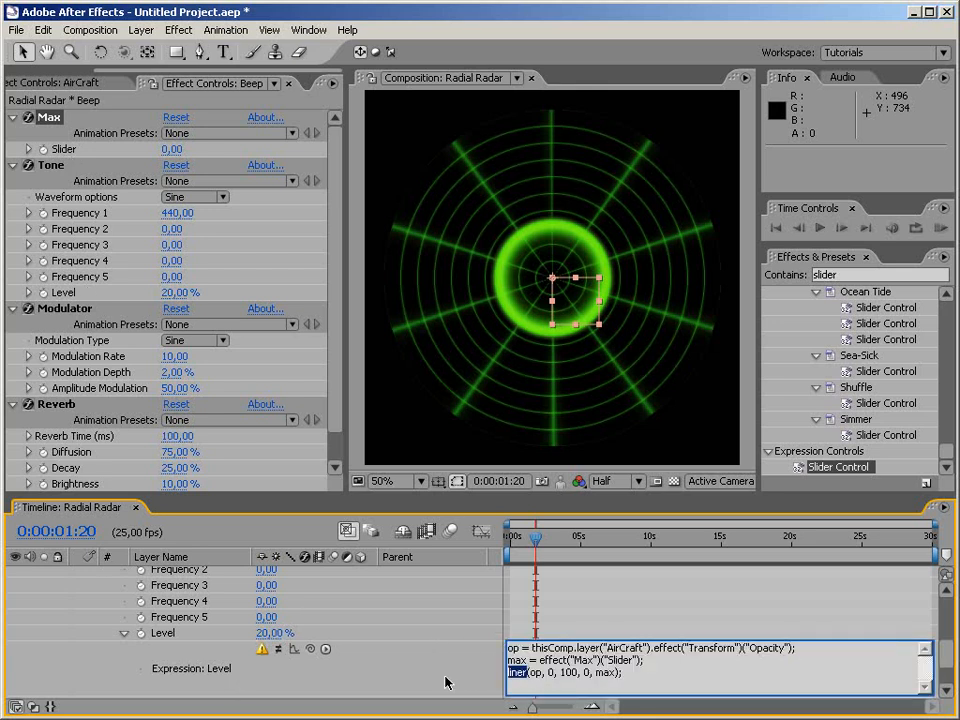
text(linear)
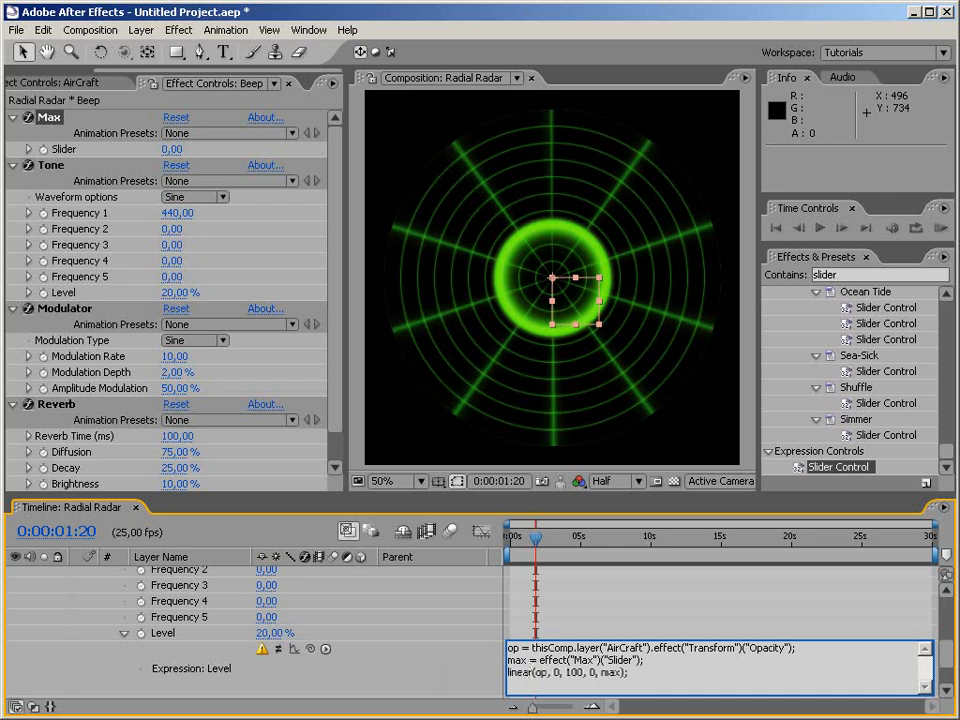
click(446, 681)
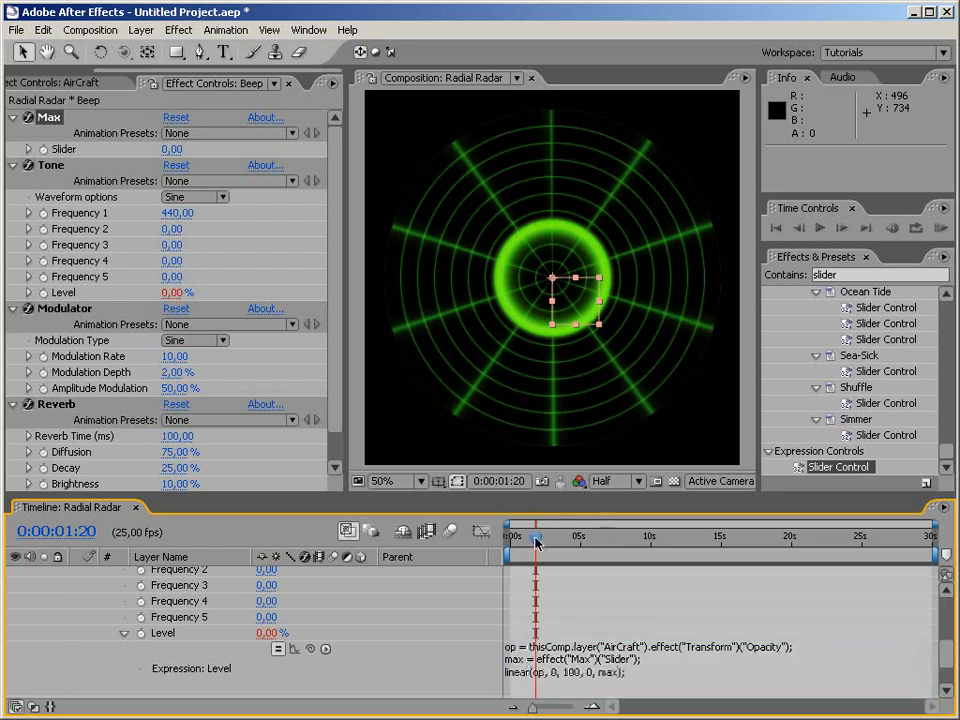
Step: Set the Max slider to 20 and scrub around 0:00:03:05 to check the Tone level as the ring reaches the aircraft
drag(536, 540, 558, 542)
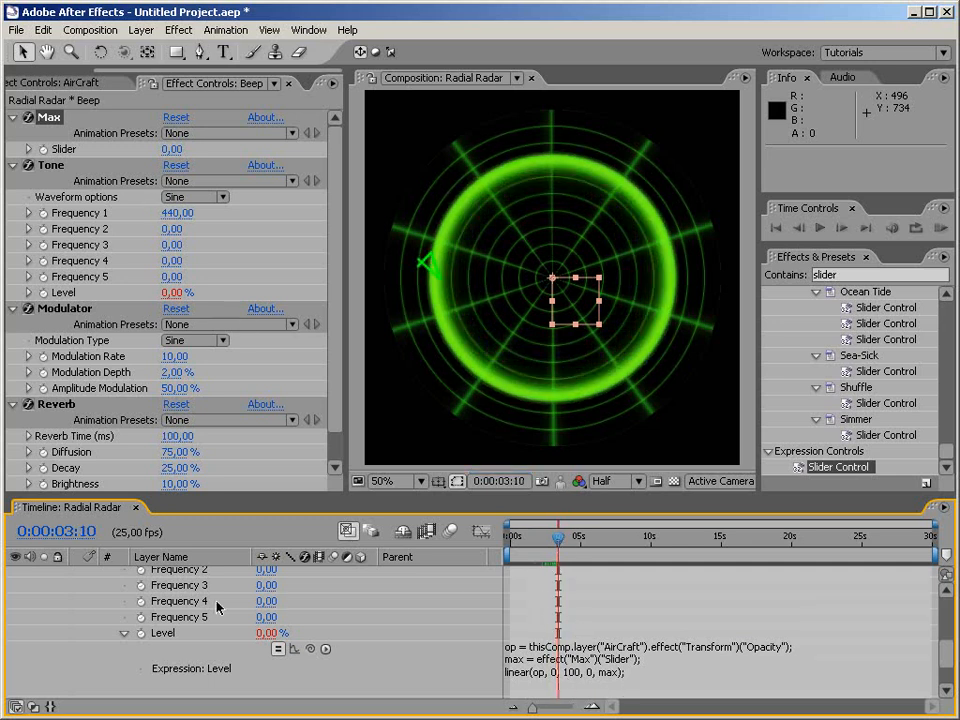
click(175, 149)
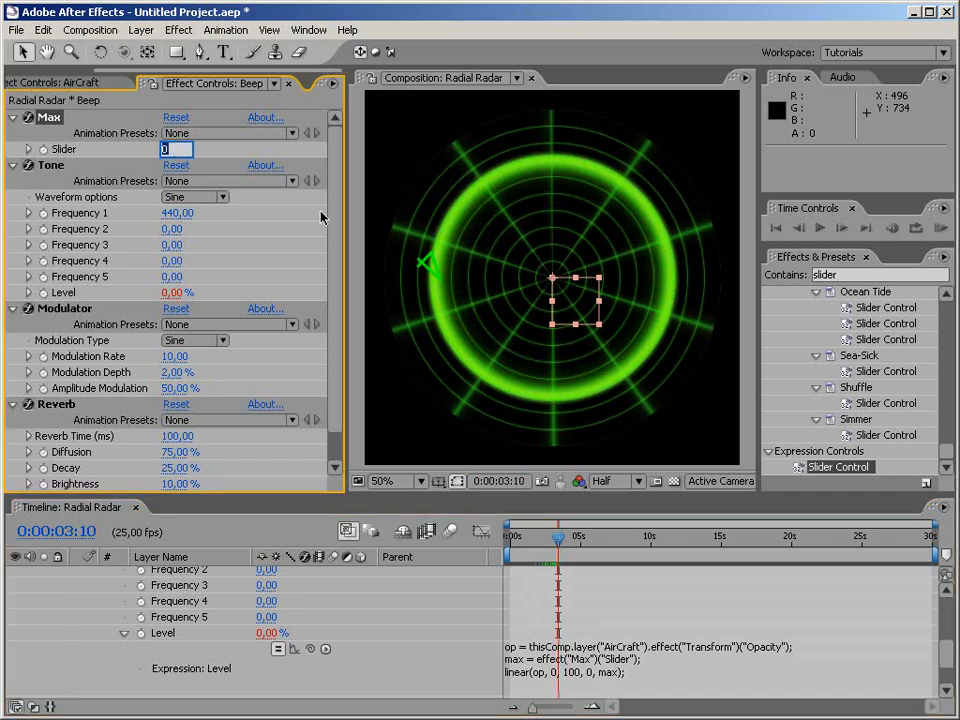
text(20)
key(Return)
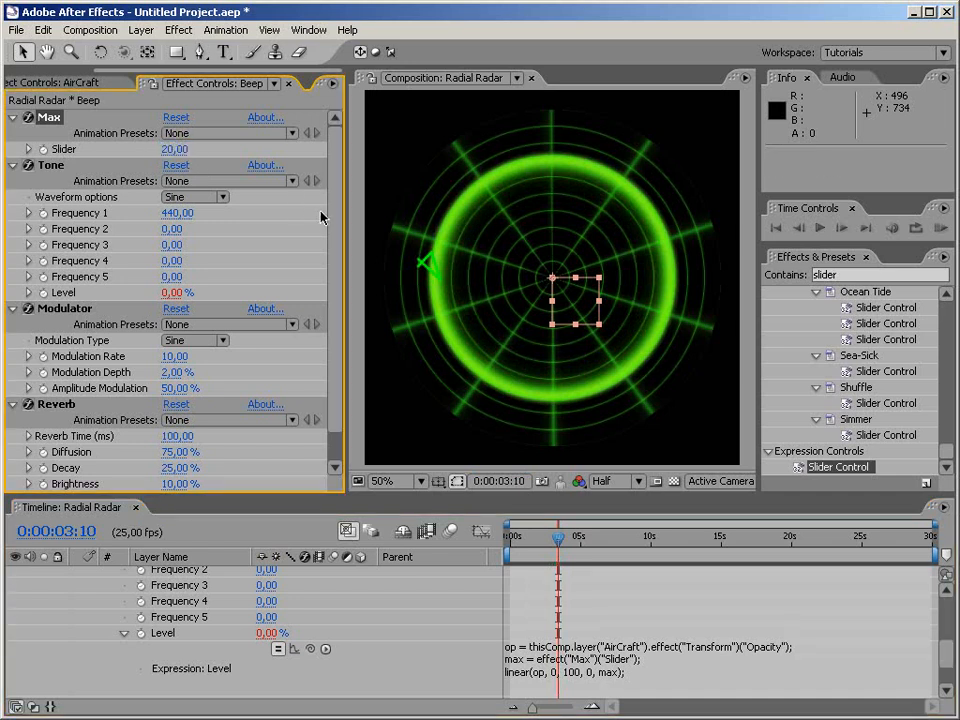
click(557, 541)
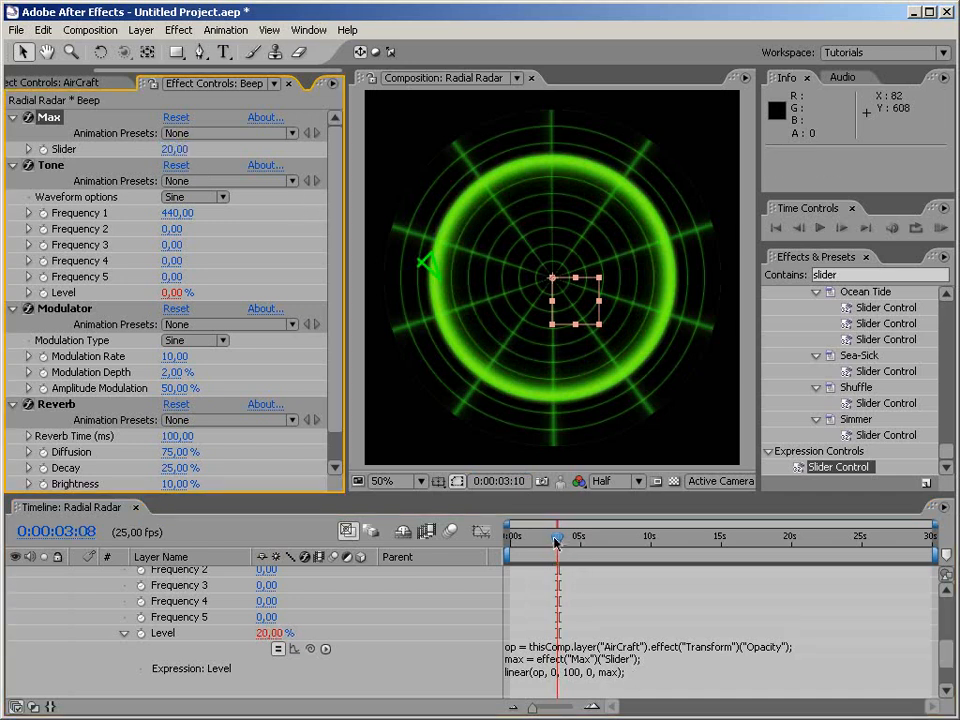
drag(557, 541, 554, 541)
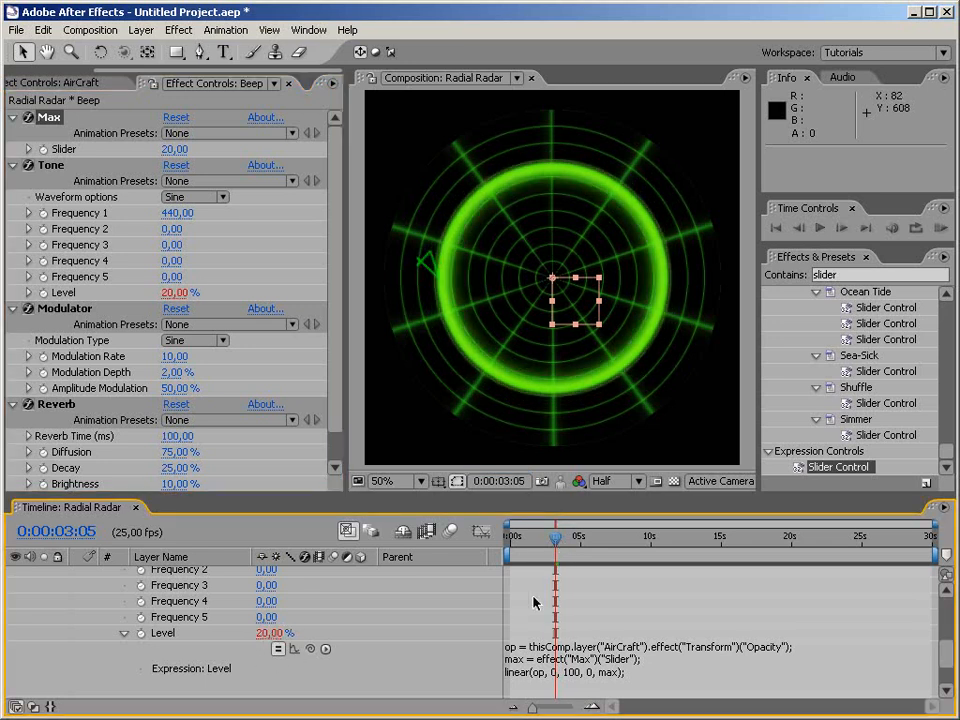
drag(557, 541, 565, 540)
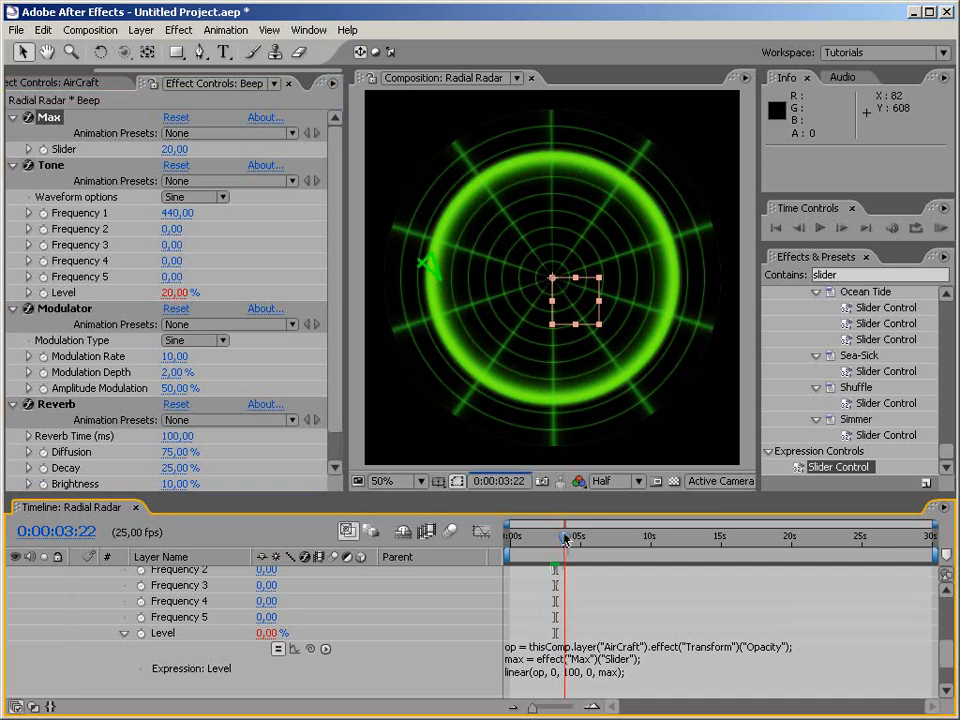
Step: Set the Max slider on the Beep layer to 50
click(174, 149)
text(50)
key(Return)
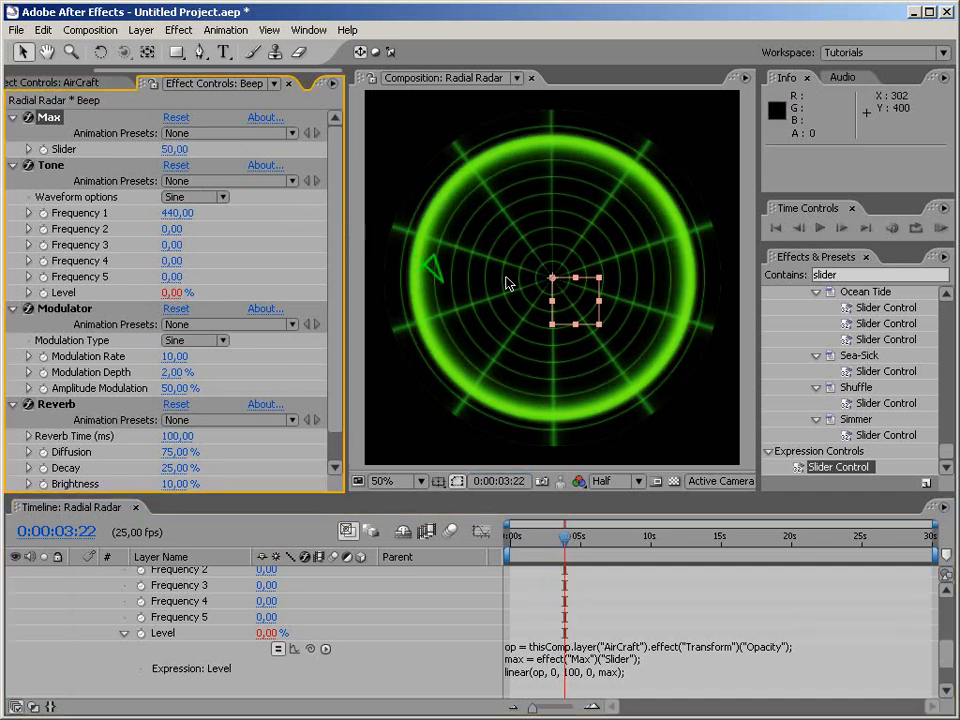
Step: Check the Tone level around 4 seconds, return to the start and preview the radar animation with its beep
click(566, 546)
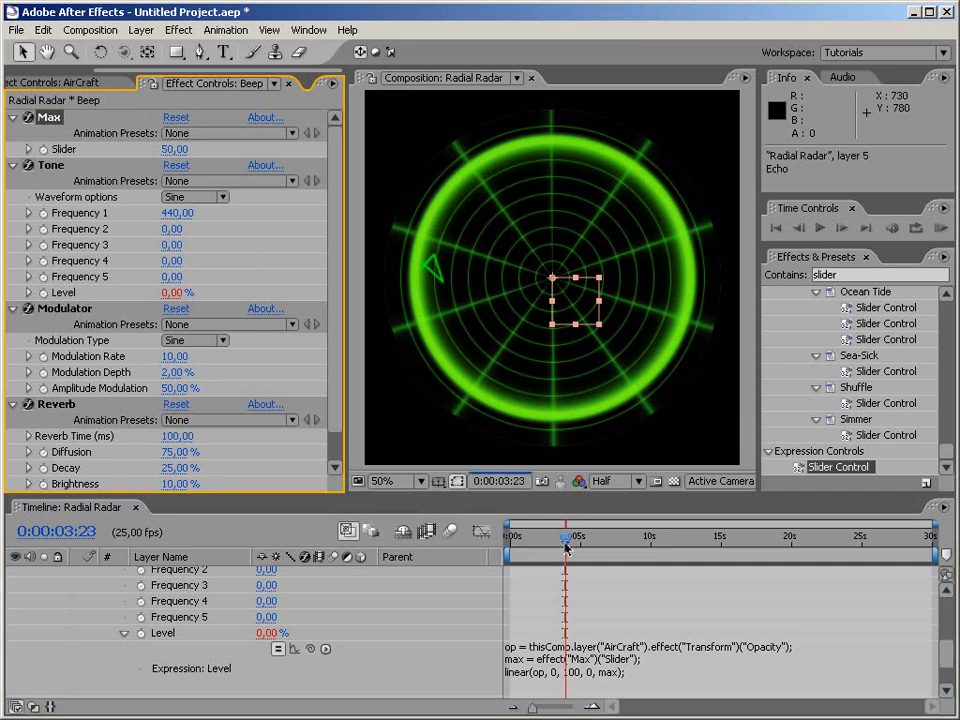
click(566, 546)
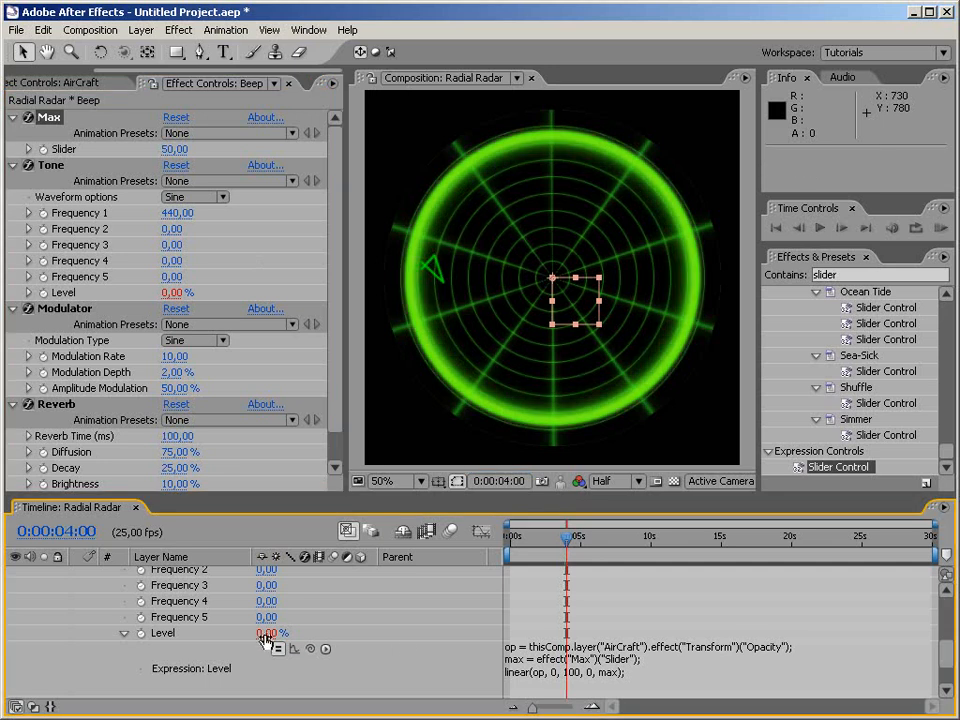
drag(565, 542, 490, 543)
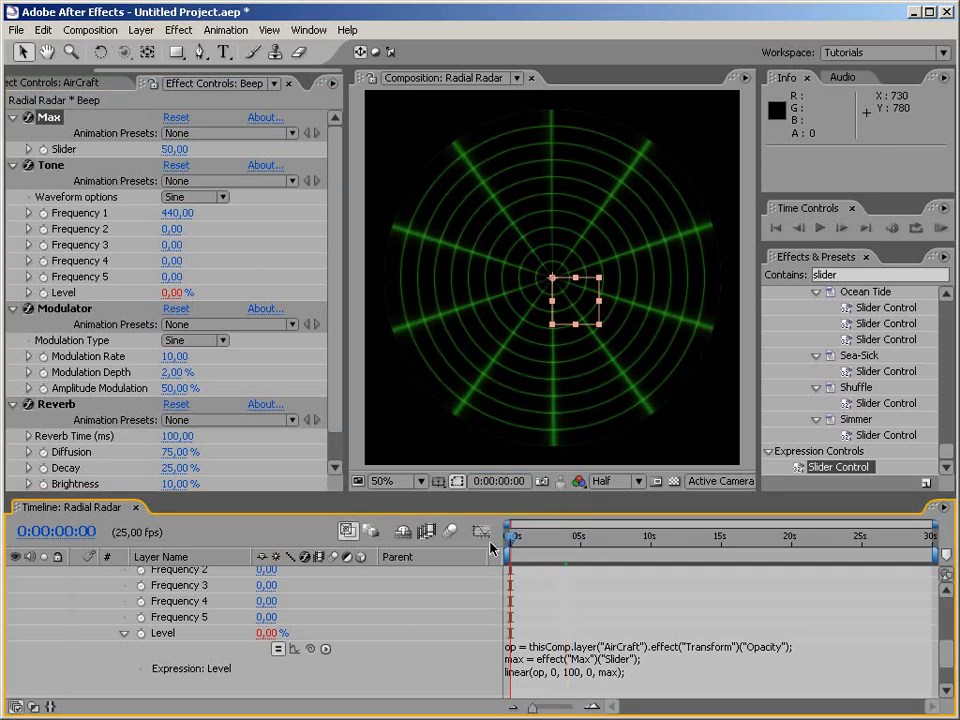
ctrl+click(515, 538)
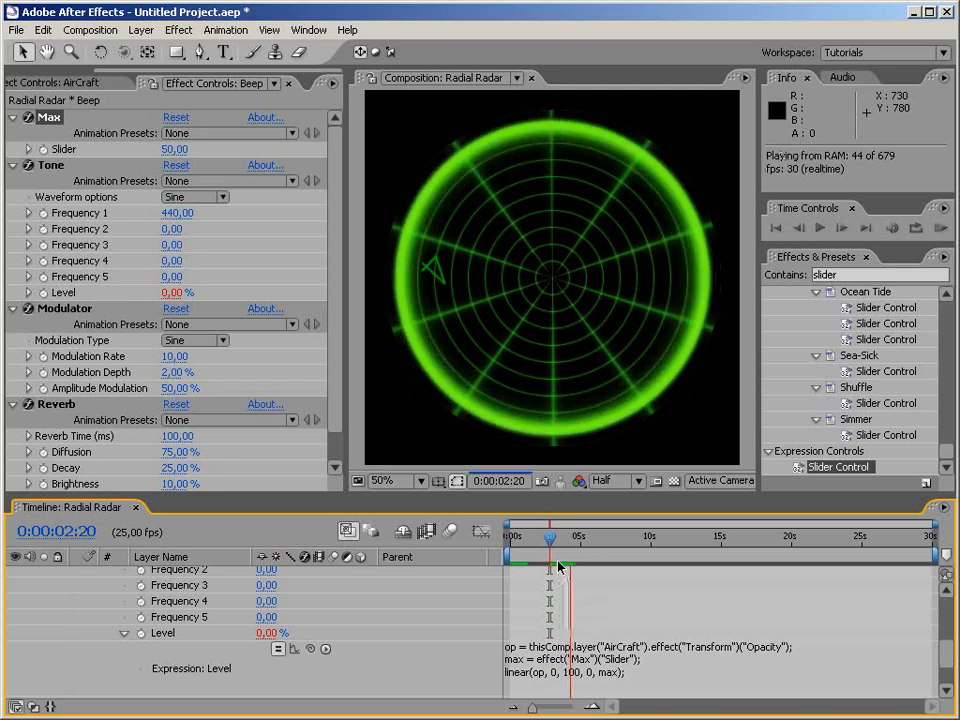
Step: Stop the preview and duplicate the Radial Radar composition in the project
key(space)
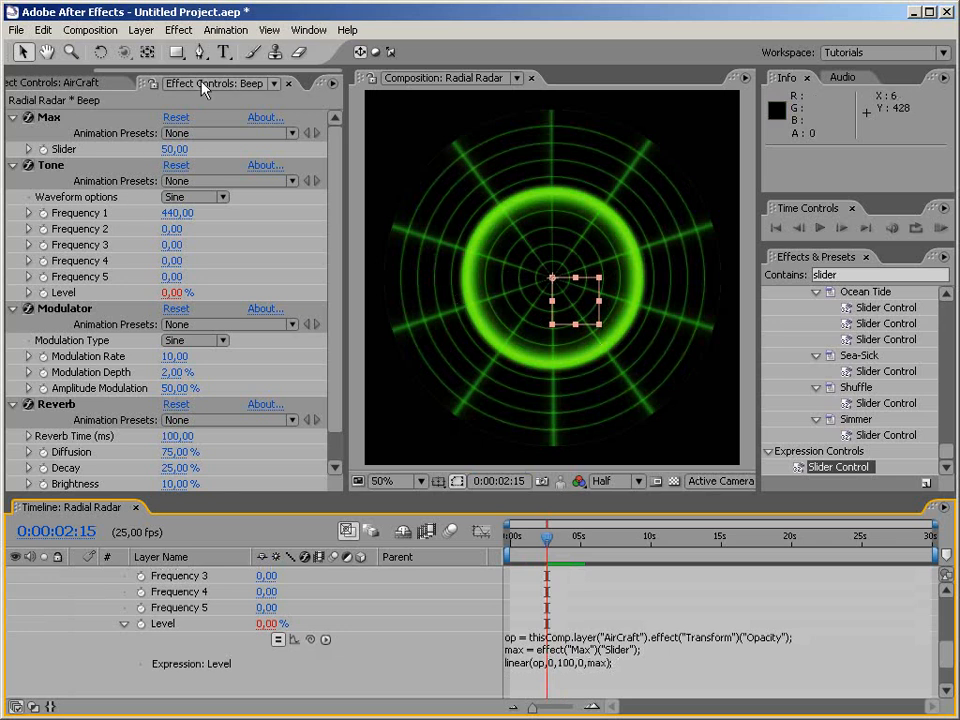
drag(225, 70, 88, 70)
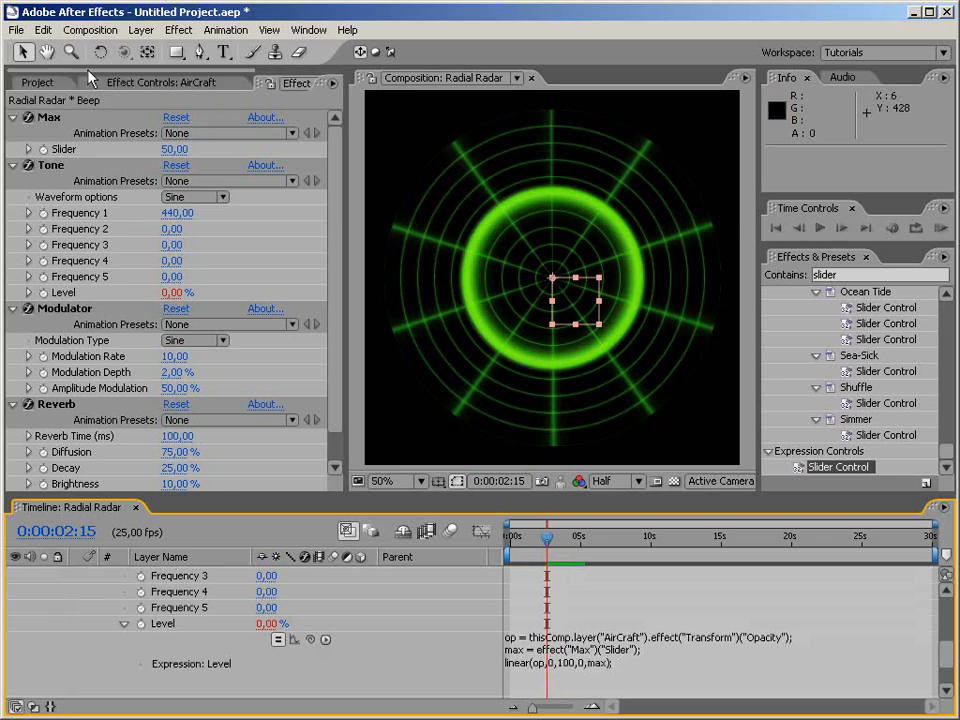
click(38, 82)
click(64, 216)
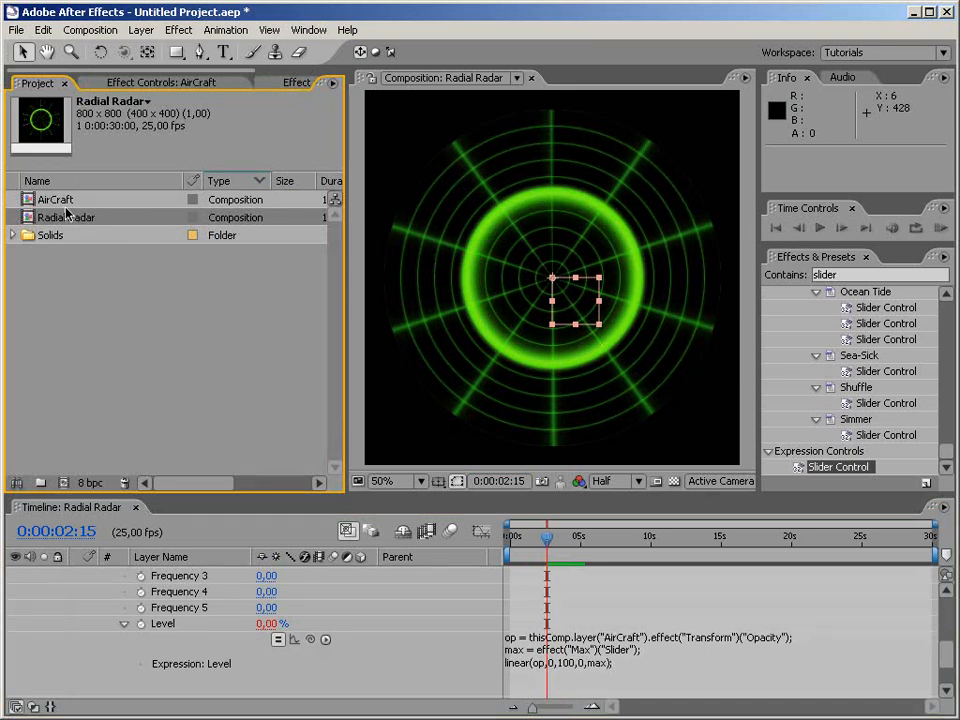
key(ctrl+d)
Step: Rename the duplicated composition Linear Radar and open it
key(Return)
click(83, 237)
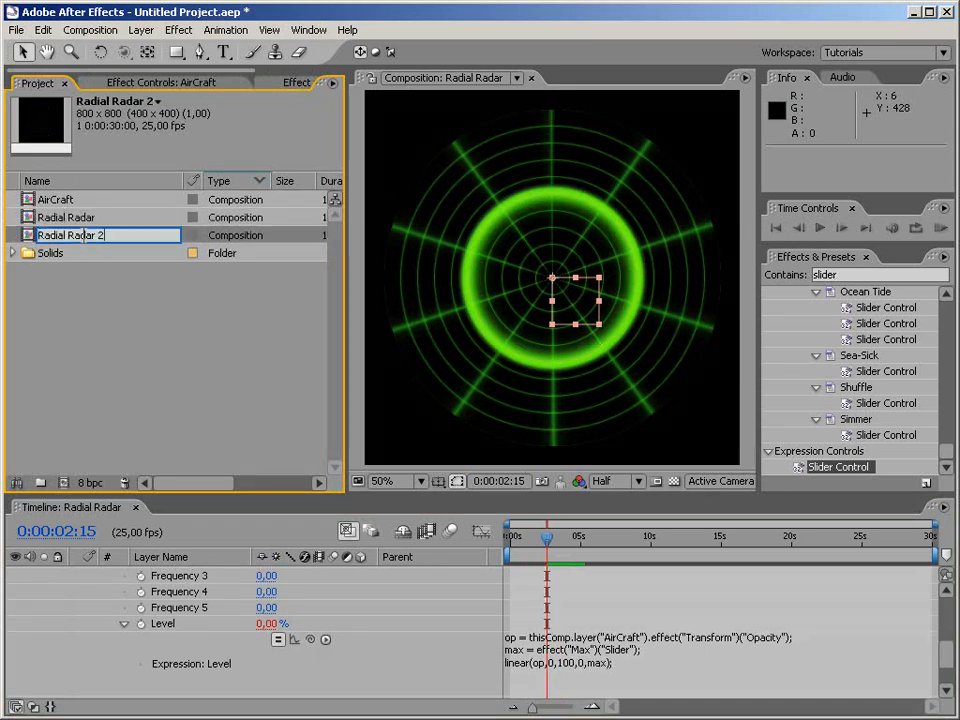
key(BackSpace)
key(BackSpace)
key(BackSpace)
key(BackSpace)
key(BackSpace)
key(BackSpace)
key(BackSpace)
text(Linear)
key(Return)
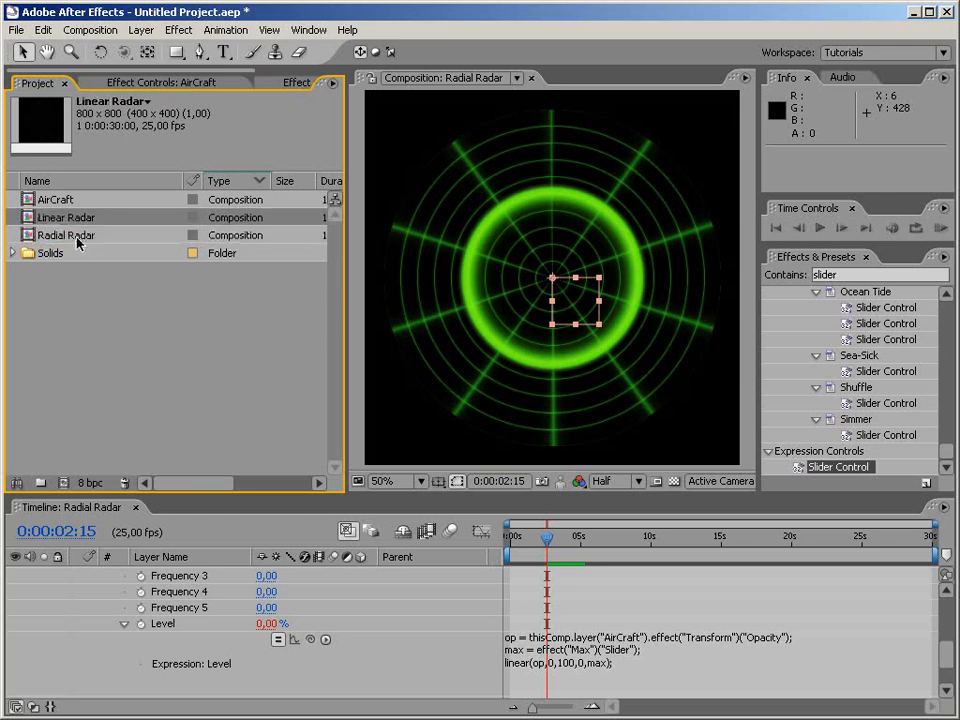
double_click(27, 220)
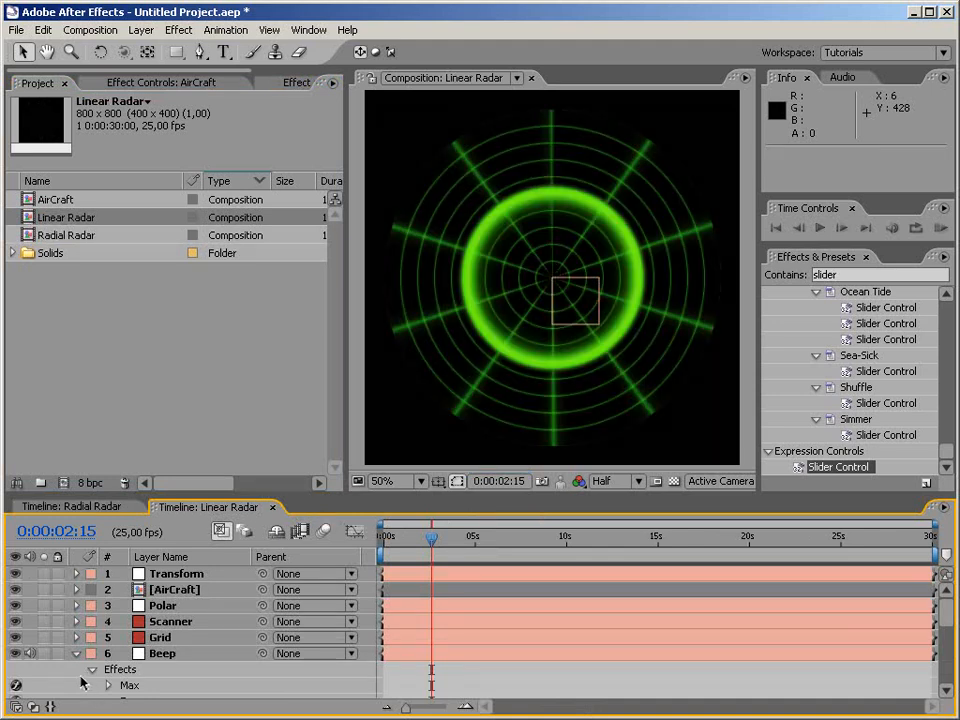
Step: Hide the Beep, Polar, AirCraft and Transform layers, expand the Scanner layer's properties and inspect the flat beam at 0:00:02:22
click(15, 653)
click(165, 624)
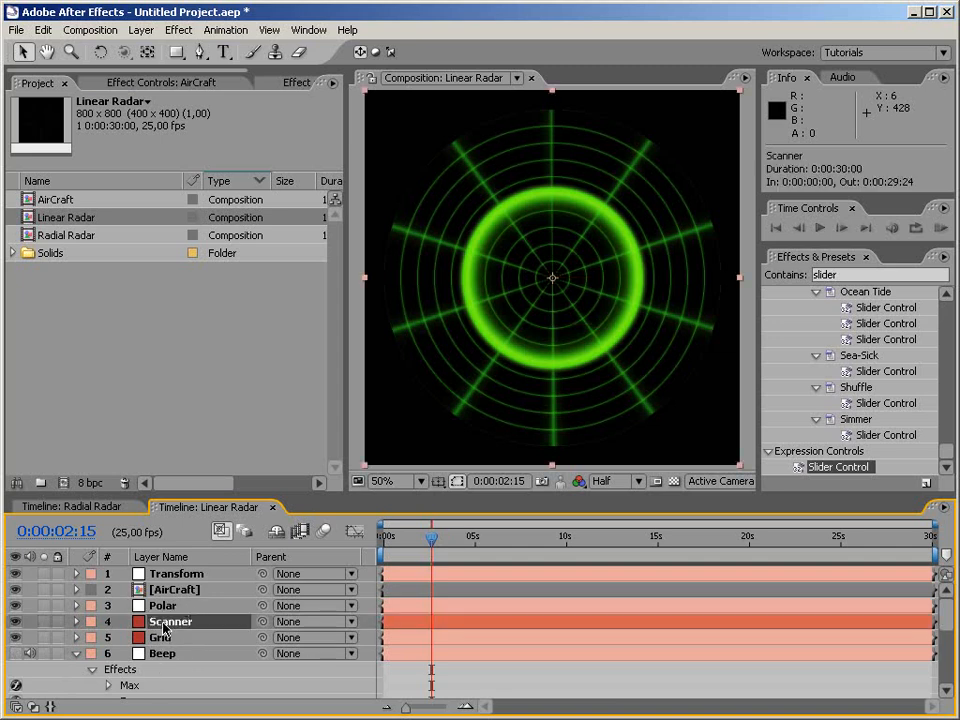
click(77, 622)
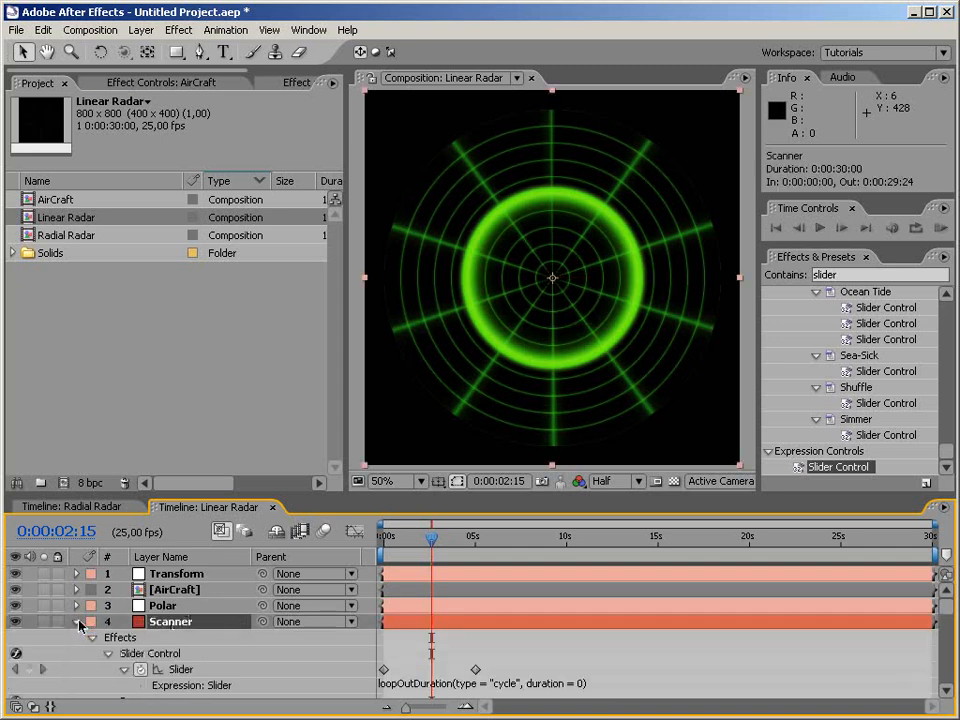
scroll(79, 626, down, 1)
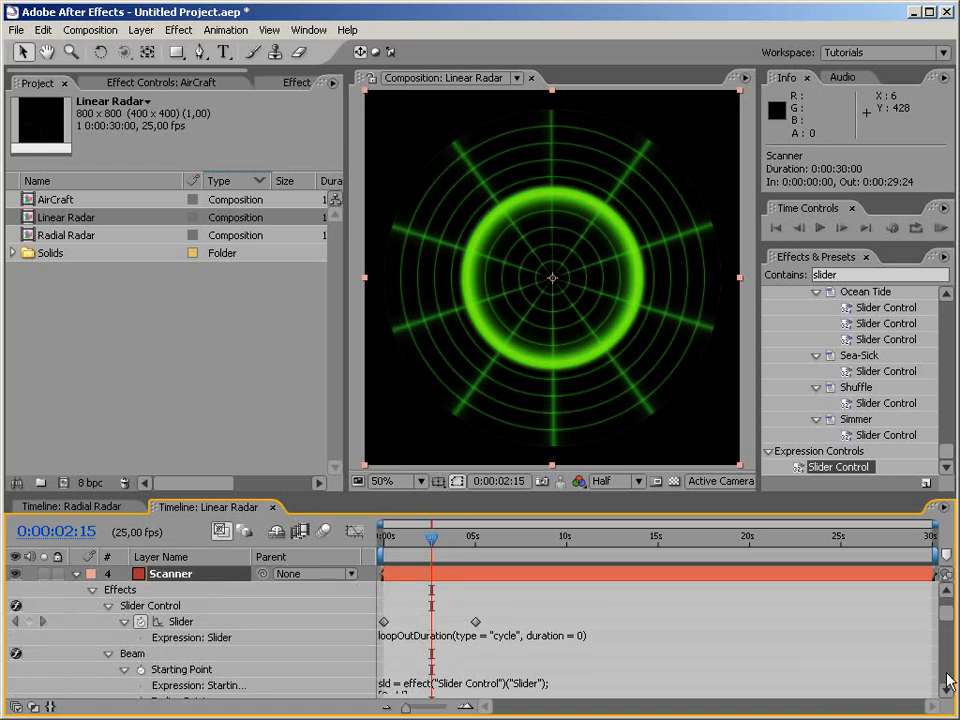
scroll(945, 615, up, 1)
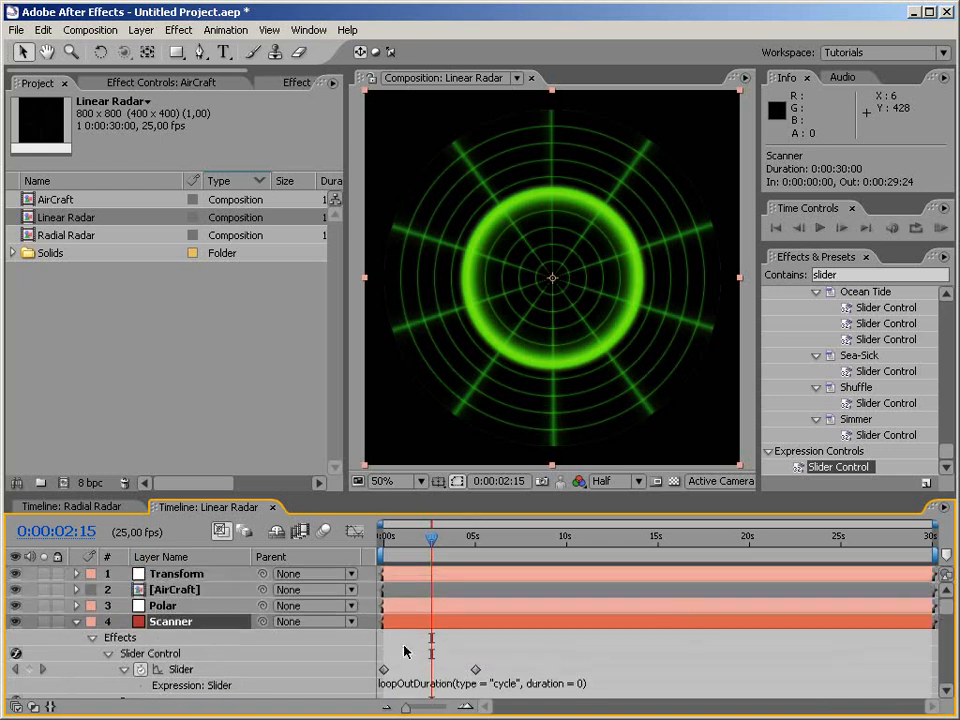
click(15, 605)
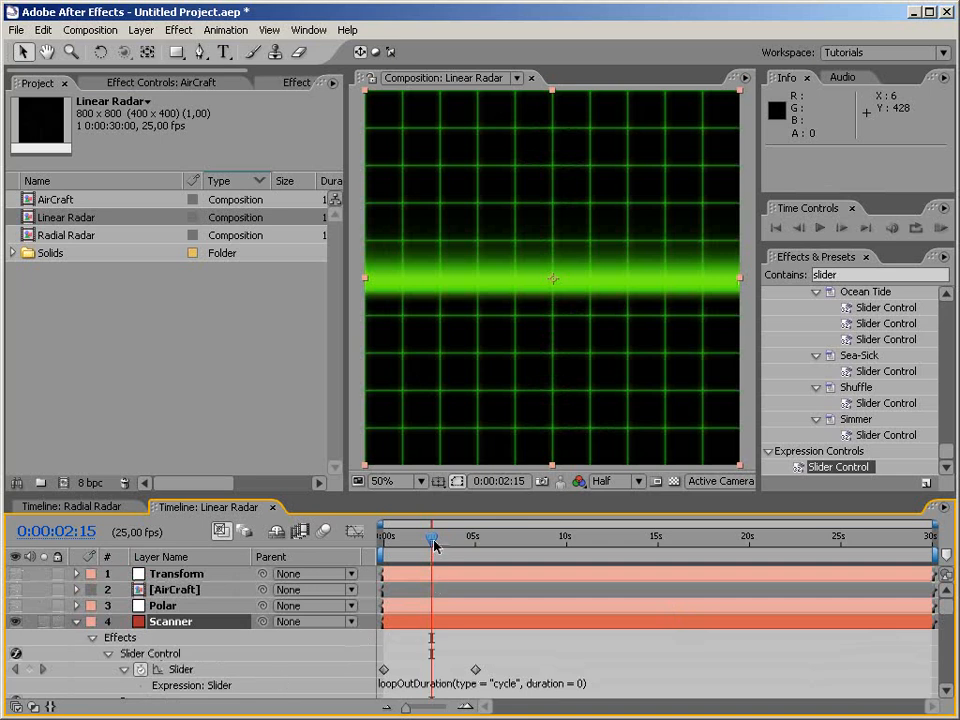
mouse_move(436, 545)
mouse_down()
mouse_move(419, 545)
mouse_move(437, 545)
mouse_up()
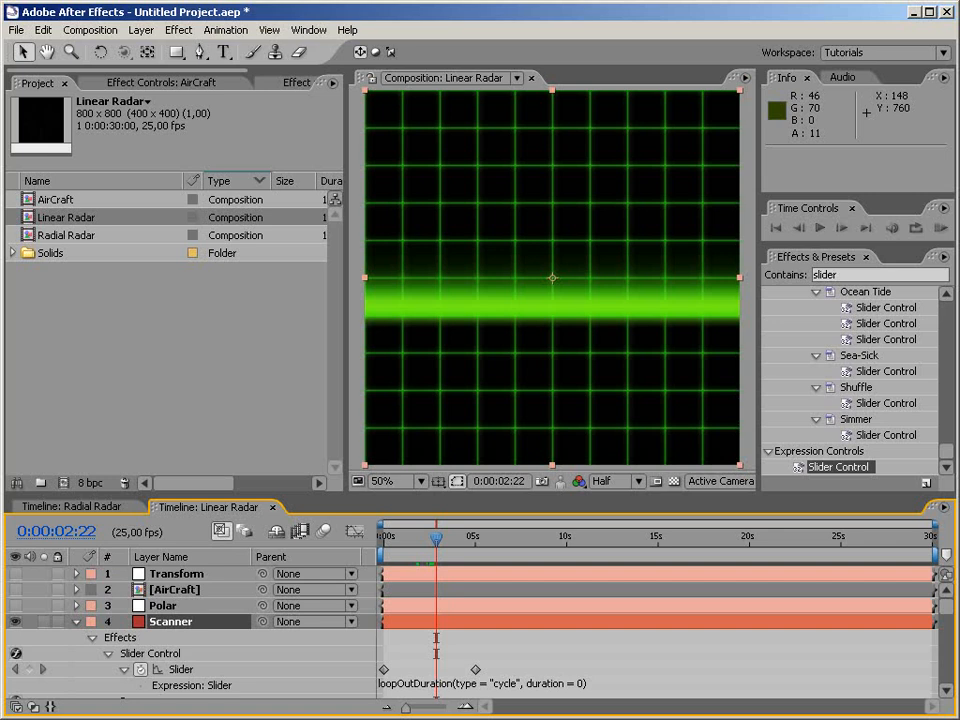
Step: Change the last line of the Scanner beam's Starting Point expression to [sld,0];
scroll(716, 525, down, 3)
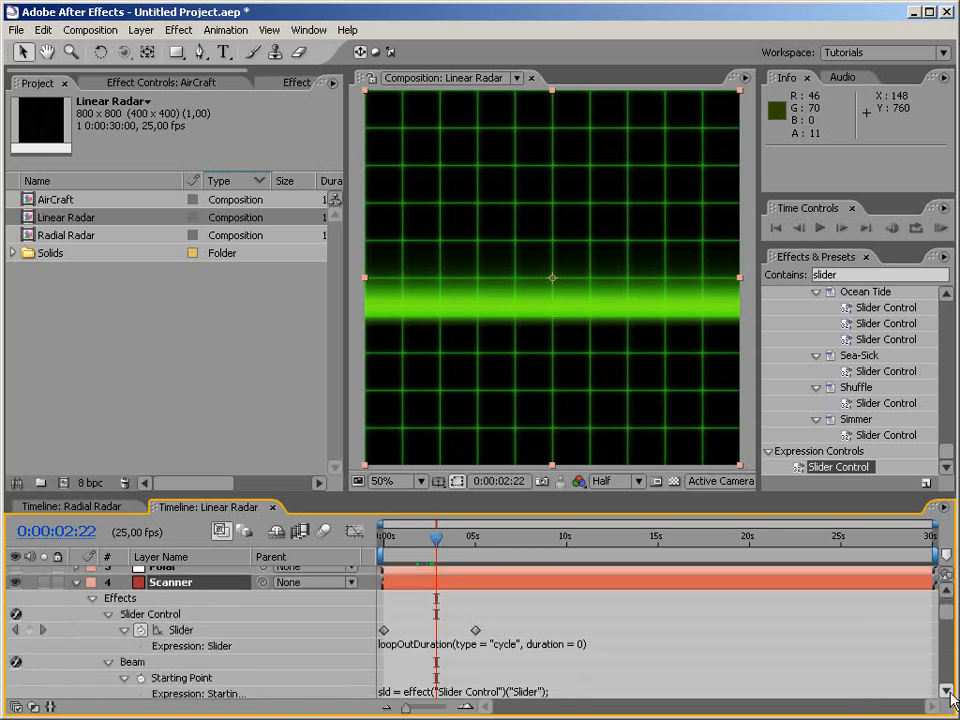
scroll(523, 675, down, 1)
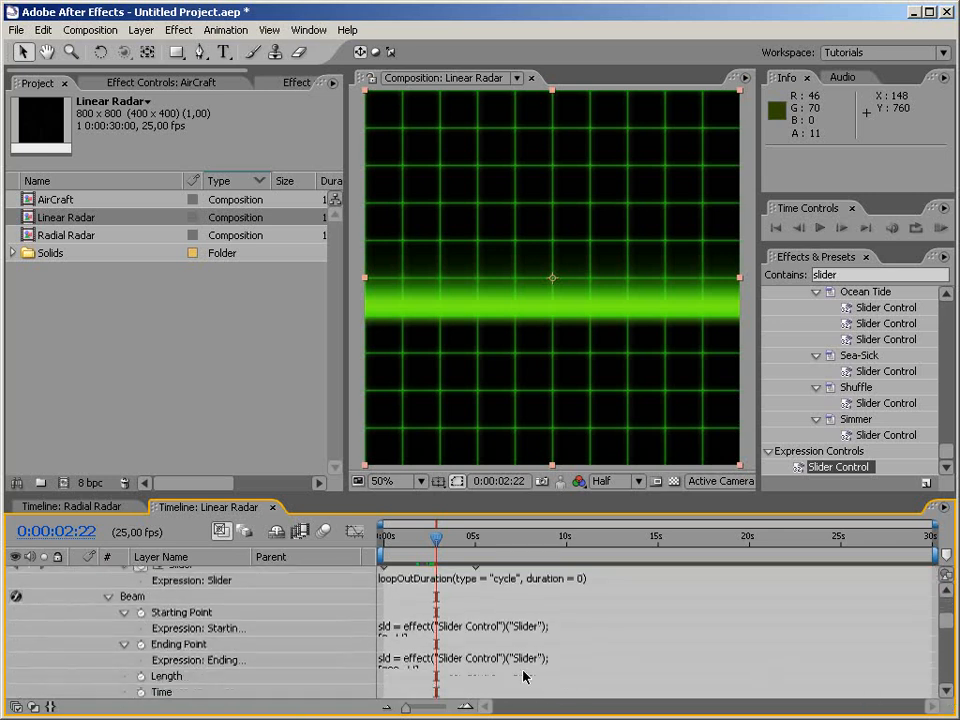
click(486, 632)
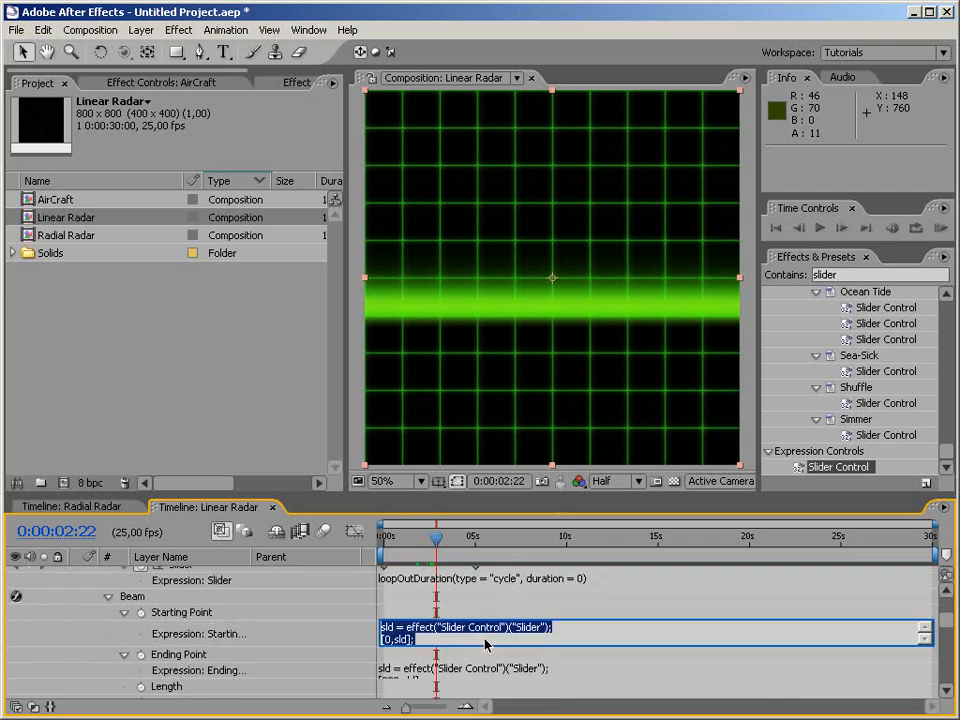
click(486, 636)
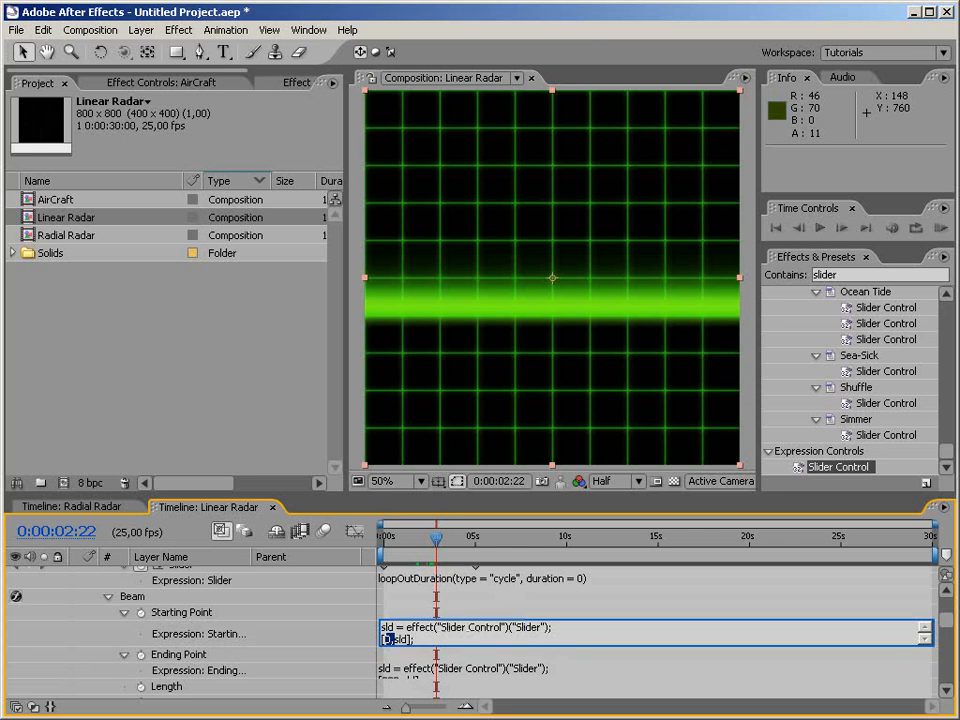
key(BackSpace)
Step: Change the last line of the beam's Ending Point expression to [sld,800]; and apply it
click(413, 667)
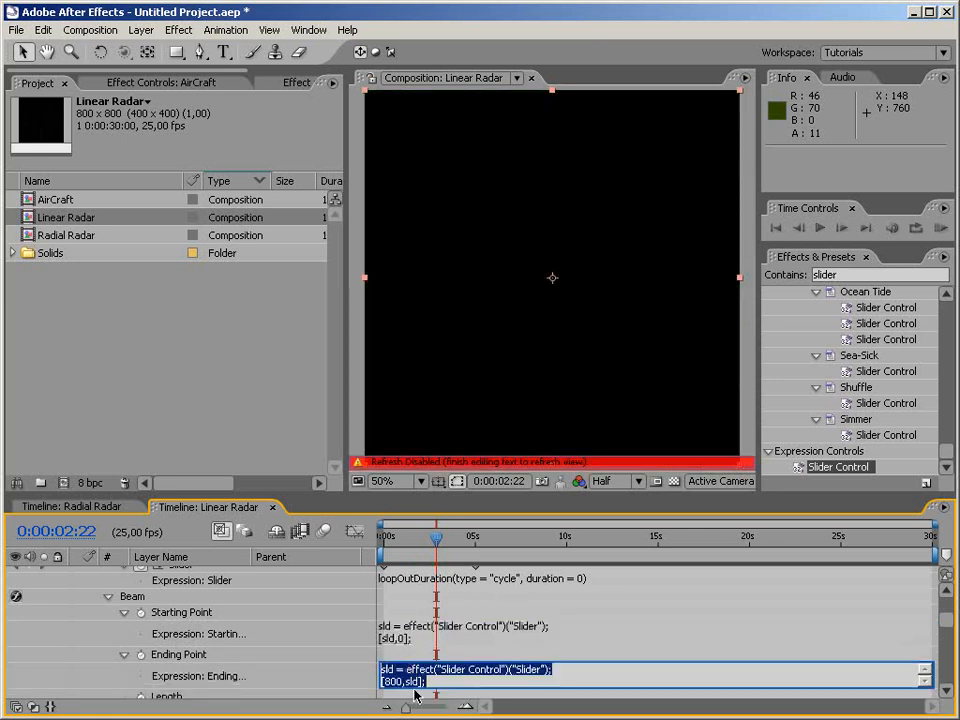
click(411, 682)
drag(403, 682, 386, 682)
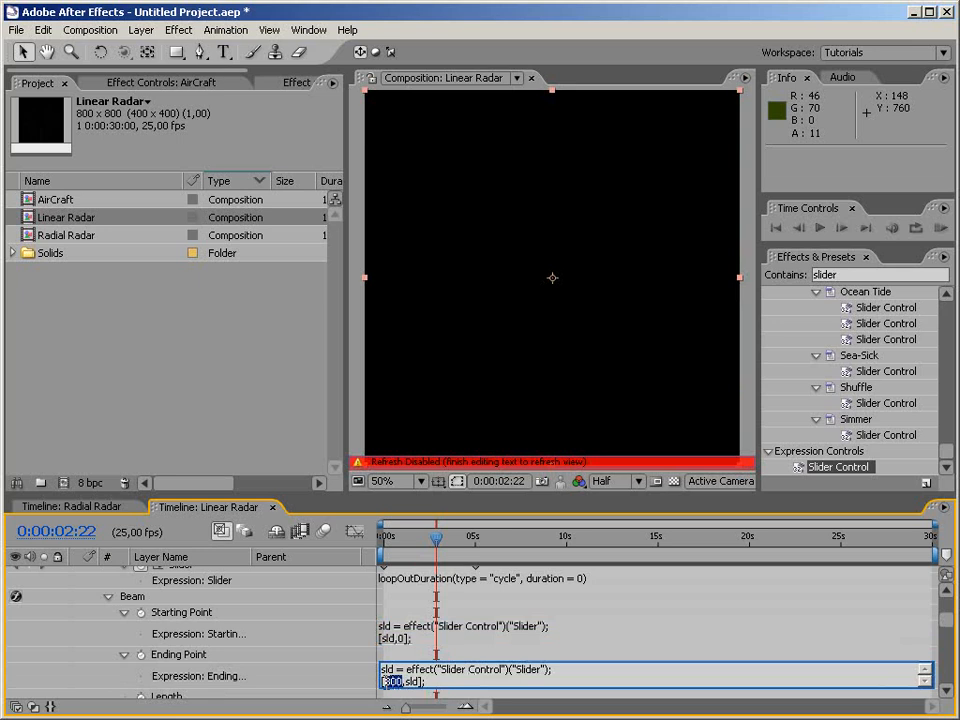
key(BackSpace)
text(,800)
key(KP_Enter)
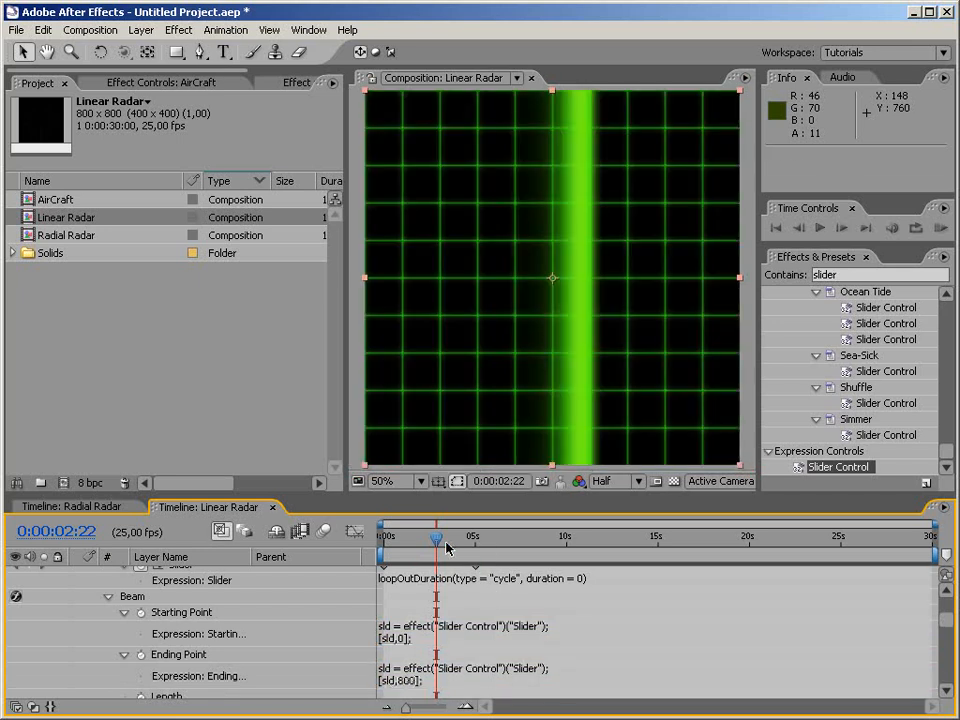
Step: Scrub the timeline to check the vertical beam's sweep across the grid, ending at 0:00:00:00
drag(437, 538, 506, 545)
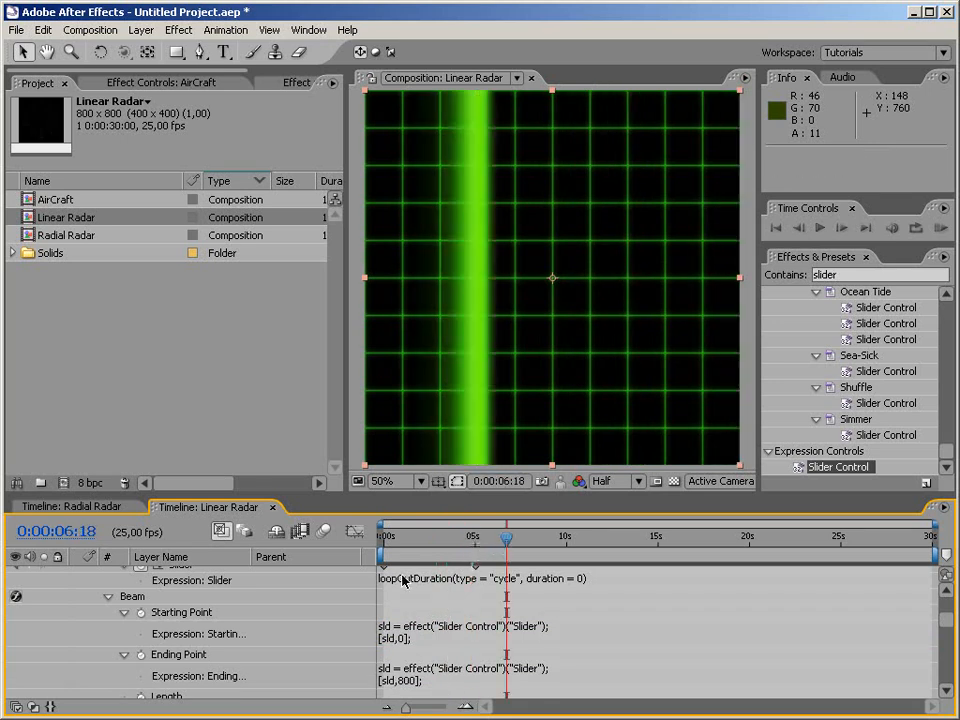
click(389, 542)
drag(389, 542, 417, 545)
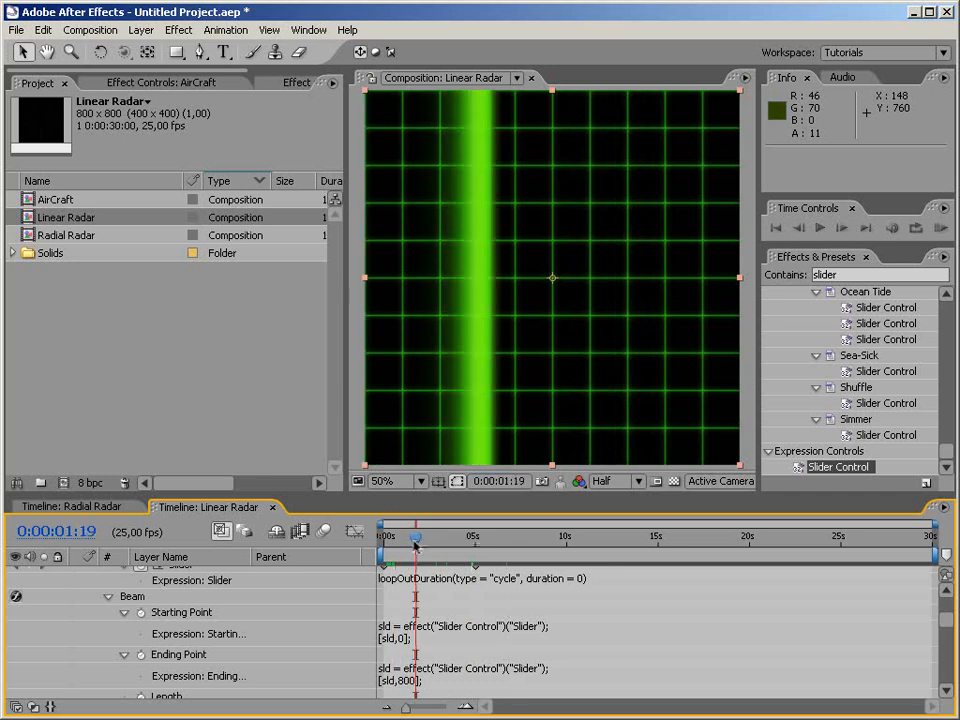
drag(416, 545, 380, 545)
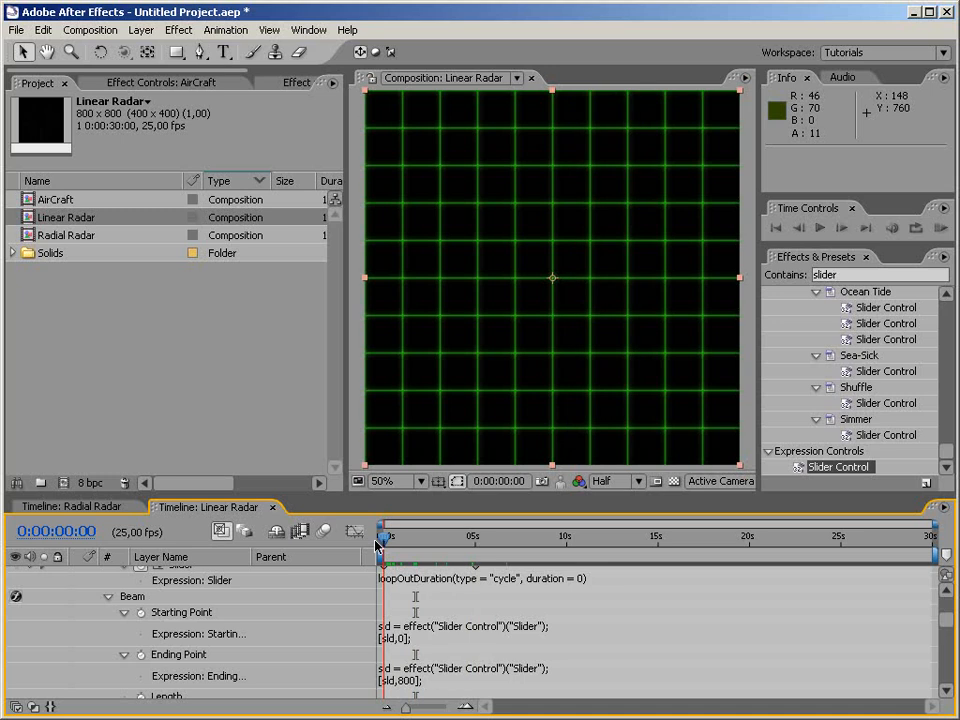
Step: Try new values for the Scanner's first Slider keyframe, including 30 and 50, to shift the beam's starting position
double_click(384, 567)
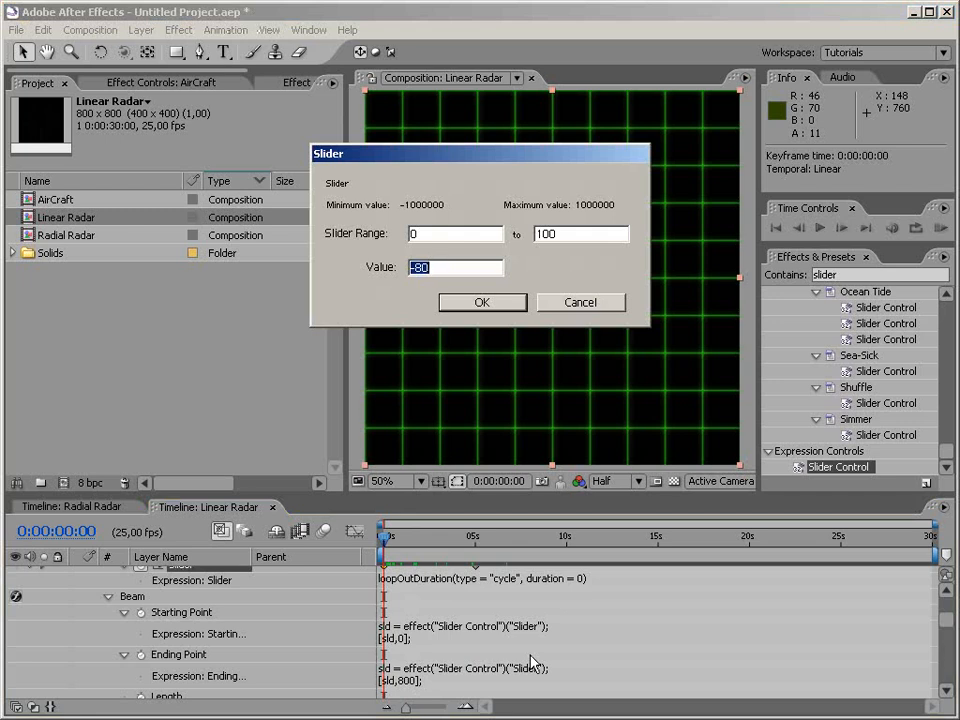
key(Return)
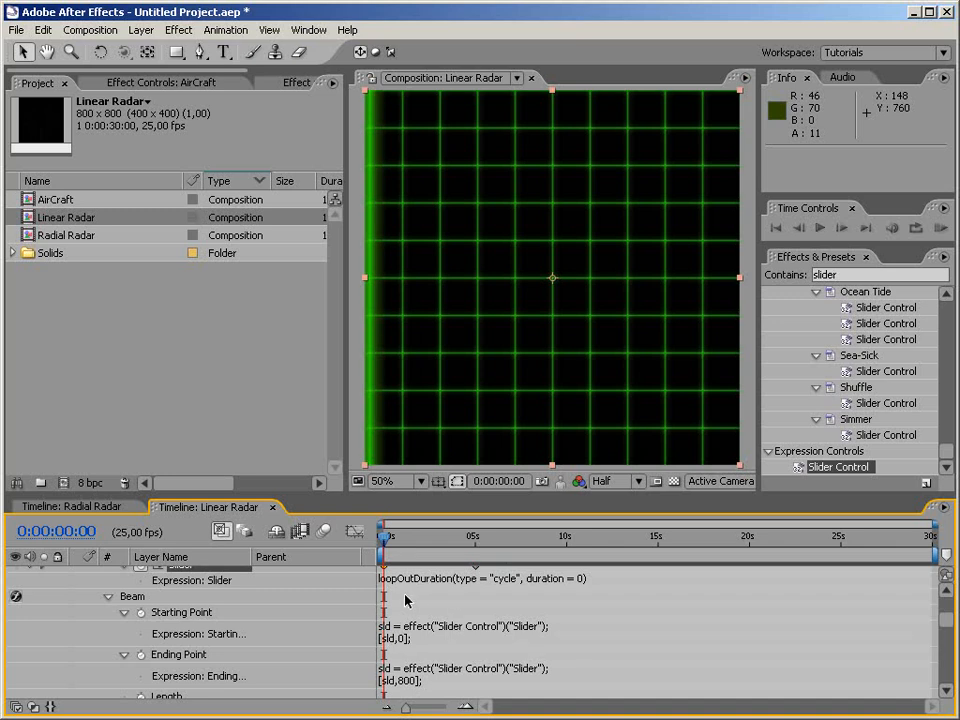
double_click(384, 569)
text(20)
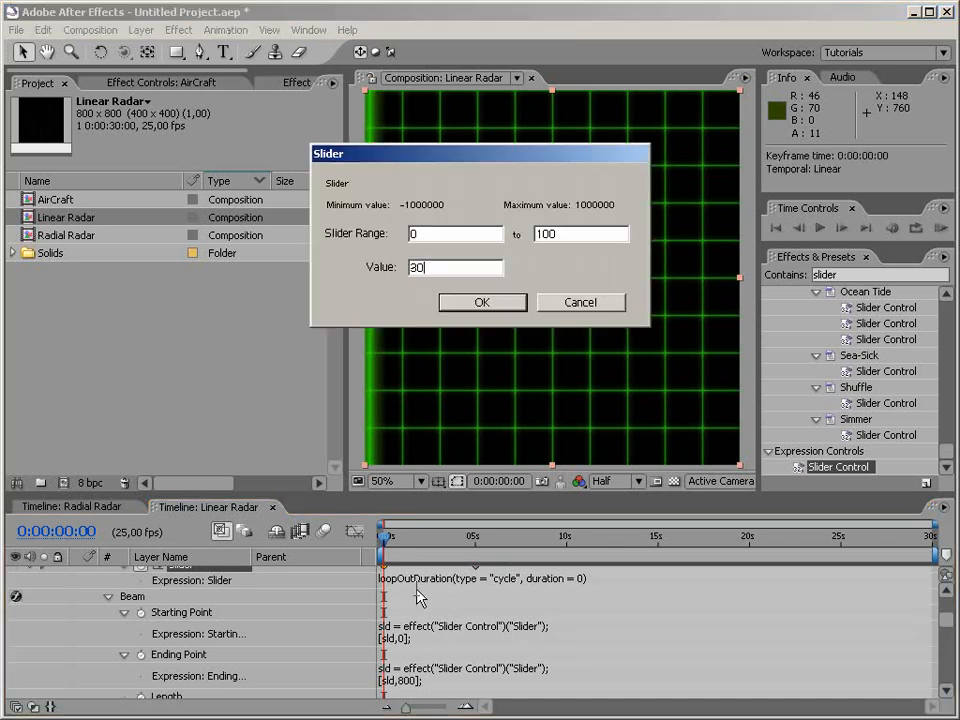
key(Return)
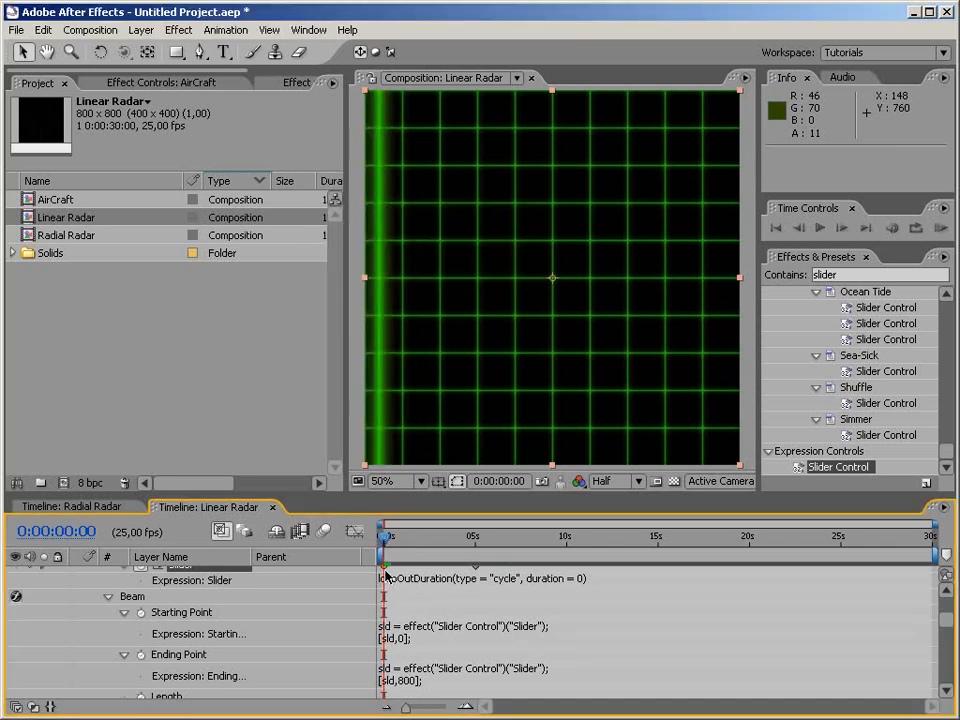
double_click(385, 572)
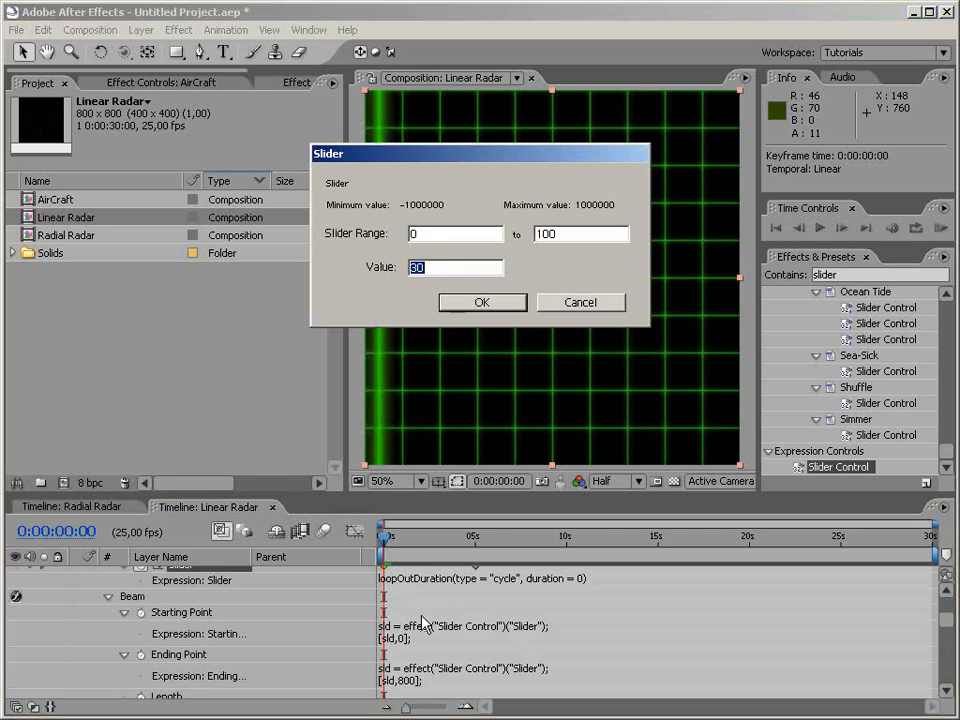
text(40)
key(Return)
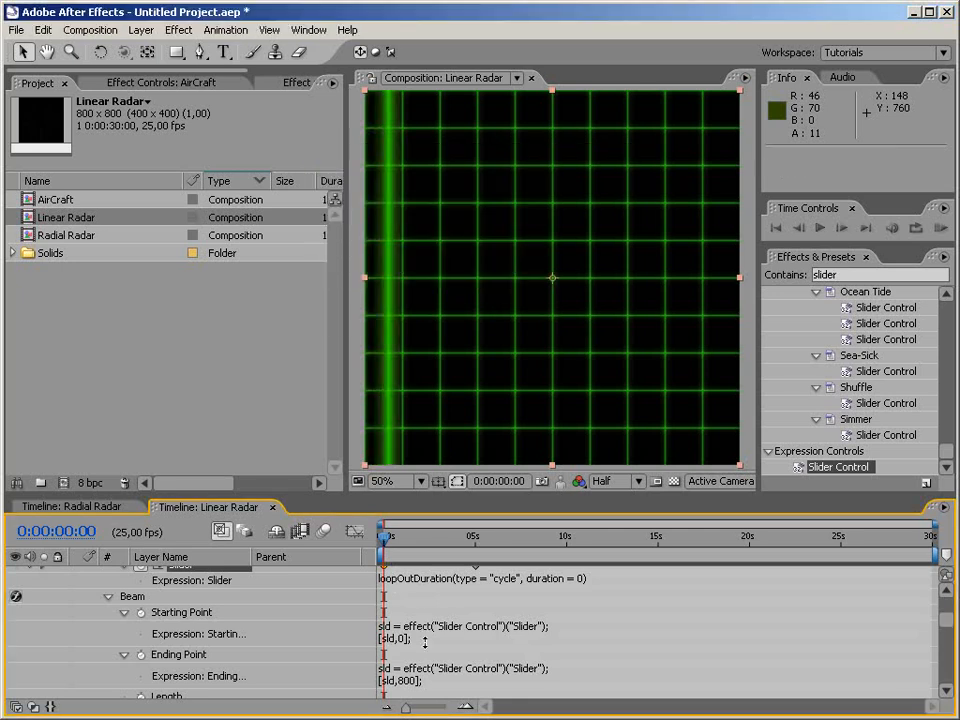
Step: Lower the Slider keyframe value at 5 seconds so the beam ends at the grid's right edge, checking it at 0:00:05:01
double_click(476, 570)
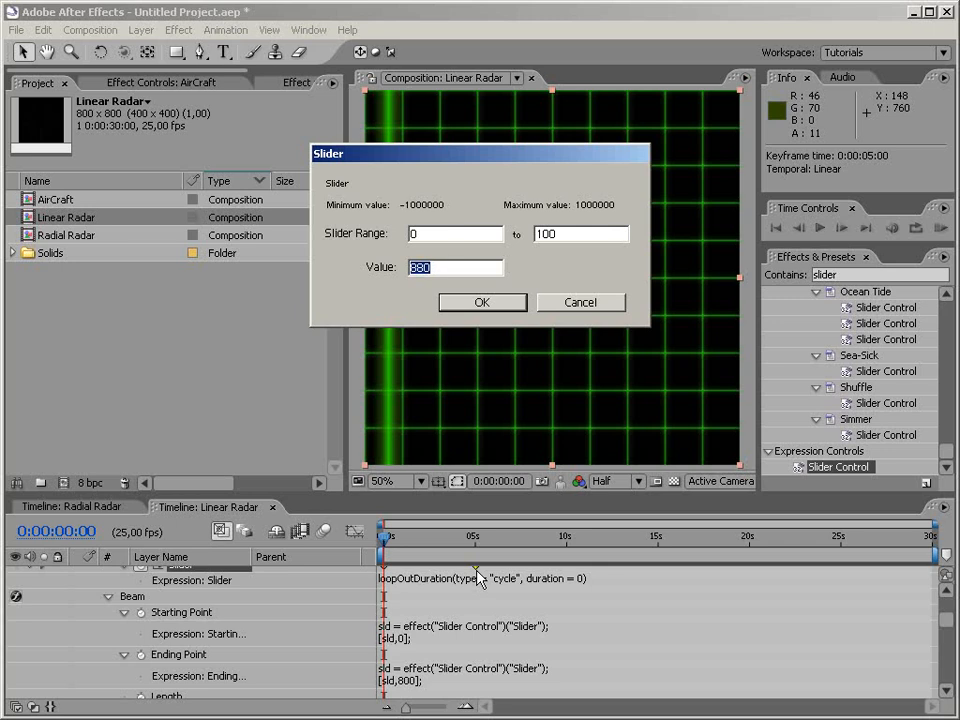
text(0)
key(Return)
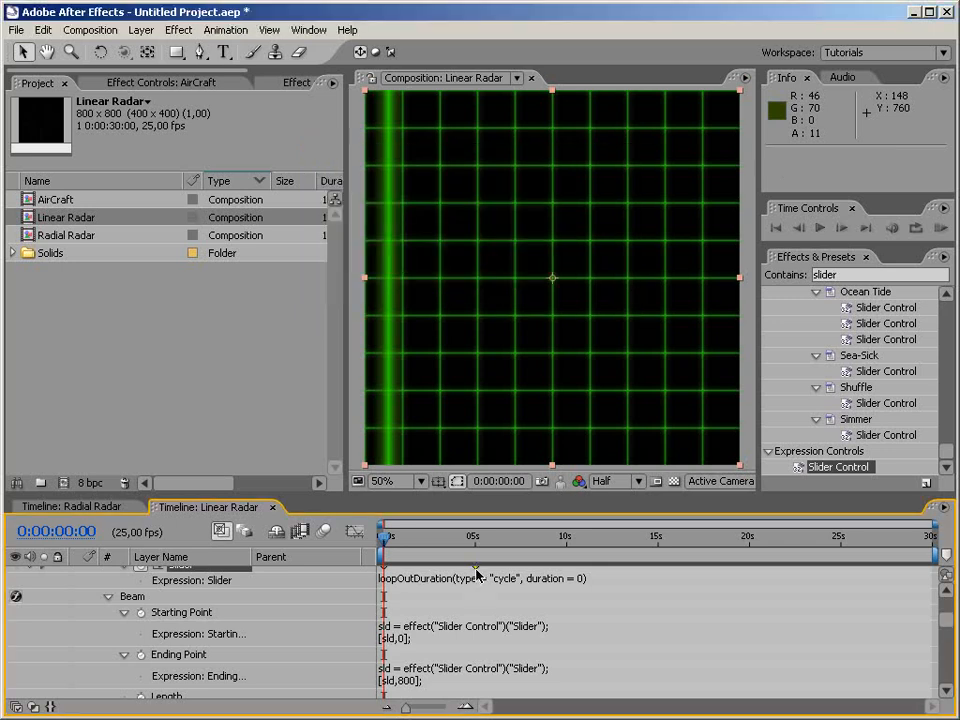
click(475, 540)
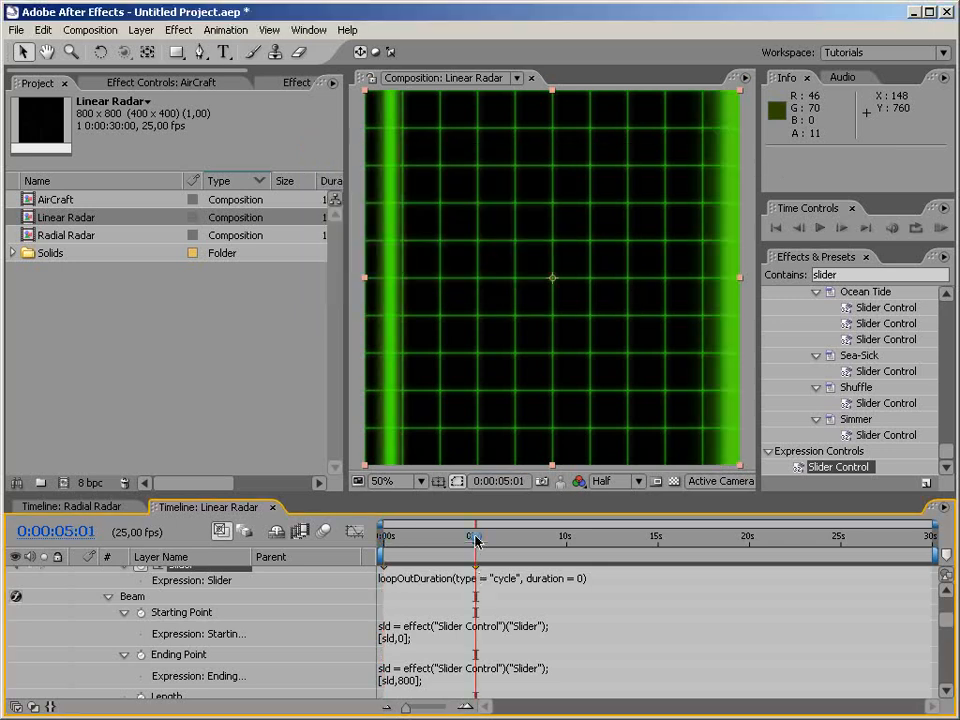
drag(476, 540, 478, 540)
Step: Adjust the first Slider keyframe so the beam starts at the grid's left edge, and make the Polar layer visible again
double_click(384, 567)
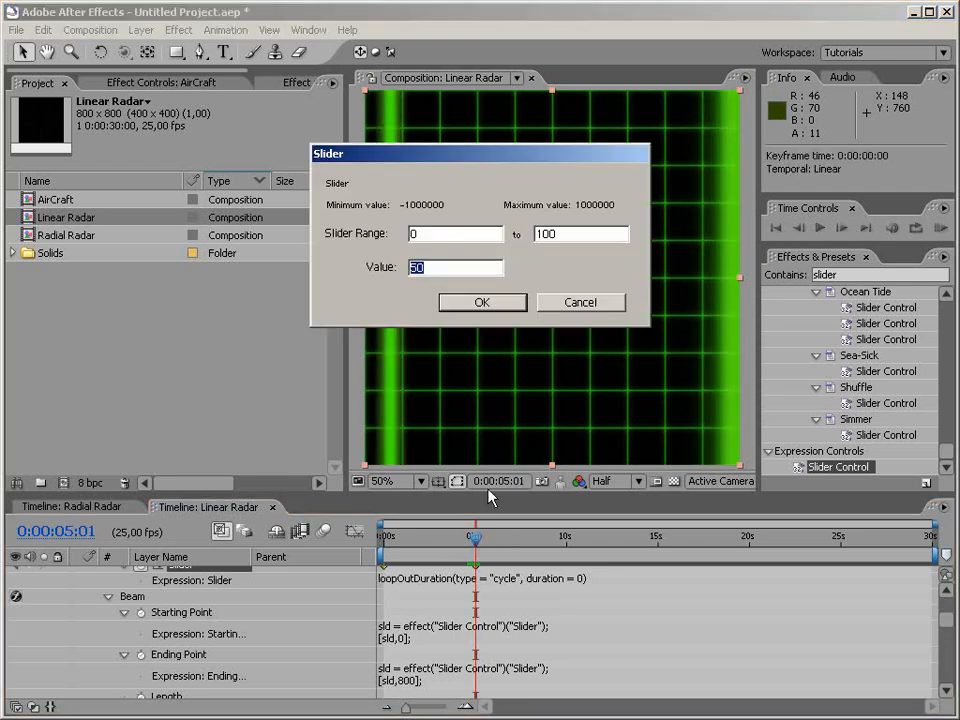
key(Return)
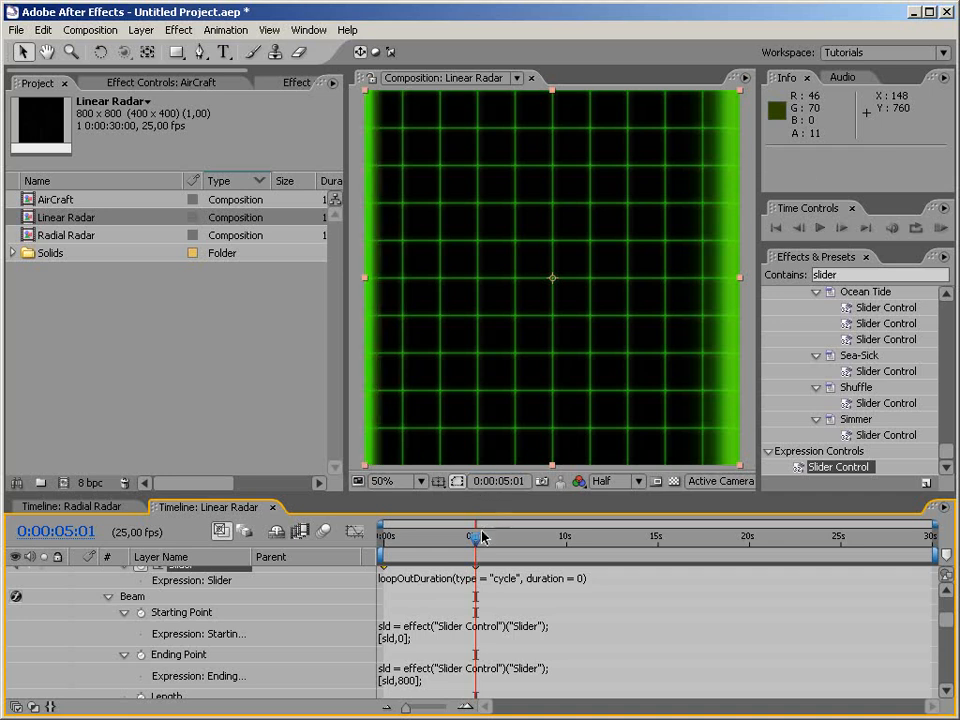
mouse_move(477, 543)
mouse_down()
mouse_move(486, 543)
mouse_move(468, 543)
mouse_move(481, 541)
mouse_up()
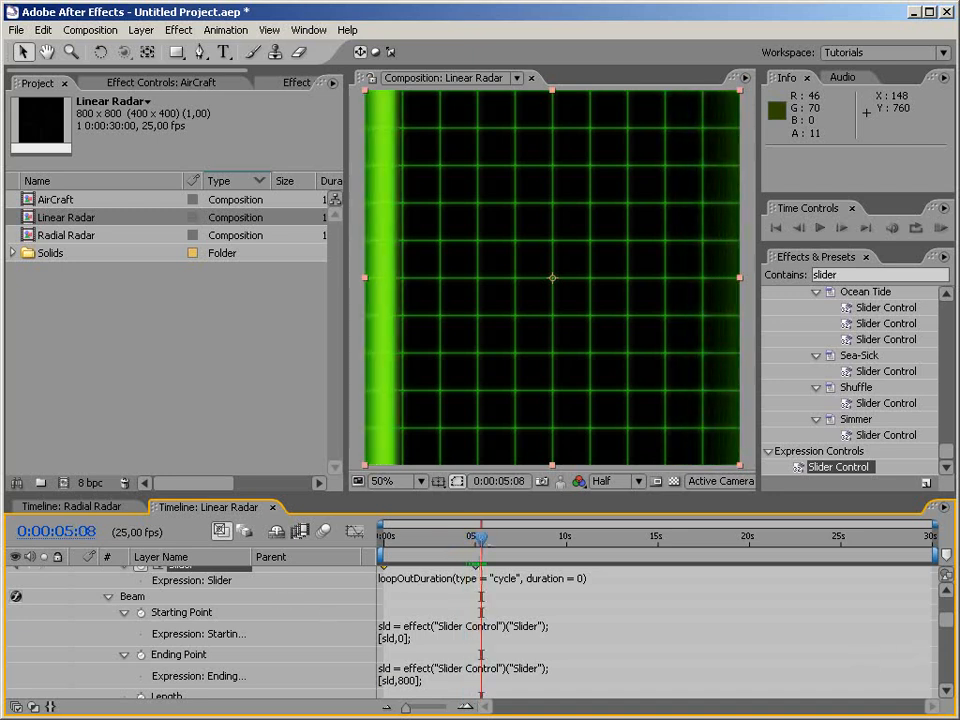
drag(950, 630, 949, 621)
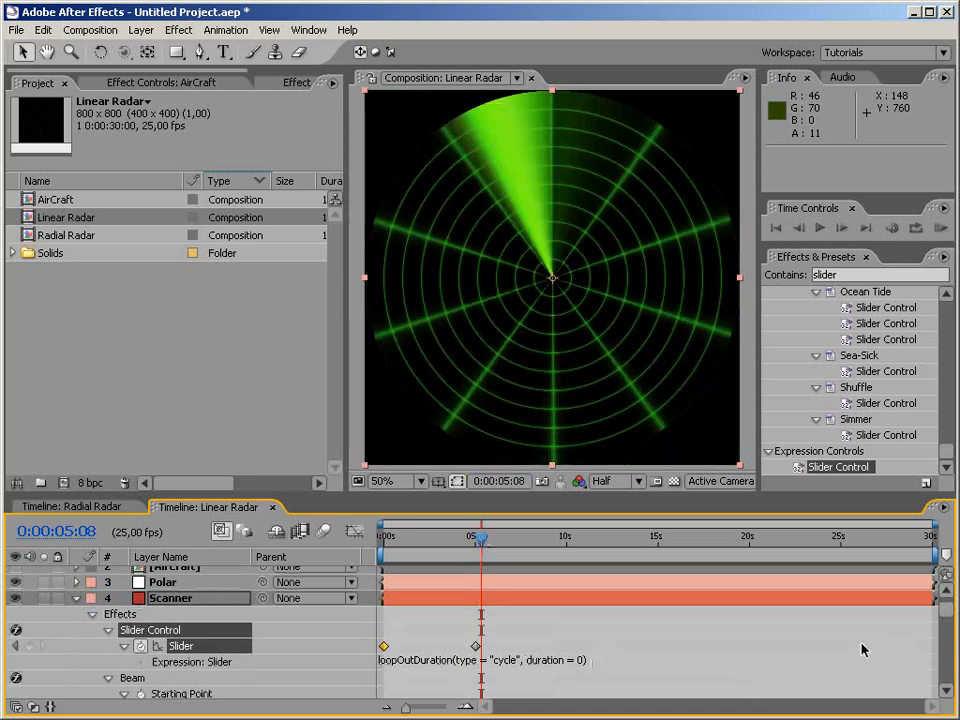
Step: Make the Transform and AirCraft layers visible and scrub the timeline to check the aircraft against the beam, ending at 0:00:07:01
scroll(937, 613, up, 1)
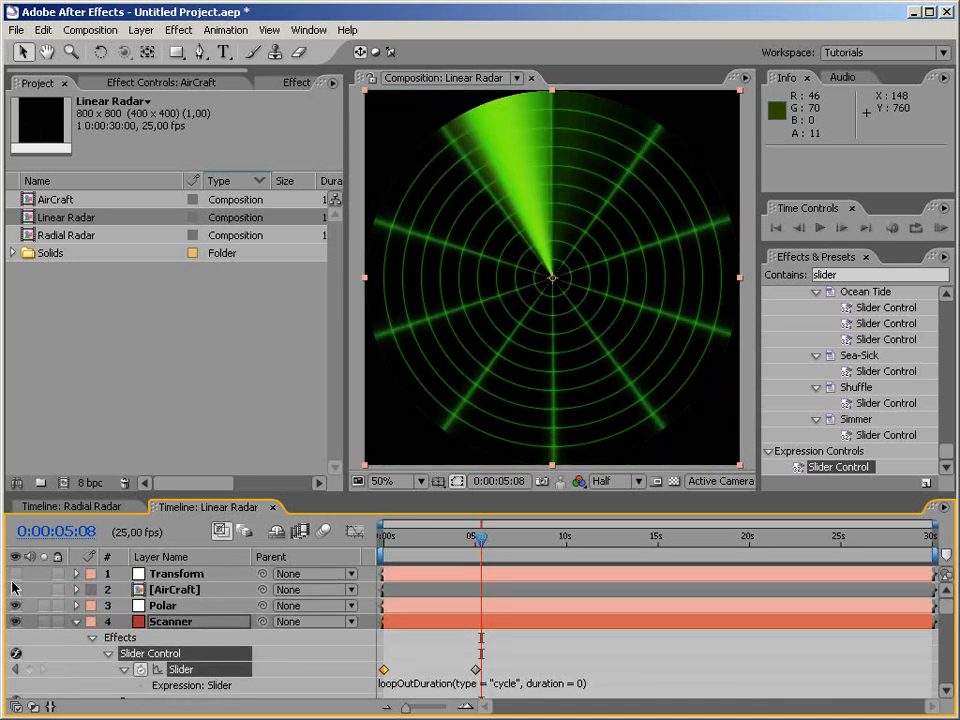
drag(14, 589, 14, 574)
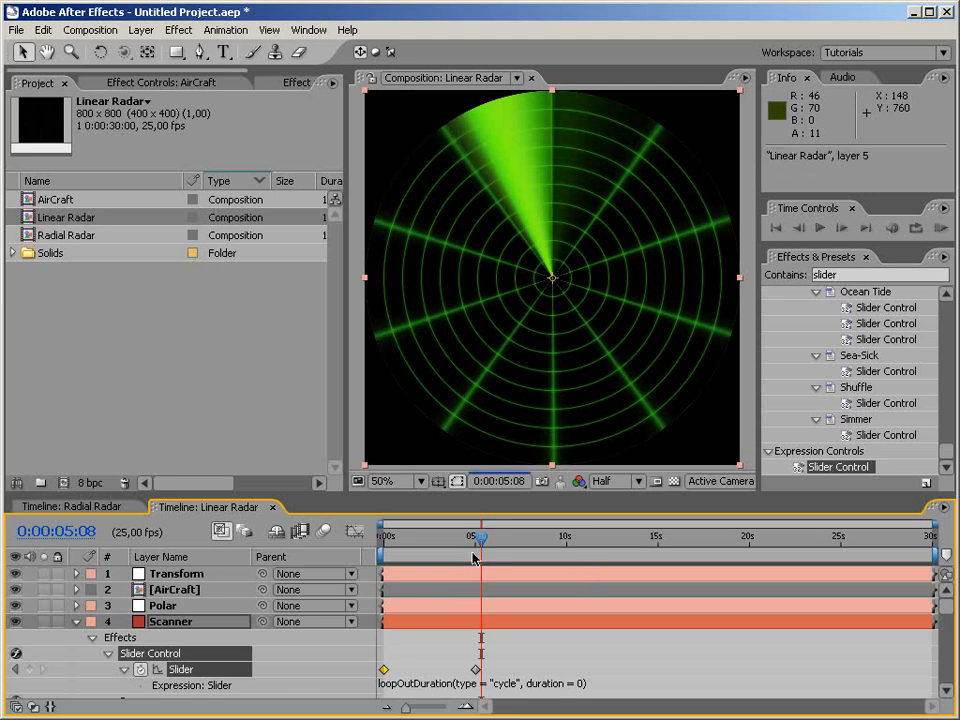
drag(489, 543, 530, 543)
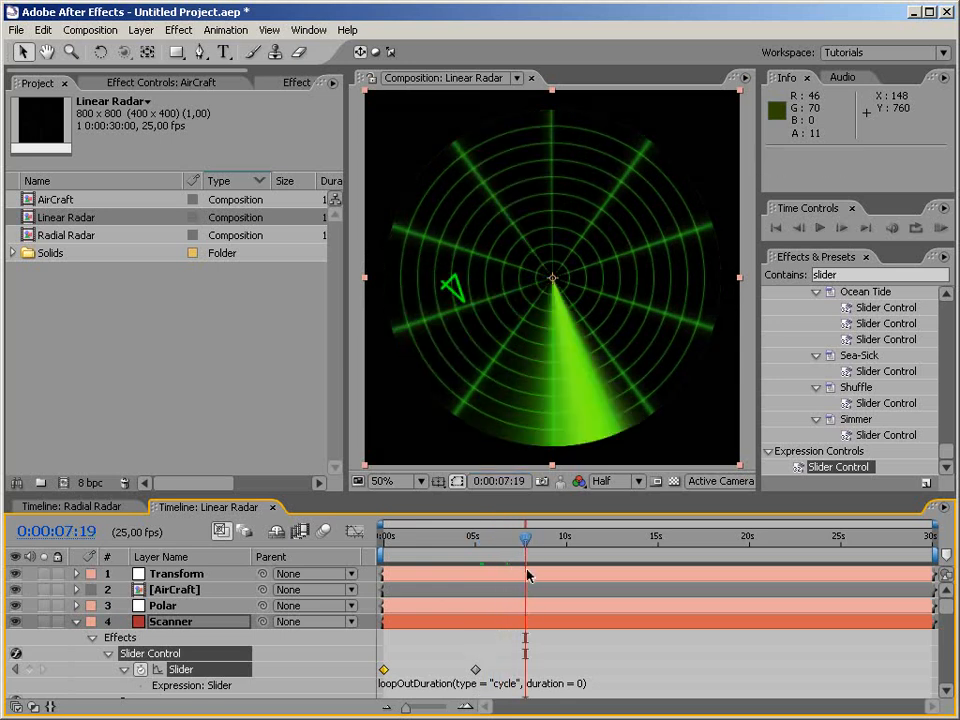
drag(524, 545, 512, 545)
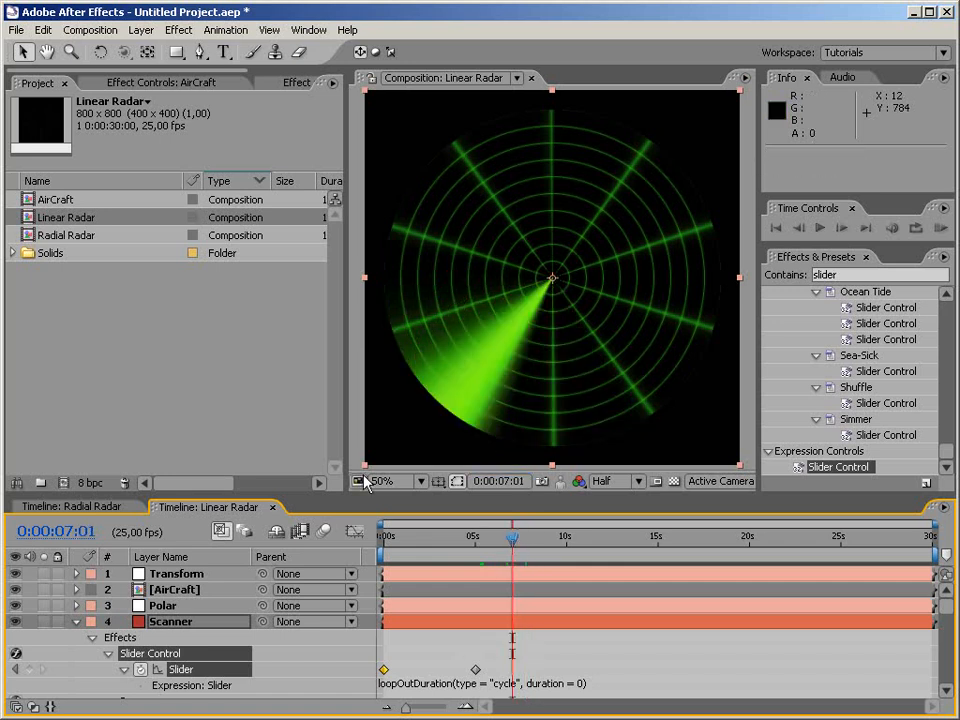
Step: Replace the AirCraft Transform effect's Opacity expression with one placing the scanner point by angle, remapping Slider 0–800 to 90–-270, returning 100 when dist is 0–10, otherwise 0
click(182, 592)
click(76, 622)
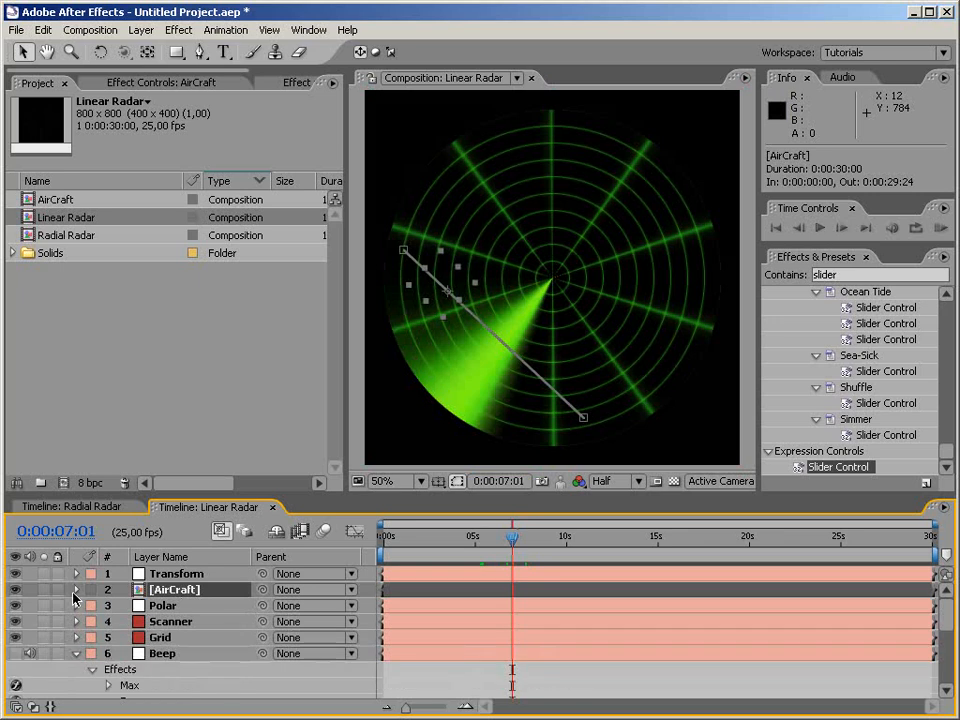
click(76, 591)
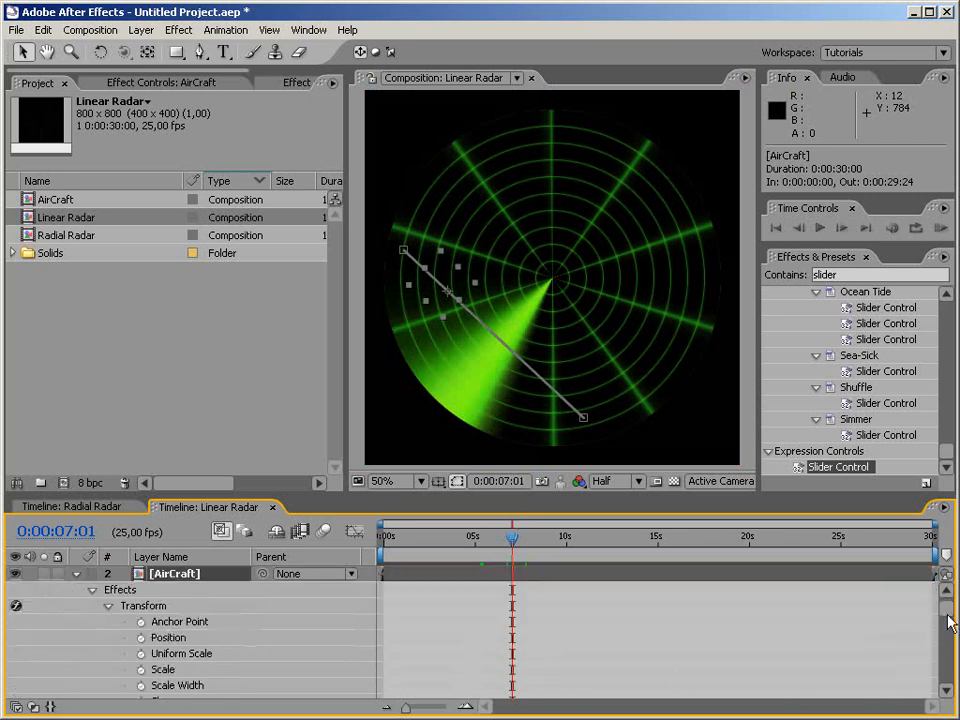
drag(945, 621, 944, 652)
scroll(945, 643, up, 4)
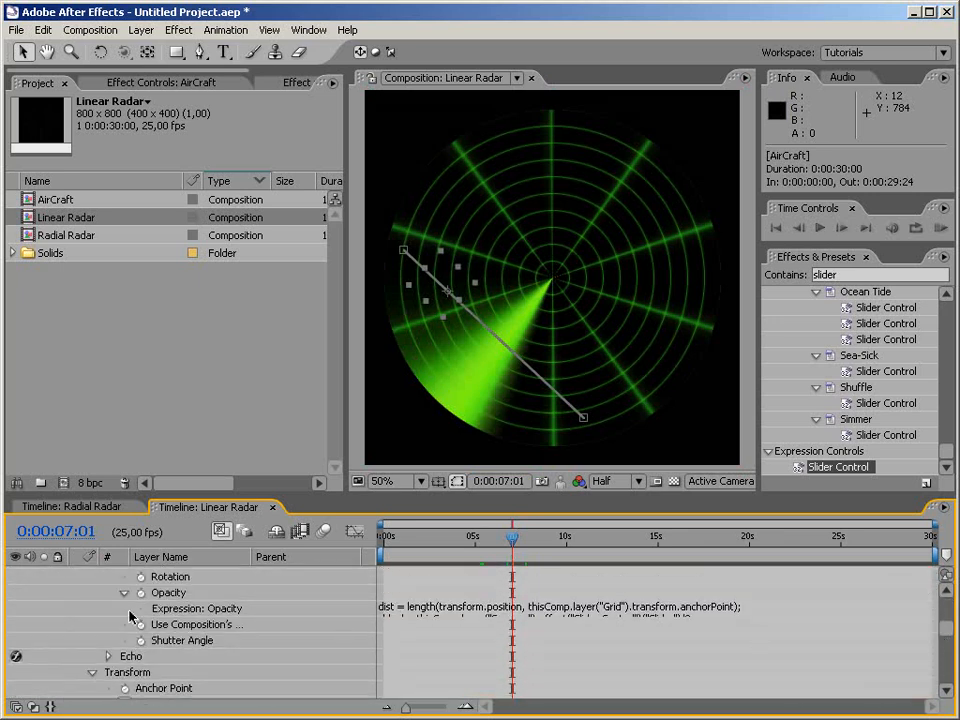
click(528, 669)
click(804, 654)
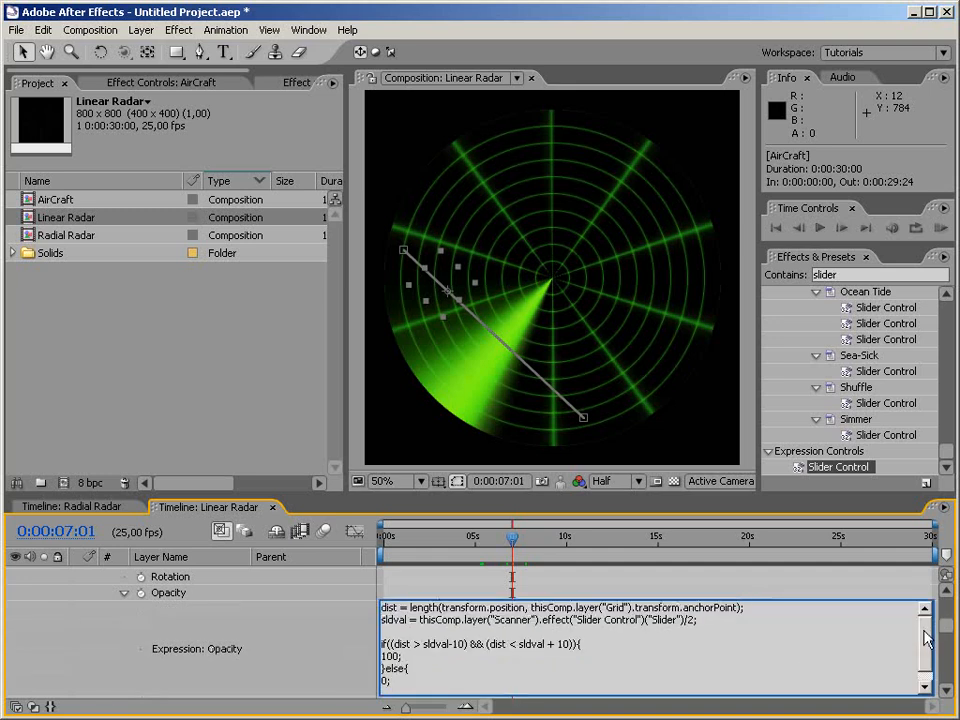
click(453, 664)
key(ctrl+a)
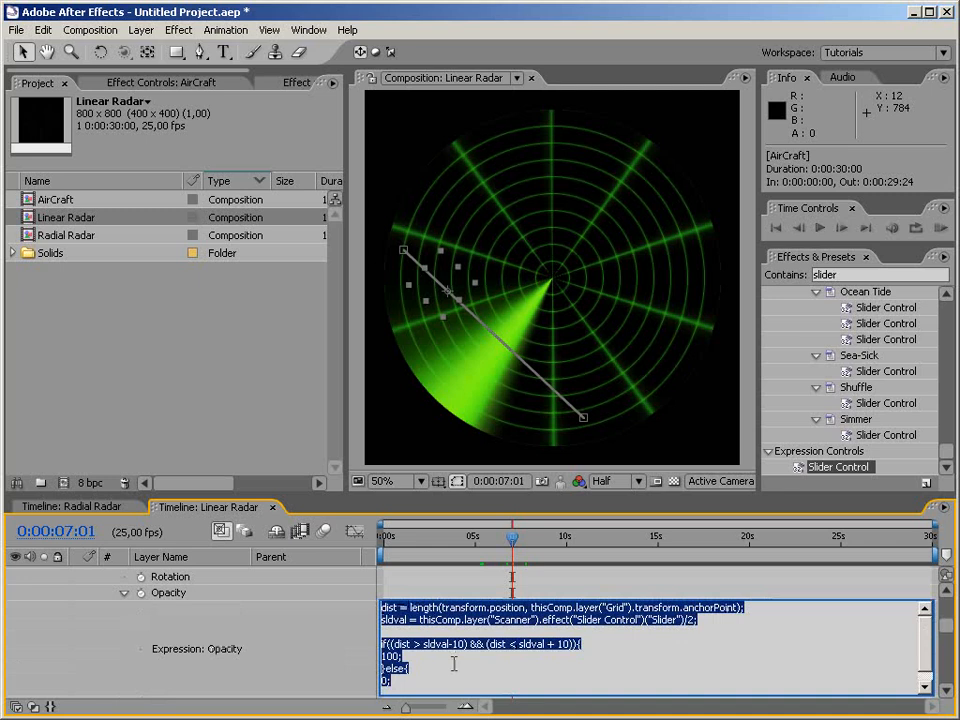
text(if((dist > 0) && (dist < 10)){ 100; }else{ 0; })
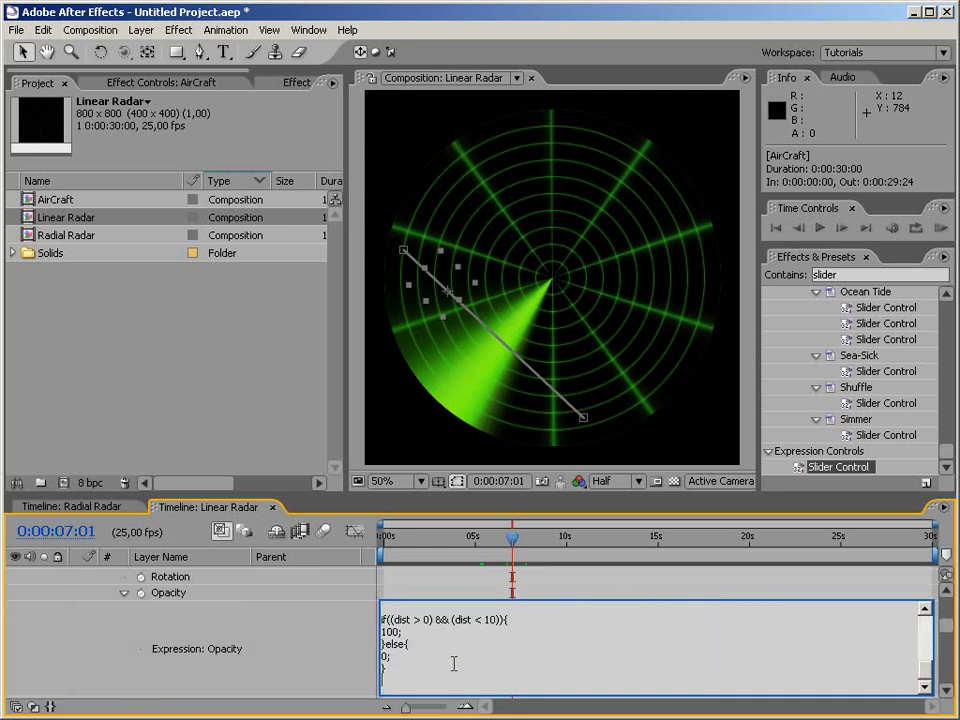
scroll(453, 664, up, 5)
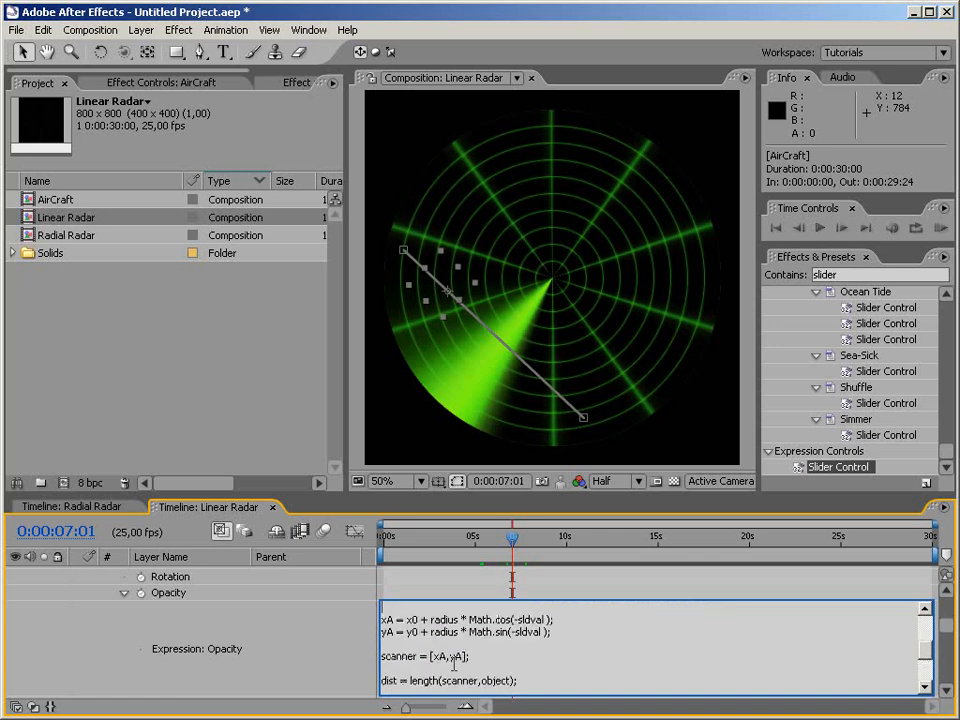
scroll(453, 666, down, 1)
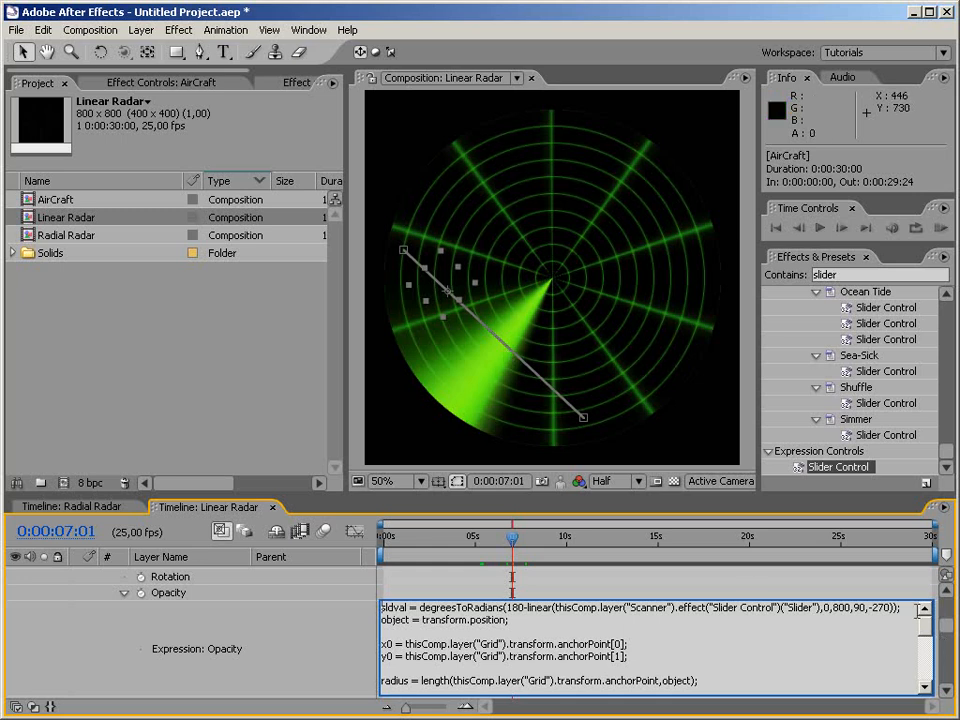
click(275, 613)
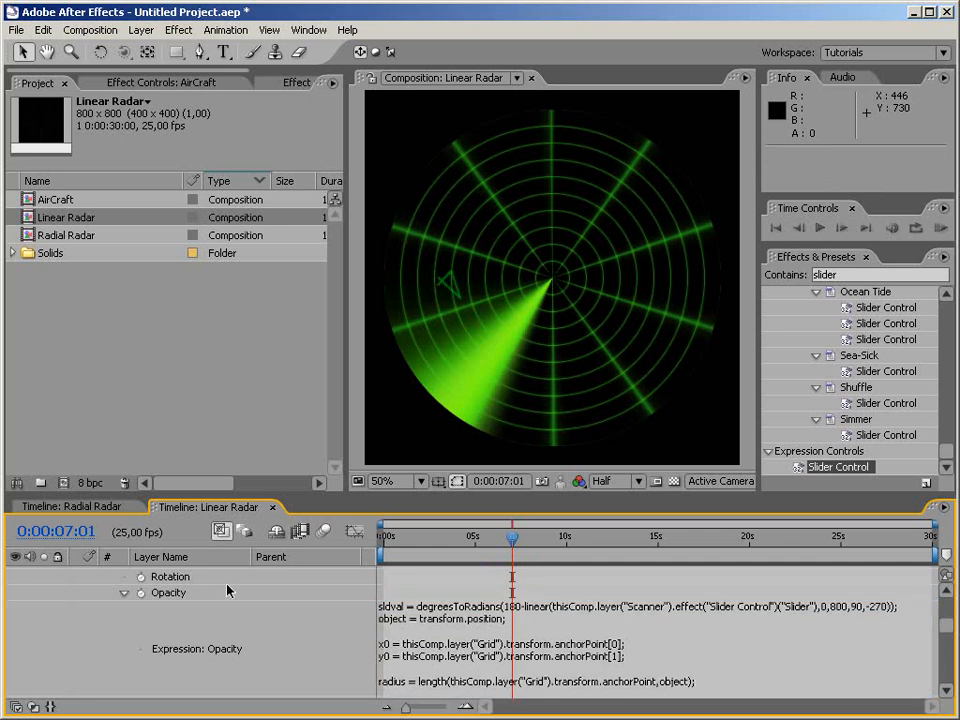
Step: Collapse the Opacity expression and the expanded AirCraft and Beep layers in the Linear Radar timeline
click(124, 594)
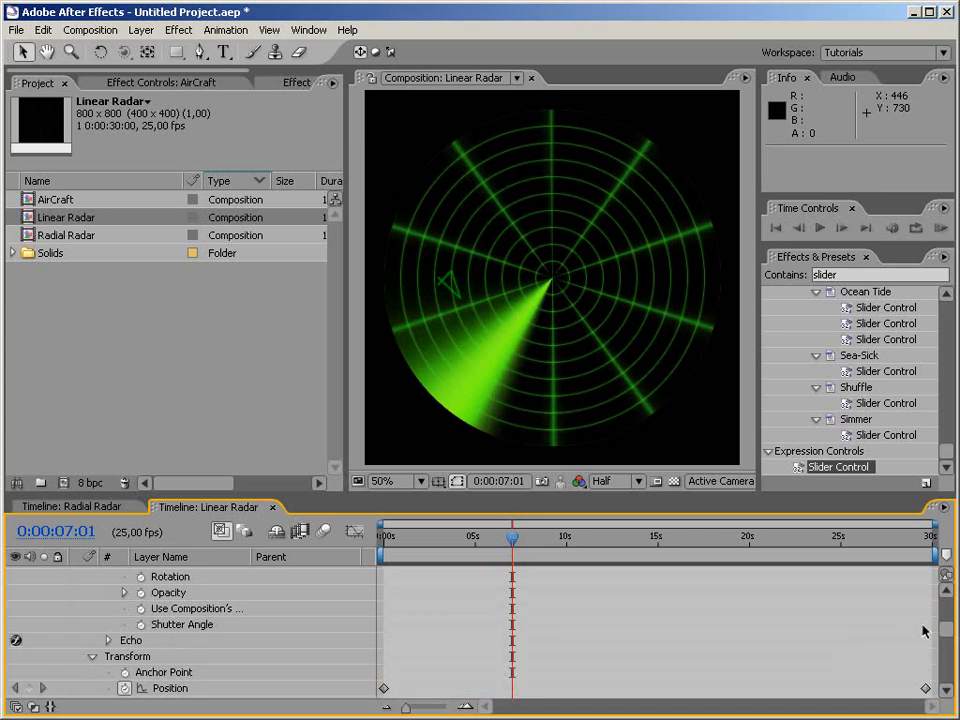
scroll(924, 631, up, 5)
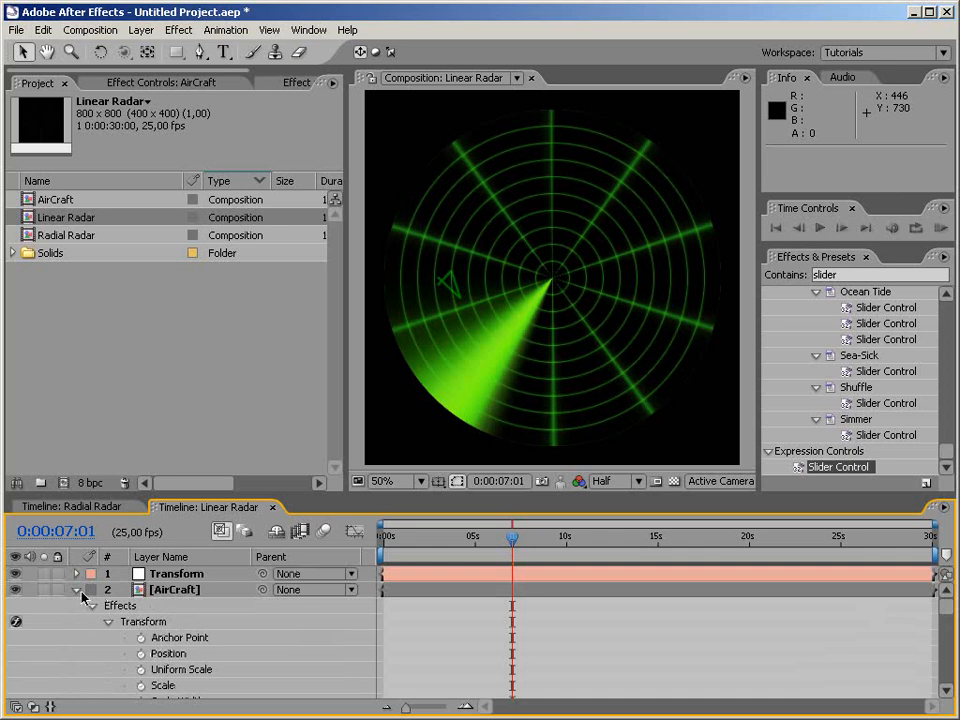
click(77, 590)
click(77, 655)
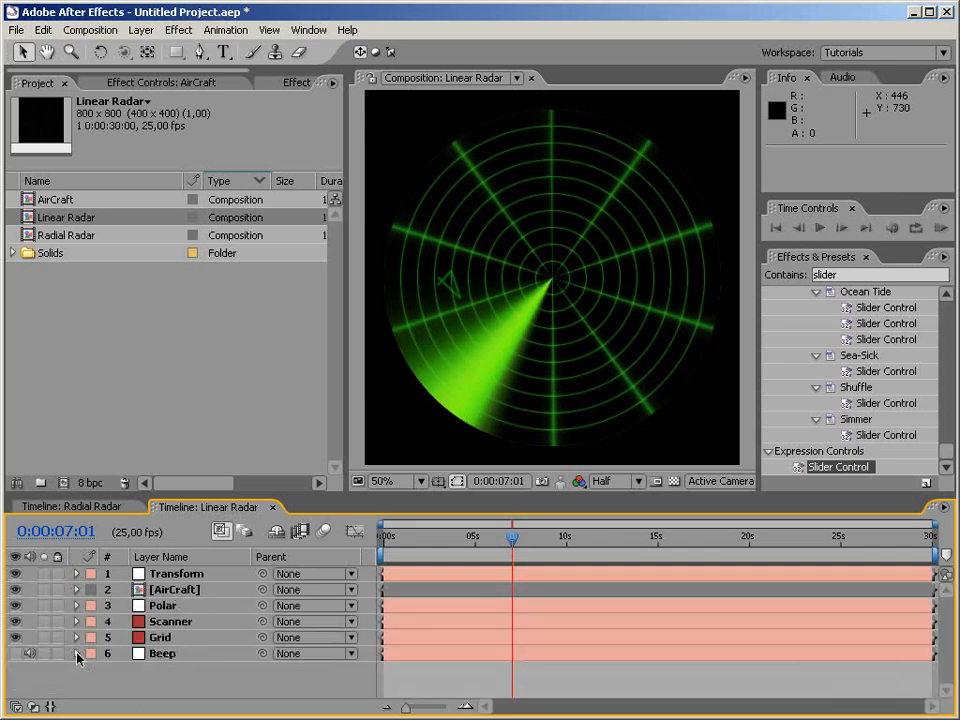
Step: Make the Beep layer visible and scrub to 0:00:08:08, then back to 0:00:02:21, to check the aircraft's response to the beam
click(499, 540)
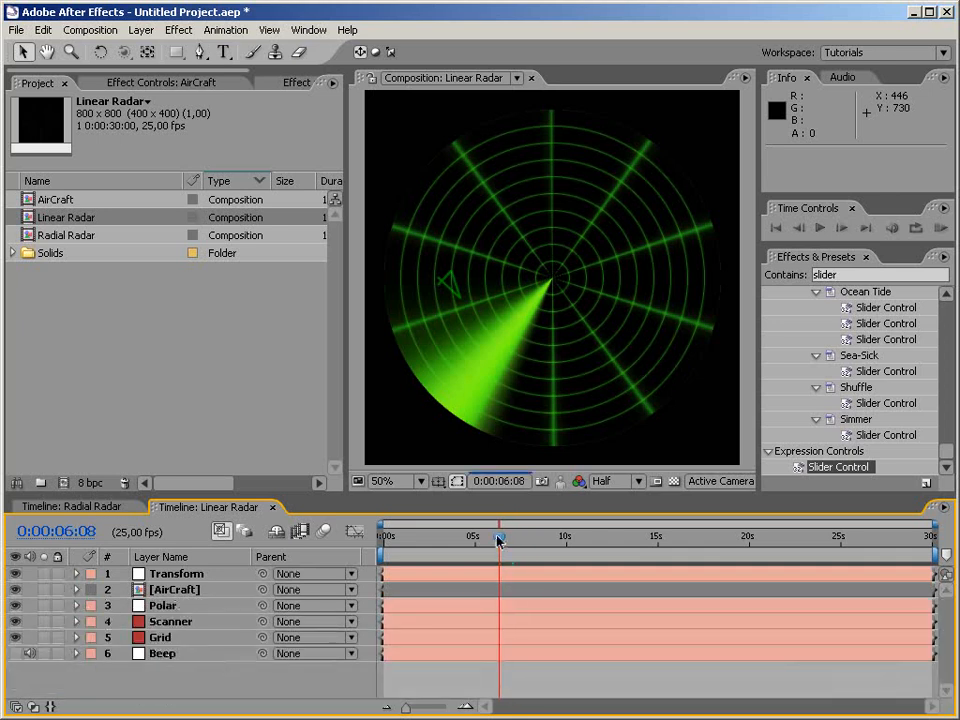
drag(499, 540, 535, 538)
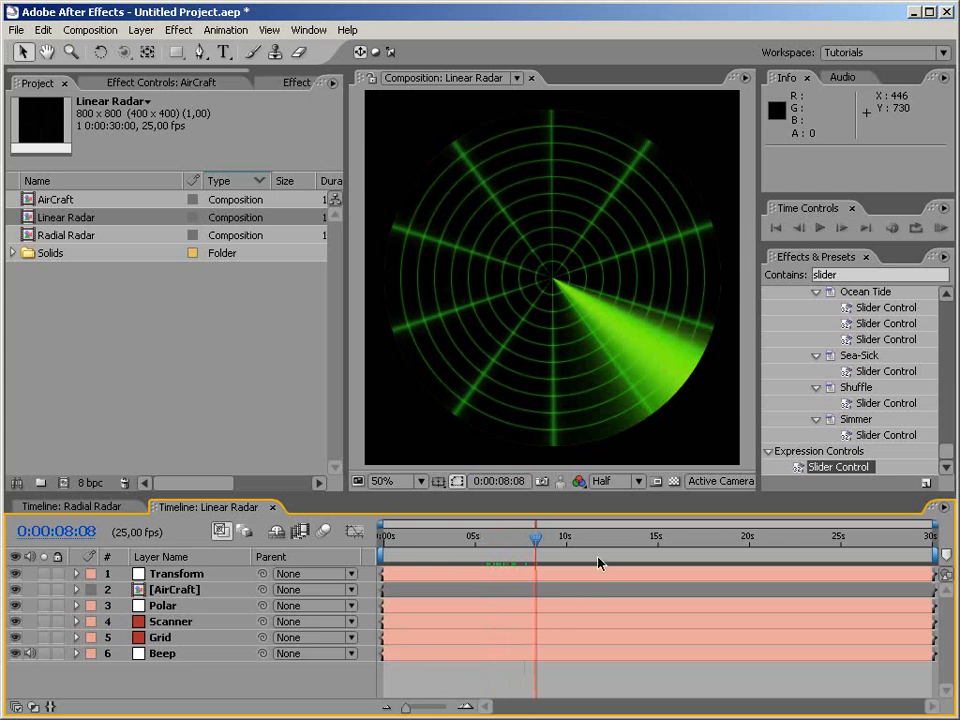
drag(536, 539, 436, 547)
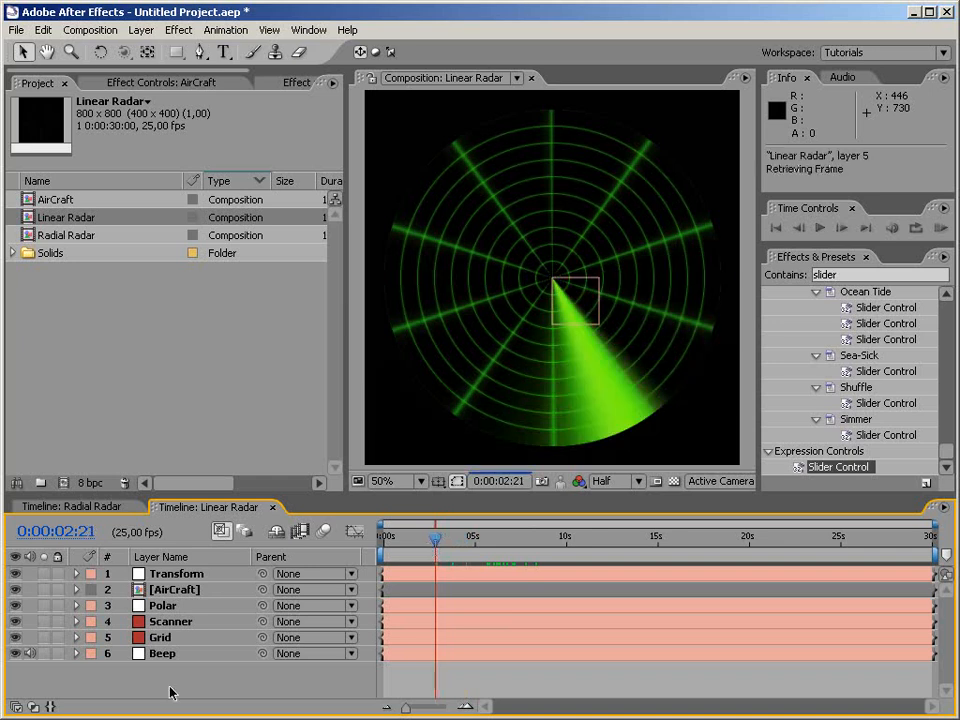
Step: Expand the Beep layer to examine its effects, then collapse the Tone effect and the layer
click(175, 589)
click(77, 654)
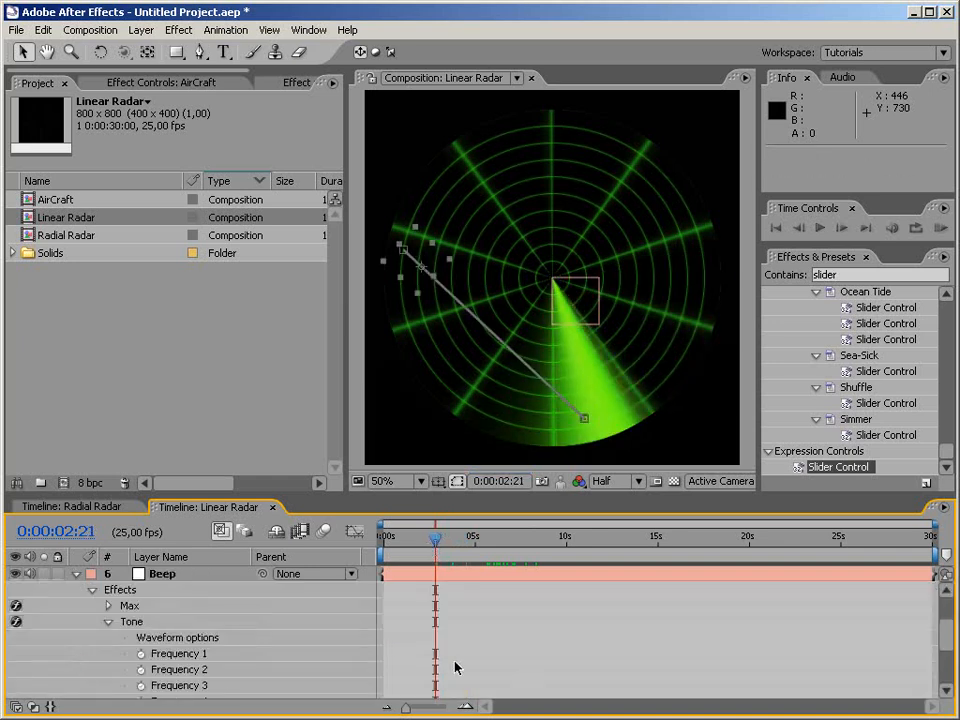
click(109, 622)
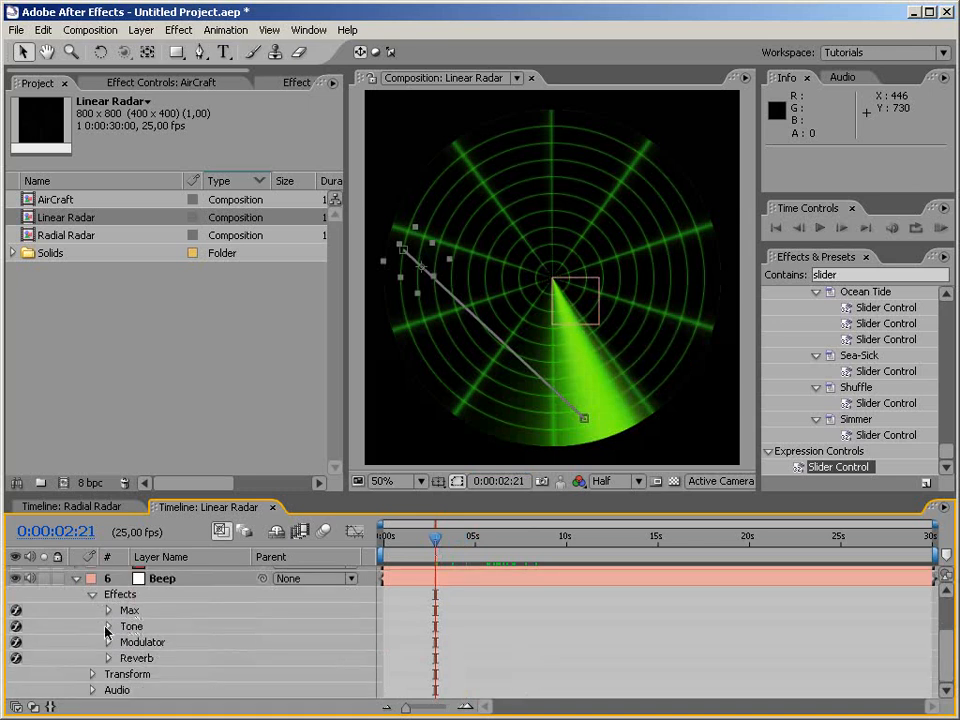
click(77, 573)
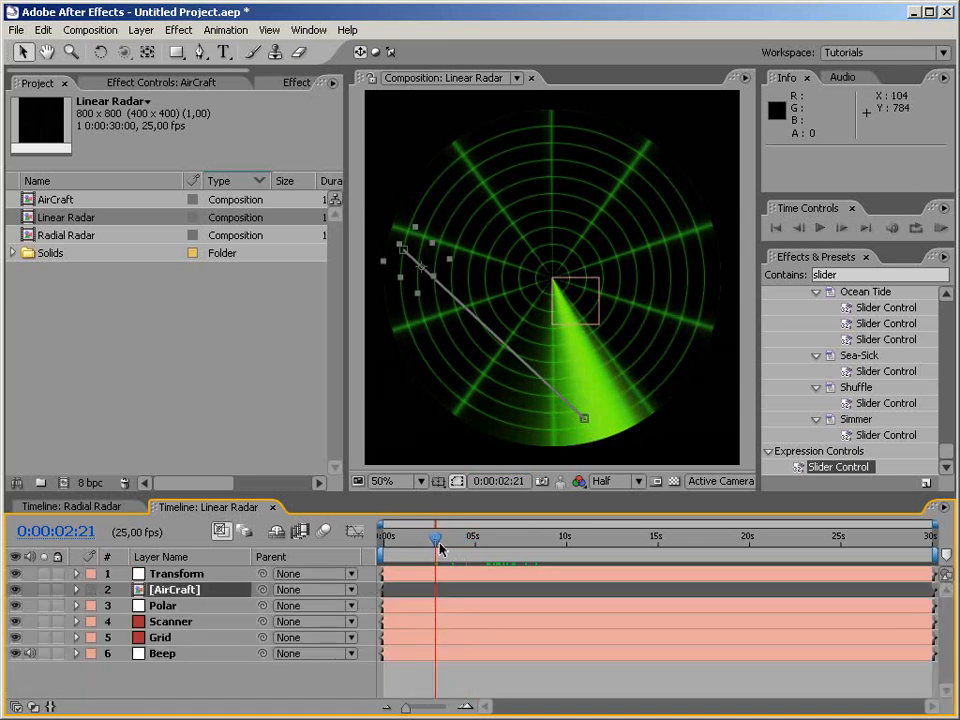
Step: Play a RAM preview of the Linear Radar composition from 0:00:00:08, then stop it
drag(440, 548, 393, 547)
key(KP_0)
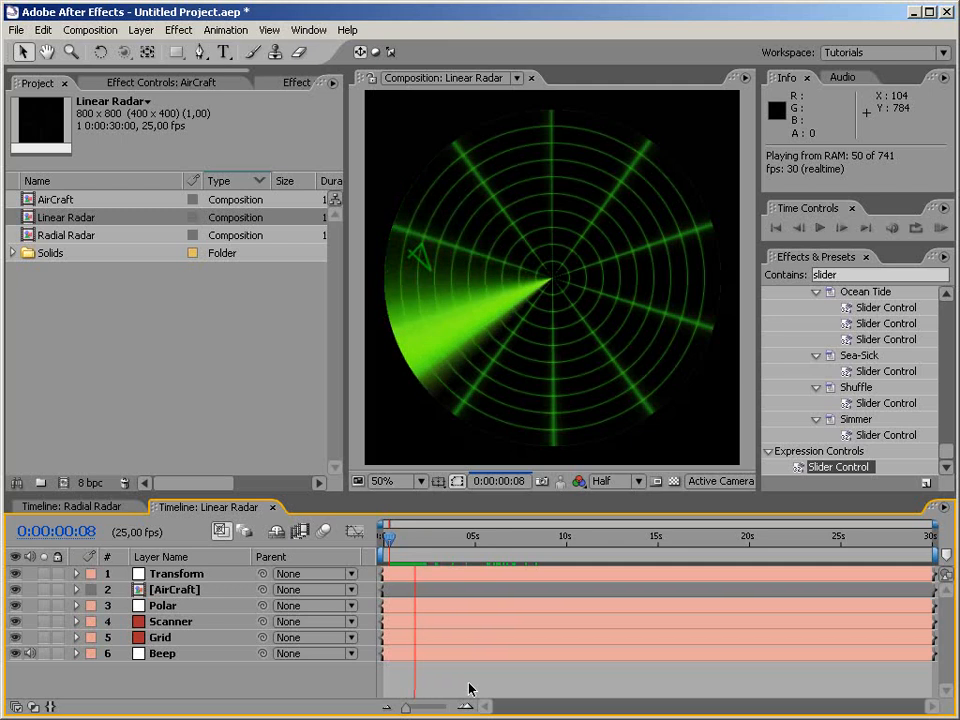
click(95, 352)
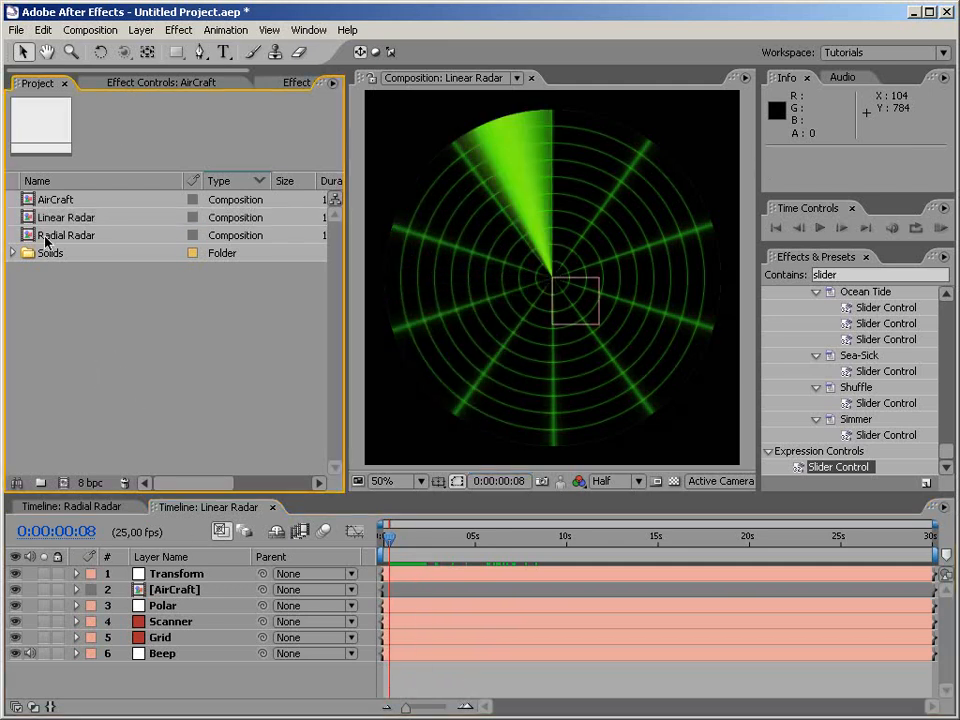
Step: Create a new 800 x 800 composition at 25 frames per second with a duration of 0:00:30:00
click(46, 241)
click(116, 339)
right_click(116, 339)
click(130, 346)
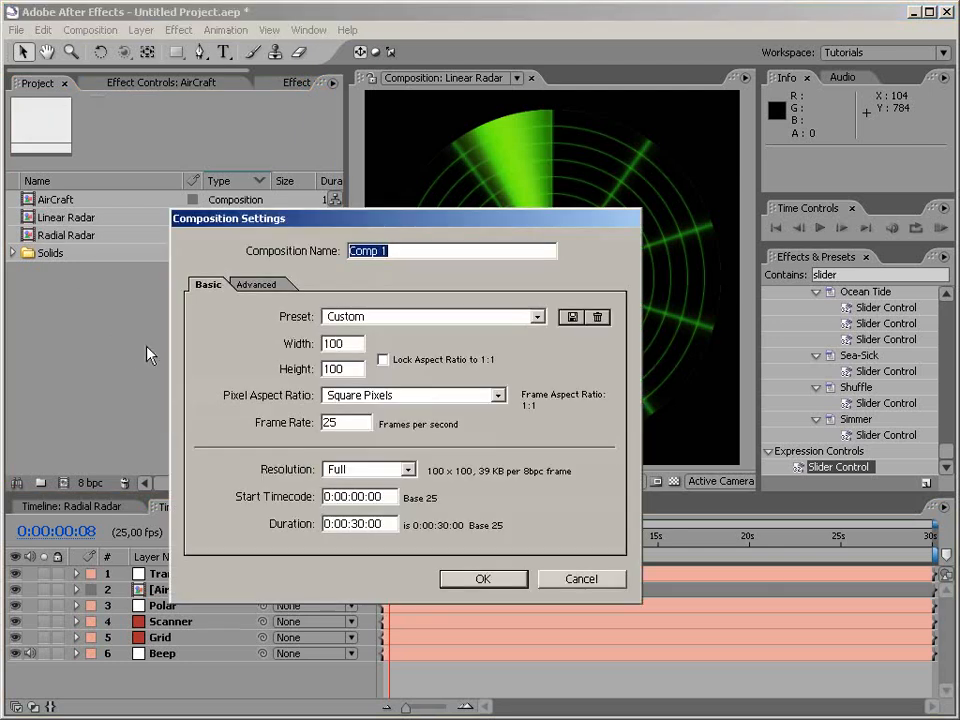
click(358, 348)
double_click(352, 345)
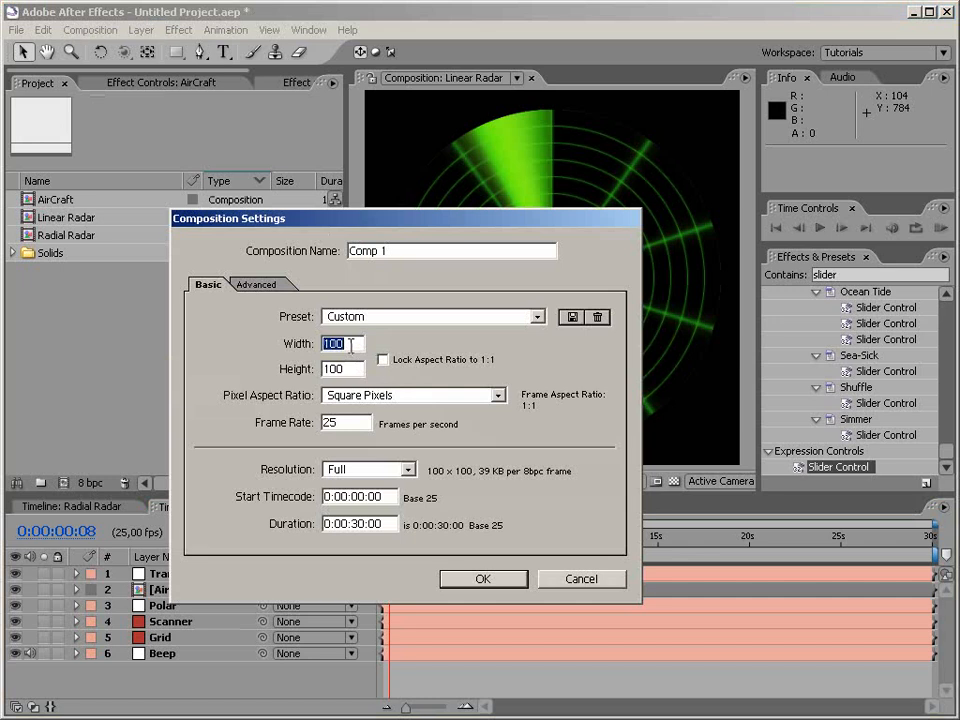
text(800)
key(Tab)
text(800)
key(Return)
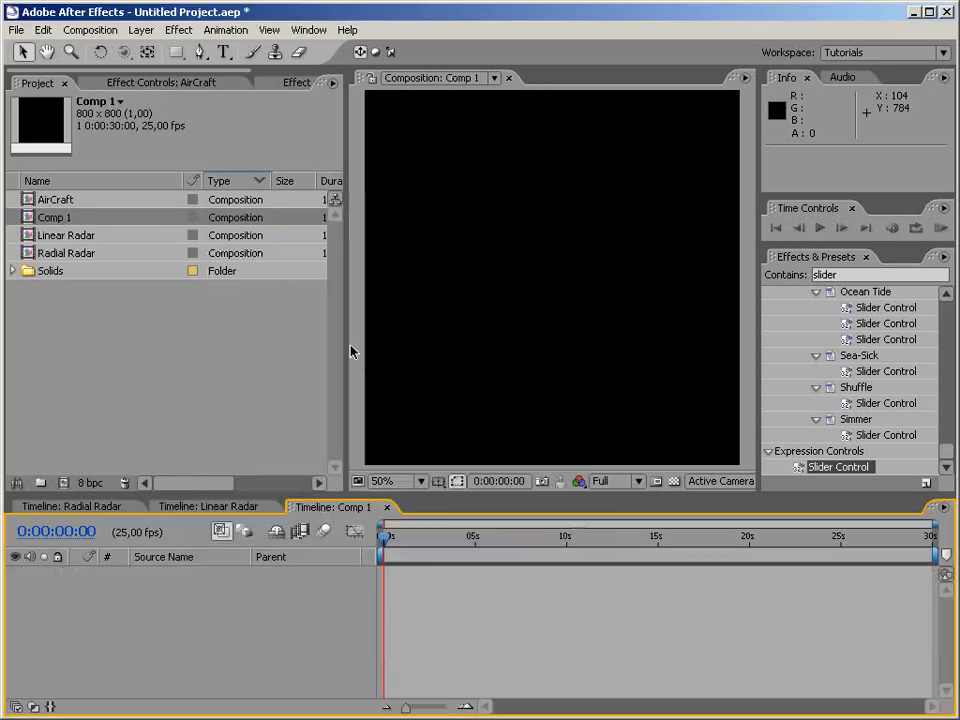
Step: Rename the new composition Comp 1 as Landscape
click(67, 224)
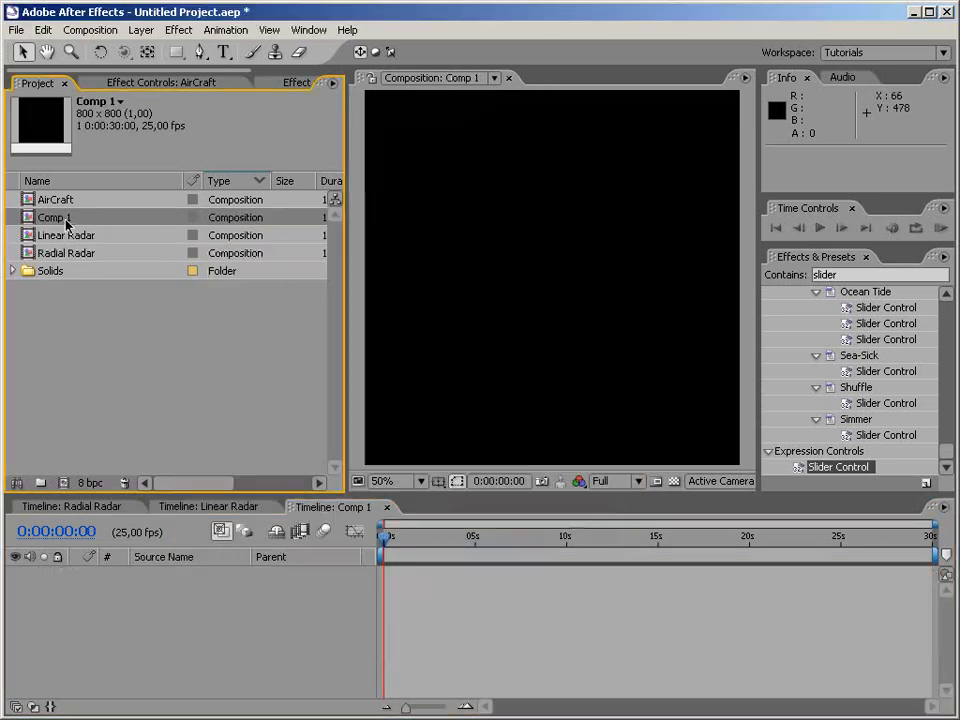
key(Return)
text(Landscape)
key(Return)
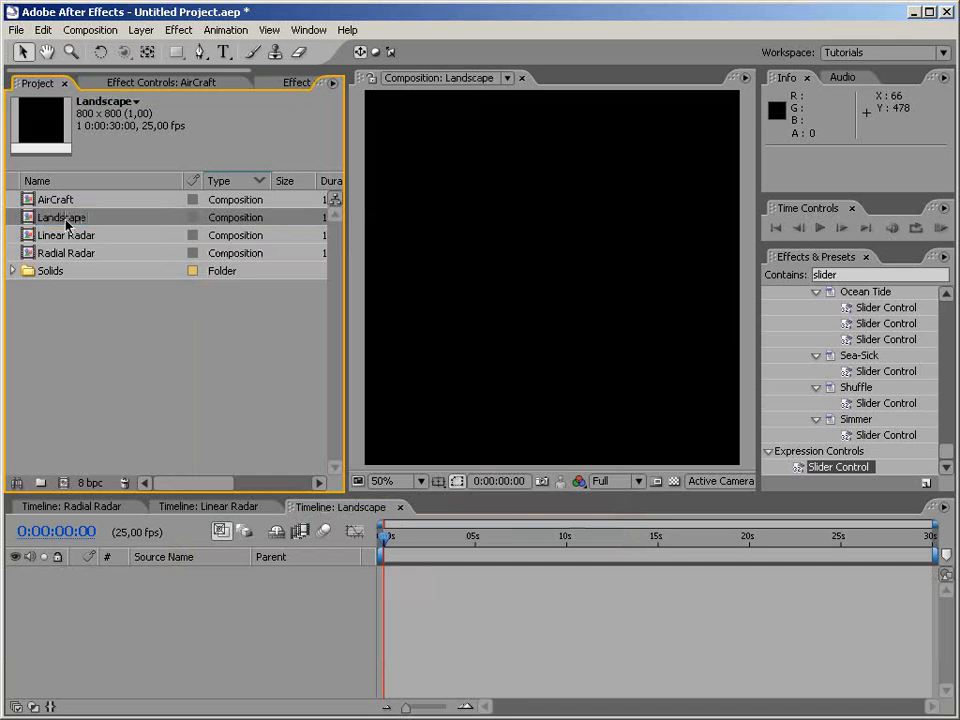
Step: Add a new Medium Gray-Red solid to the Landscape composition
right_click(527, 315)
mouse_move(553, 316)
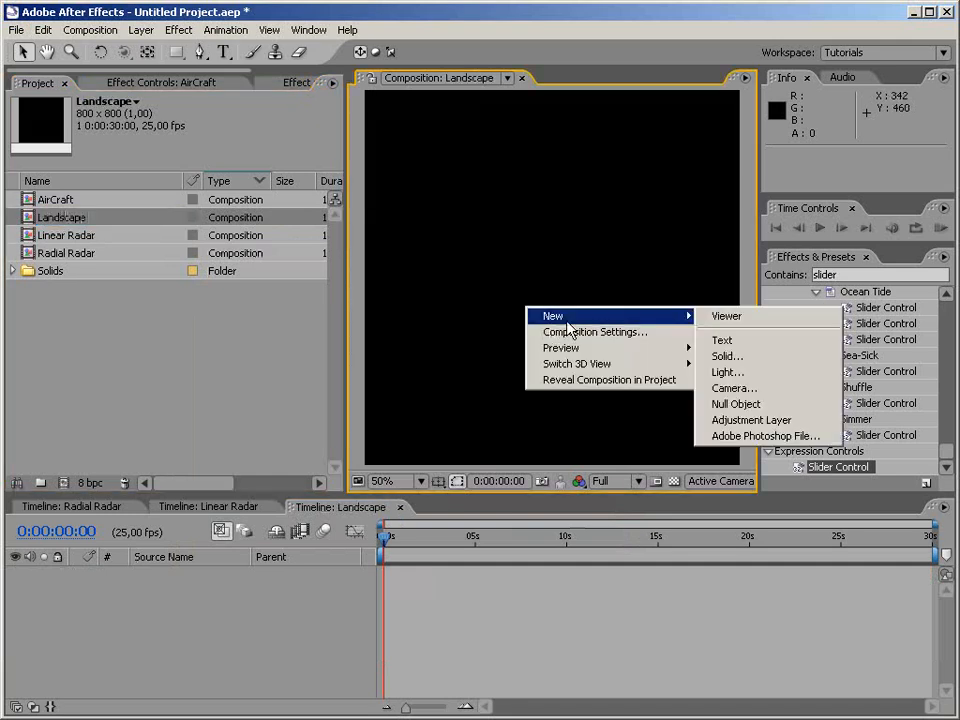
click(727, 356)
click(490, 431)
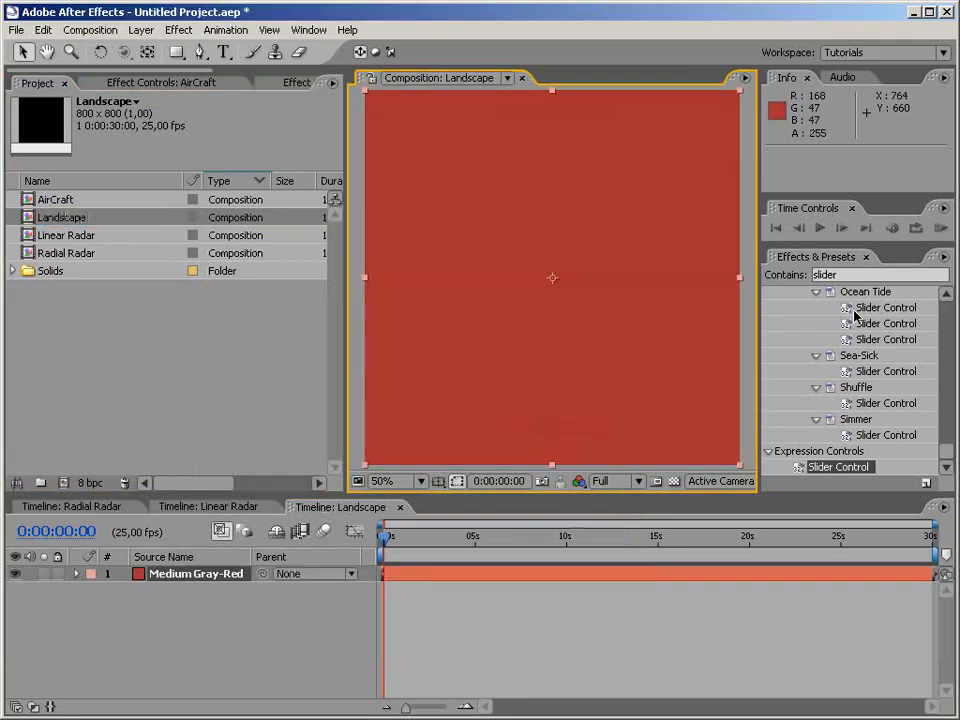
Step: Find the Fractal Noise effect and apply it to the solid in the Landscape composition
click(846, 275)
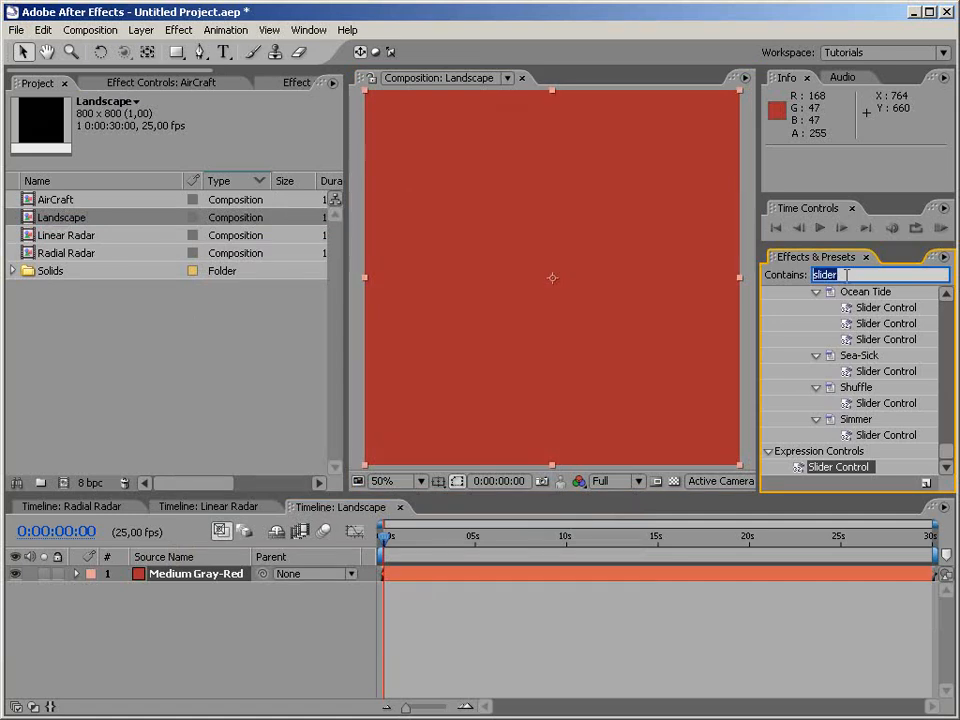
text(fra)
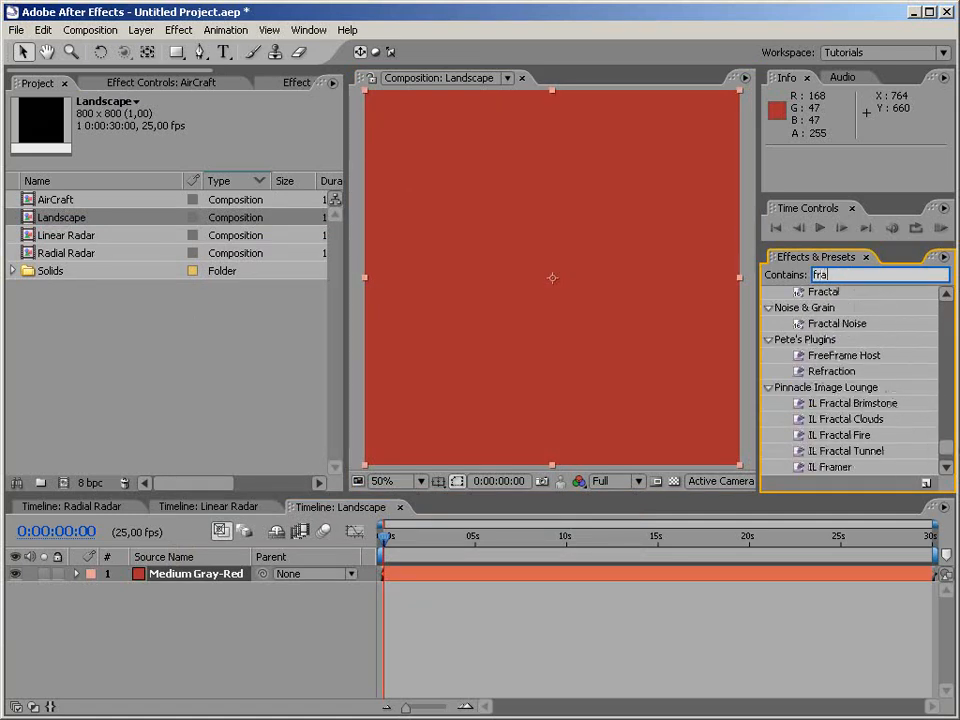
text(ctal n)
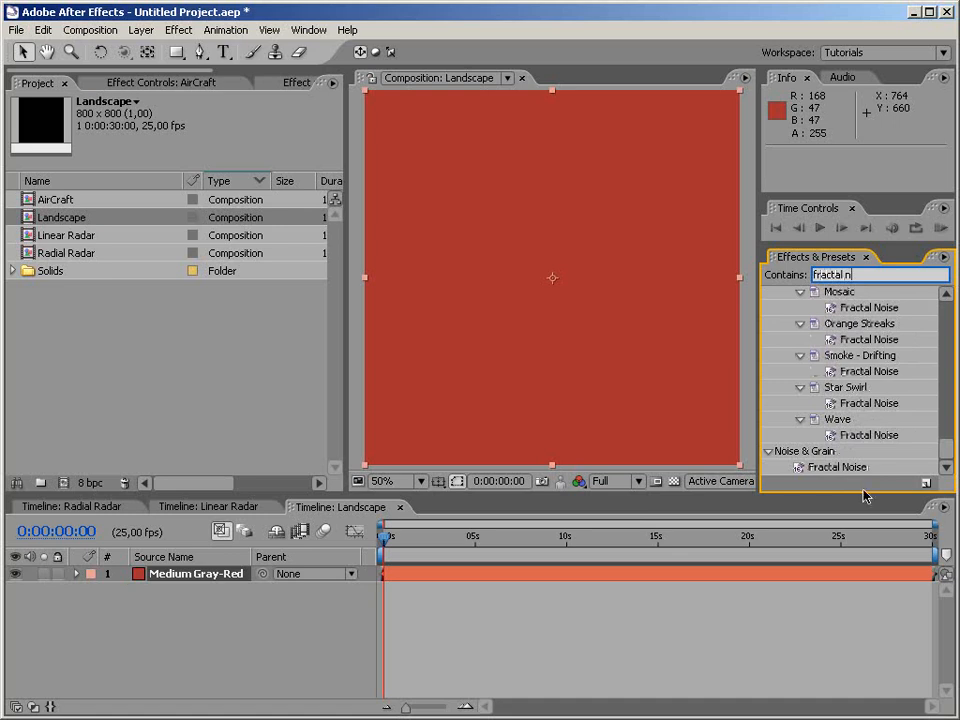
drag(814, 467, 538, 337)
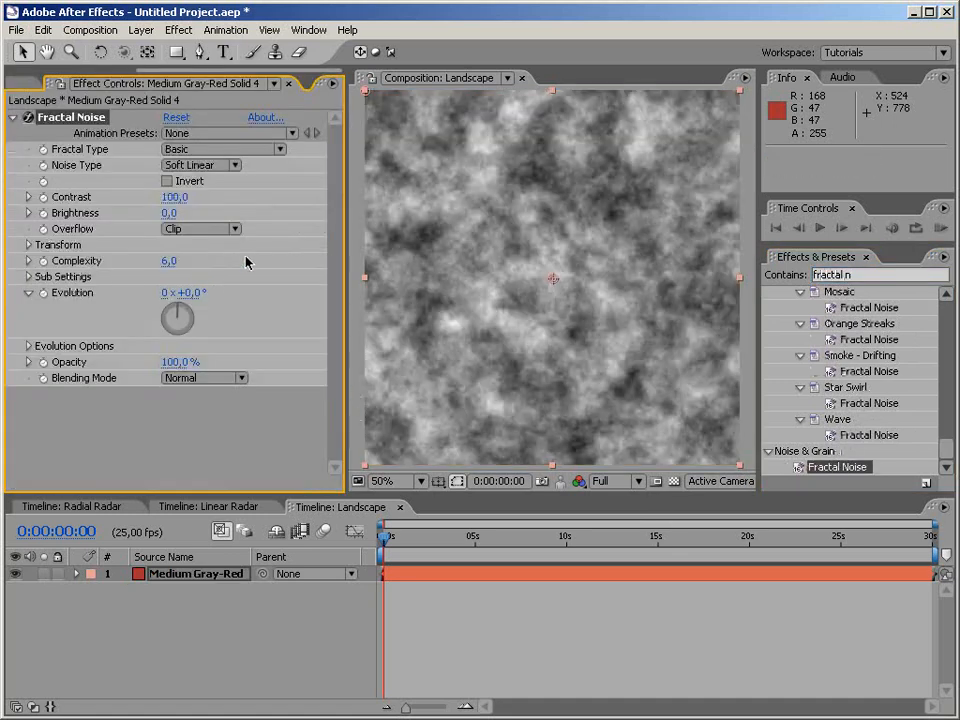
Step: Apply the Threshold effect from the Stylize group to the Landscape solid and set its Level to 161
drag(876, 275, 686, 268)
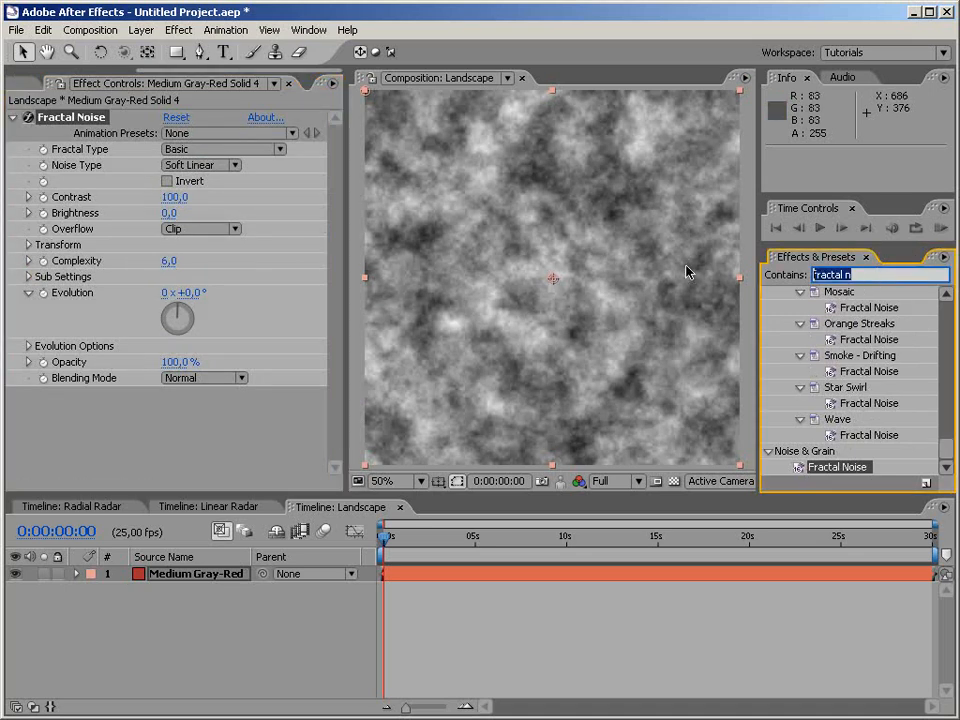
text(thres)
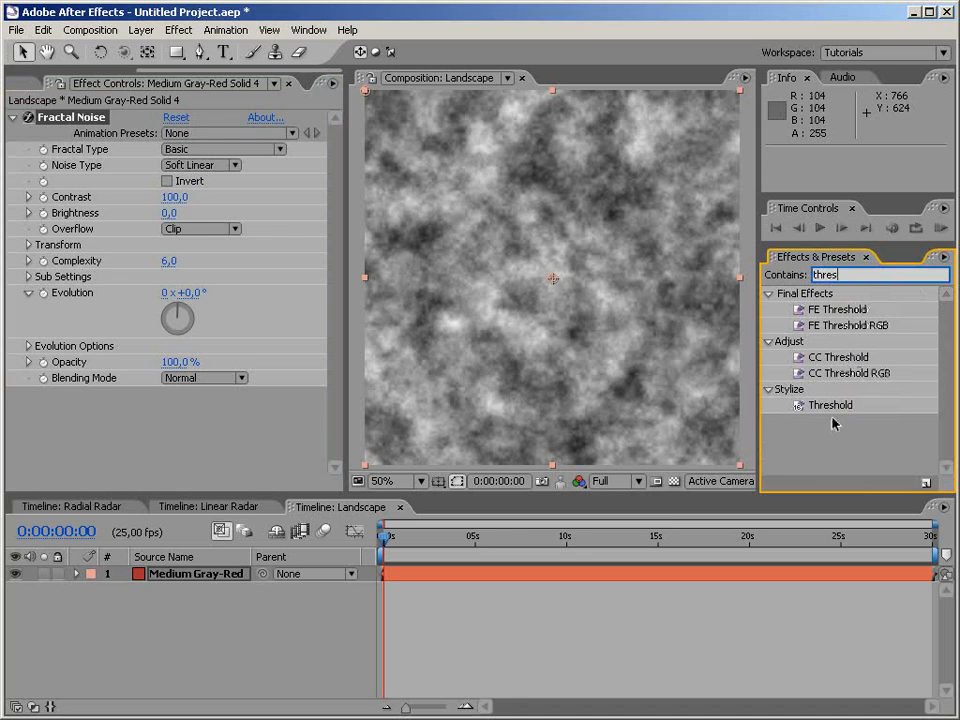
drag(830, 405, 520, 384)
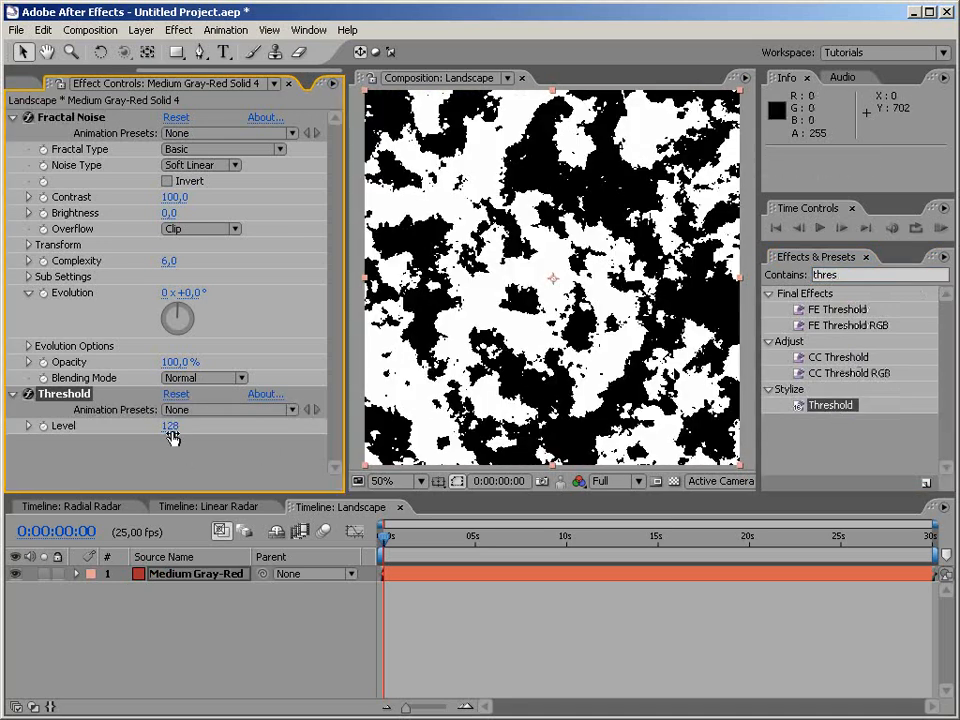
mouse_move(172, 437)
mouse_down()
mouse_move(100, 437)
mouse_move(235, 437)
mouse_move(181, 430)
mouse_up()
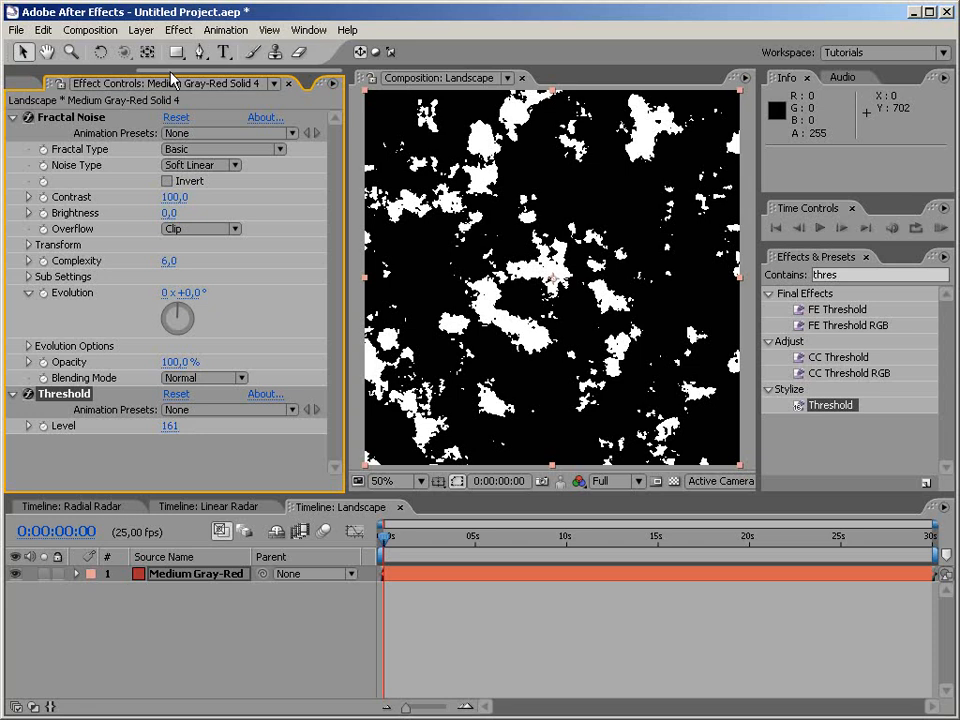
Step: Duplicate the Radial Radar composition in the project
drag(168, 71, 24, 73)
click(24, 85)
click(62, 258)
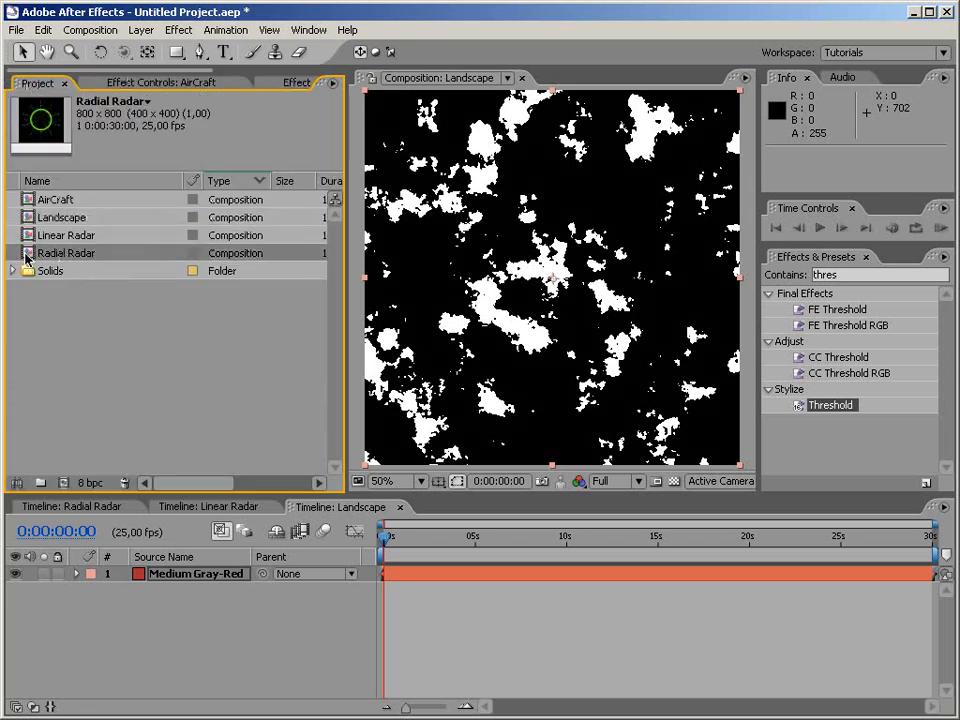
key(ctrl+d)
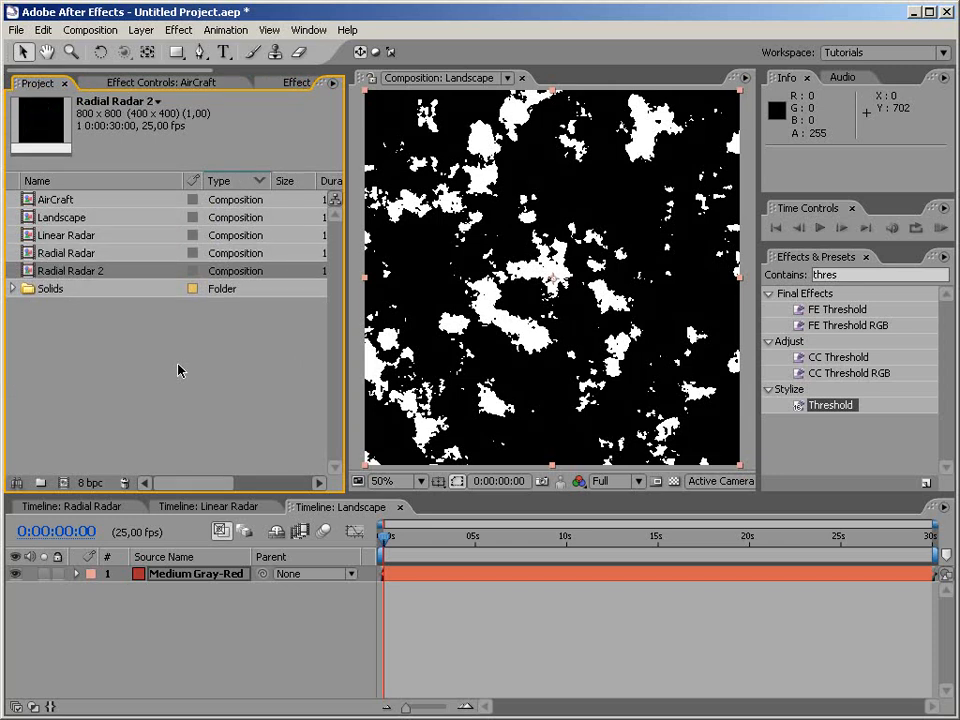
Step: Rename the duplicated composition as Radial Landscpe Radar
click(112, 272)
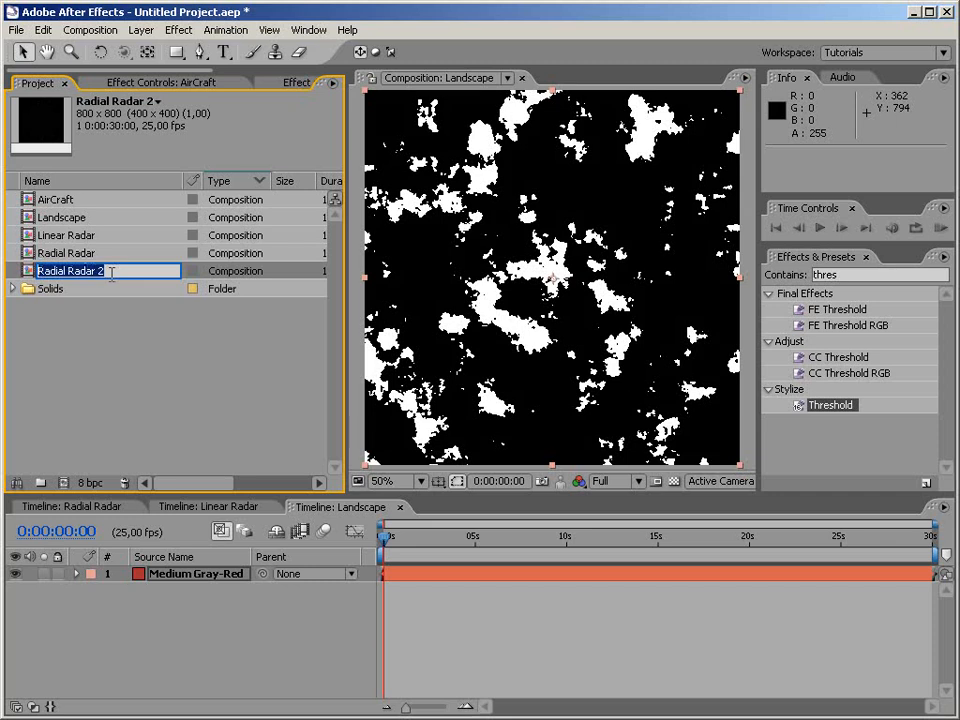
key(Home)
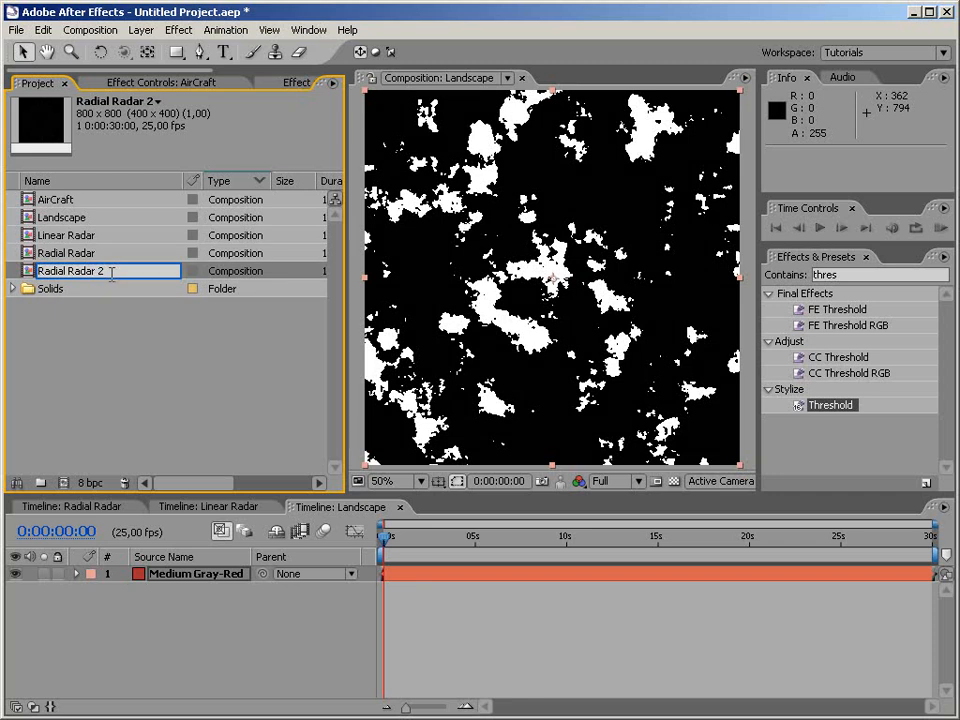
key(ctrl+shift+Right)
key(Right)
text(Landscape)
key(Return)
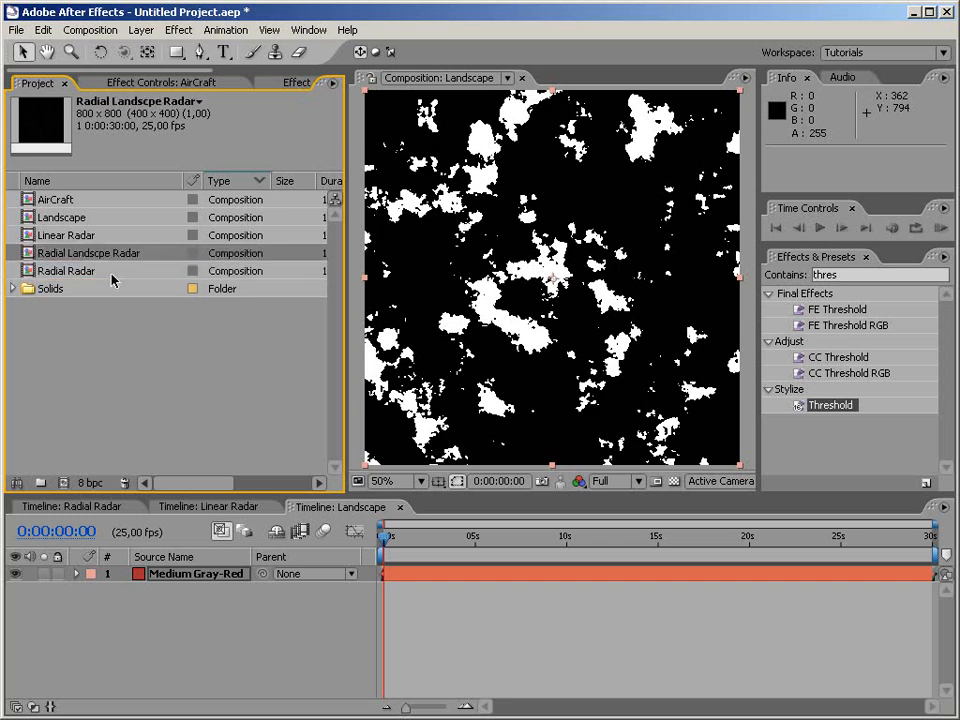
Step: Open the Radial Landscpe Radar composition and add the Landscape composition as a layer between Polar and Scanner
double_click(33, 255)
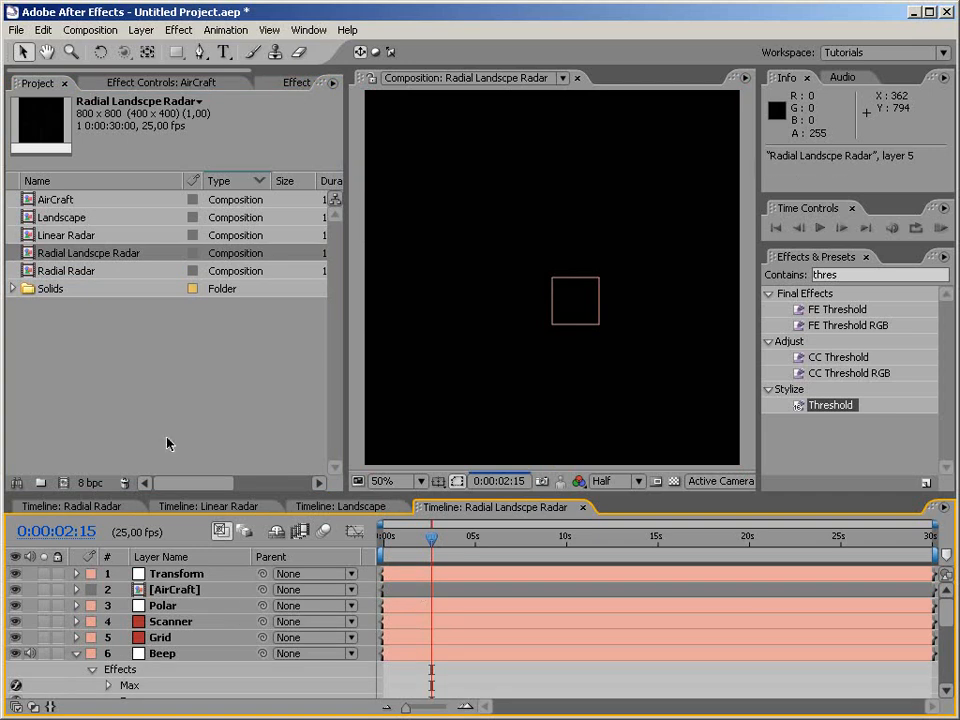
click(124, 327)
drag(52, 225, 167, 628)
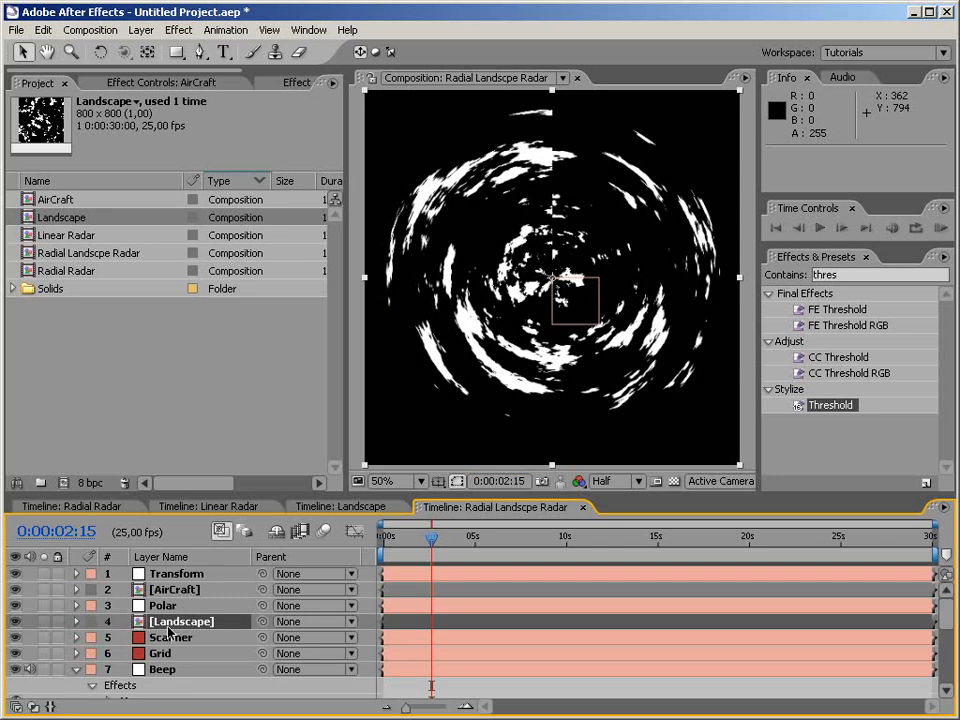
Step: Set the Scanner layer's track matte to Luma Matte using the Landscape layer, and preview the sweep at 0:00:03:11
click(17, 706)
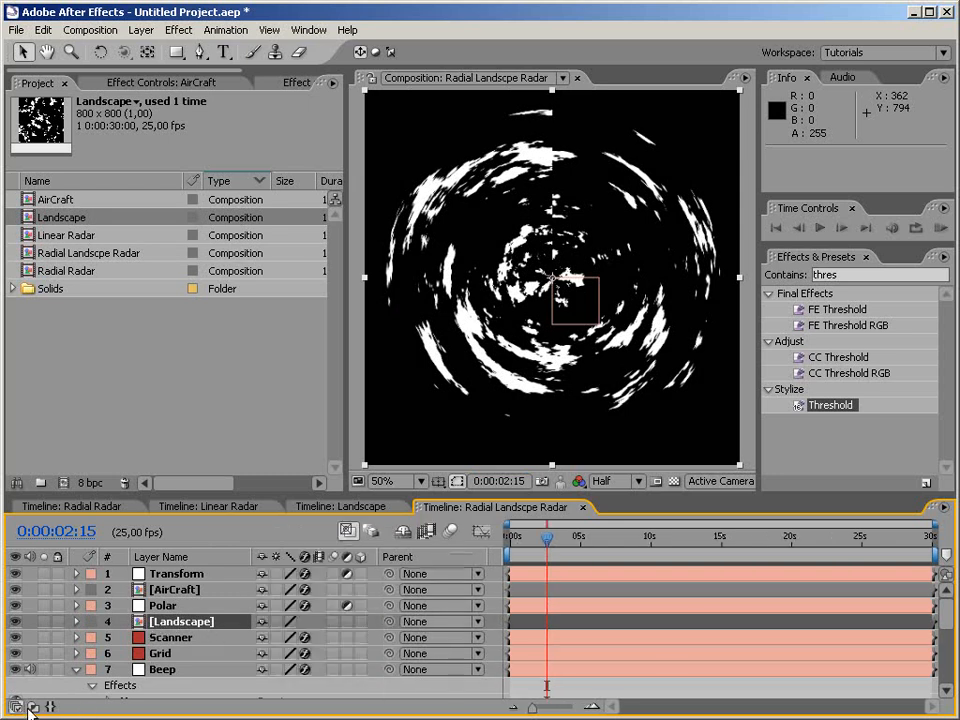
click(33, 706)
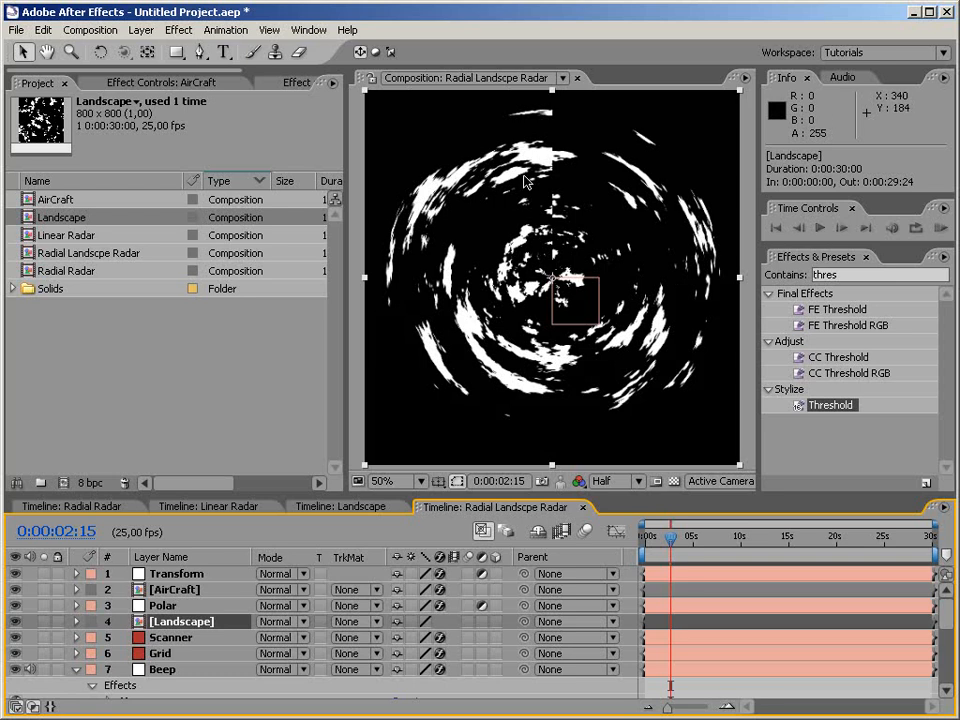
click(345, 636)
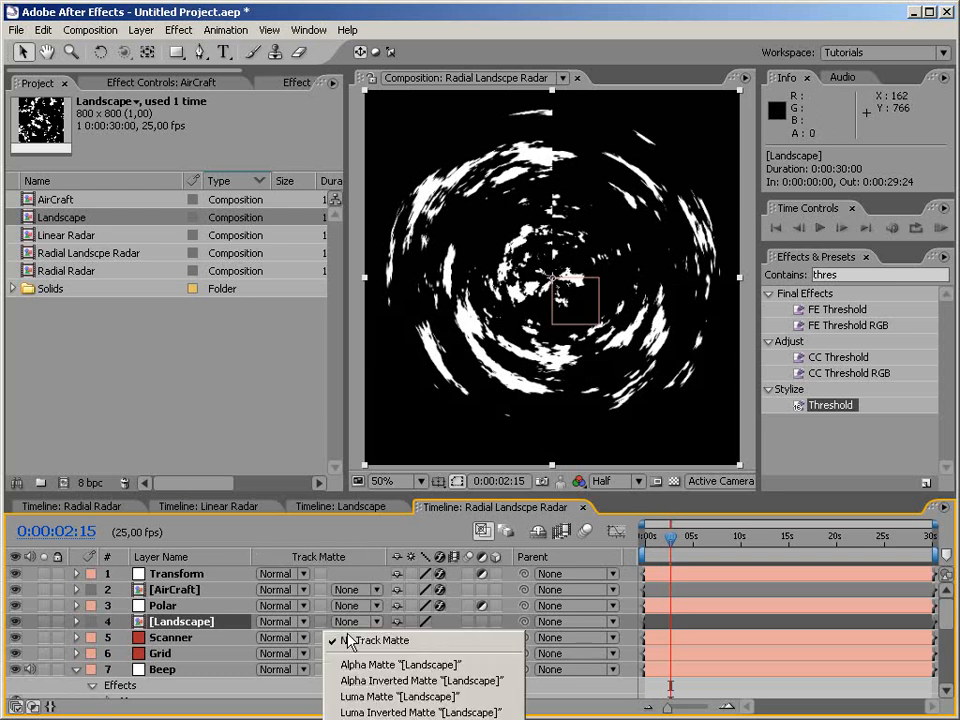
click(368, 697)
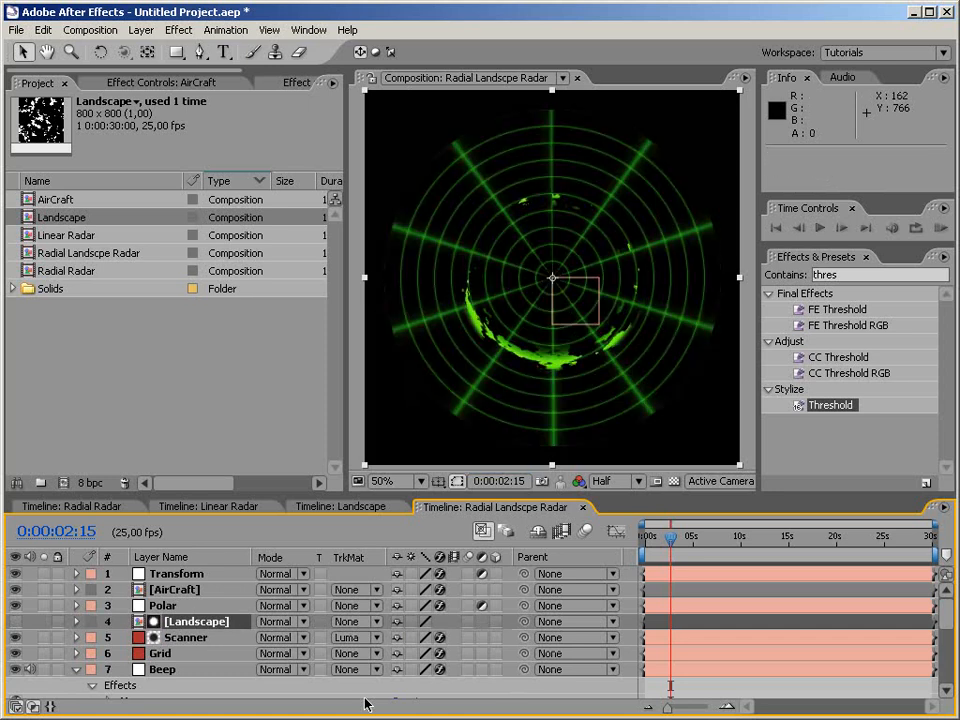
drag(668, 541, 678, 541)
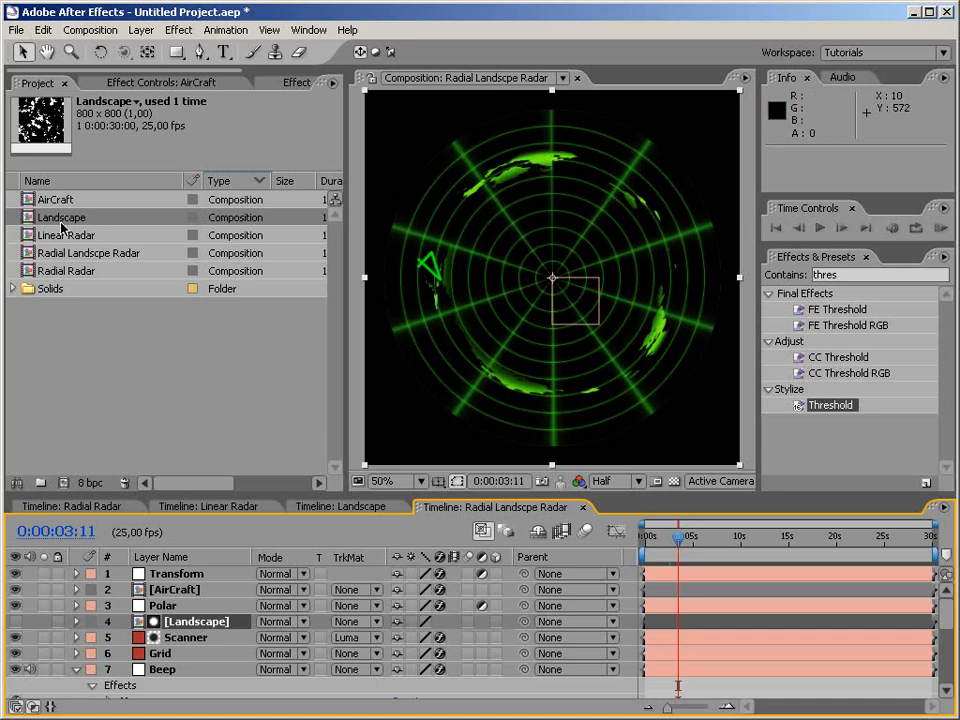
Step: Add a second Landscape layer to the composition and place it directly below the Grid layer
drag(62, 228, 152, 651)
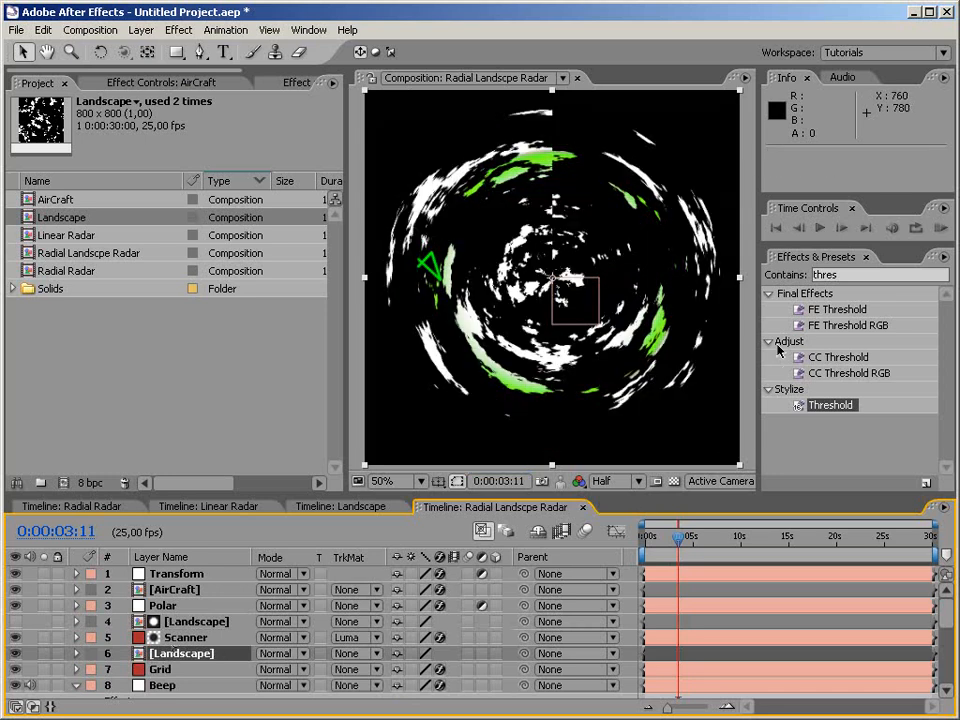
click(843, 274)
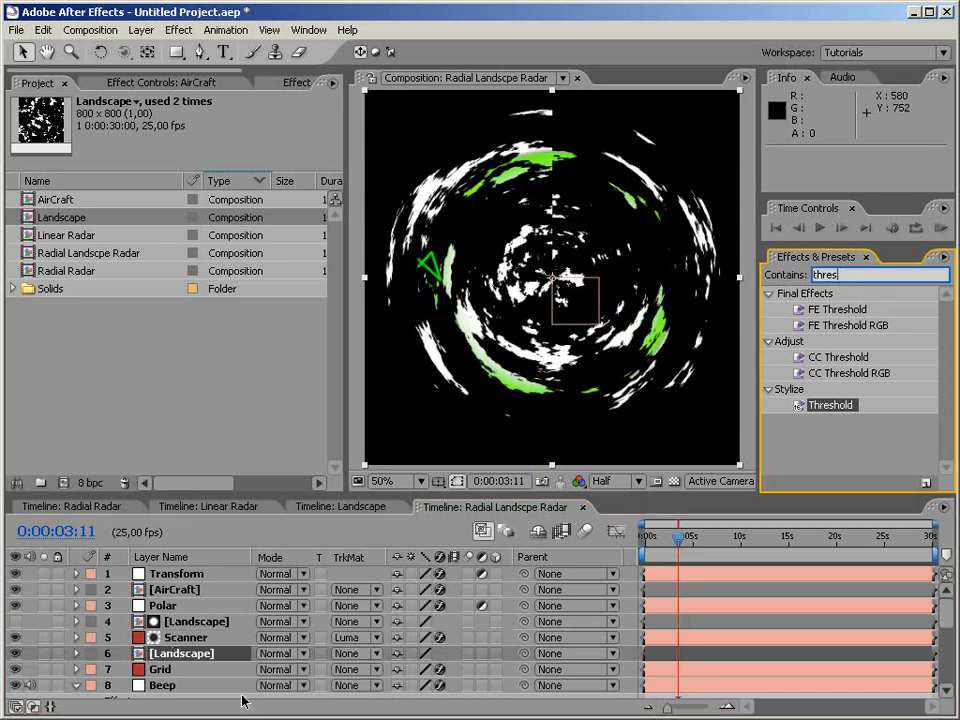
drag(182, 654, 292, 697)
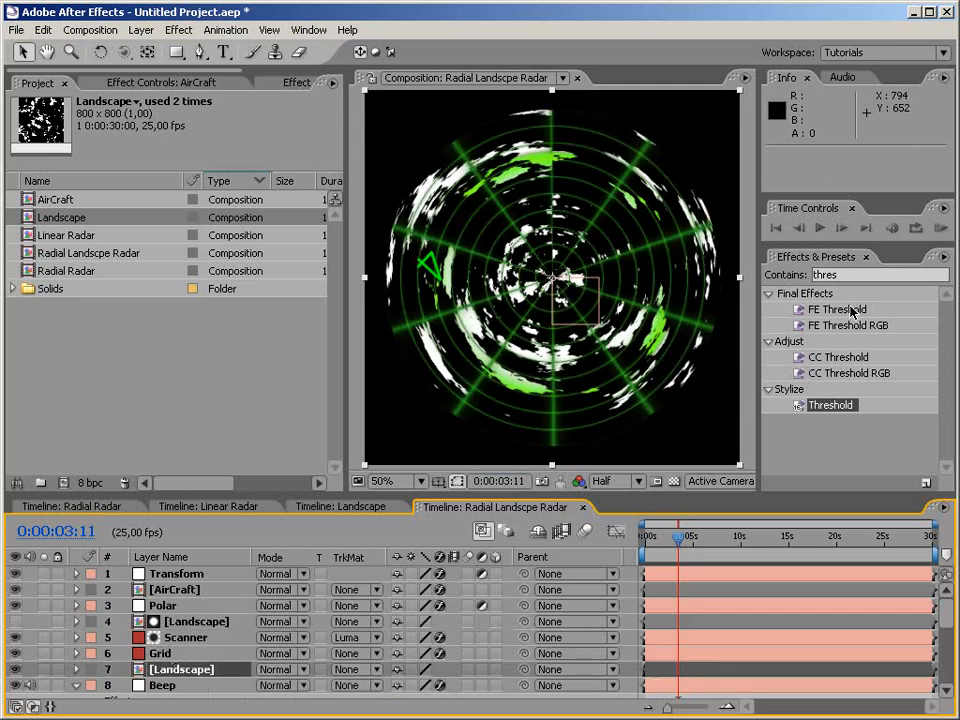
Step: Try reducing the opacity of the Landscape layer below Grid to 50% and then 30%
click(176, 675)
key(t)
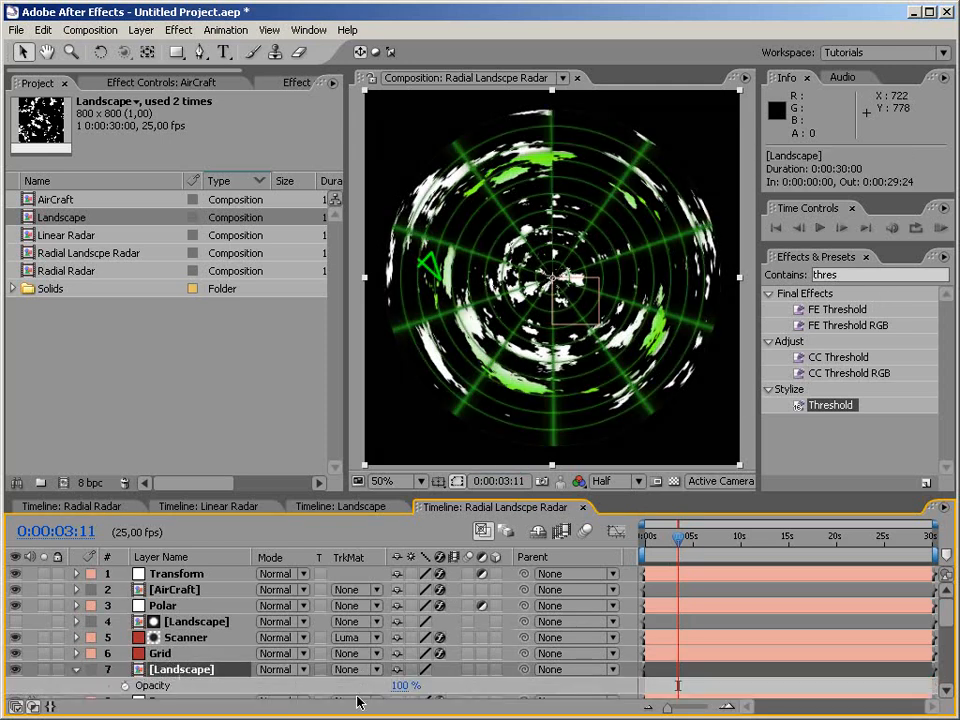
click(401, 685)
text(50)
key(Return)
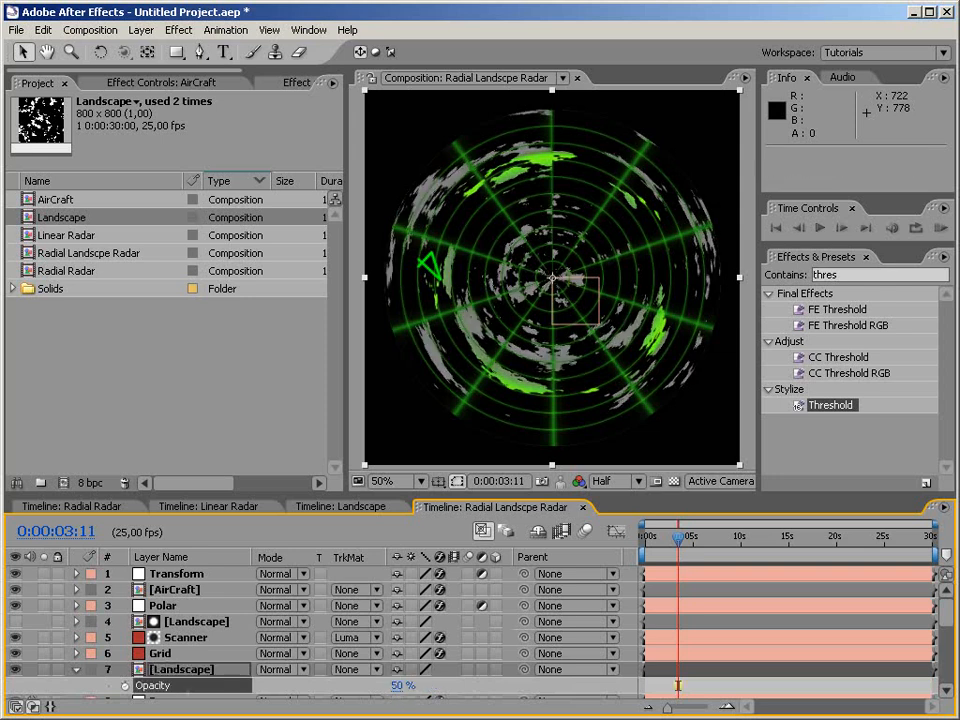
click(397, 686)
text(30)
key(Return)
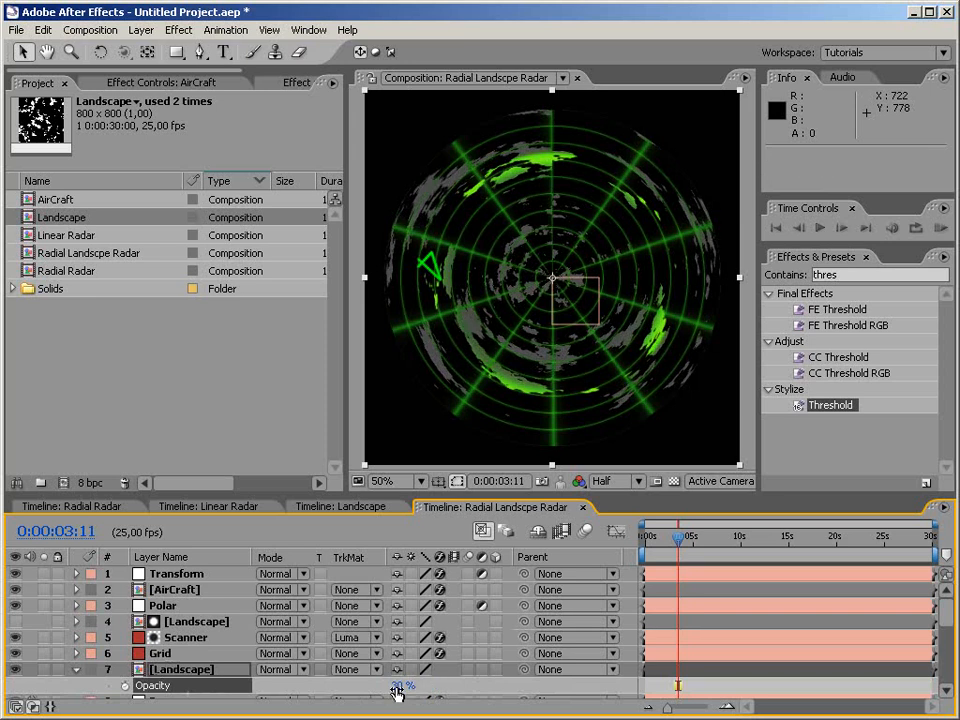
Step: Set the opacity of the Landscape layer below Grid to 100% and apply the Hue/Saturation effect to it
click(886, 278)
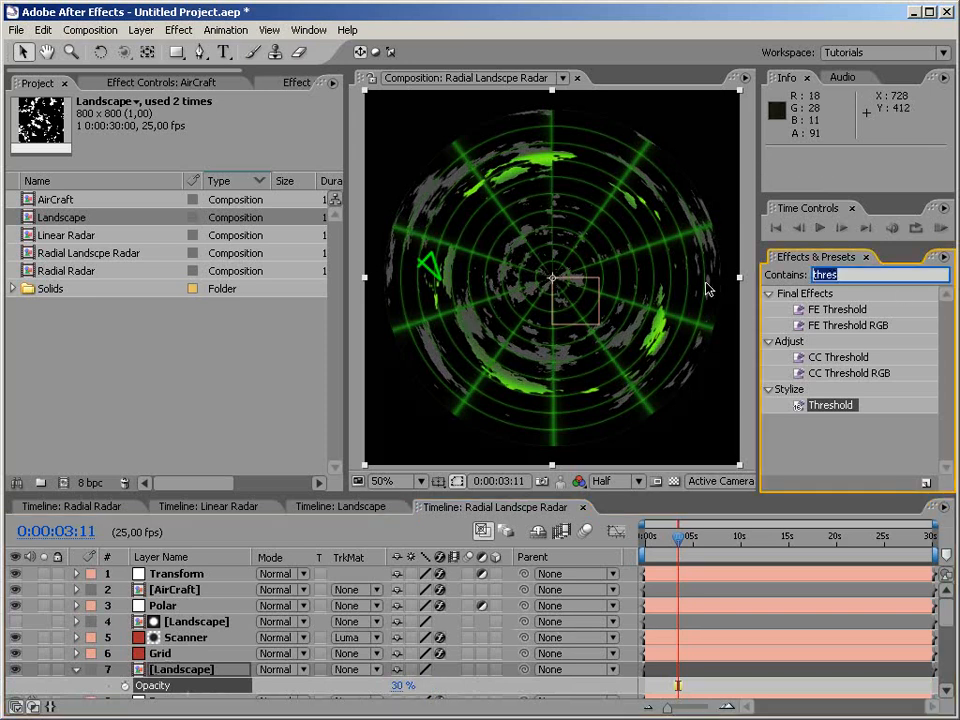
text(hue)
click(768, 293)
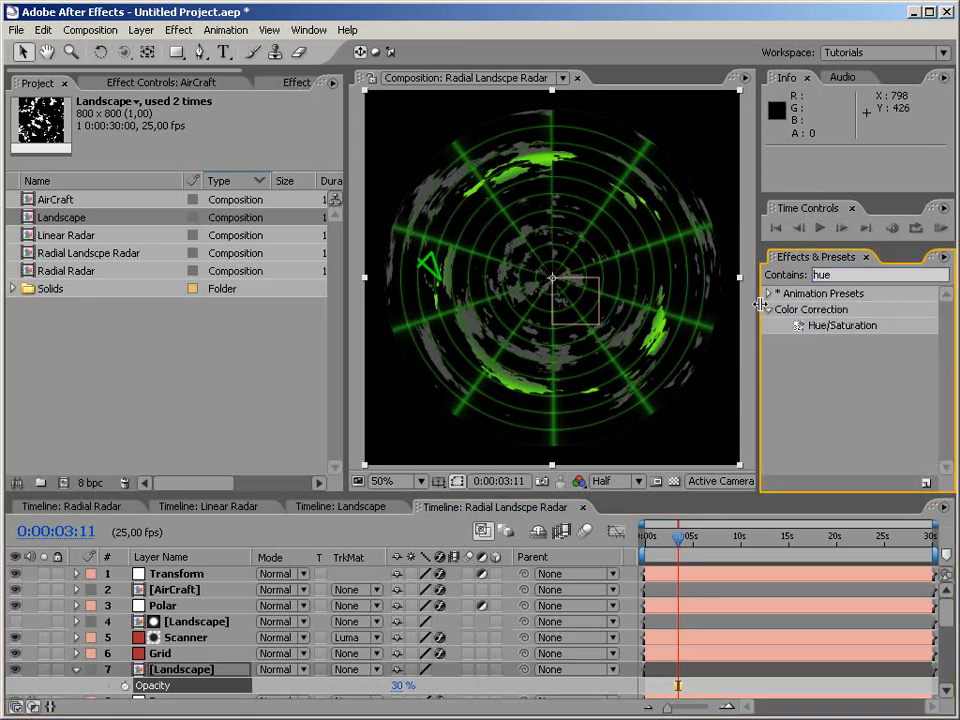
click(392, 688)
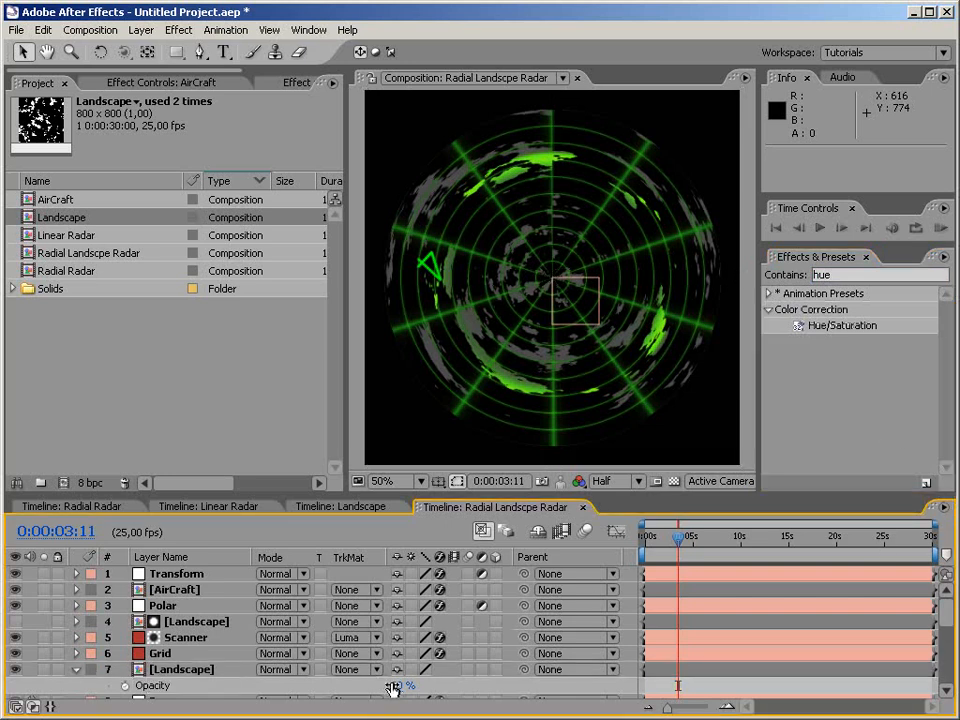
click(392, 686)
text(100)
key(Return)
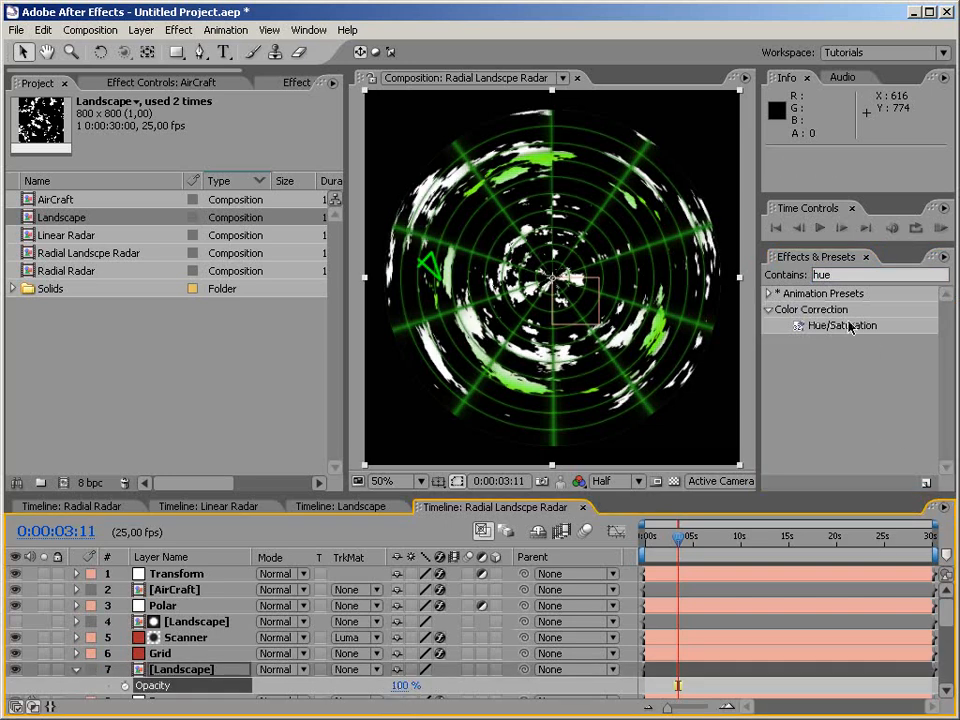
drag(849, 326, 155, 670)
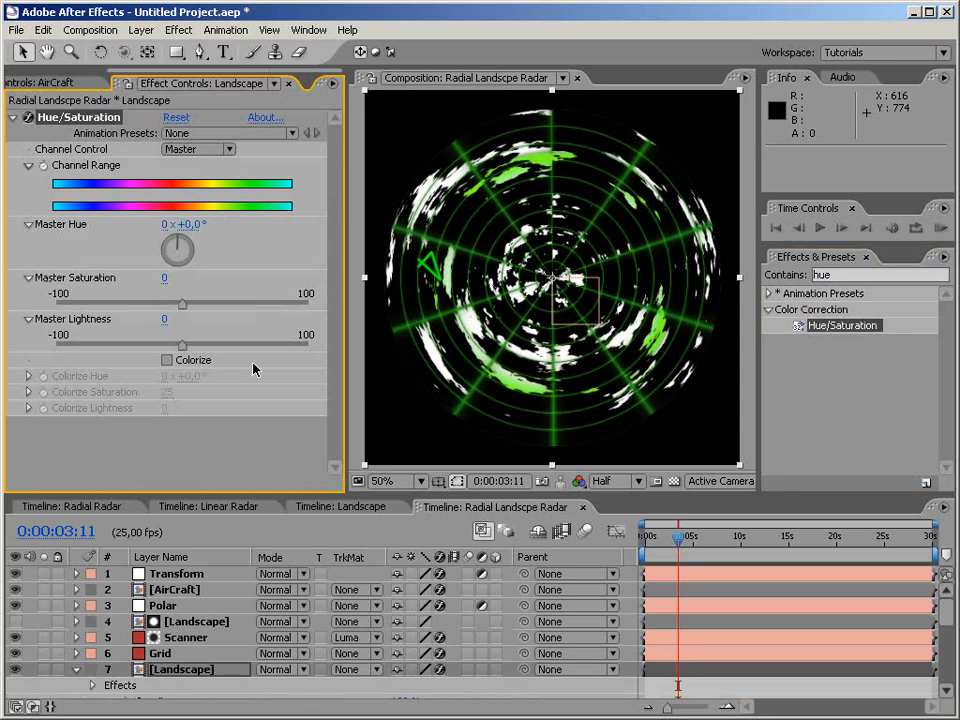
Step: Colorize the lower Landscape layer with a hue of -182°, a saturation of 44 and a lightness of -72
click(170, 360)
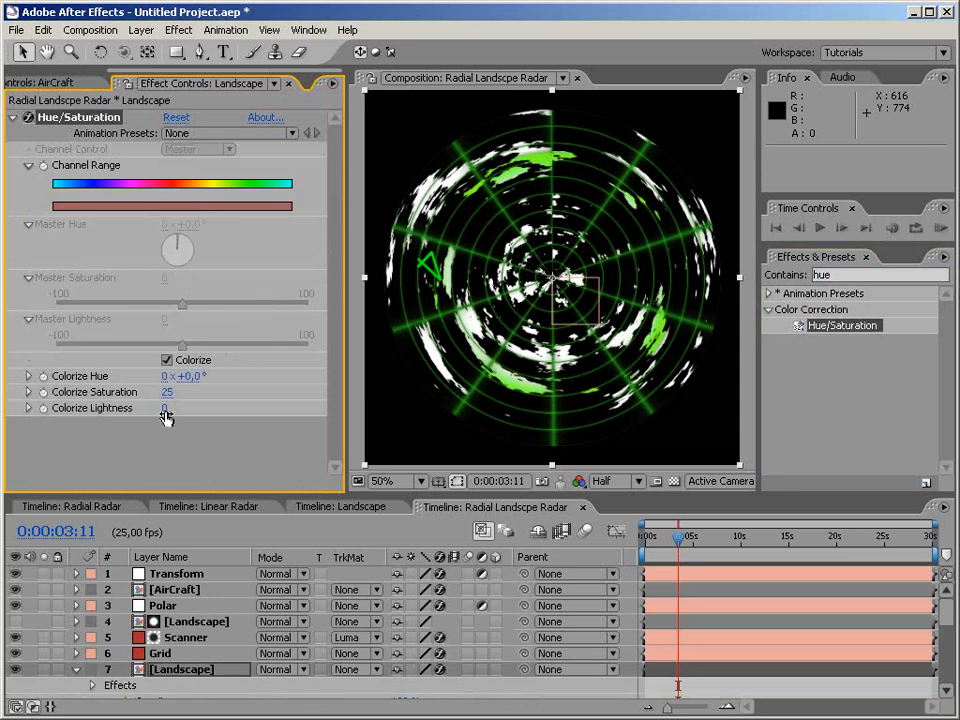
drag(165, 410, 152, 411)
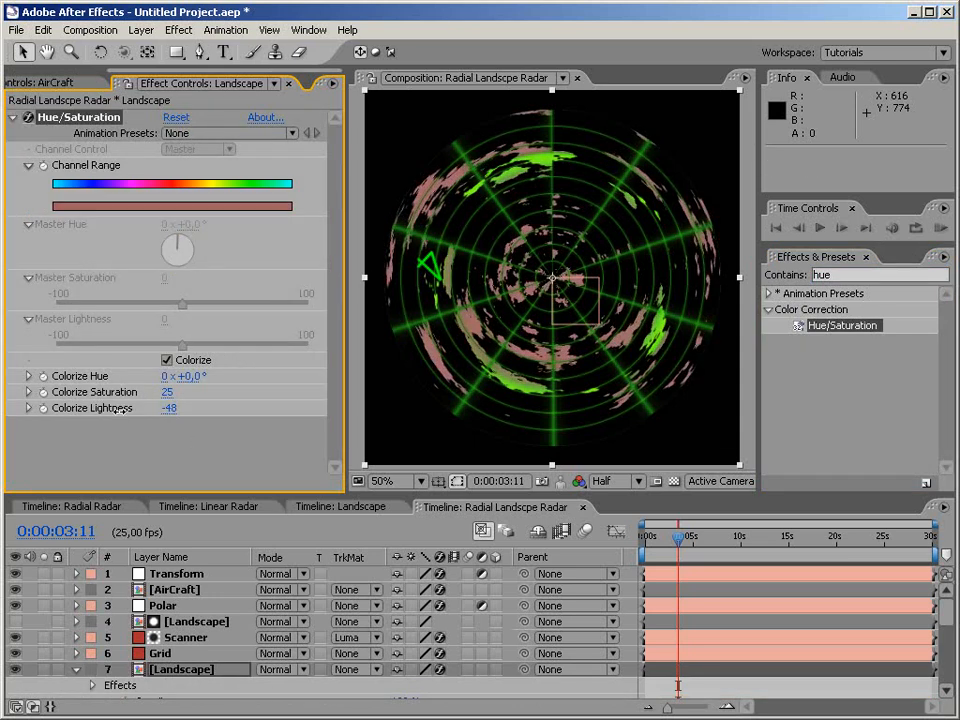
drag(119, 410, 111, 410)
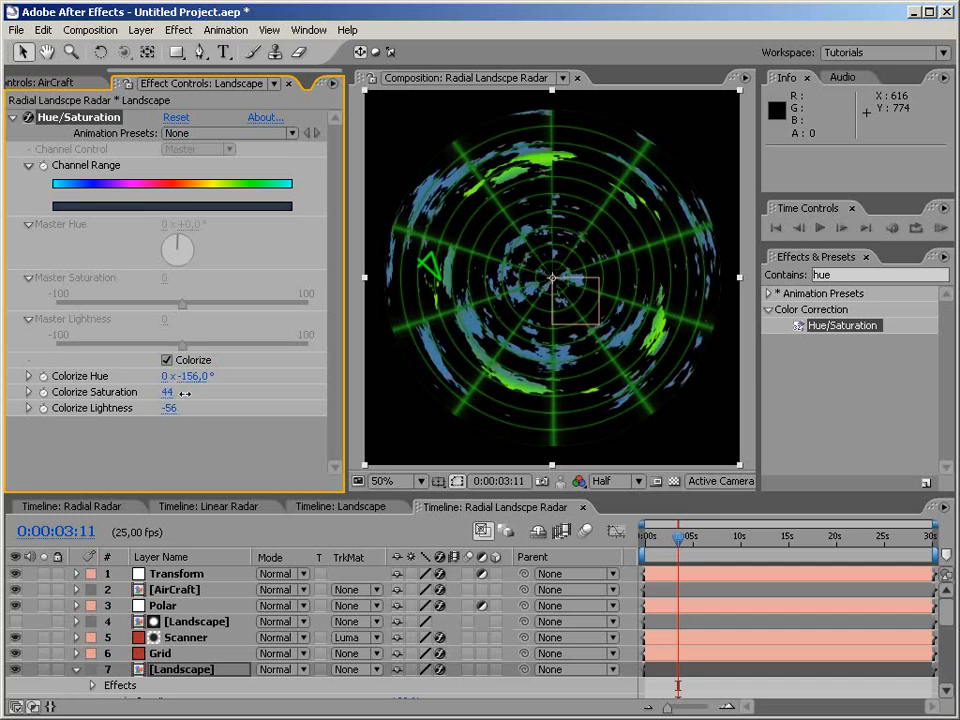
drag(167, 410, 167, 377)
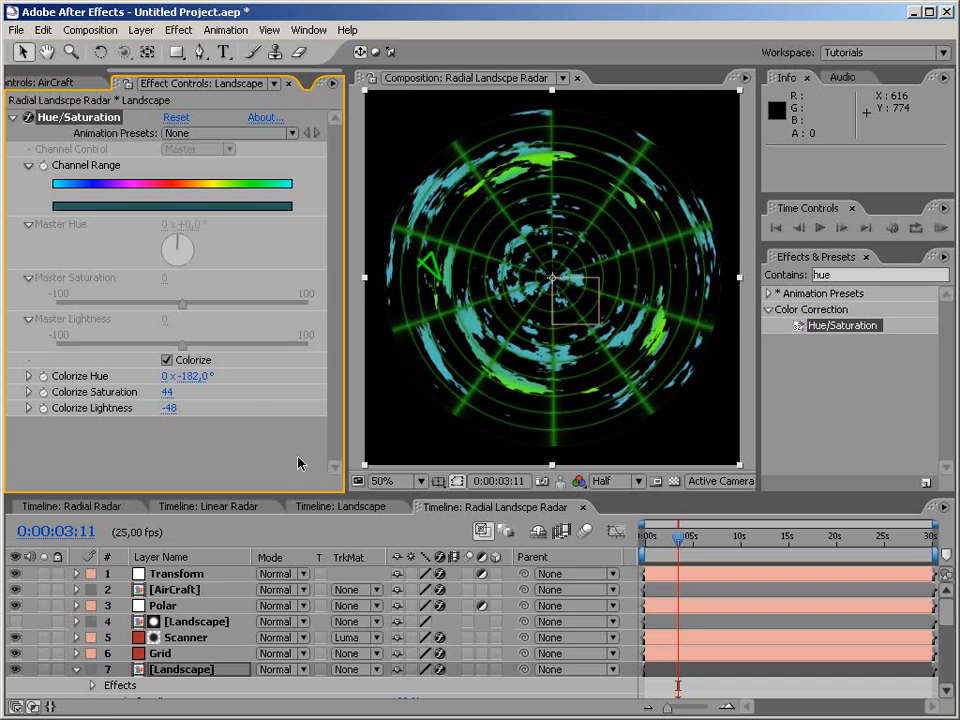
drag(166, 410, 157, 410)
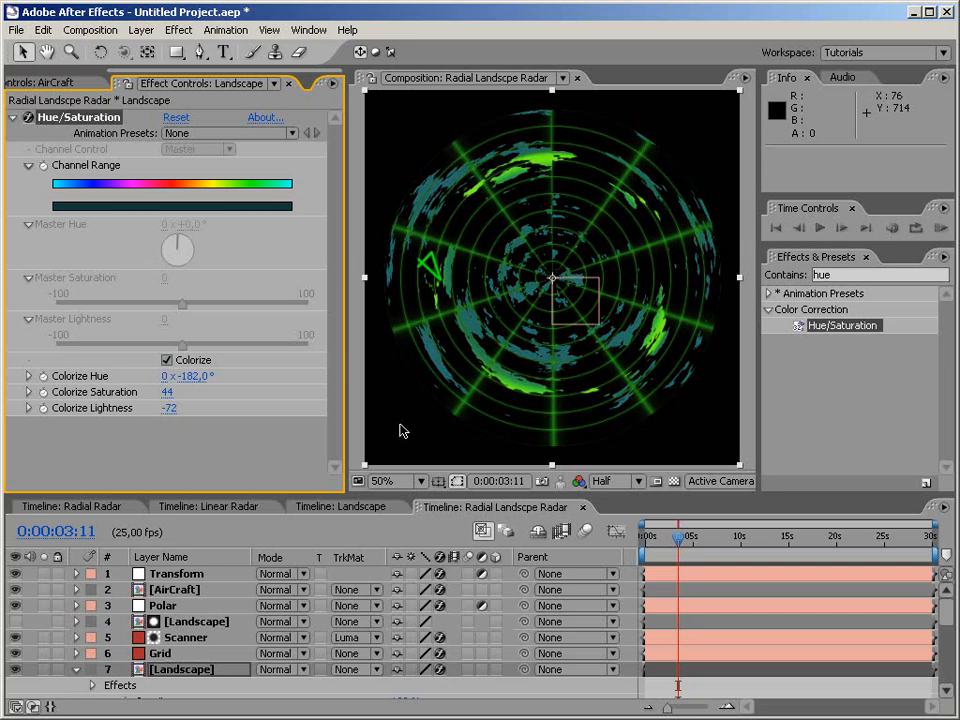
Step: Find the Stylize Glow effect and apply it to the lower Landscape layer after Hue/Saturation
click(849, 274)
text(glow)
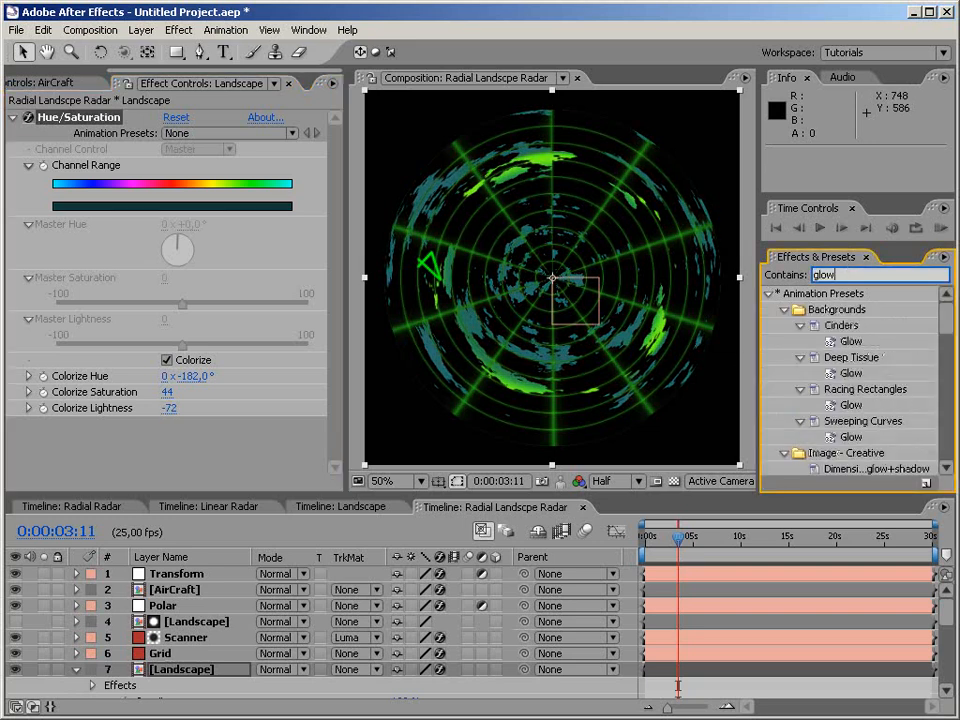
click(769, 293)
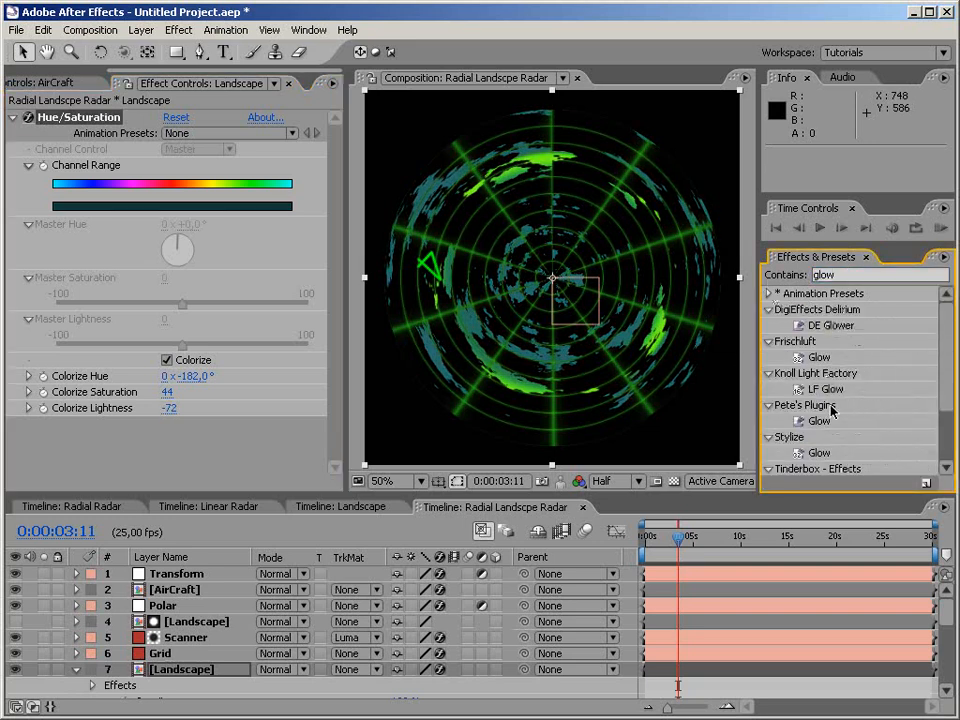
drag(815, 453, 229, 450)
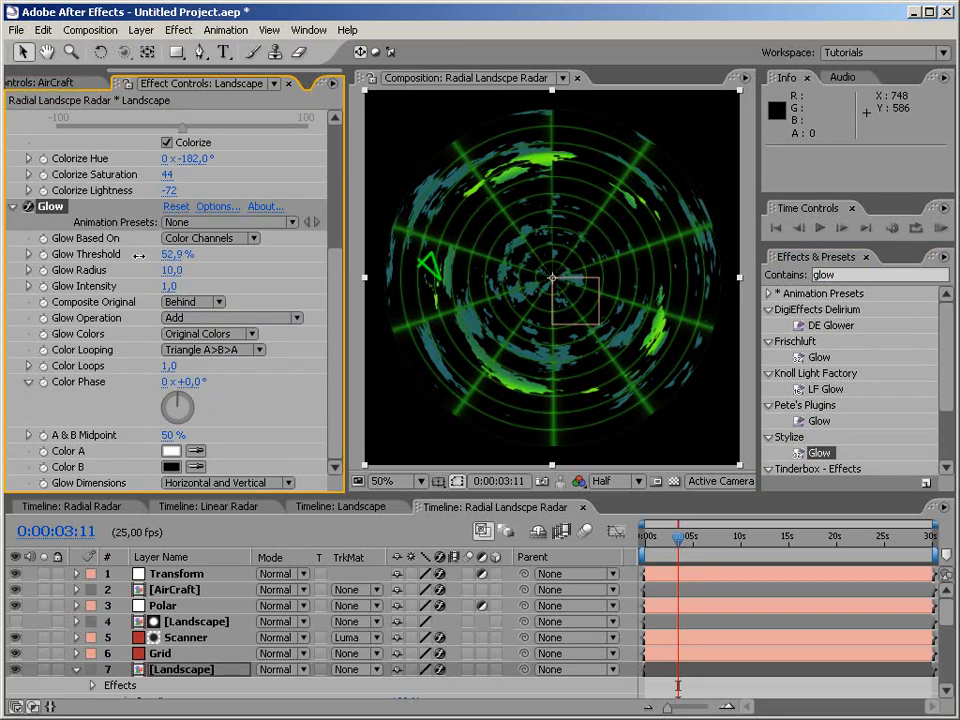
Step: Set the lower Landscape layer's Glow Threshold to 41,6% and preview the radar animation from 0:00:00:00
mouse_move(138, 256)
mouse_down()
mouse_move(118, 256)
mouse_move(129, 255)
mouse_up()
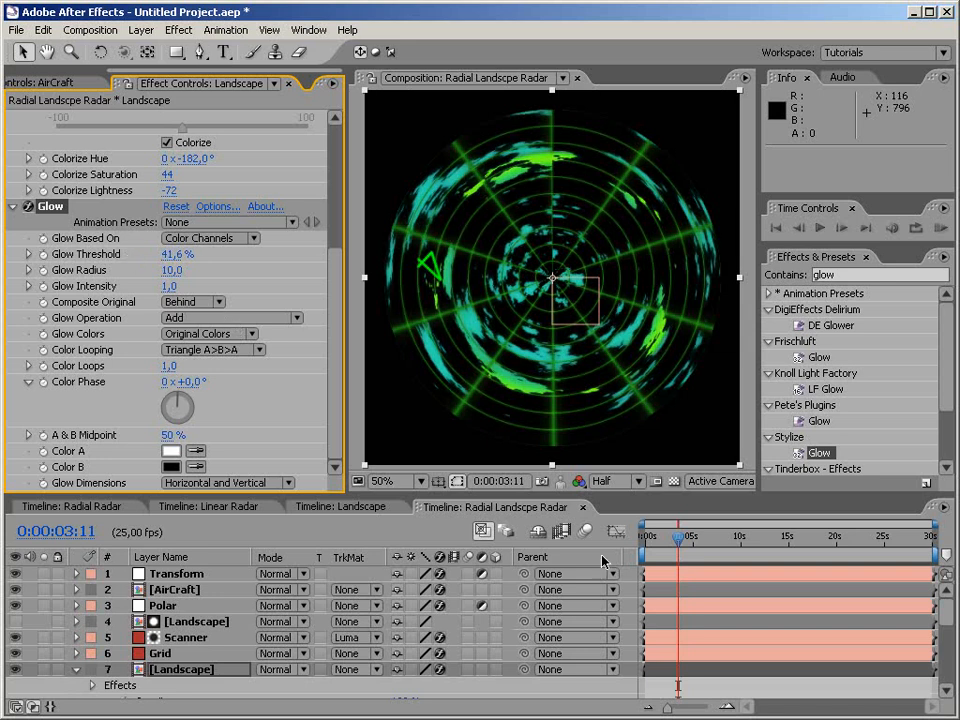
drag(667, 540, 638, 540)
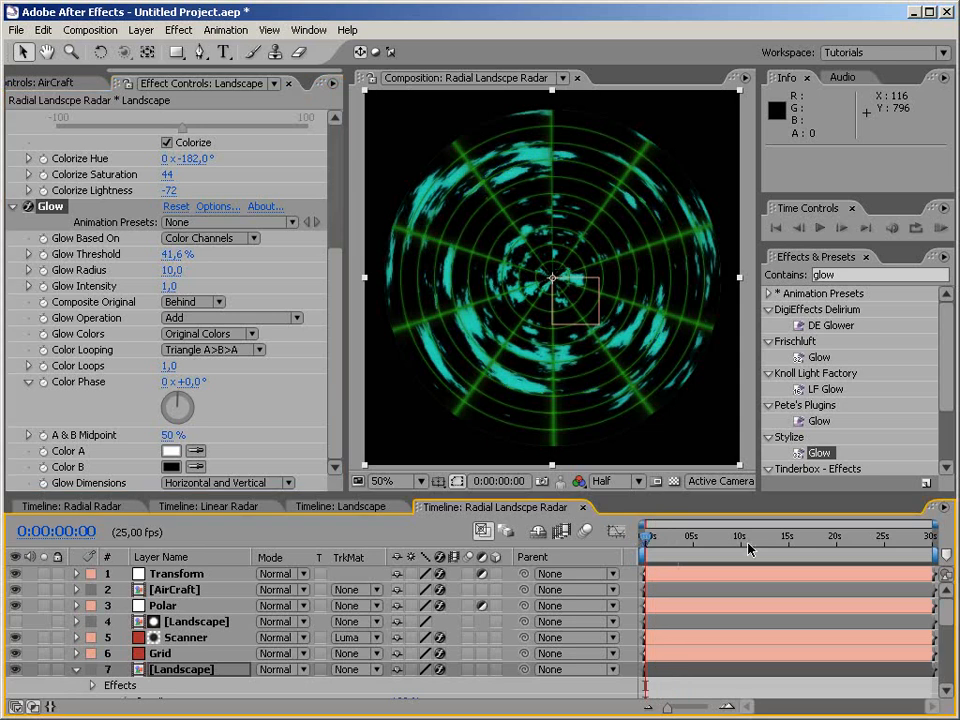
key(KP_0)
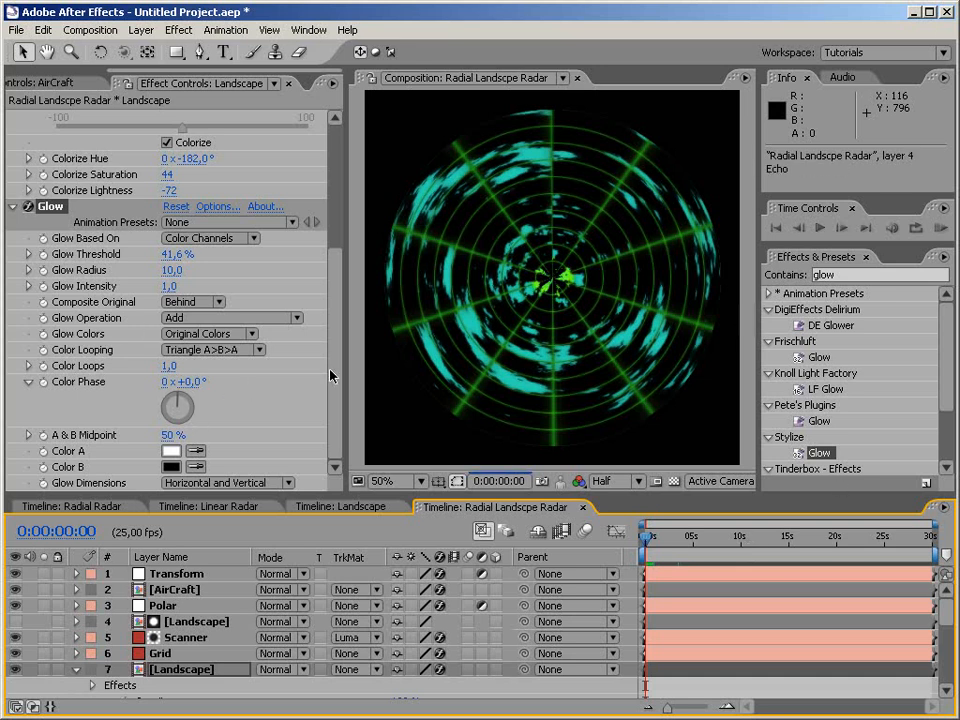
Step: Try a Colorize Lightness of -90 on the lower Landscape layer and check the frame at 0:00:01:19
drag(334, 317, 336, 262)
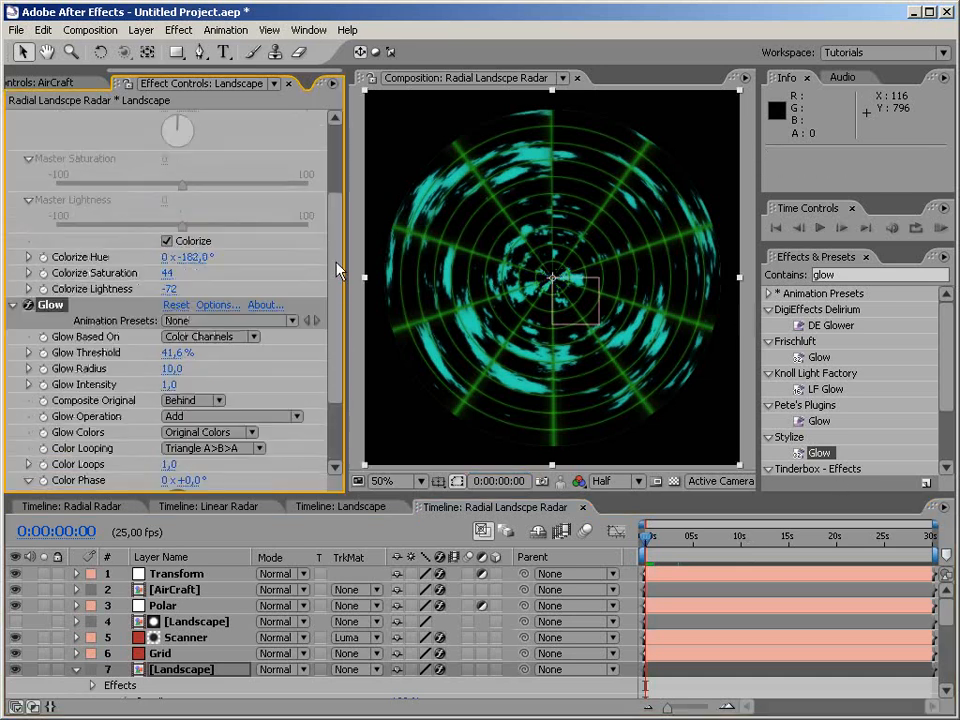
click(170, 289)
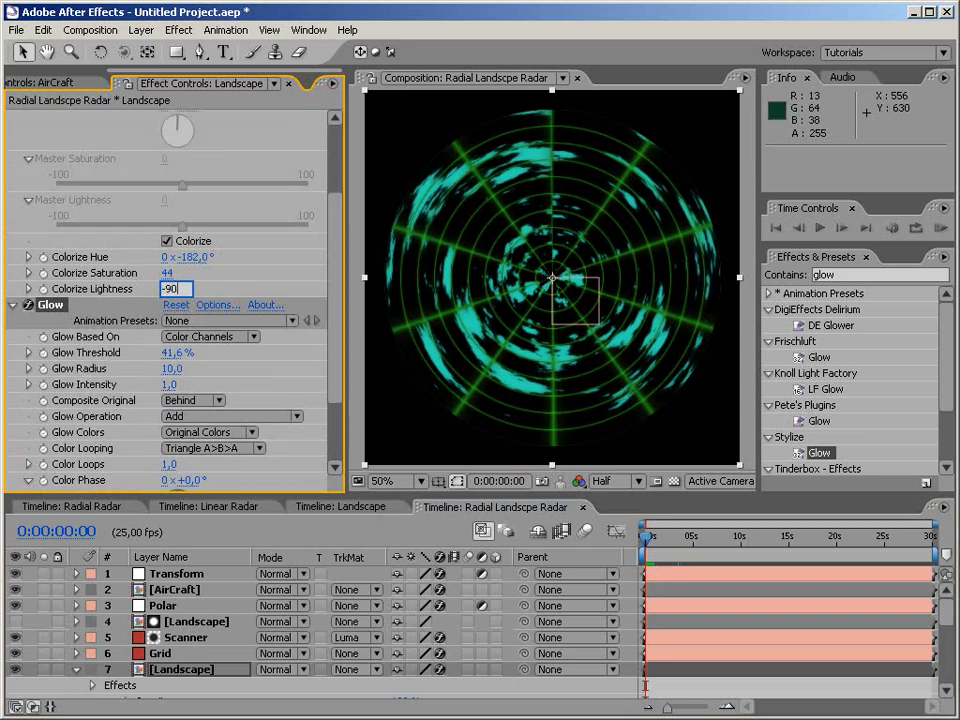
text(-90)
key(Return)
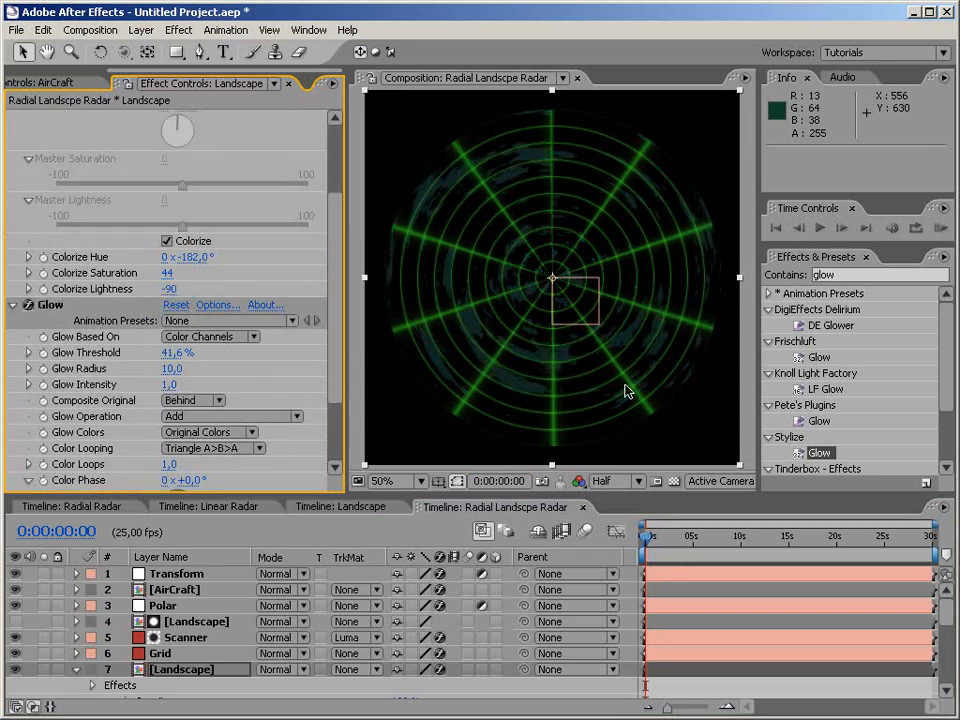
click(662, 541)
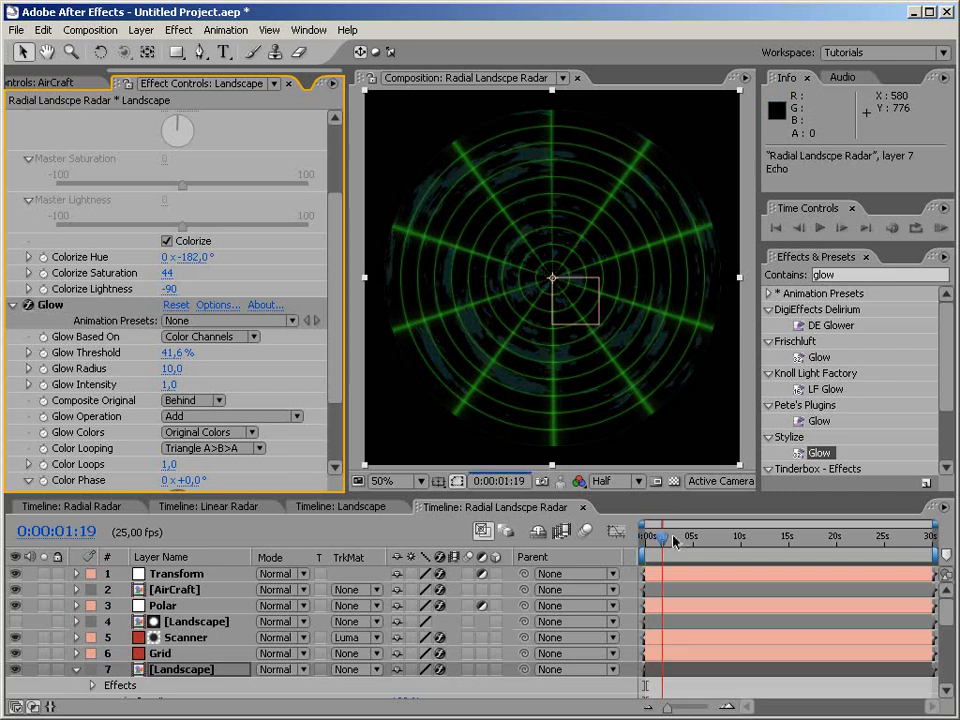
Step: Set the lower Landscape layer's Colorize Lightness to -80
click(170, 289)
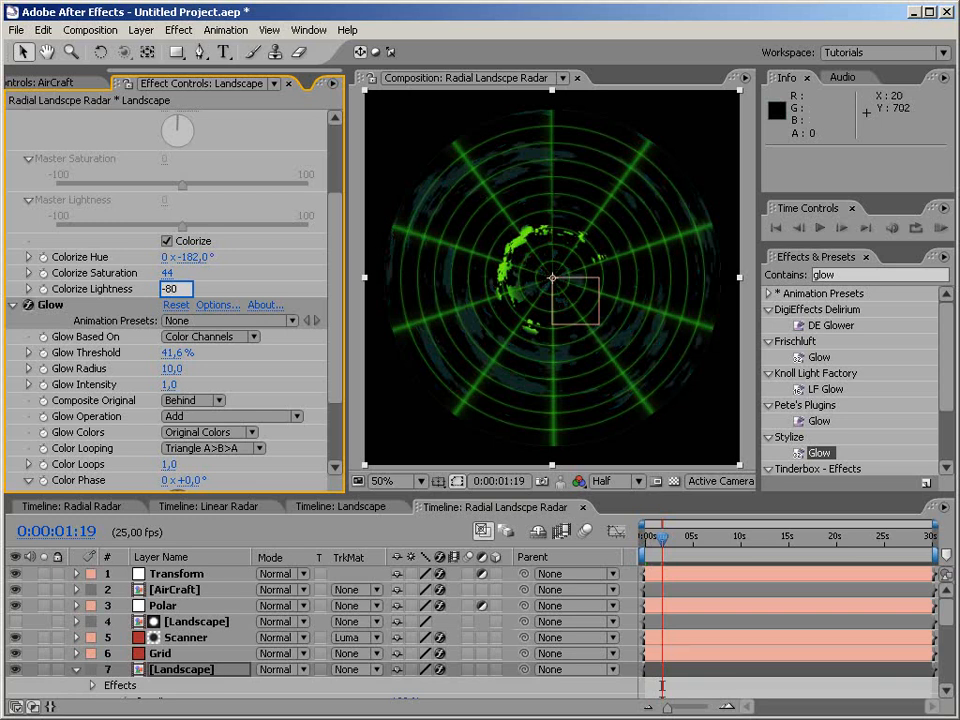
text(-80)
key(Return)
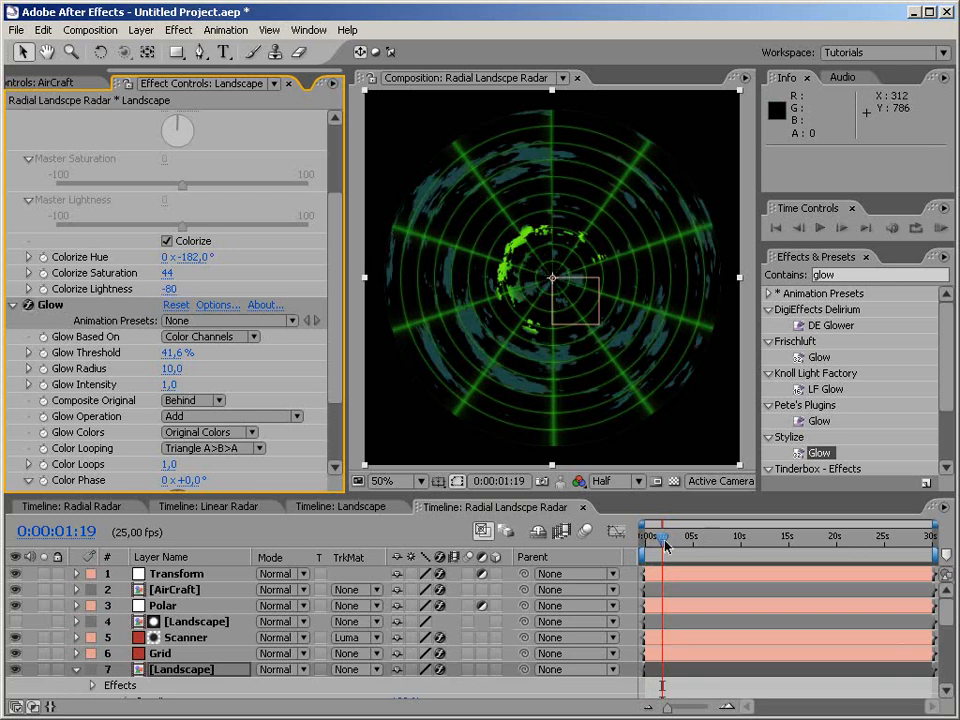
Step: Check the radar at 0:00:03:13 and 0:00:06:19, return to 0:00:00:00 and play a RAM preview of the composition
drag(665, 543, 680, 545)
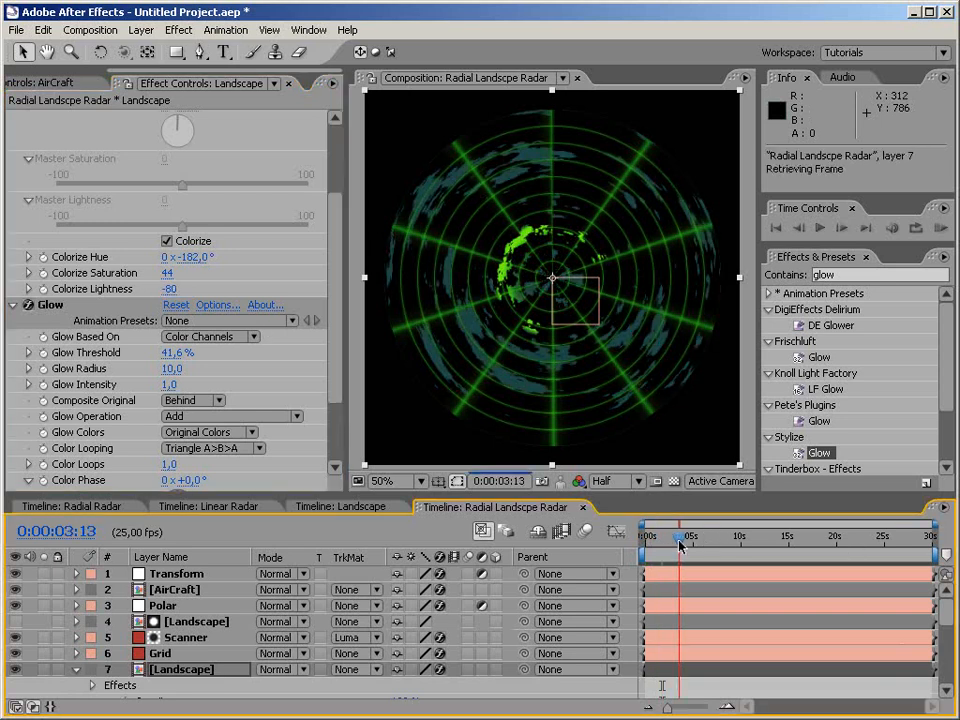
click(711, 543)
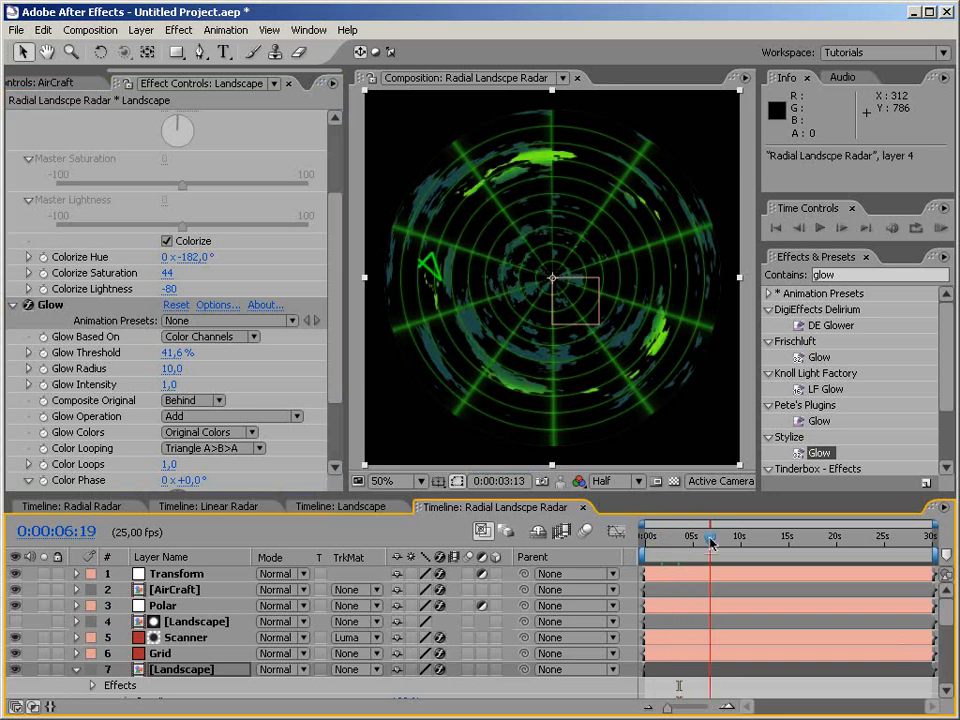
click(652, 543)
drag(649, 541, 593, 555)
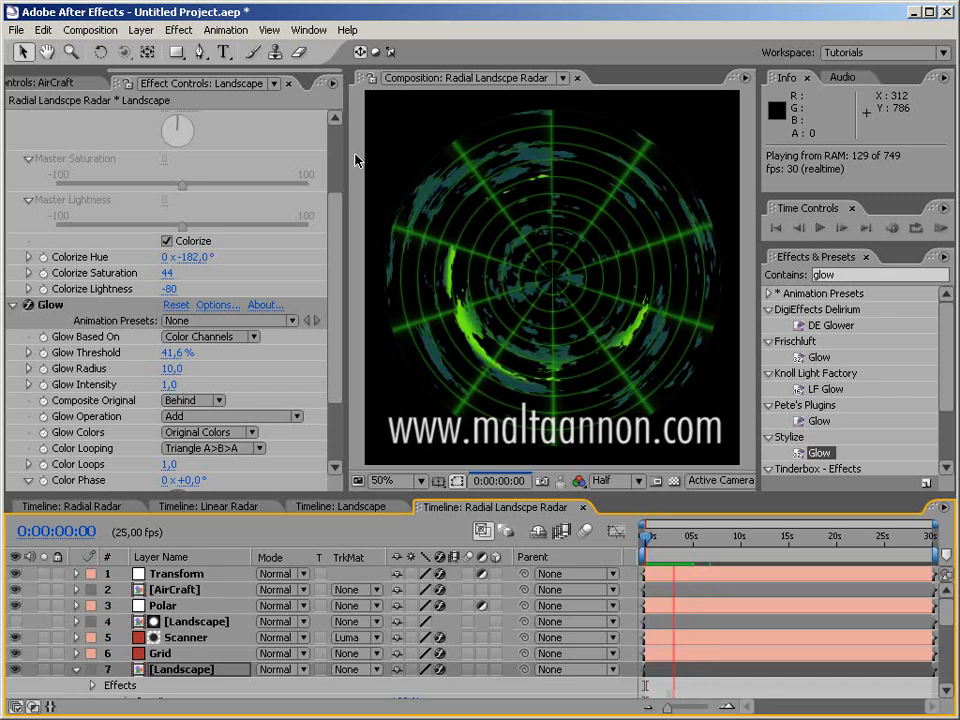
key(space)
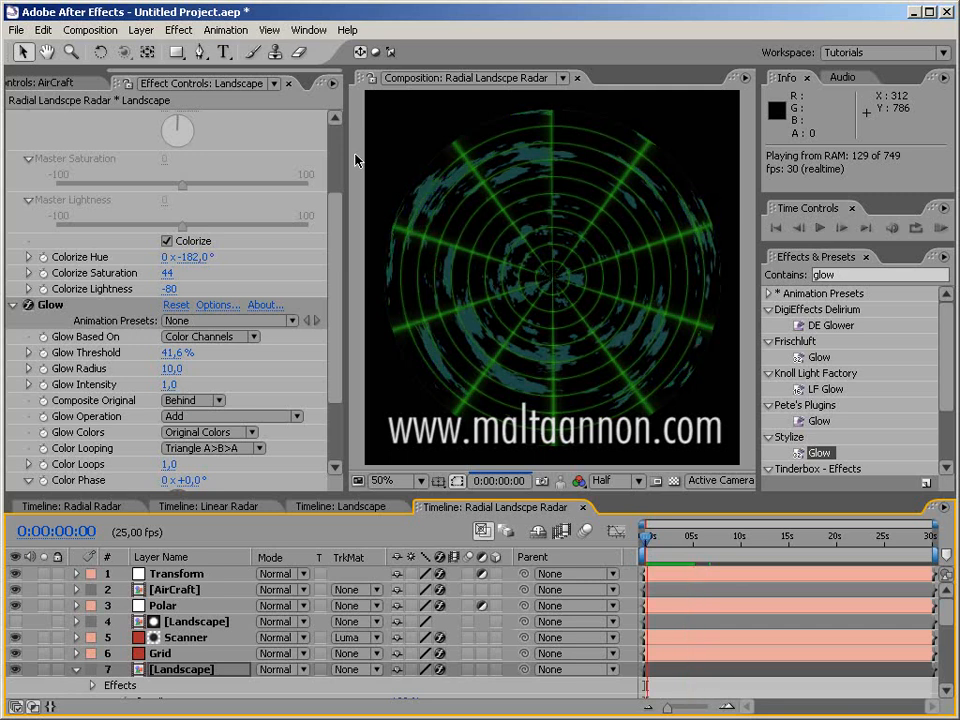